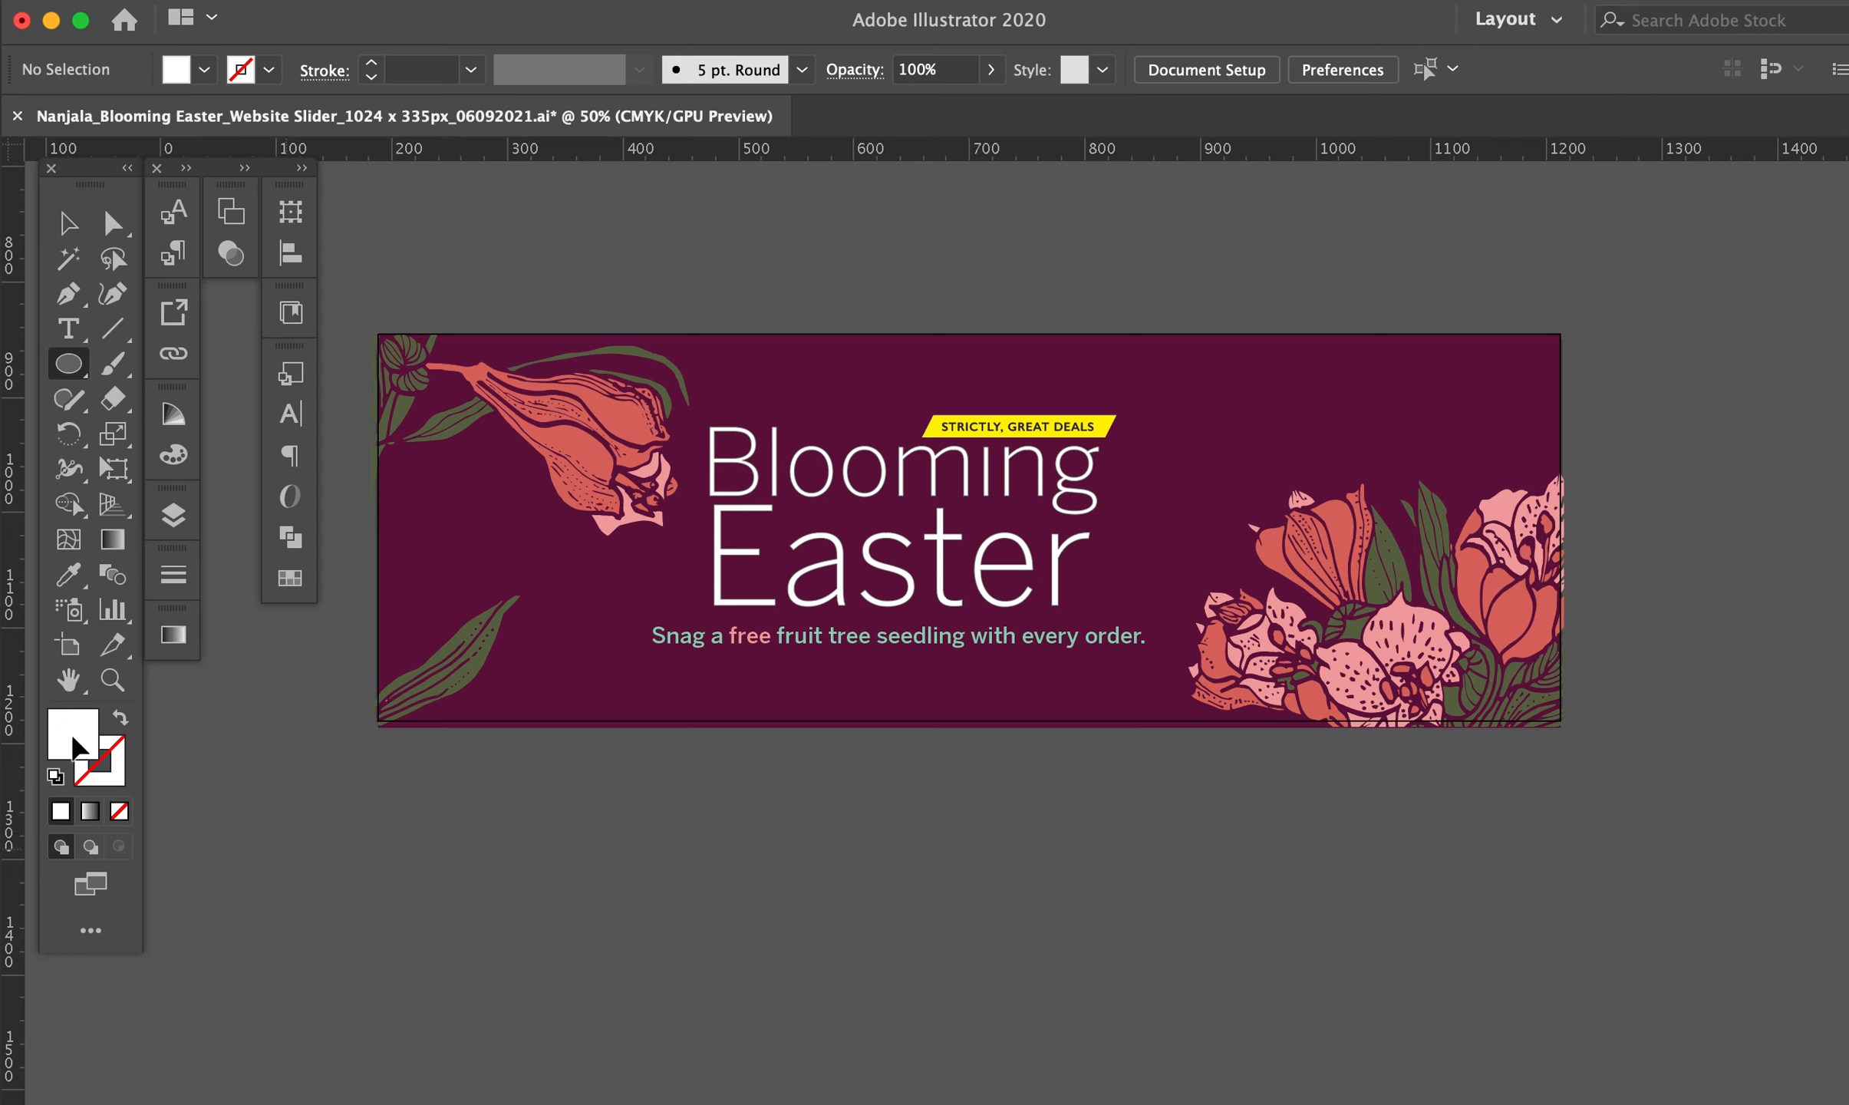
Switch the banner document's color mode to RGB Color
{"action": "left_click", "coordinate": [69, 223]}
{"action": "scroll", "coordinate": [413, 281], "scroll_direction": "up", "scroll_amount": 1}
{"action": "left_click", "coordinate": [215, 1]}
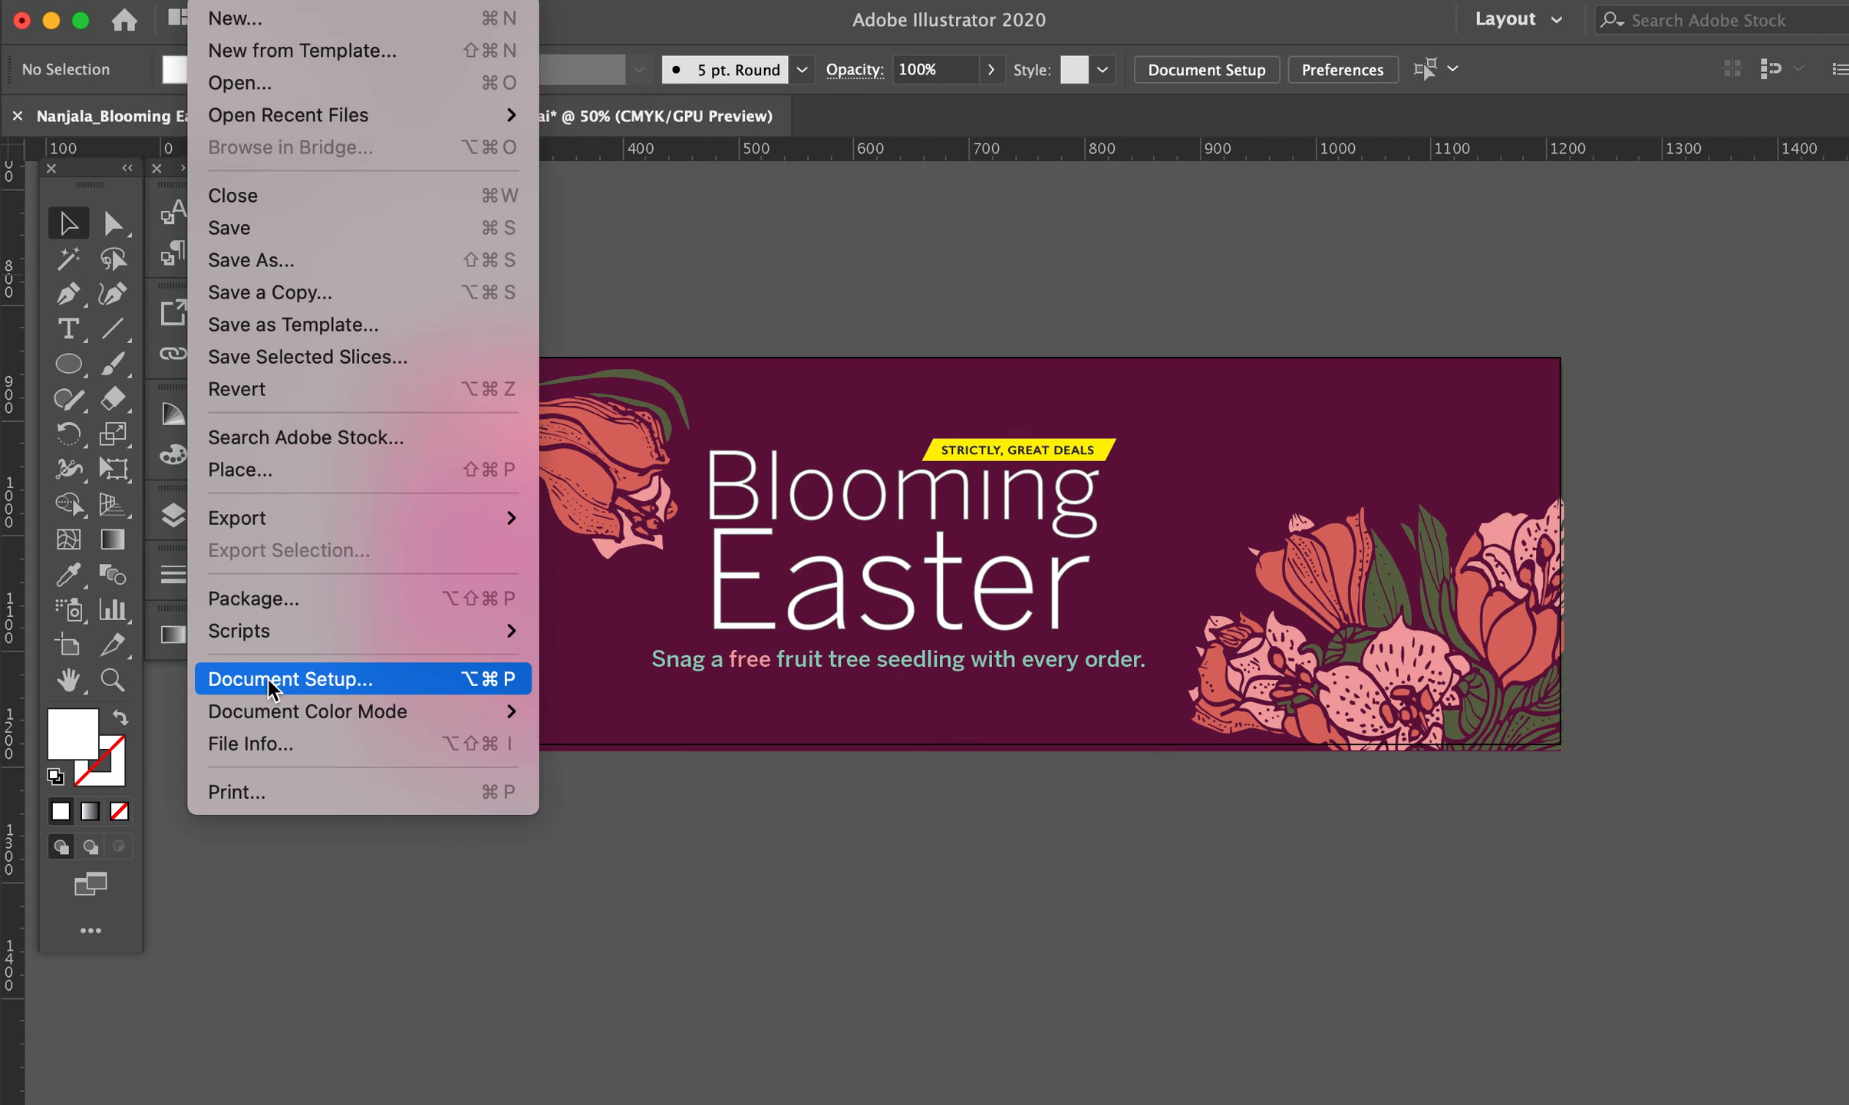
{"action": "mouse_move", "coordinate": [408, 715]}
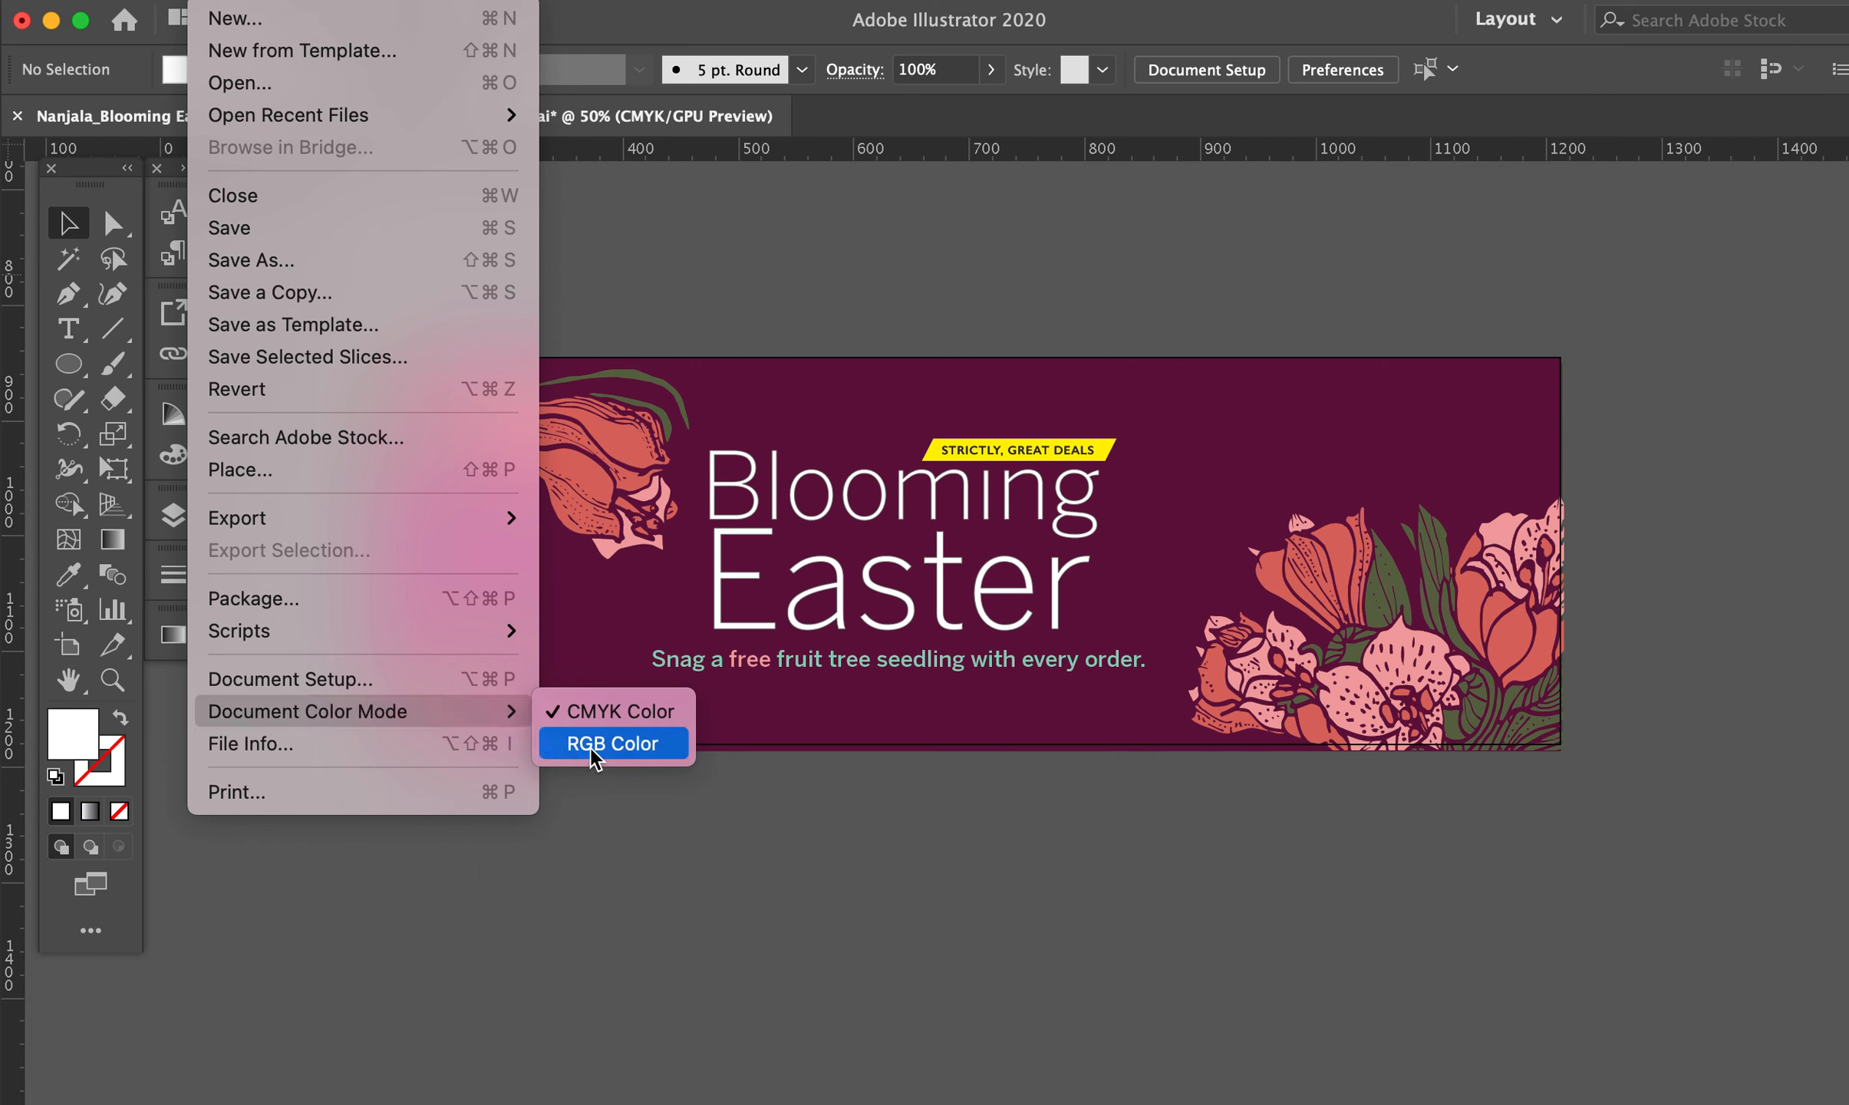
{"action": "left_click", "coordinate": [612, 743]}
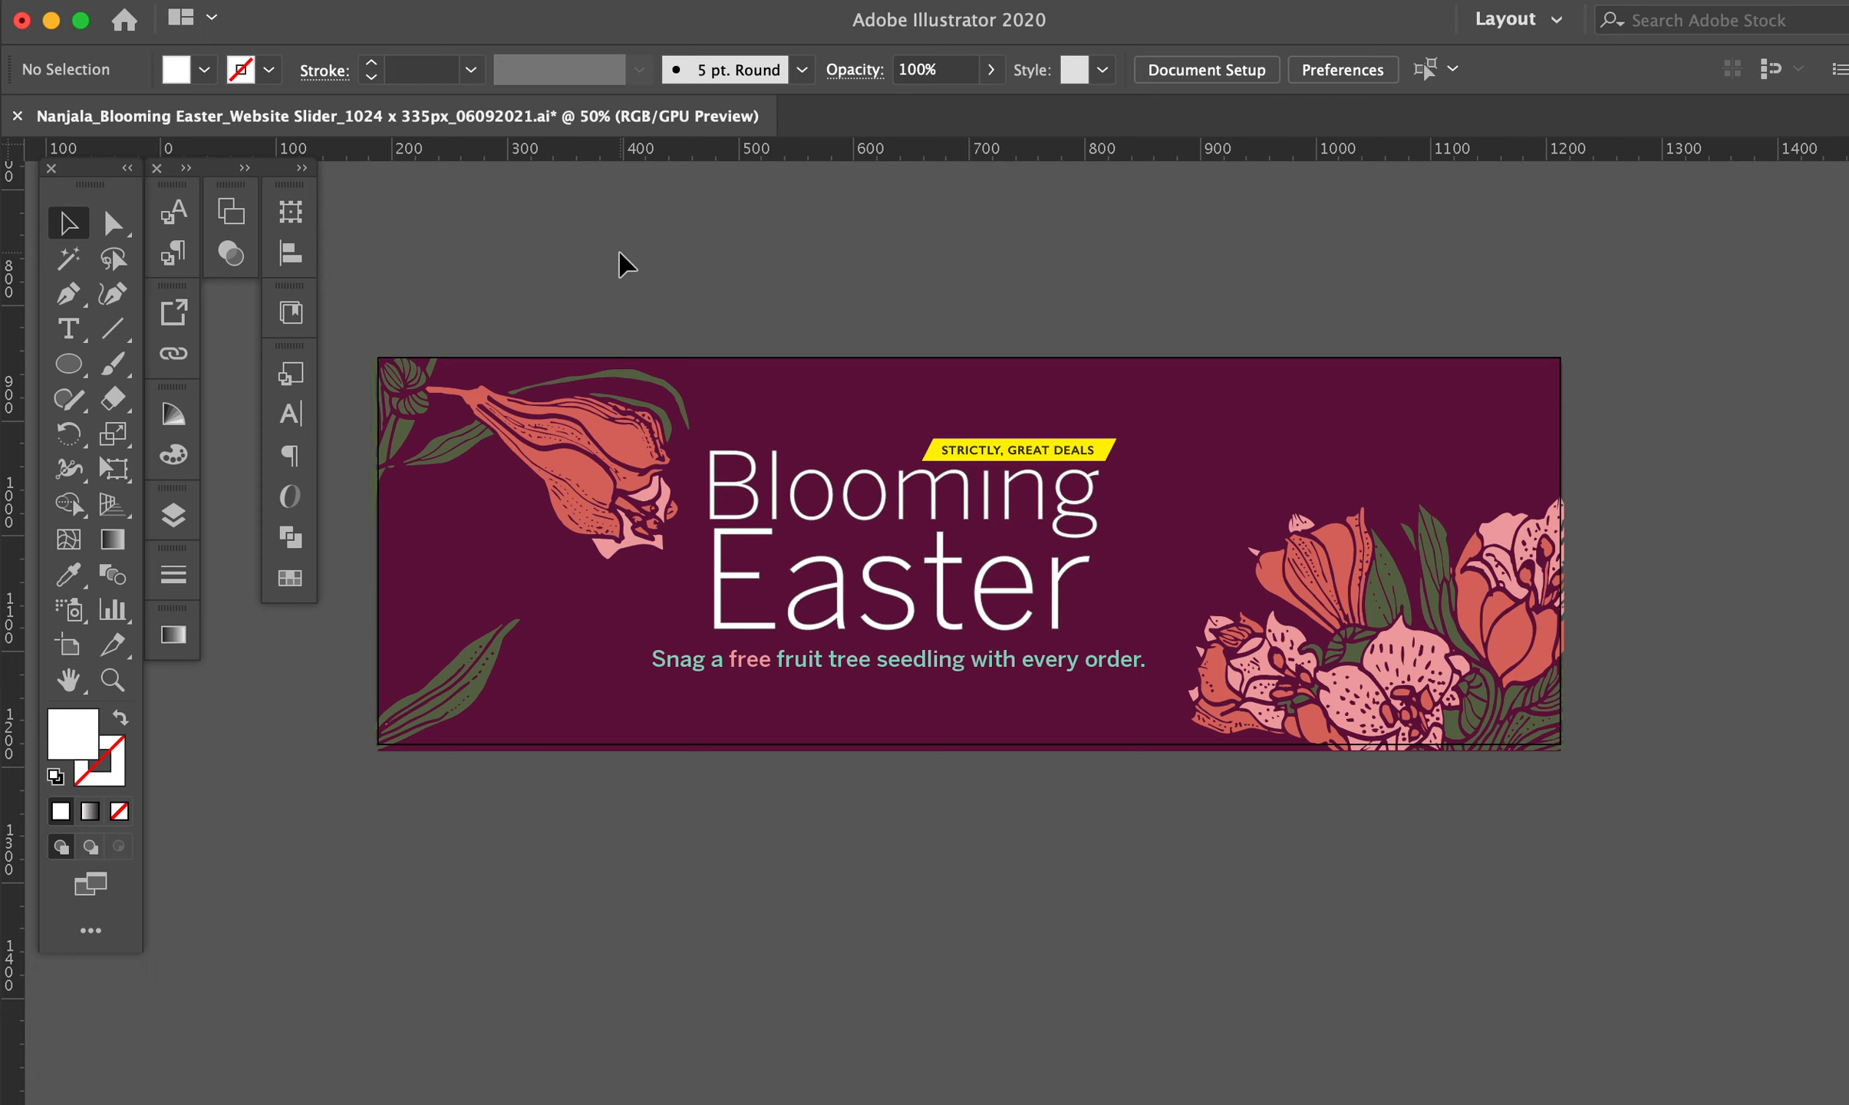
Select all the banner artwork and convert its text to outlines
{"action": "left_click_drag", "start_coordinate": [458, 276], "coordinate": [1374, 829]}
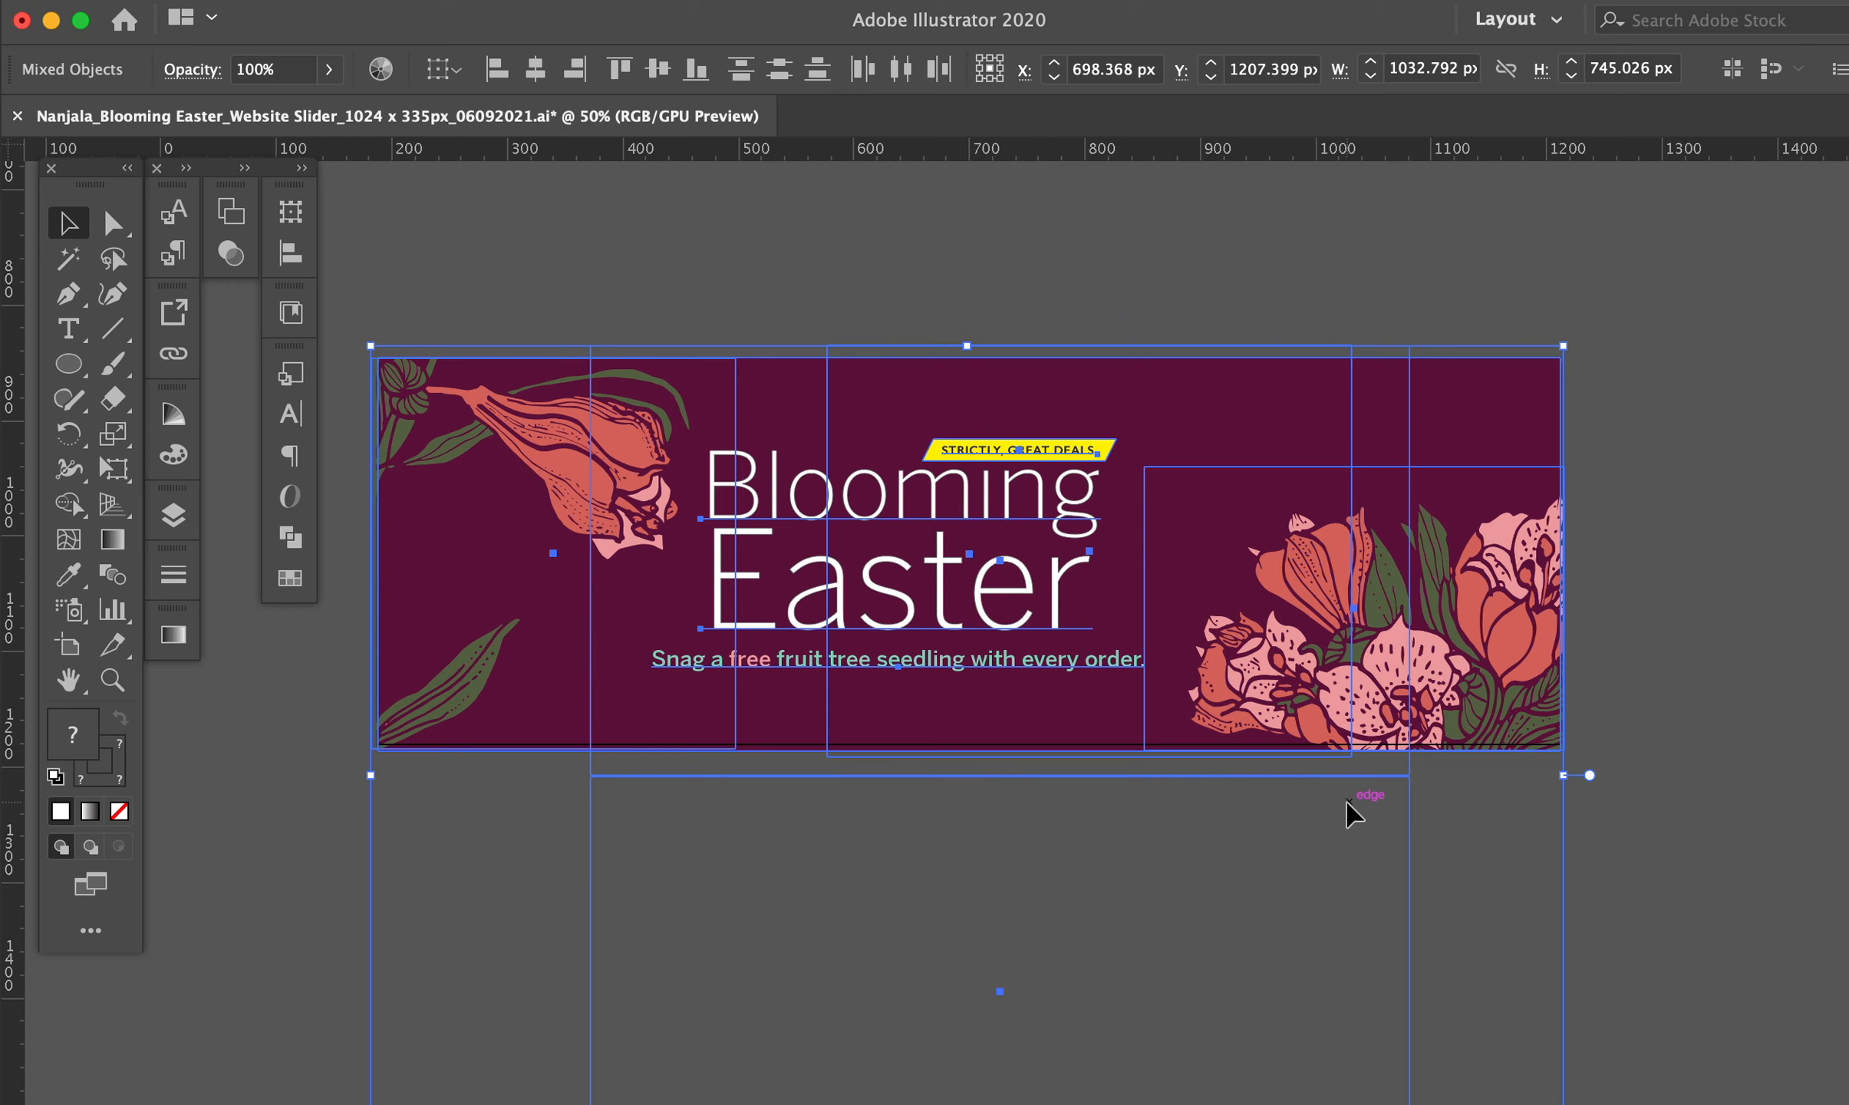
{"action": "left_click", "coordinate": [526, 6]}
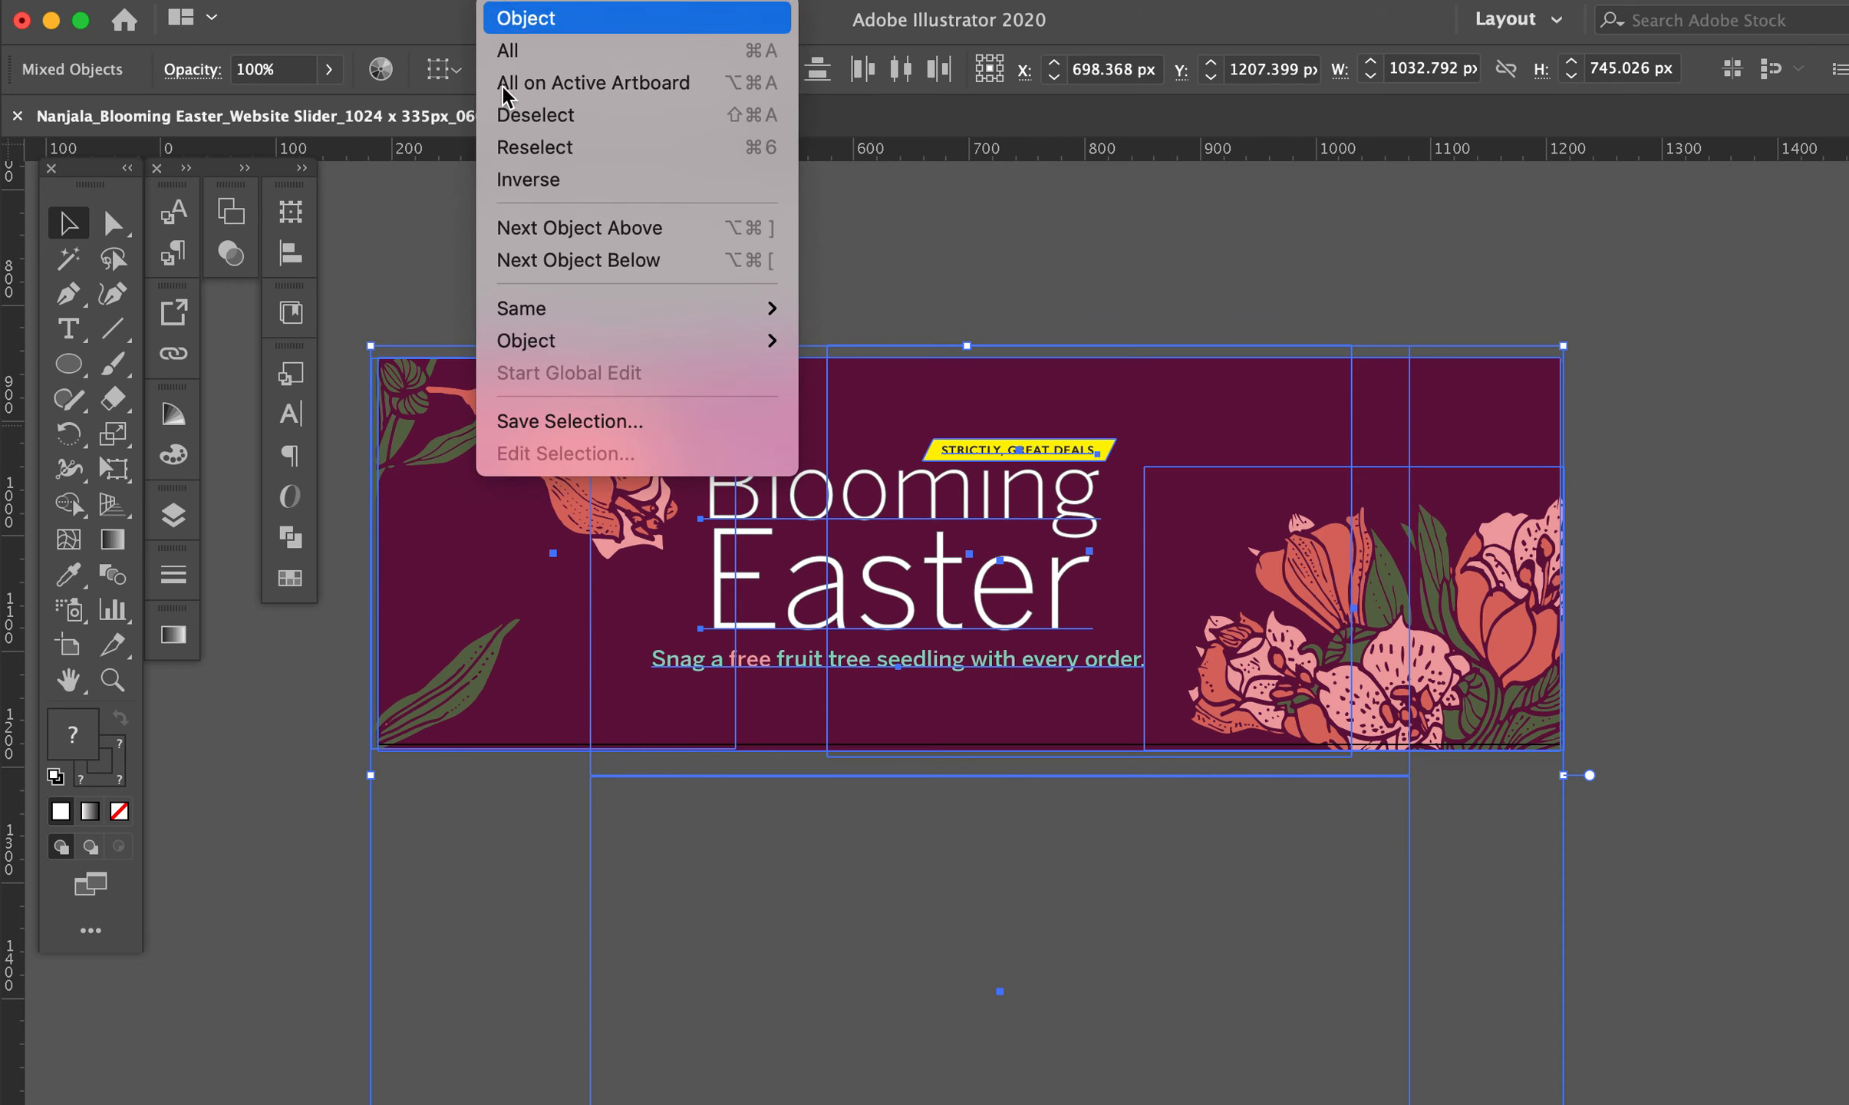
{"action": "mouse_move", "coordinate": [437, 3]}
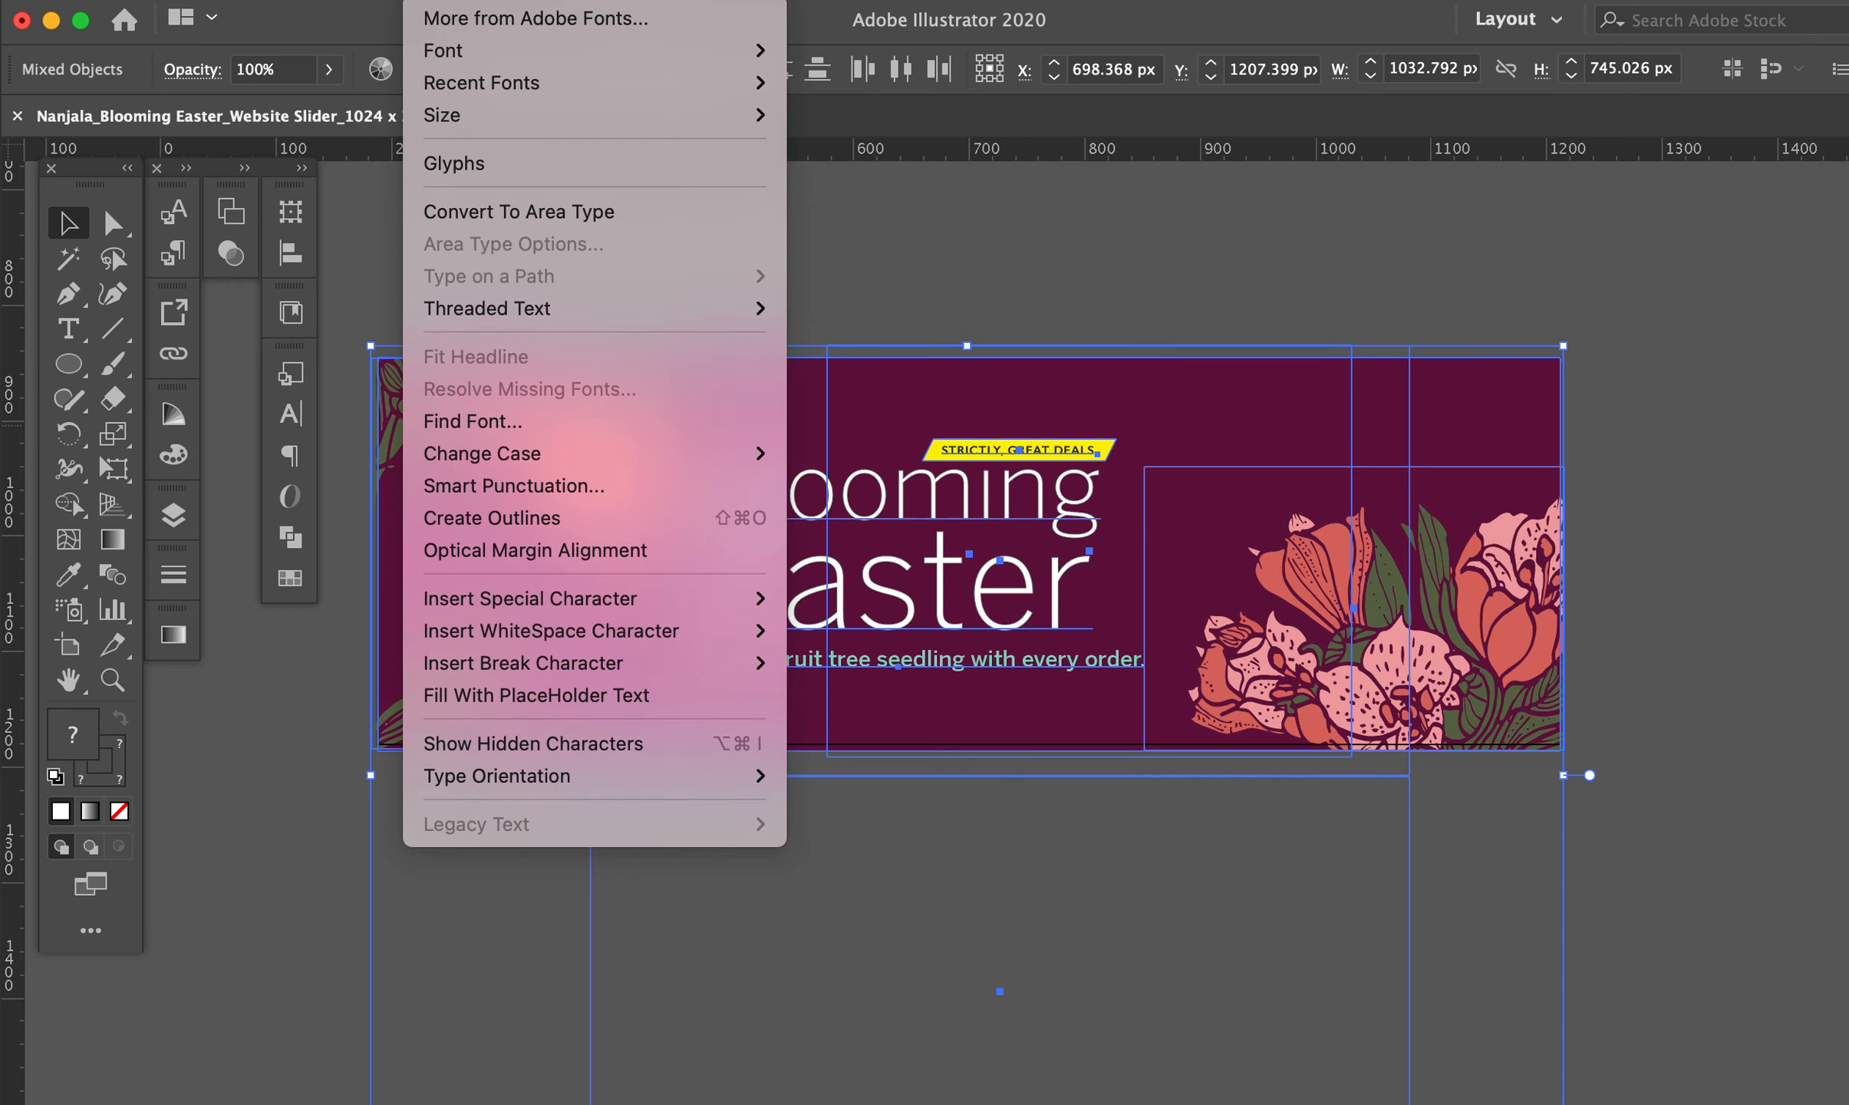
{"action": "left_click", "coordinate": [495, 530]}
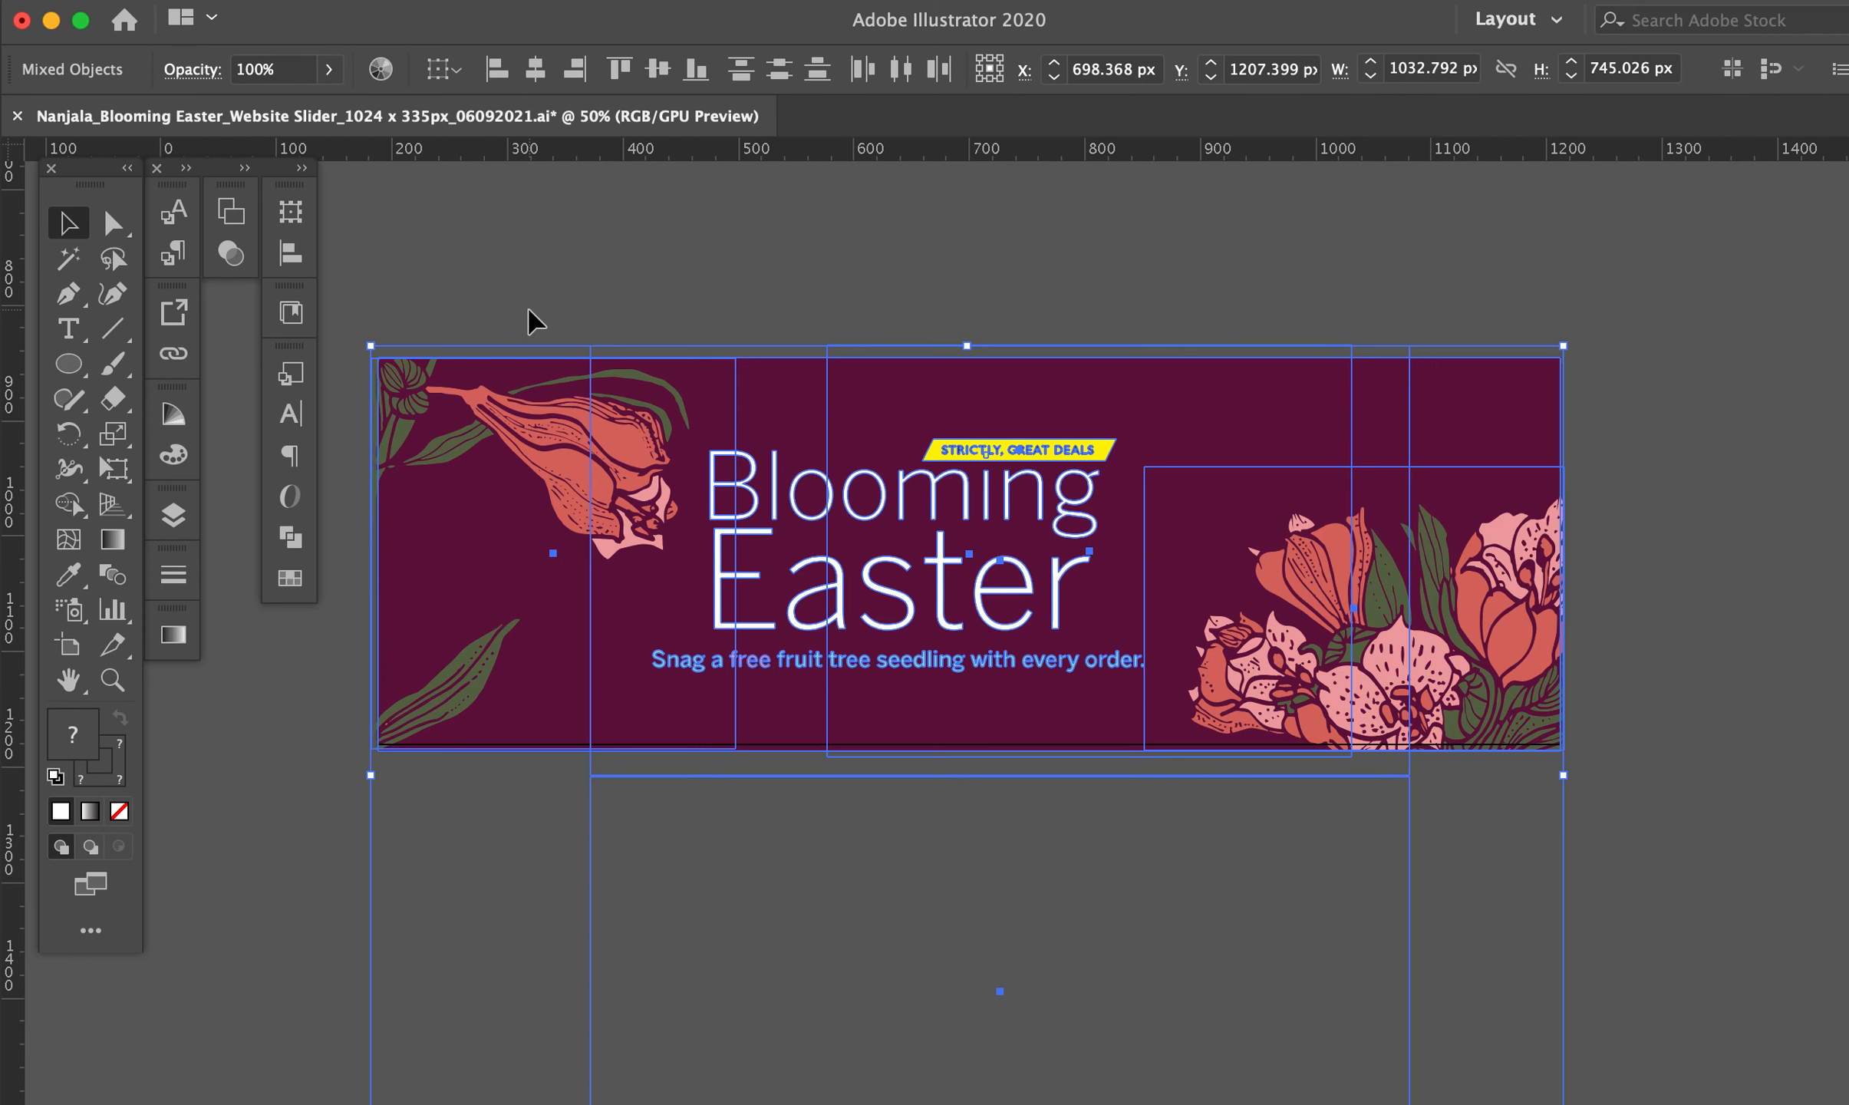
Create a new 900 x 900 px document with seven artboards
{"action": "left_click", "coordinate": [230, 0]}
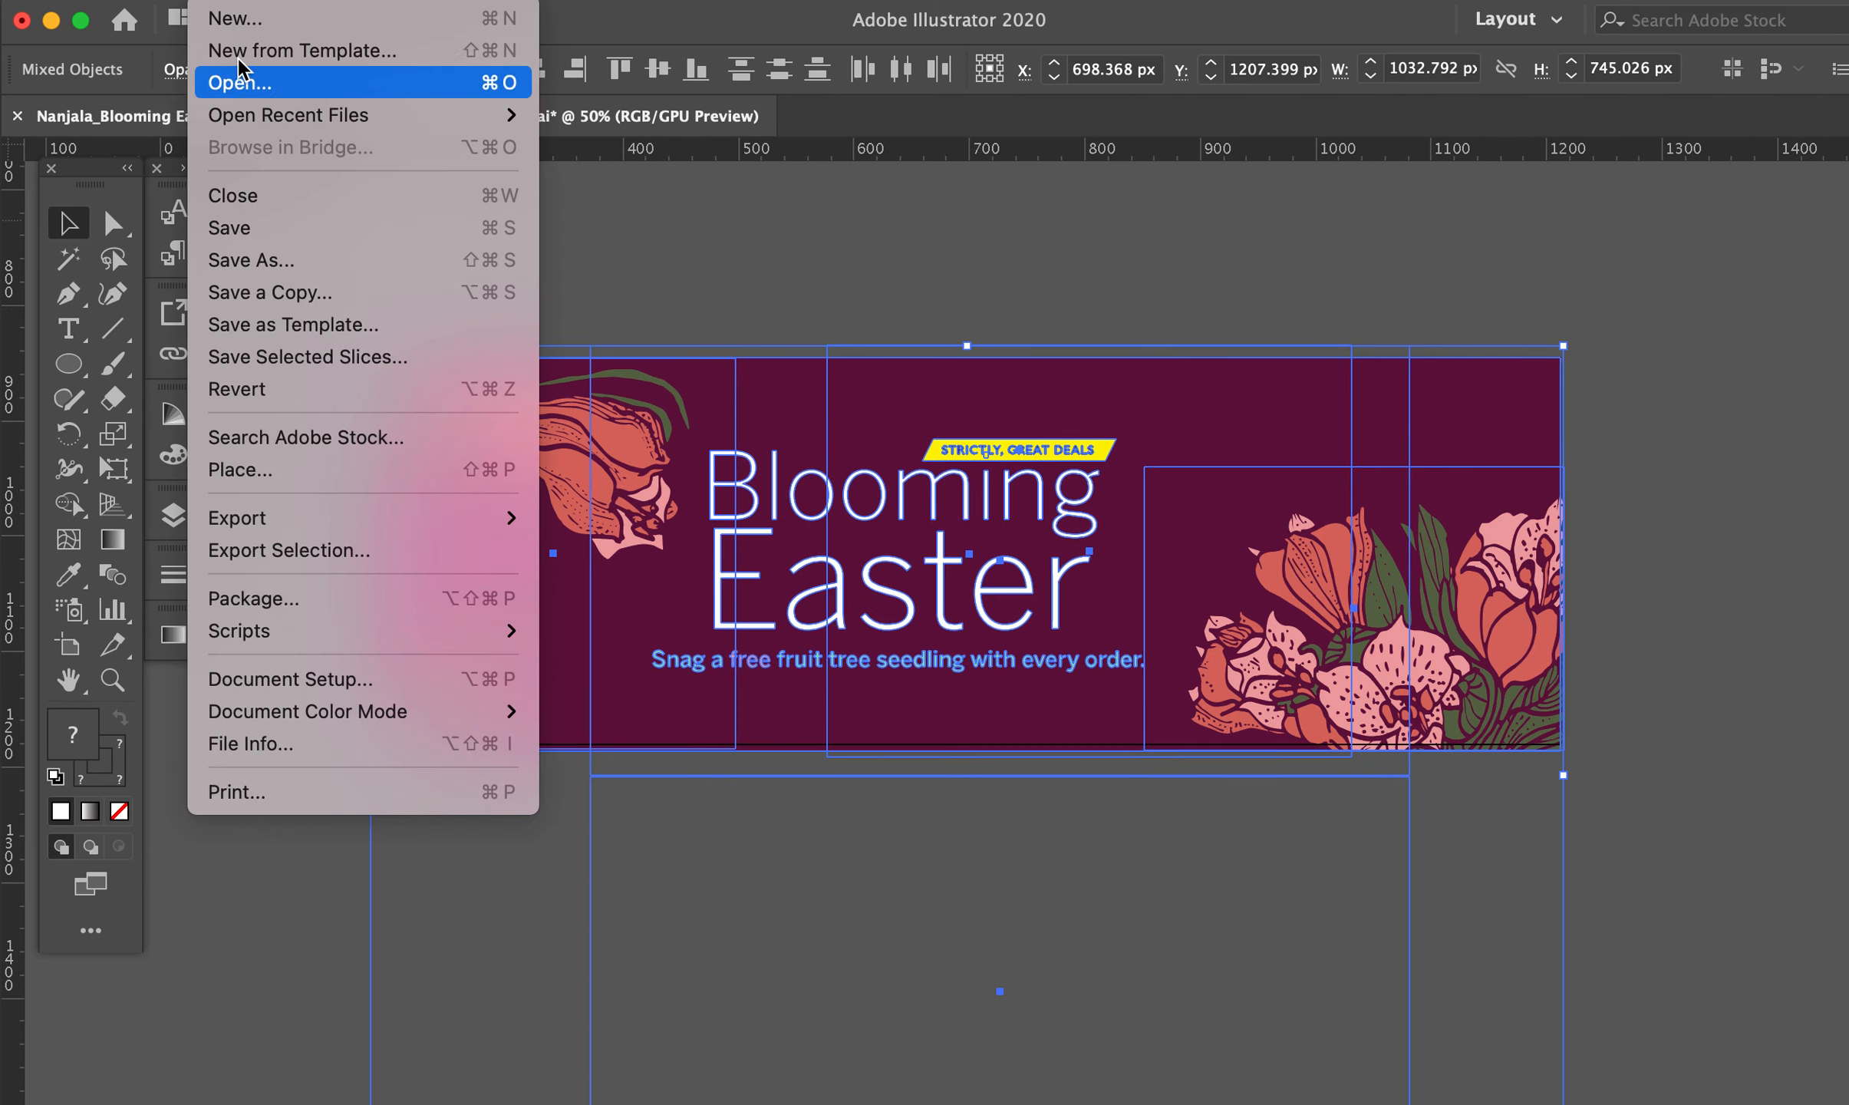
{"action": "left_click", "coordinate": [236, 17]}
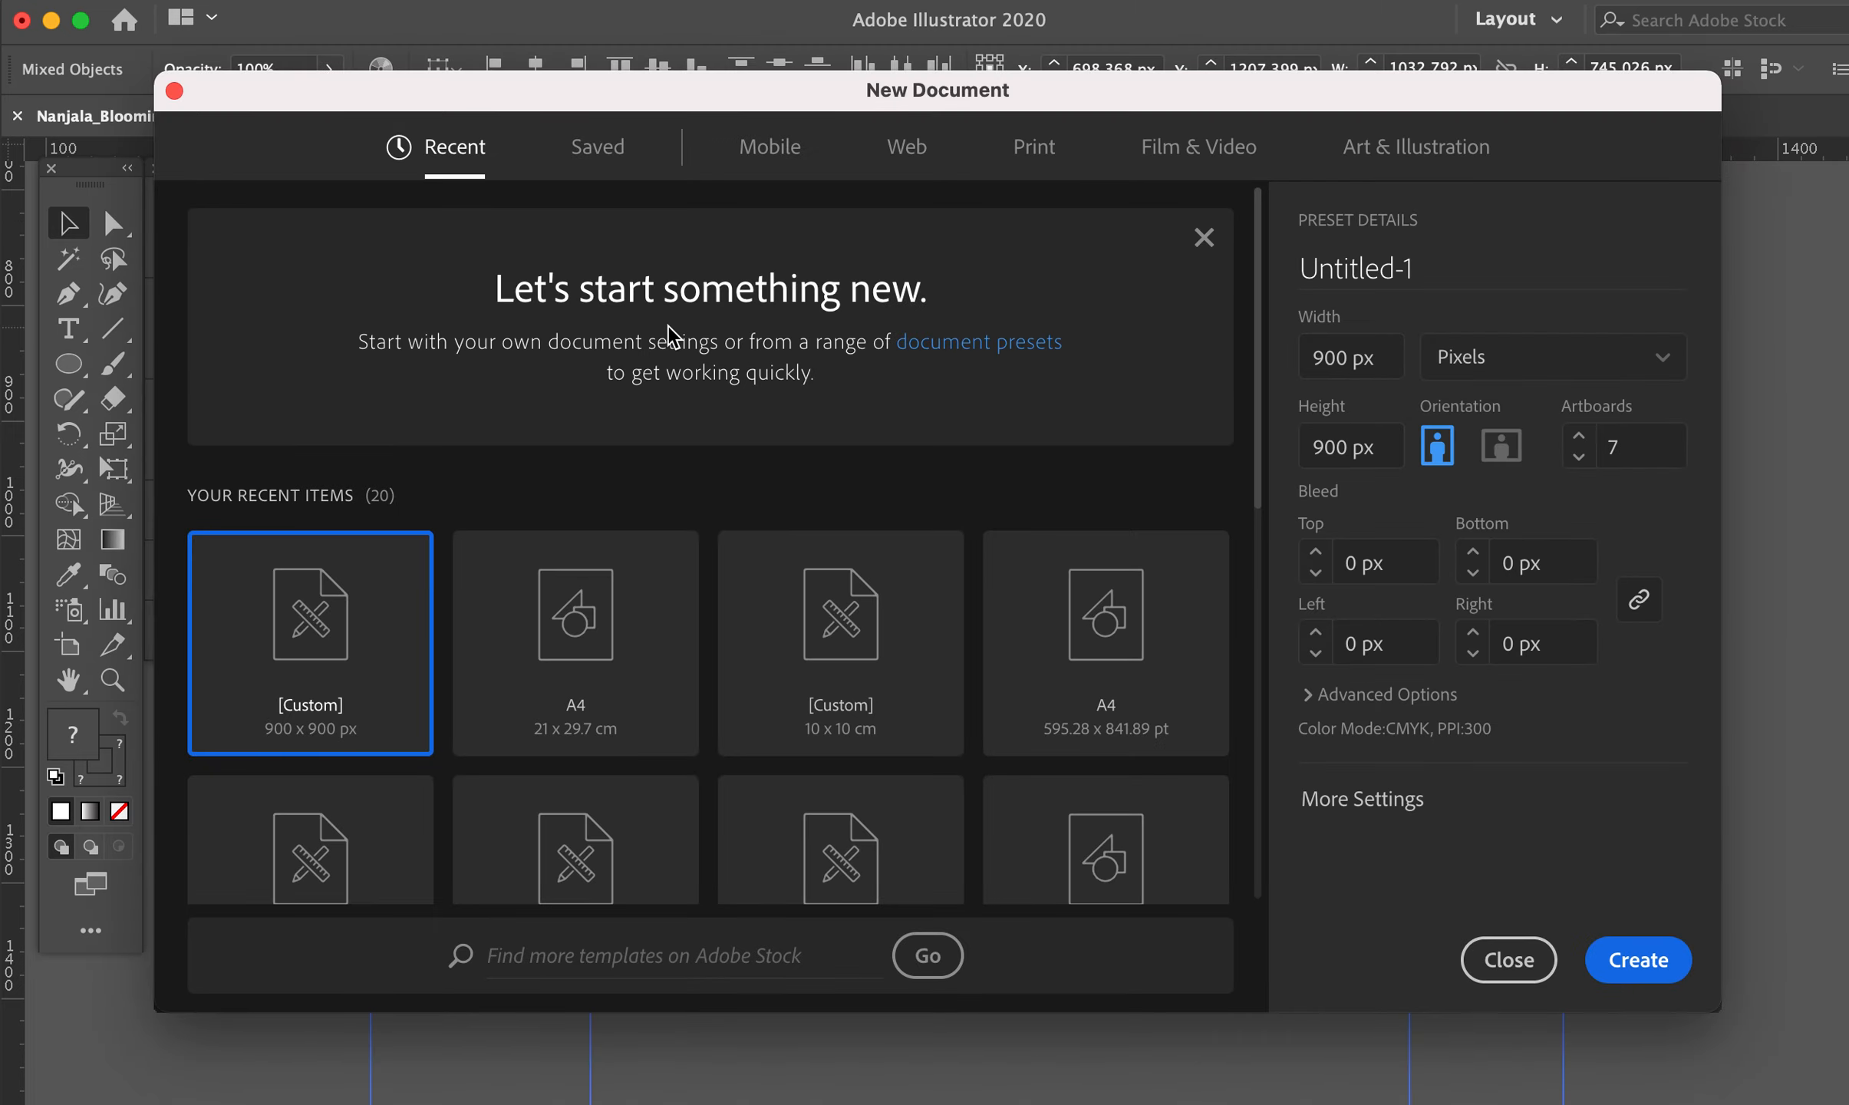
{"action": "left_click", "coordinate": [1525, 374]}
{"action": "left_click", "coordinate": [1624, 976]}
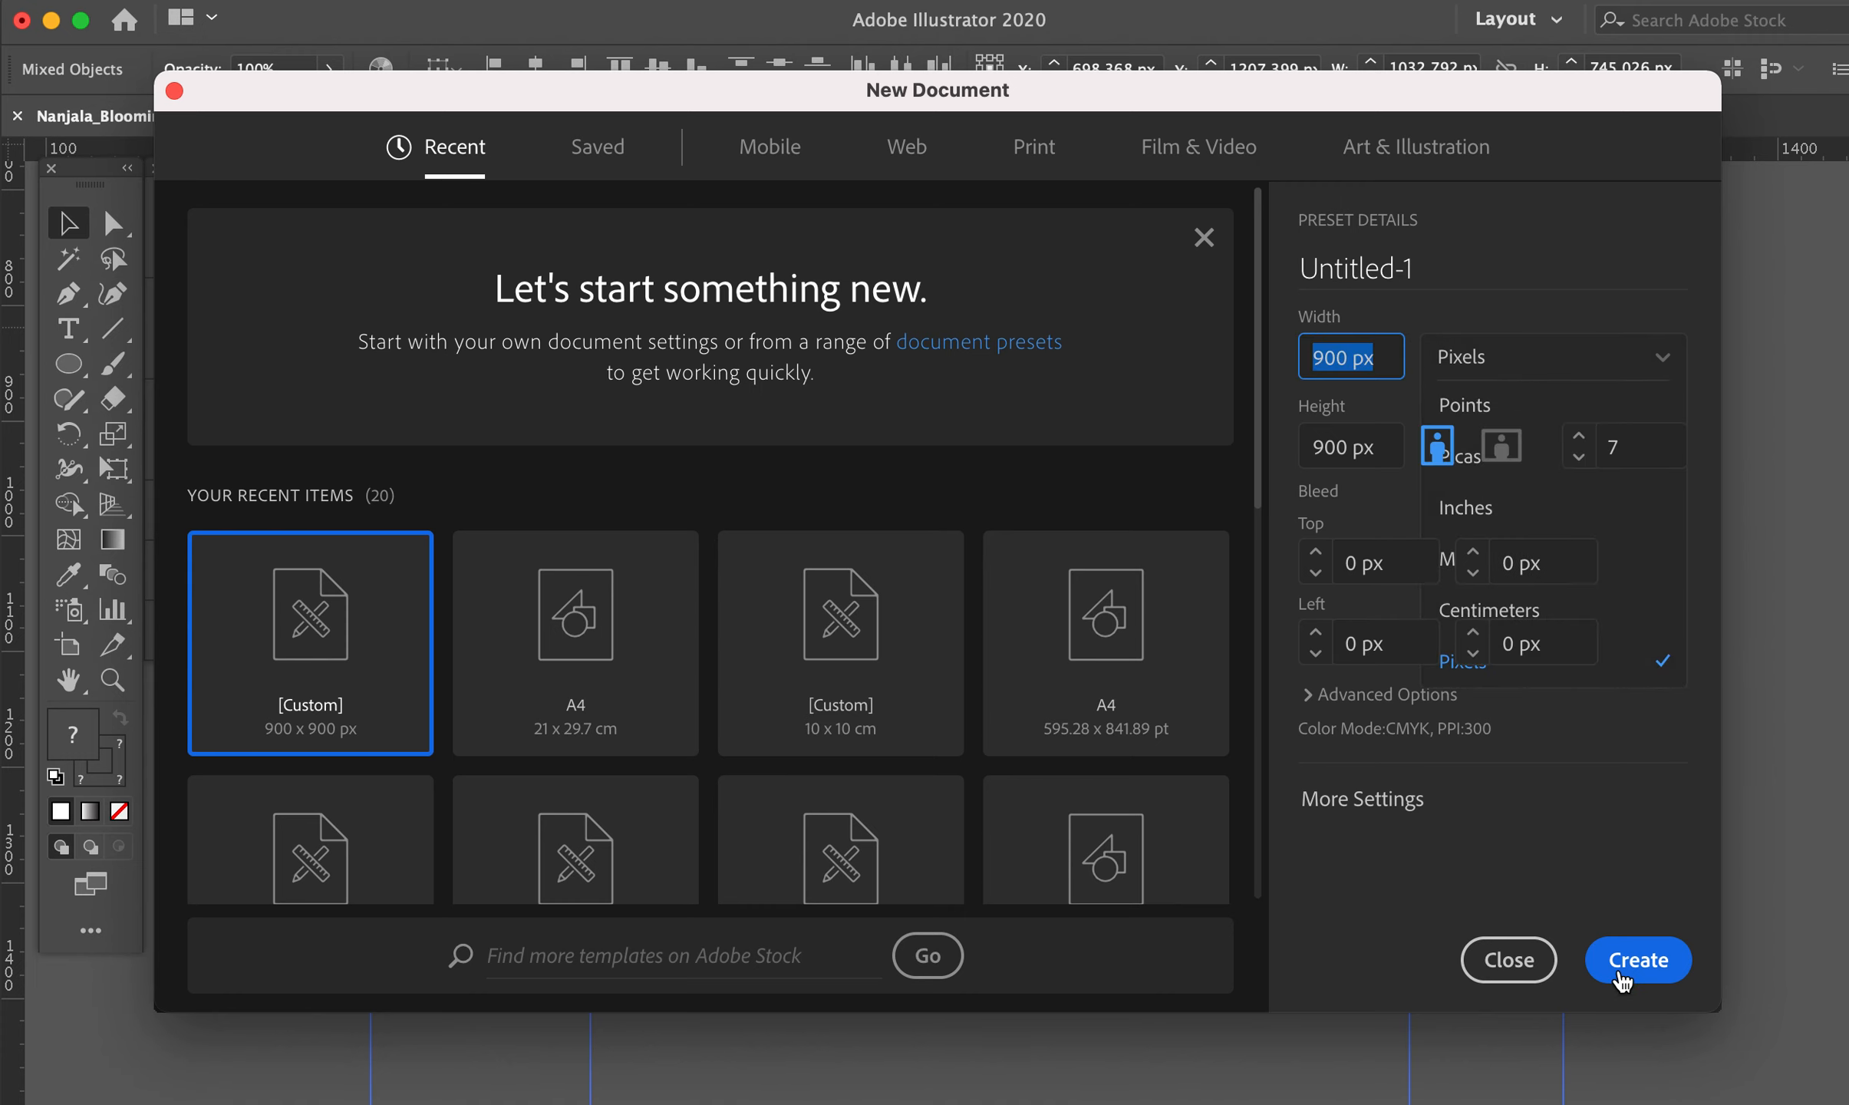
{"action": "left_click", "coordinate": [1622, 978]}
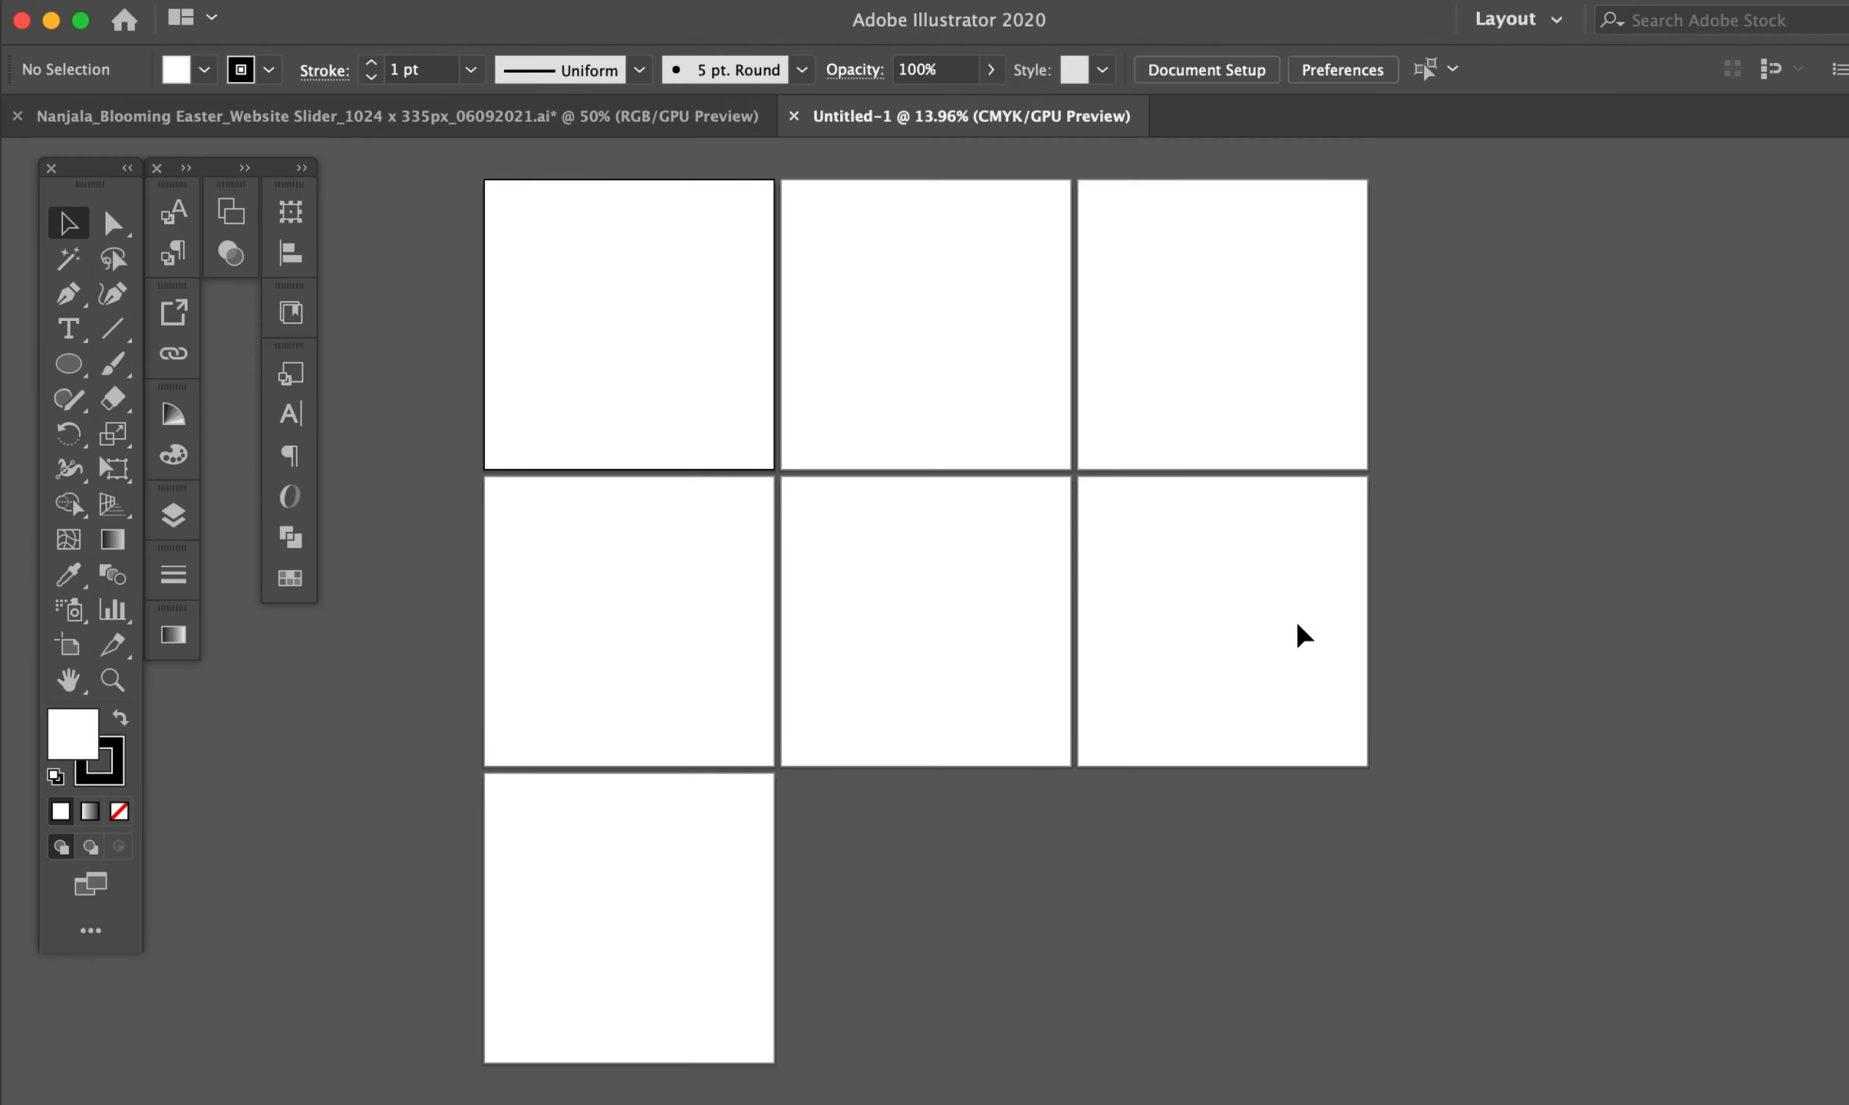
Edit the new document's artboards and delete all of them except Artboard 1
{"action": "left_click", "coordinate": [218, 2]}
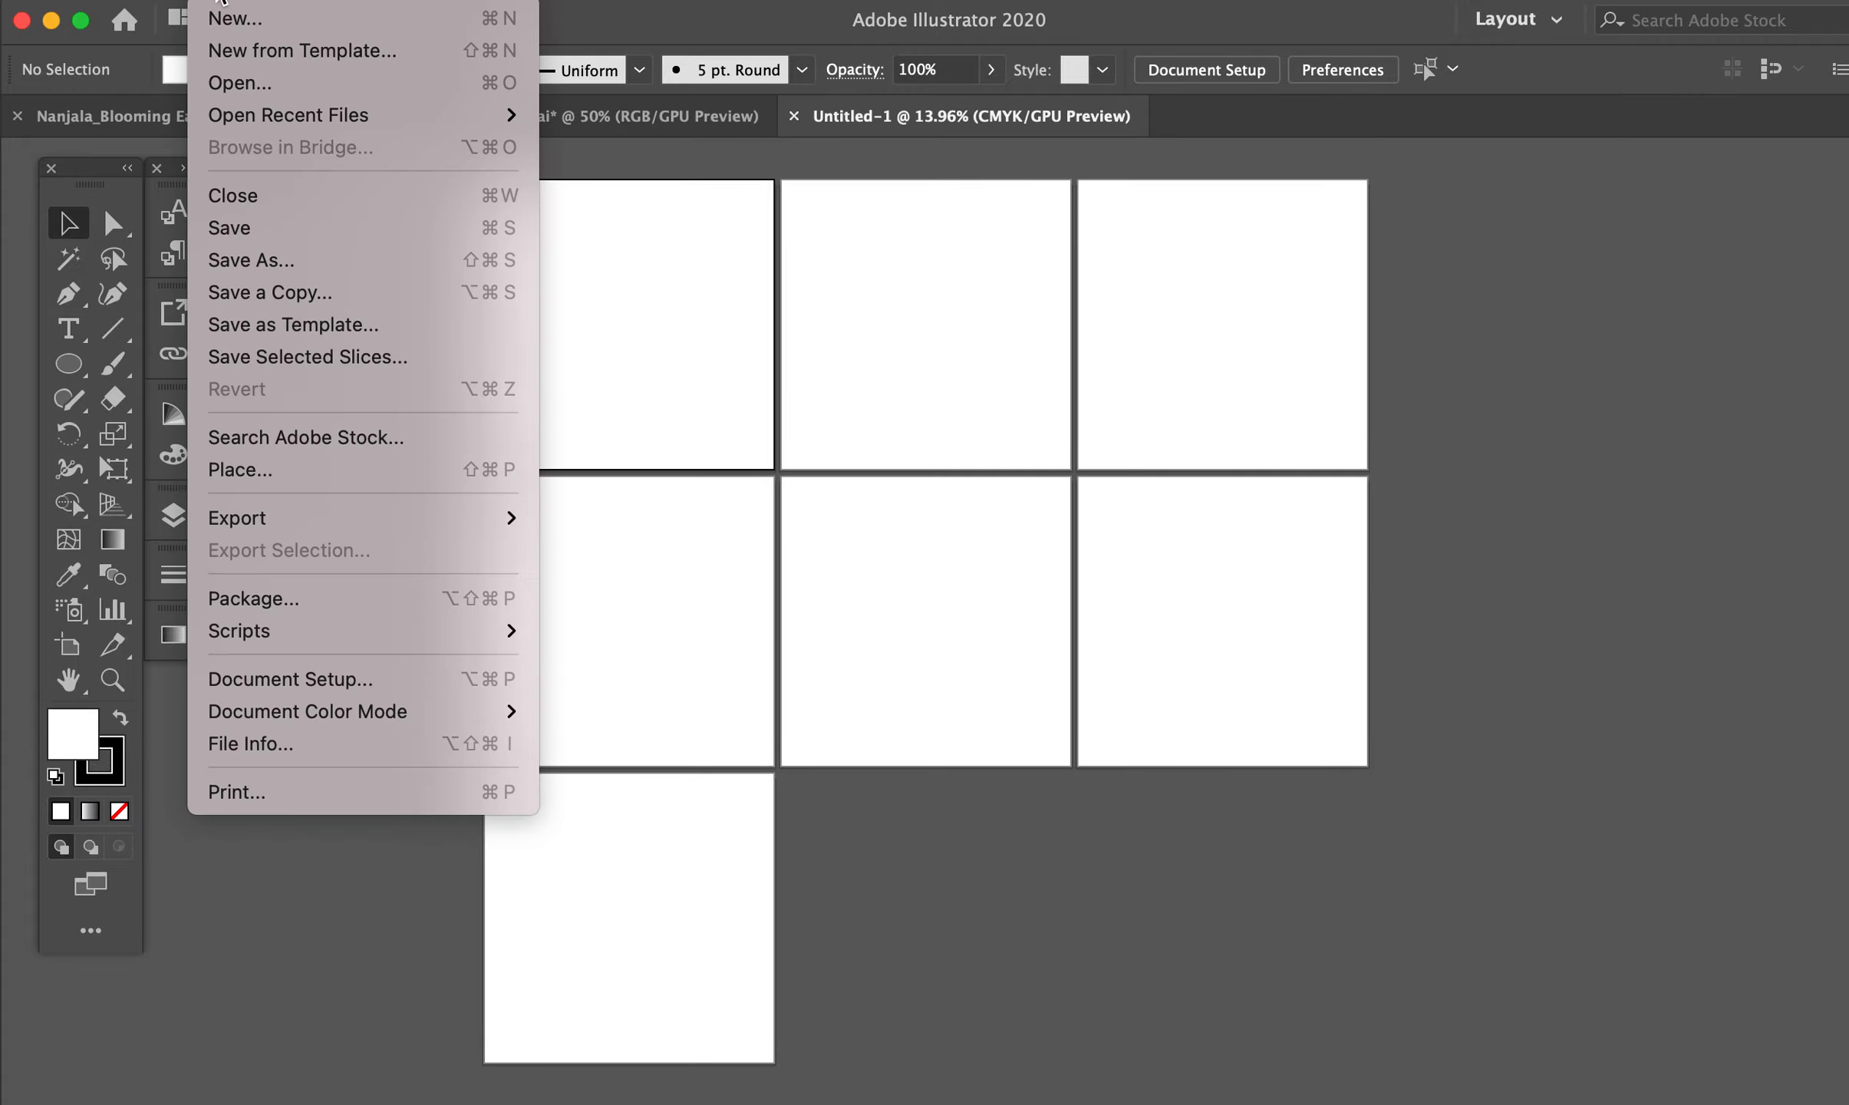
{"action": "left_click", "coordinate": [273, 679]}
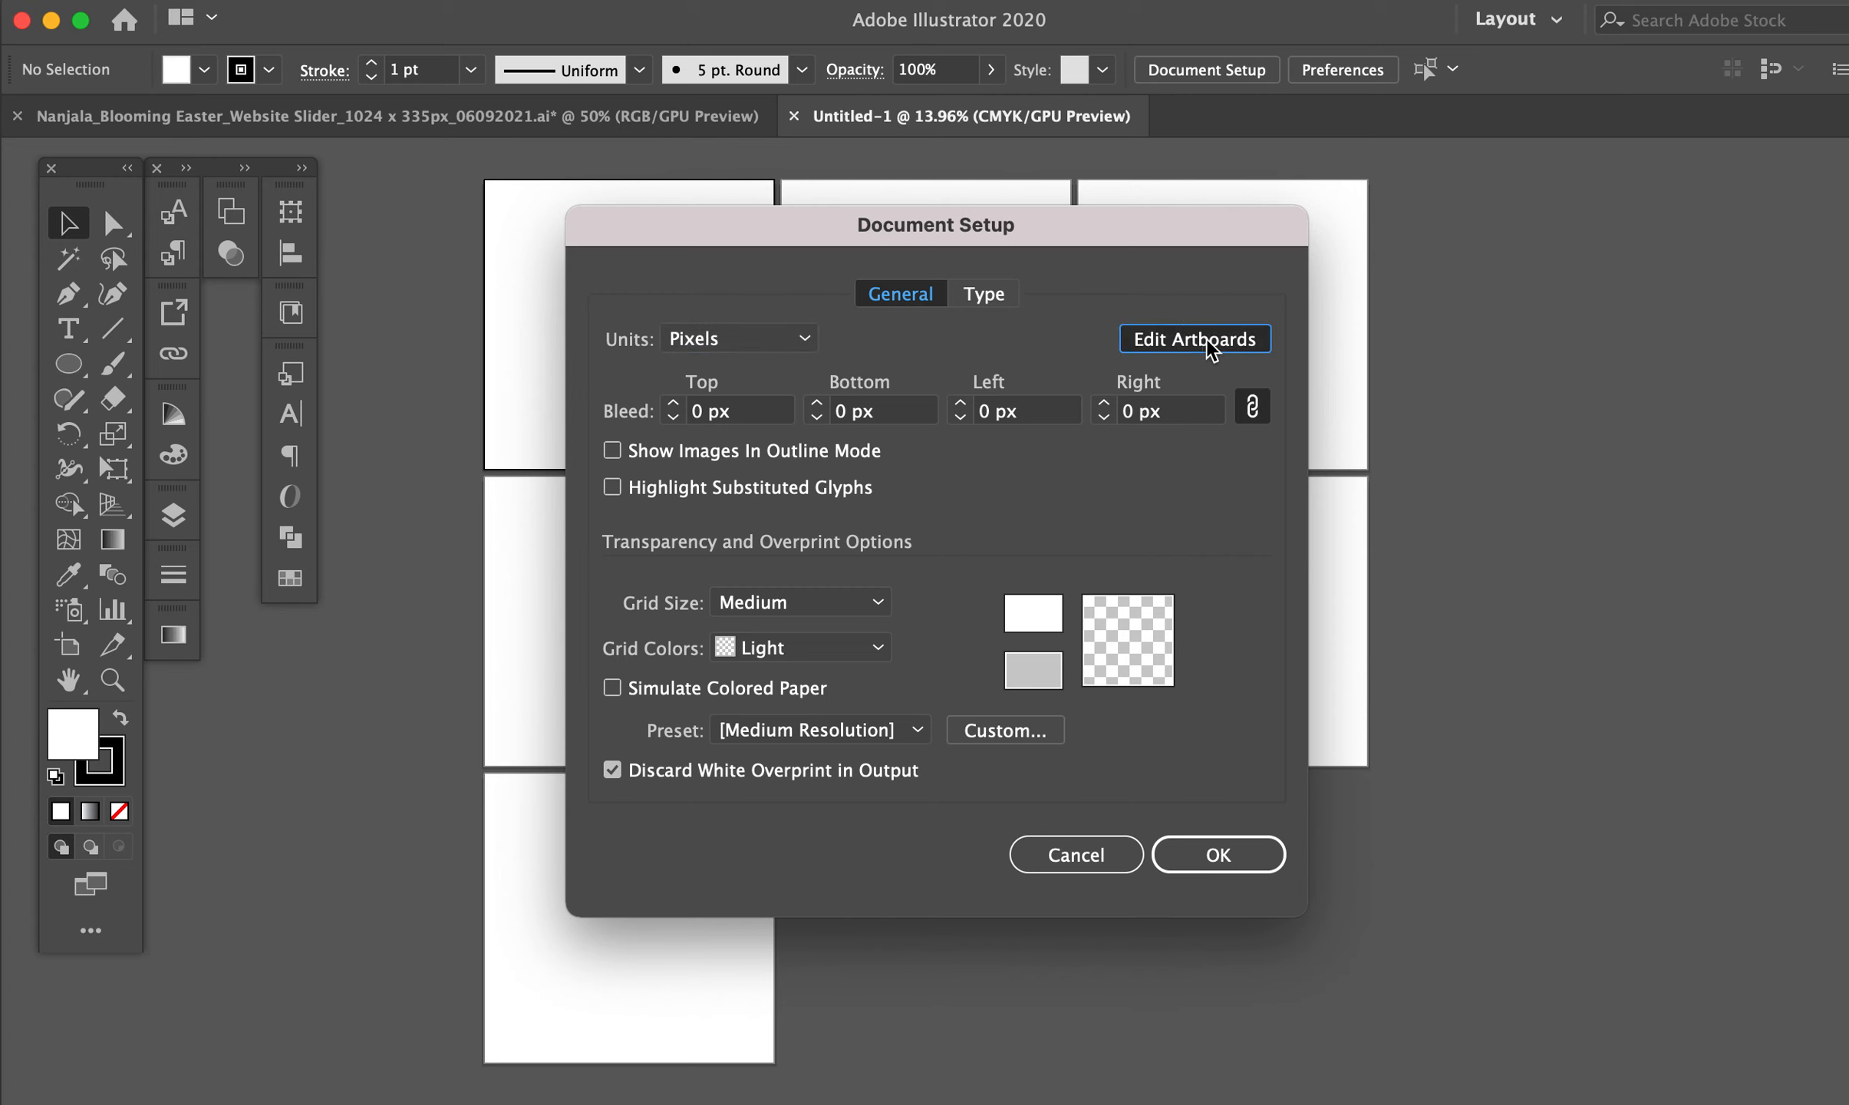
{"action": "left_click", "coordinate": [1203, 345]}
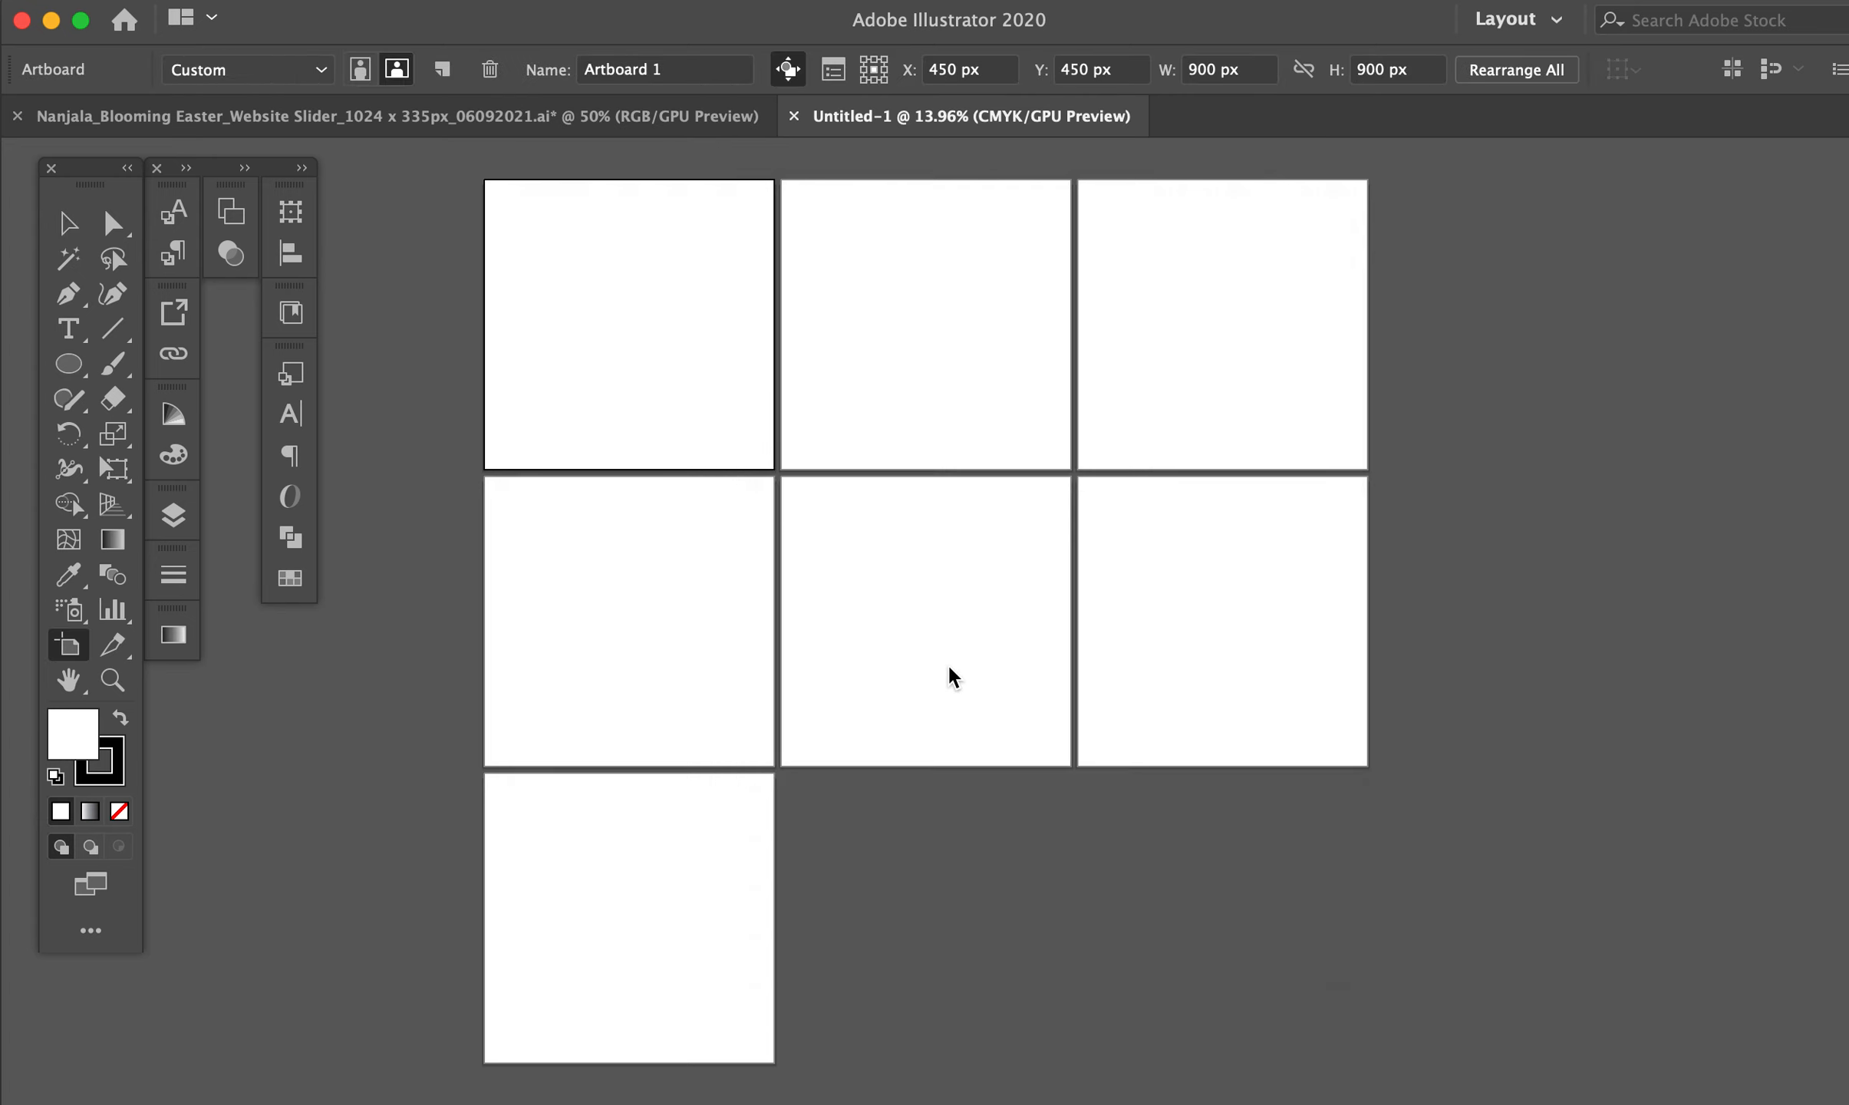
{"action": "left_click", "coordinate": [689, 931]}
{"action": "key", "text": "Delete"}
{"action": "key", "text": "Delete"}
{"action": "key", "text": "Delete"}
{"action": "key", "text": "Delete"}
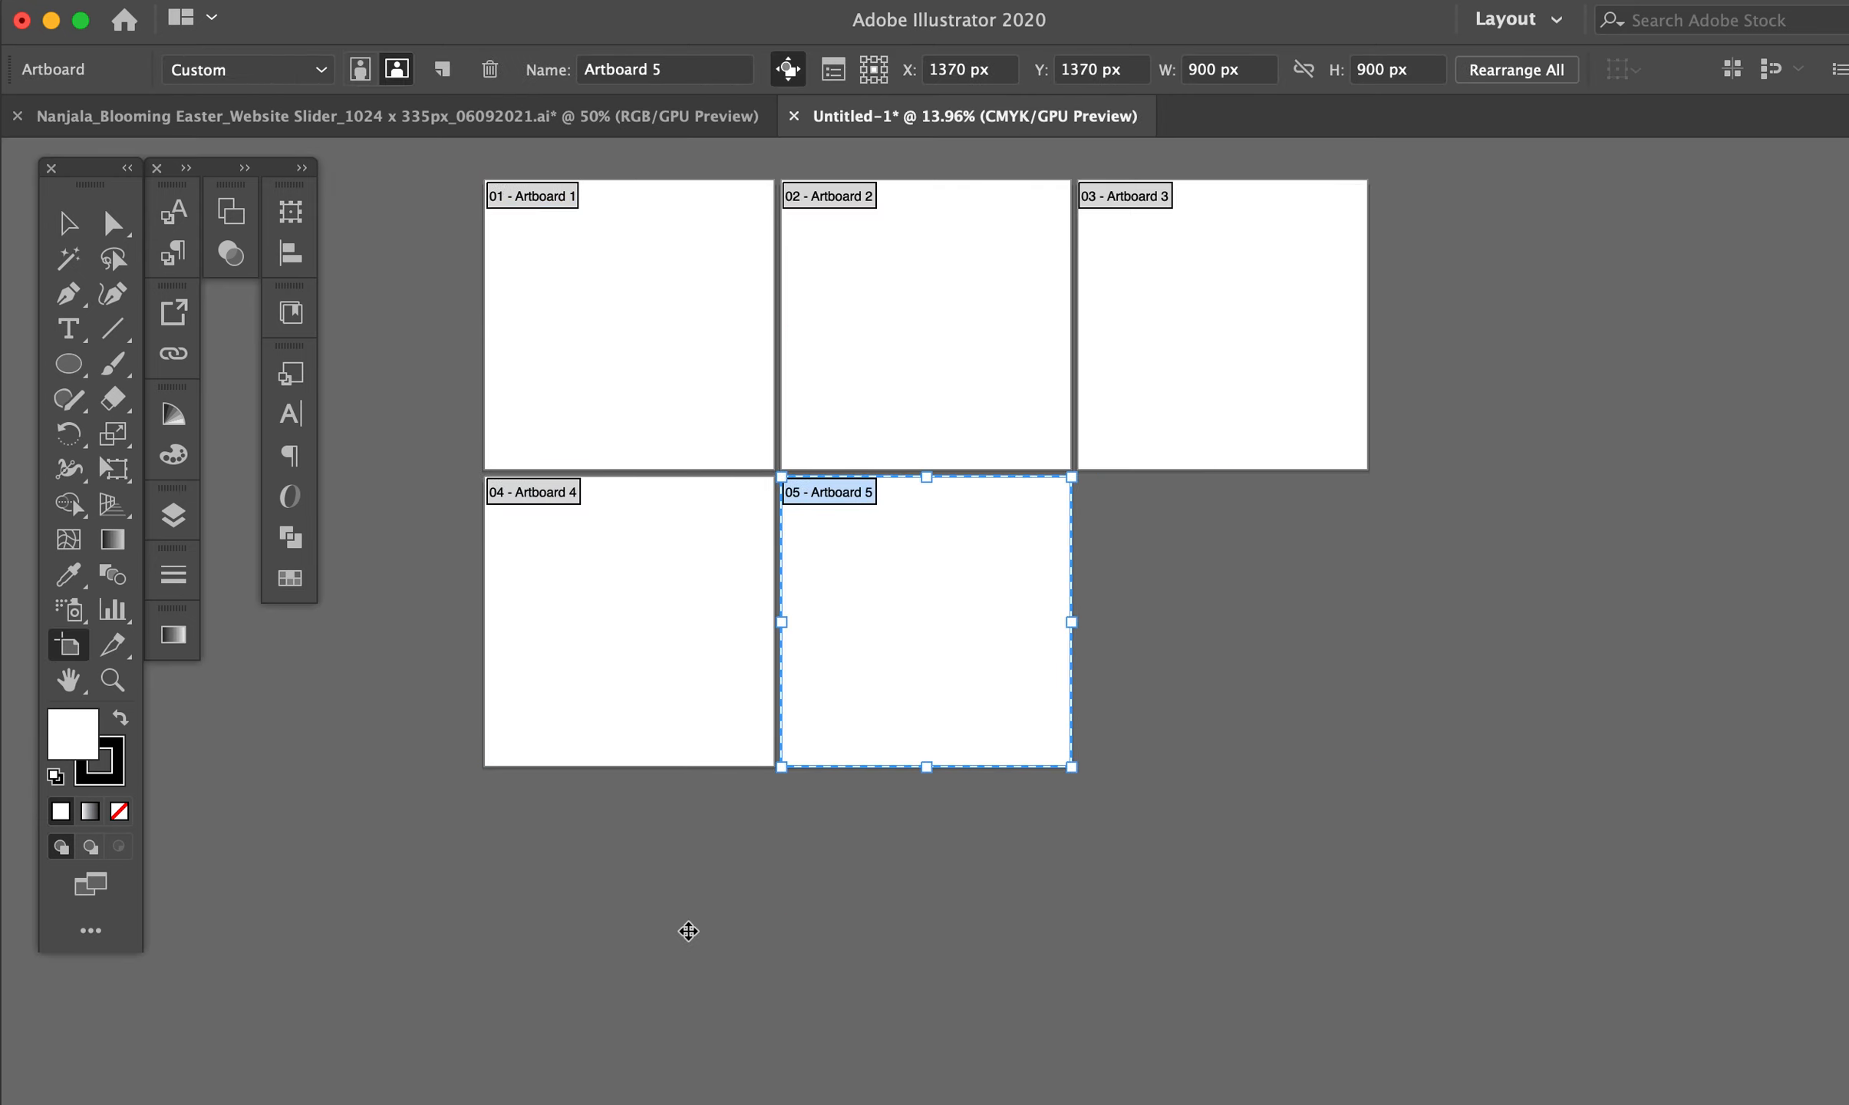
{"action": "key", "text": "Delete"}
{"action": "key", "text": "Delete"}
Paste the Blooming Easter banner artwork and place it across the upper part of the square artboard
{"action": "key", "text": "super+equal"}
{"action": "key", "text": "super+equal"}
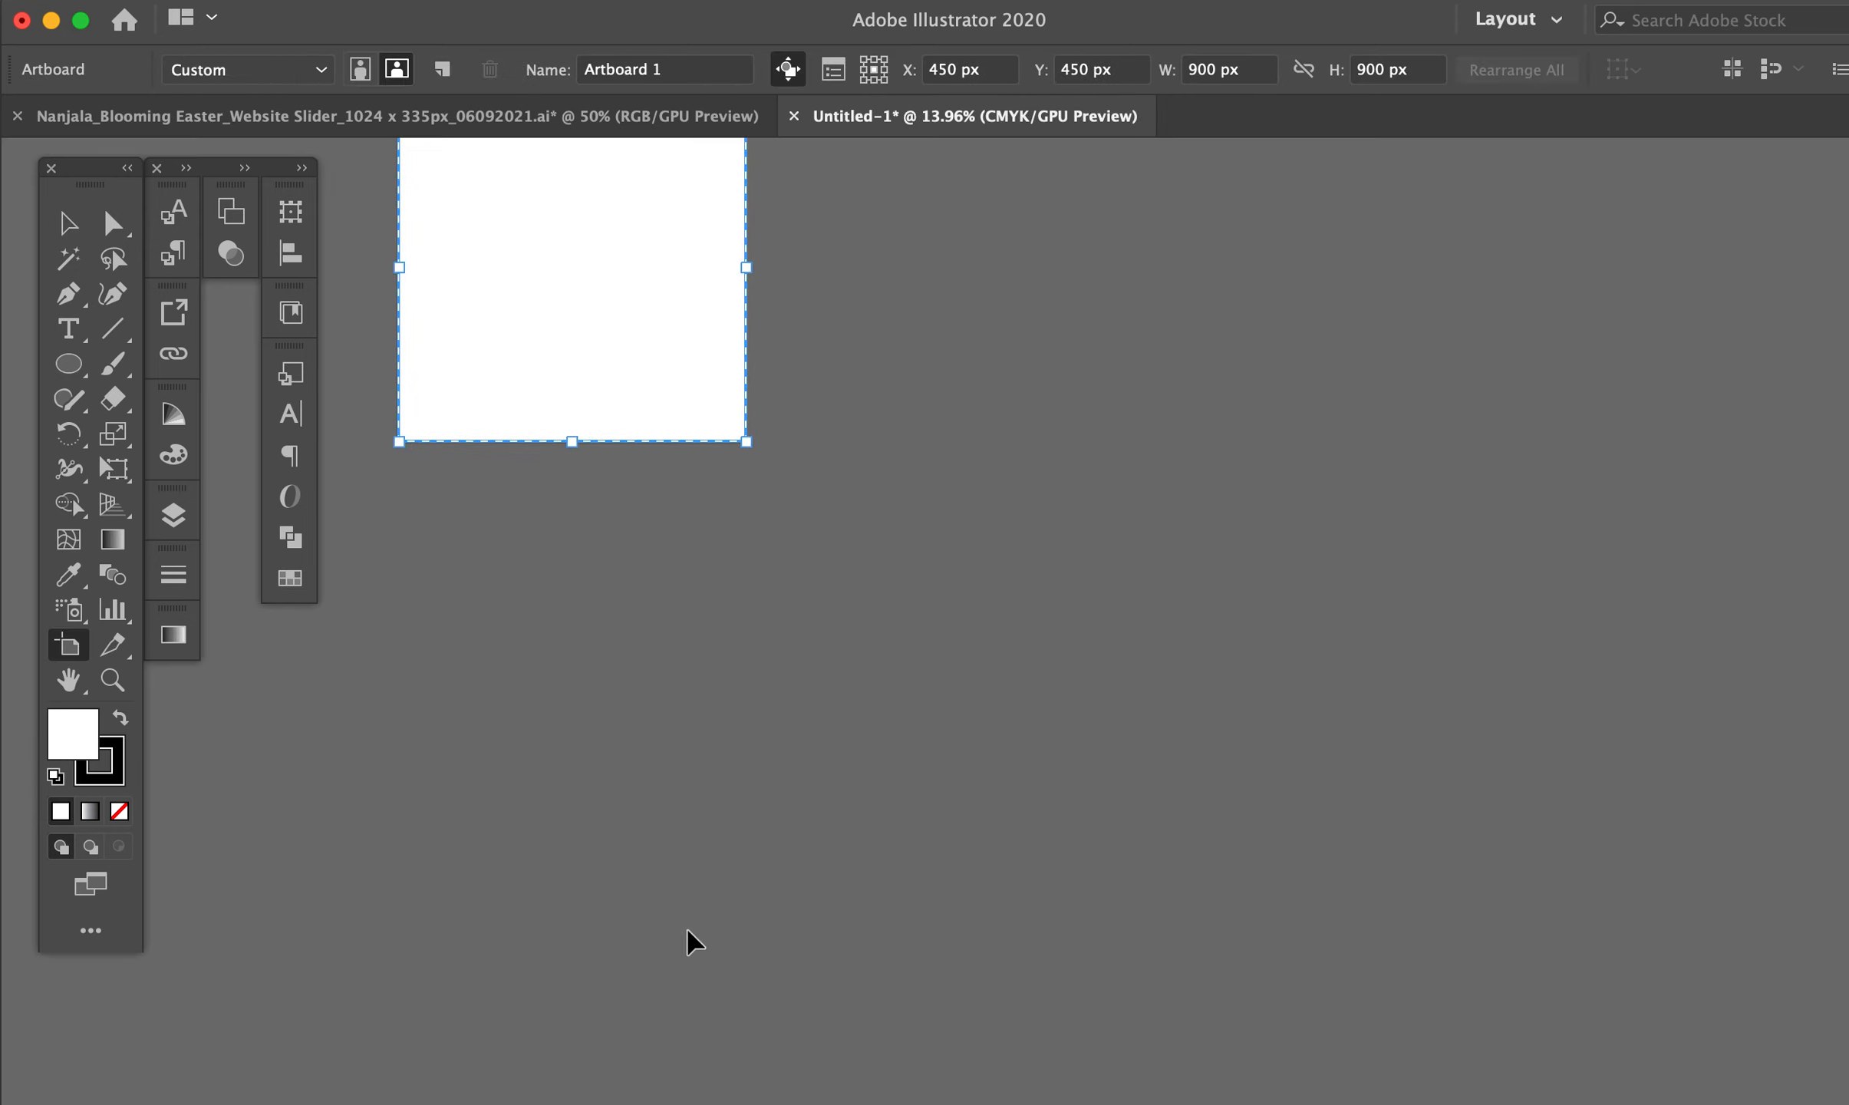
{"action": "left_click_drag", "start_coordinate": [715, 367], "coordinate": [1393, 815]}
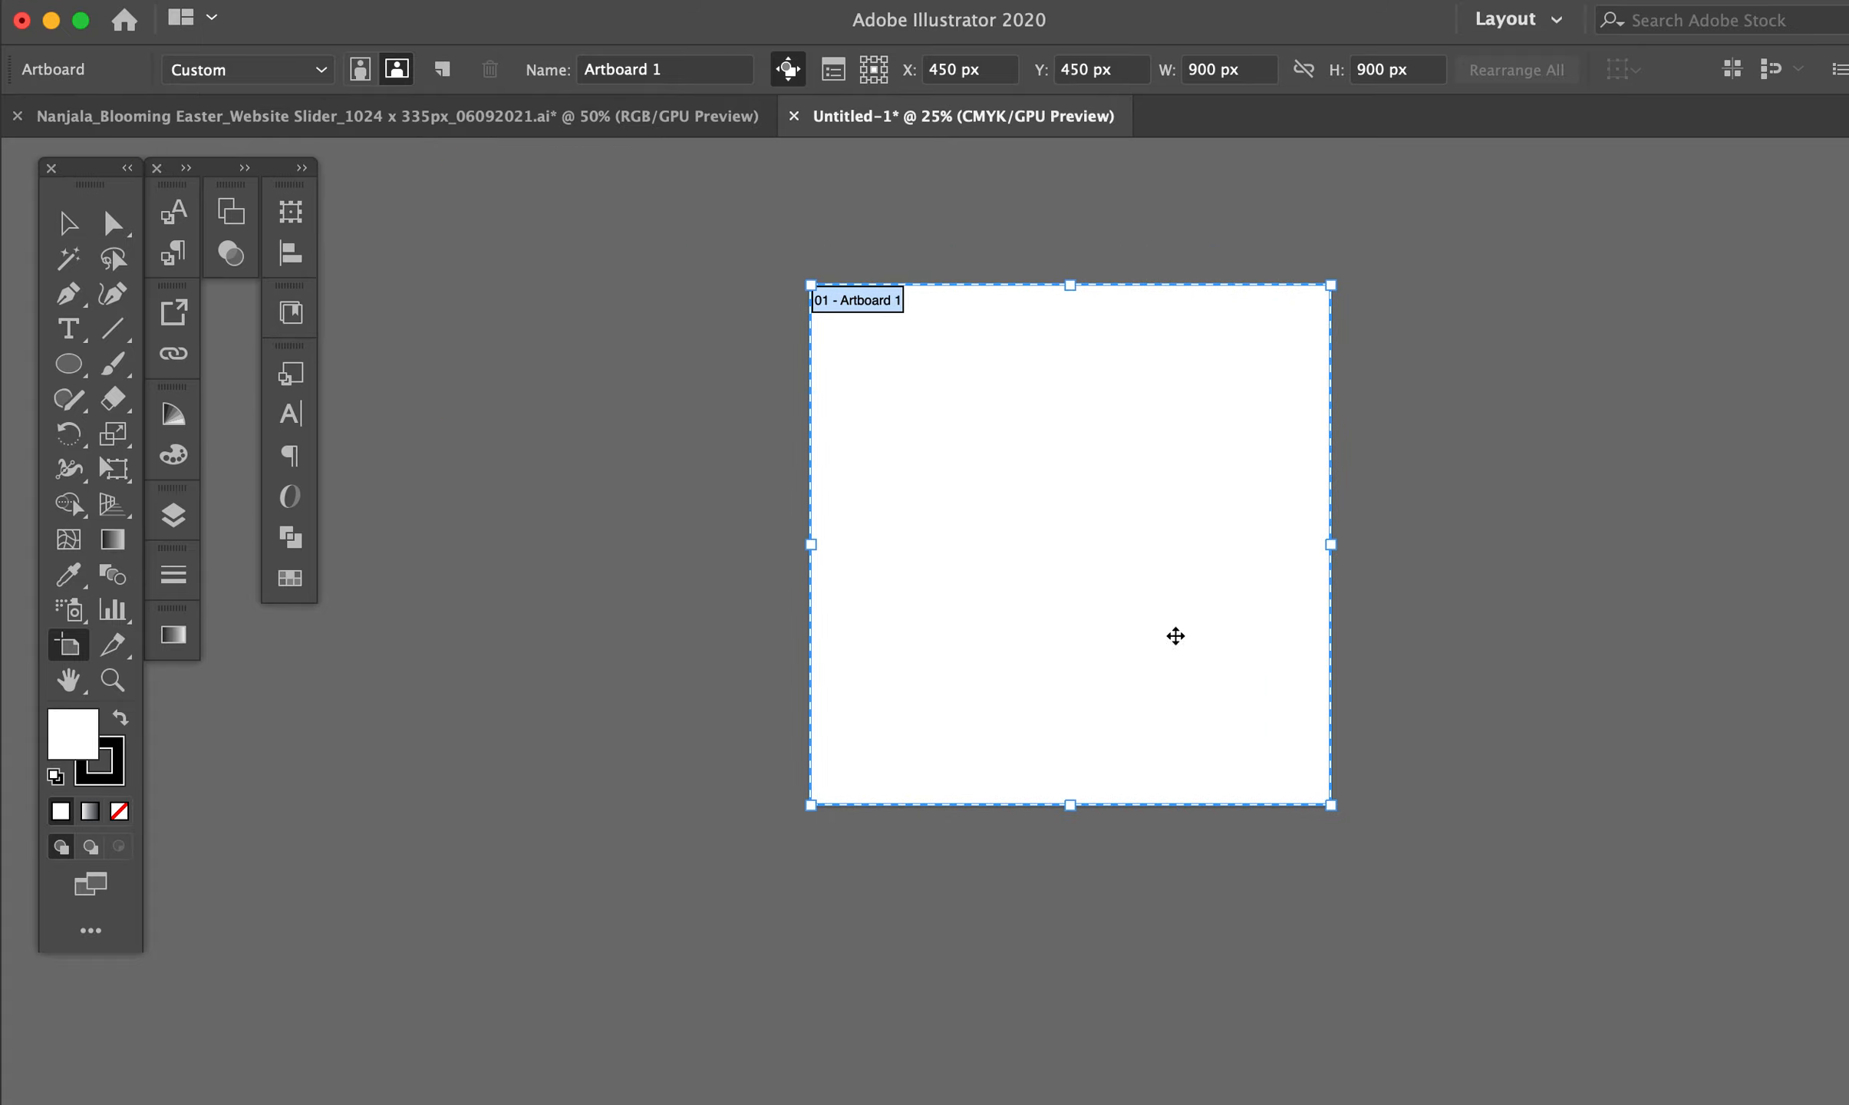
{"action": "key", "text": "super+v"}
{"action": "left_click", "coordinate": [1086, 619]}
{"action": "left_click", "coordinate": [69, 222]}
{"action": "left_click", "coordinate": [541, 361]}
{"action": "left_click_drag", "start_coordinate": [619, 470], "coordinate": [1634, 913]}
{"action": "left_click_drag", "start_coordinate": [1093, 457], "coordinate": [1036, 405]}
{"action": "left_click", "coordinate": [507, 415]}
Stretch the maroon banner background down past the artboard's lower edge and shift it to start at the artboard's left edge
{"action": "left_click", "coordinate": [1101, 607]}
{"action": "left_click", "coordinate": [1065, 609]}
{"action": "left_click", "coordinate": [1060, 598]}
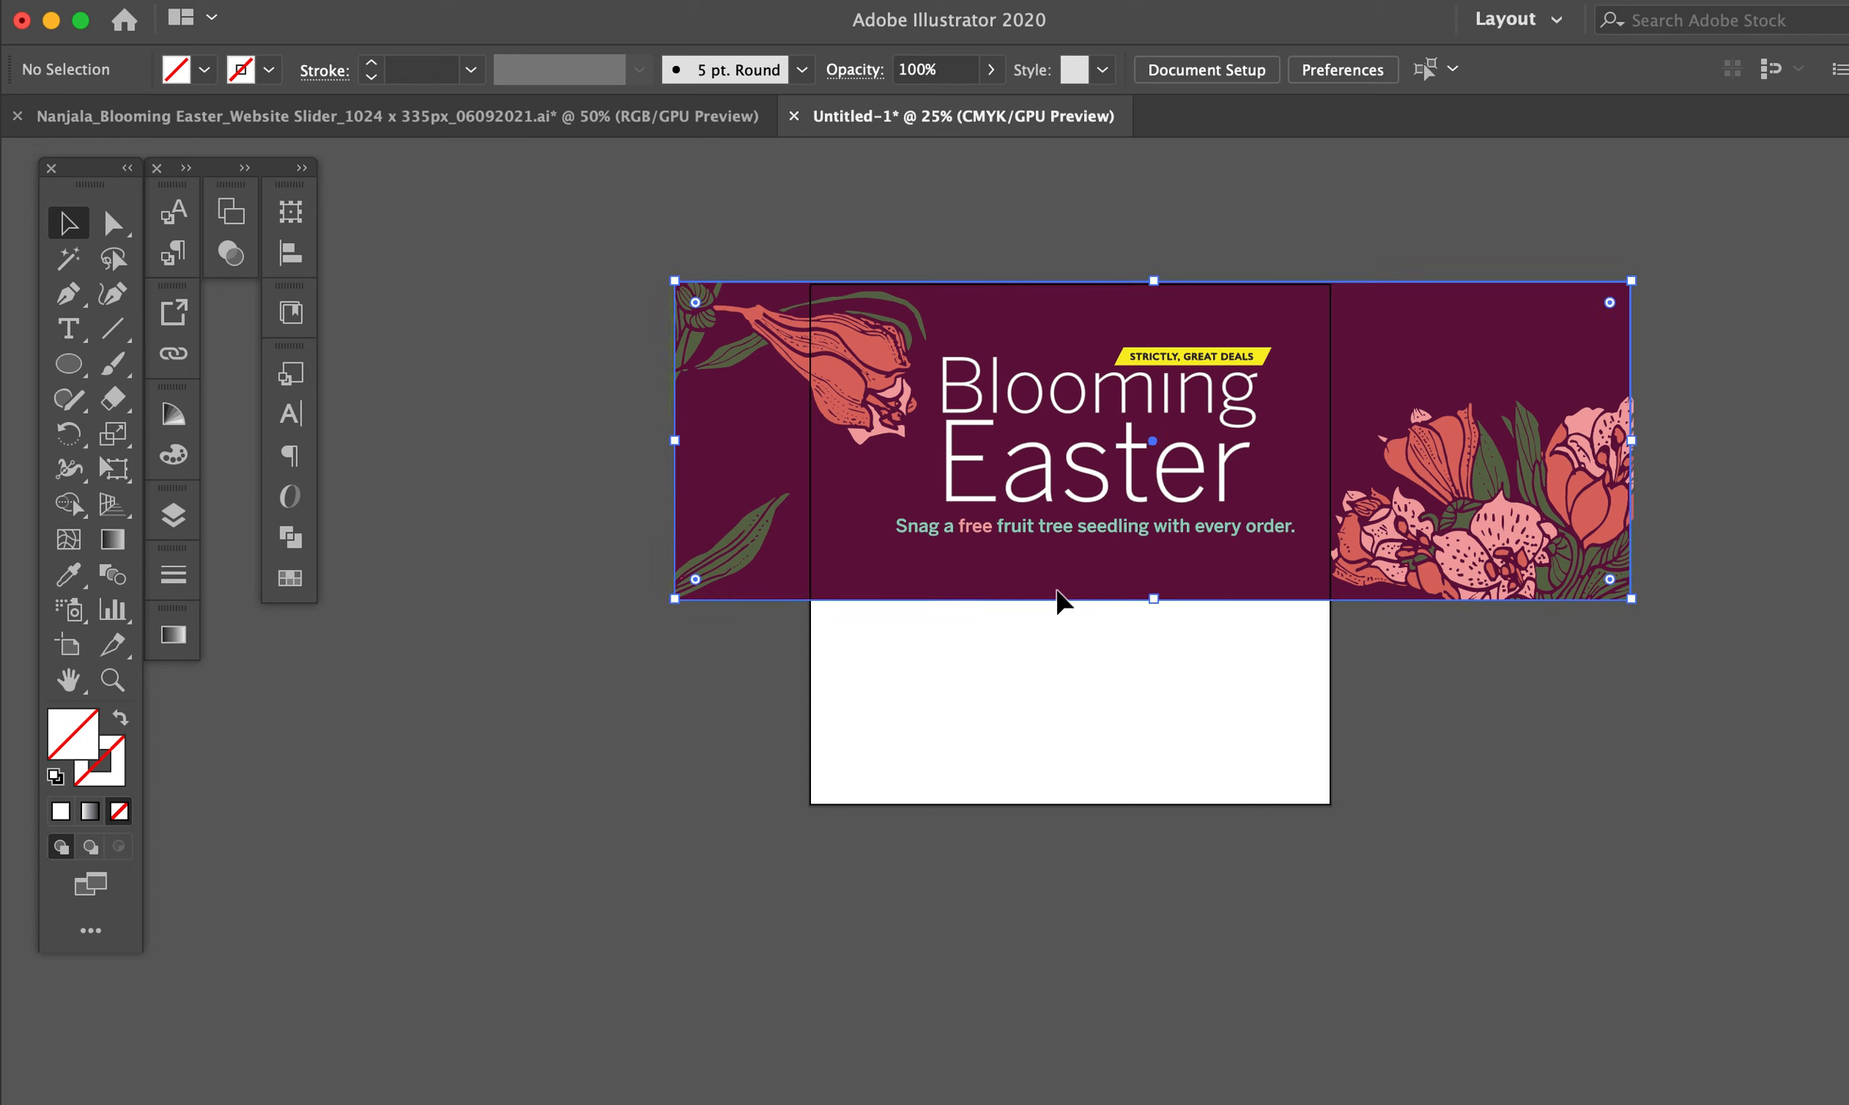
{"action": "left_click_drag", "start_coordinate": [1151, 600], "coordinate": [1168, 810]}
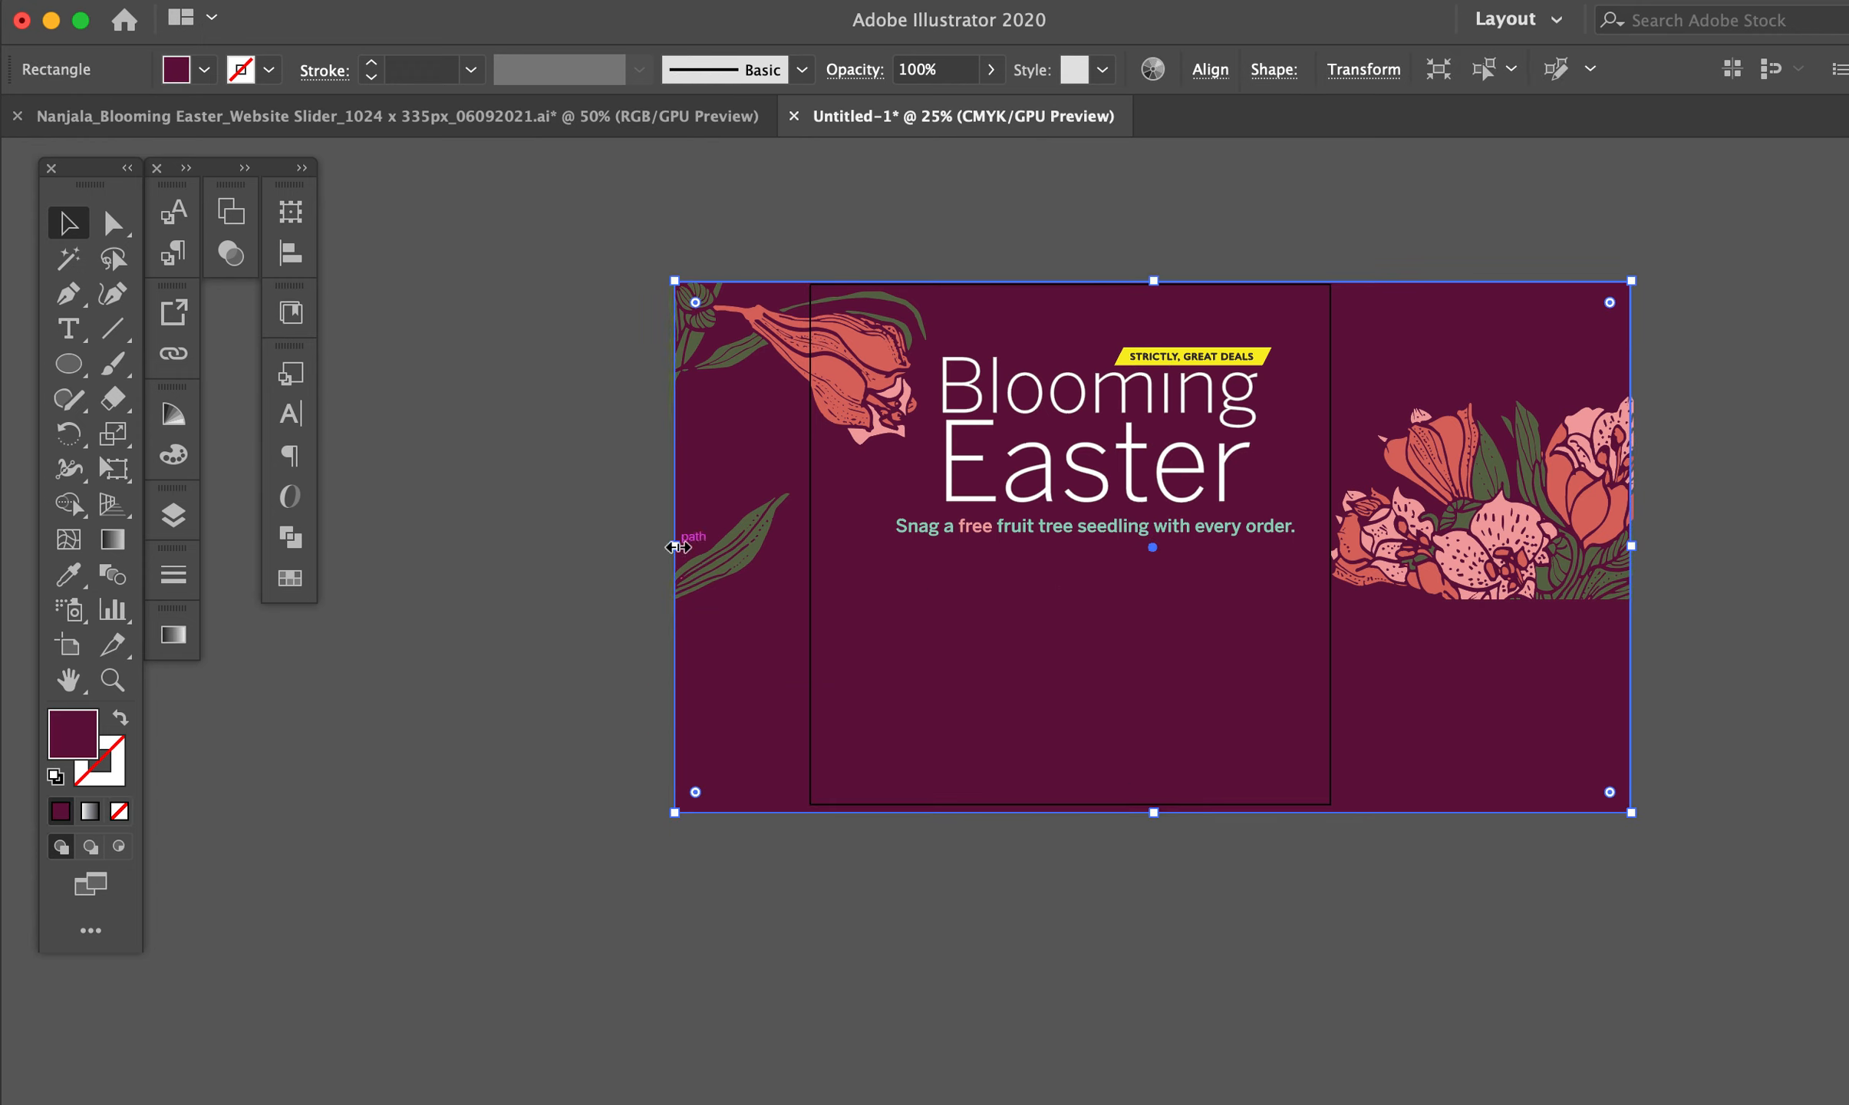
{"action": "left_click_drag", "start_coordinate": [708, 544], "coordinate": [798, 541]}
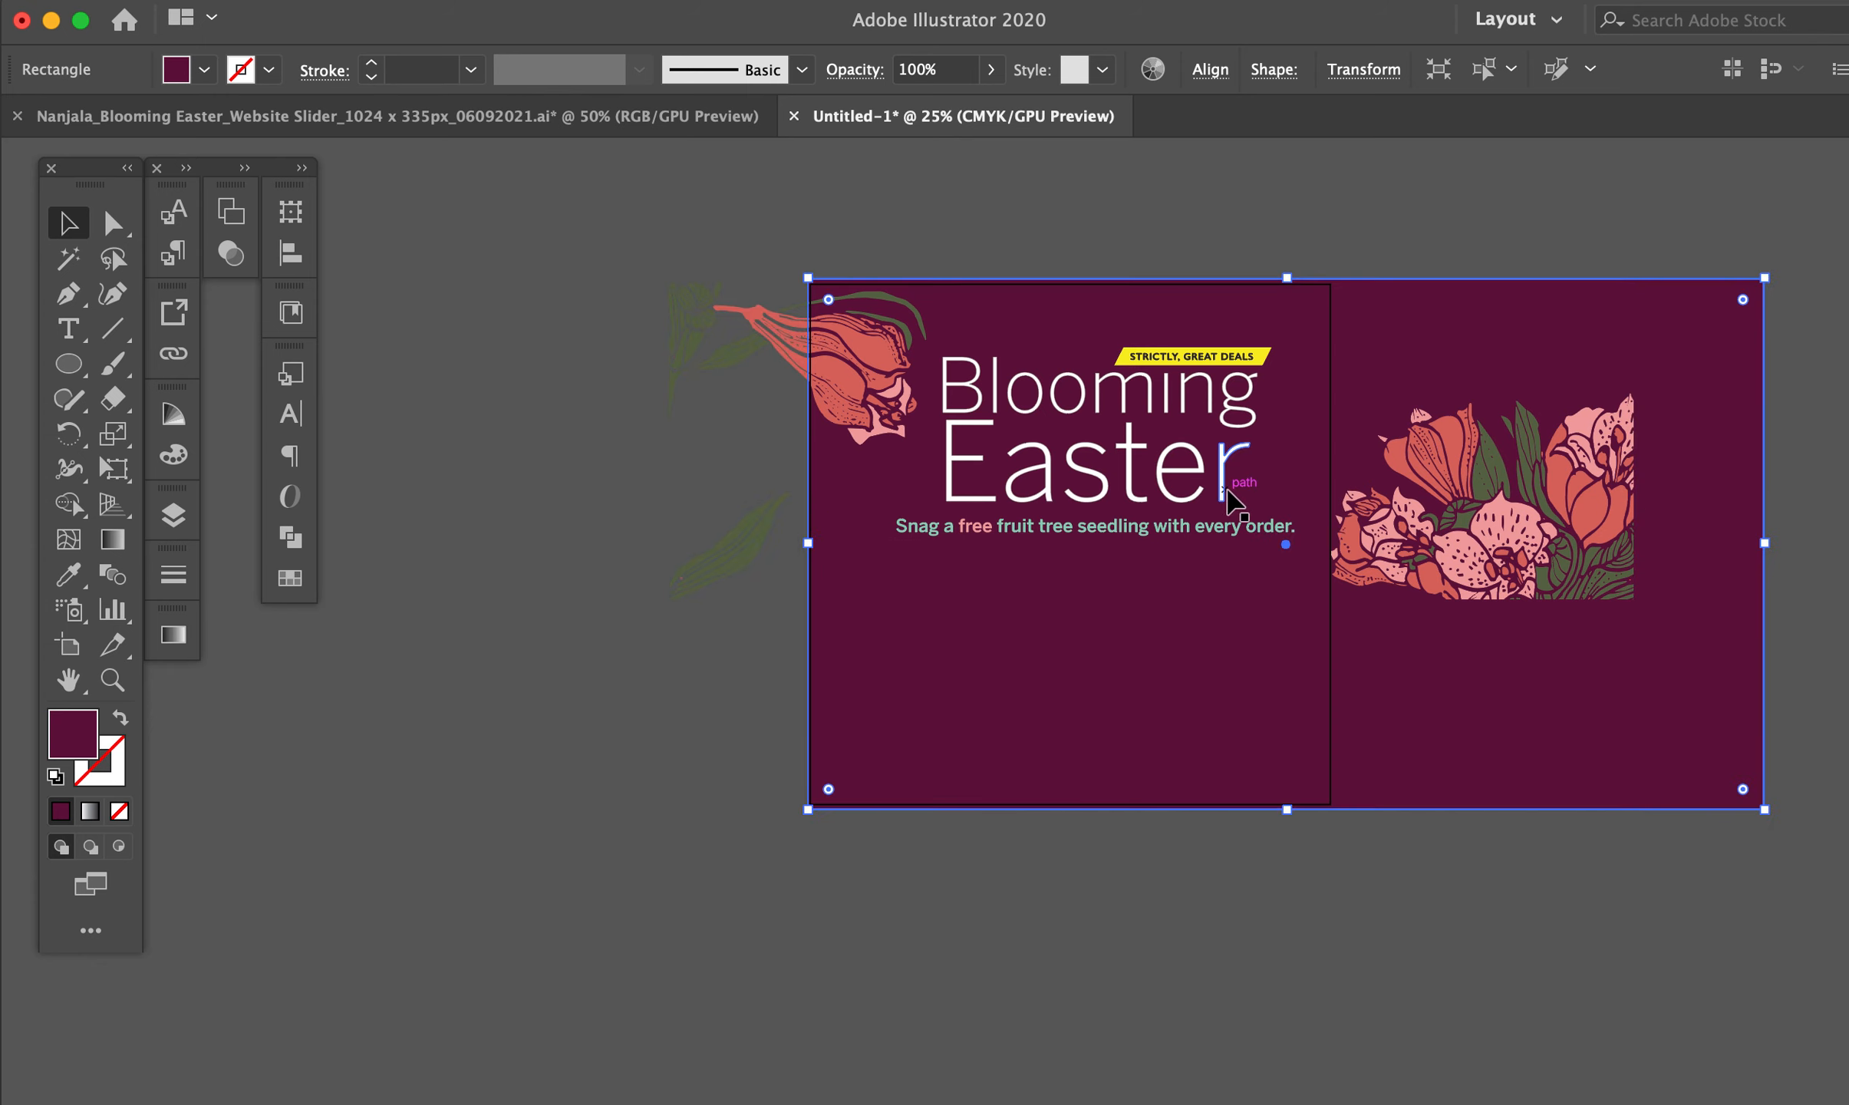
Delete the wide maroon background and create a 900 x 900 px maroon rectangle in its place
{"action": "key", "text": "Delete"}
{"action": "left_click_drag", "start_coordinate": [68, 363], "coordinate": [192, 368]}
{"action": "left_click", "coordinate": [670, 428]}
{"action": "type", "text": "900"}
{"action": "key", "text": "Tab"}
{"action": "type", "text": "900"}
{"action": "key", "text": "Return"}
Move the maroon square over the artboard and send it behind all the other artwork
{"action": "key", "text": "v"}
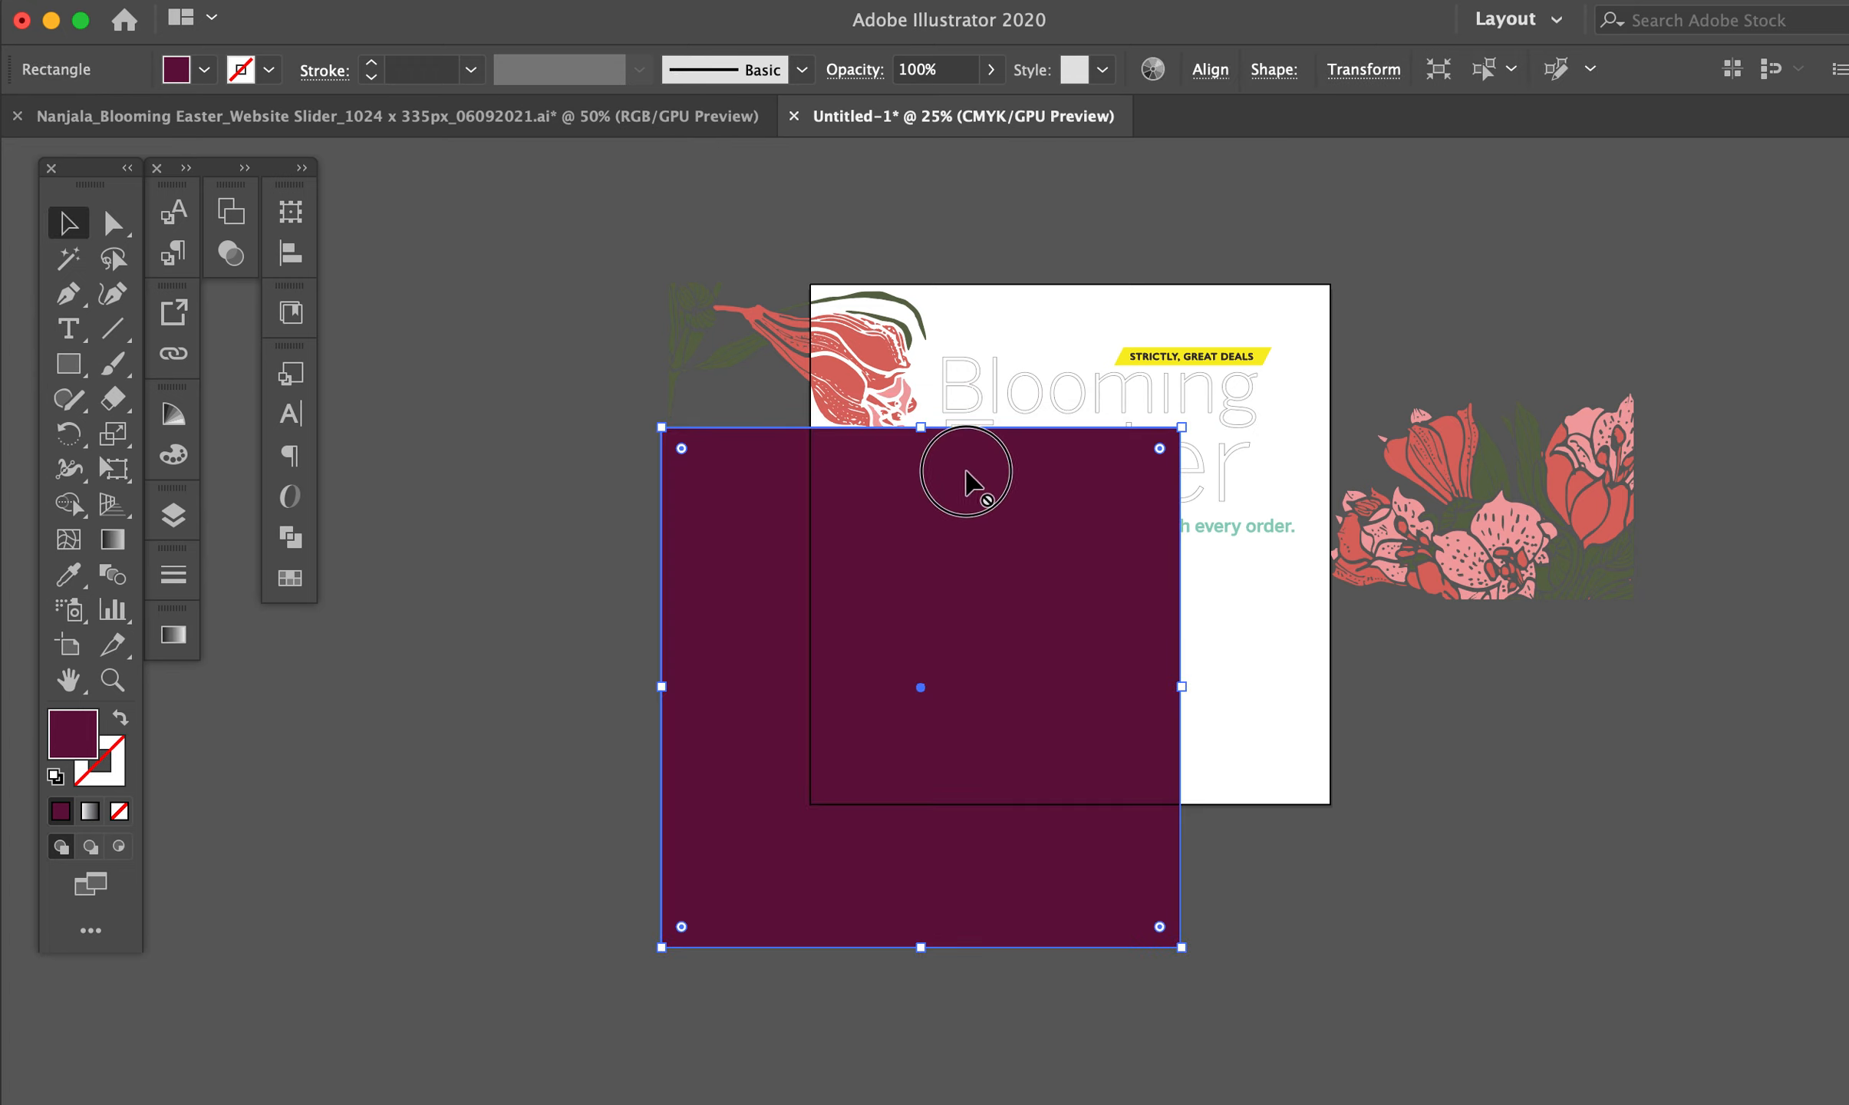
{"action": "left_click_drag", "start_coordinate": [875, 533], "coordinate": [1000, 408]}
{"action": "left_click_drag", "start_coordinate": [933, 514], "coordinate": [935, 474]}
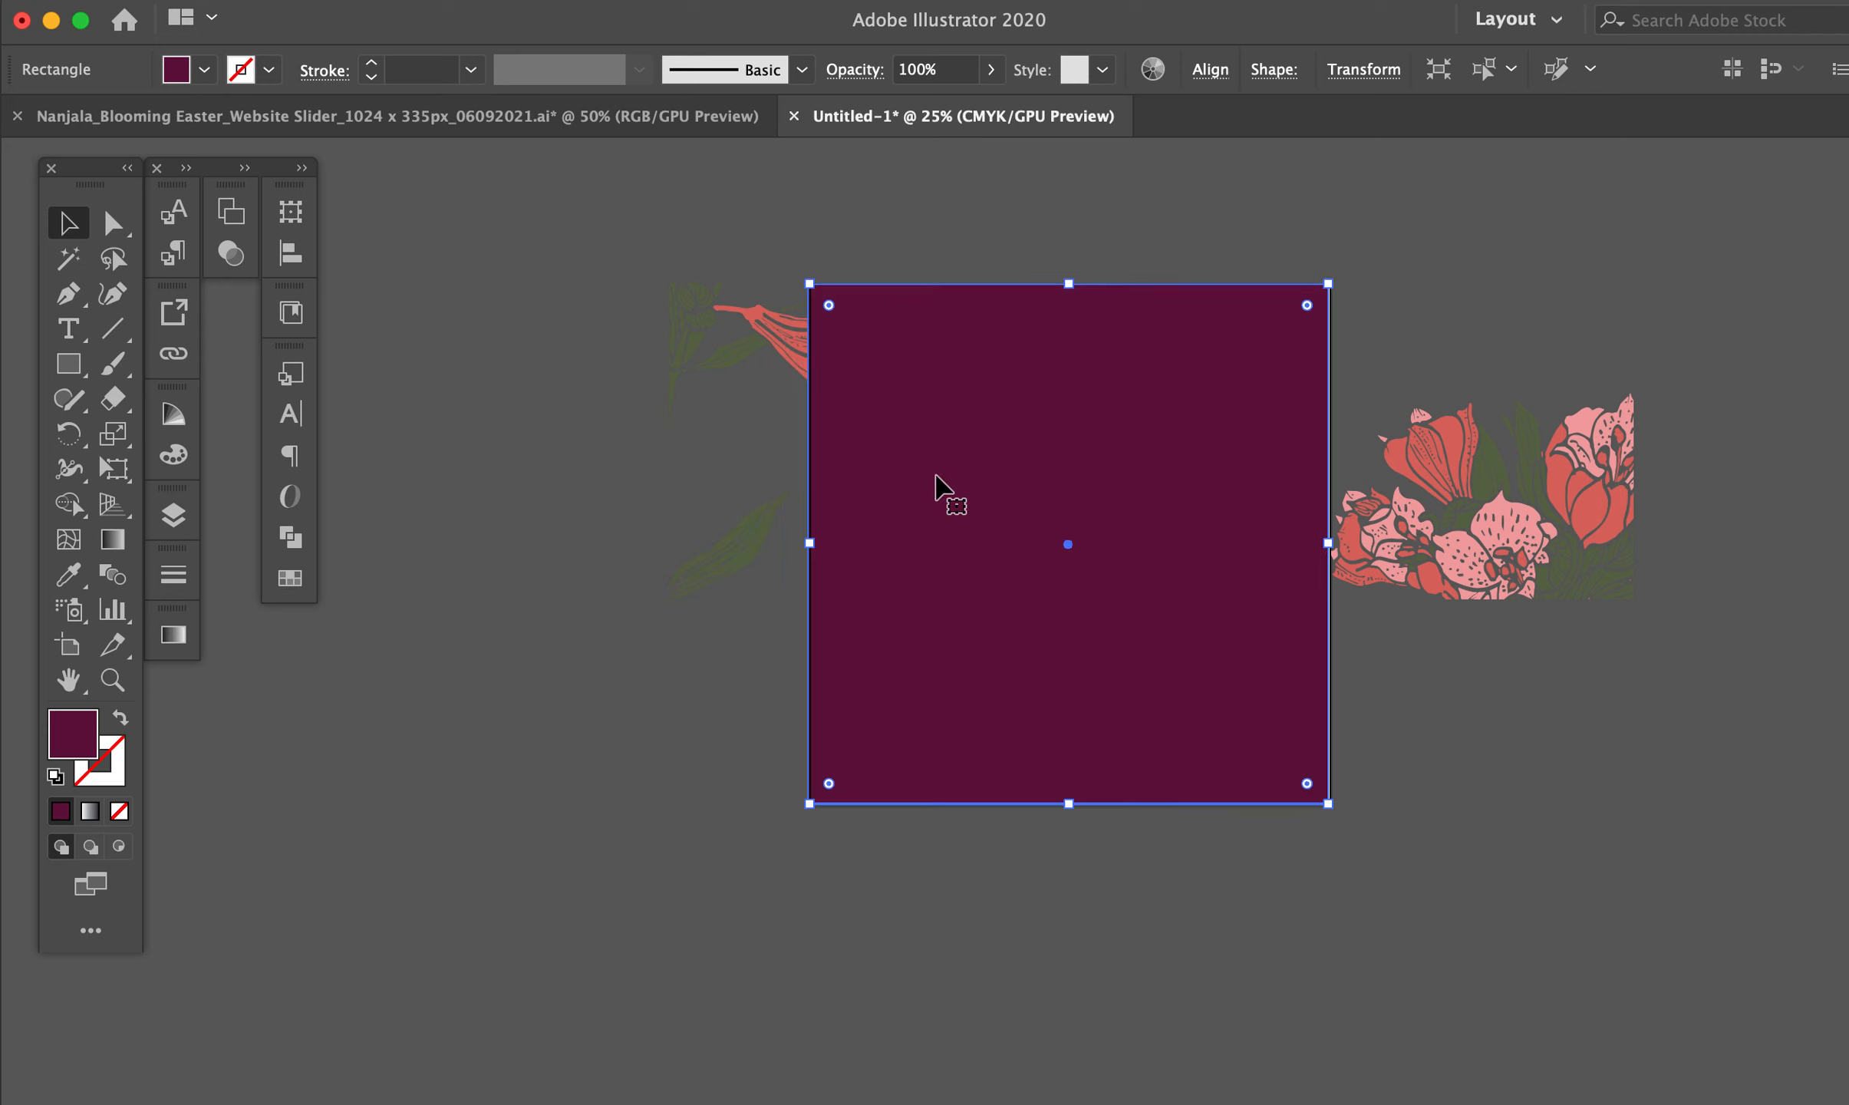
{"action": "key", "text": "super+shift+bracketleft"}
Move the large flower cluster into the artboard's lower-right corner and nudge the maroon square flush with the artboard edges
{"action": "left_click", "coordinate": [1444, 585]}
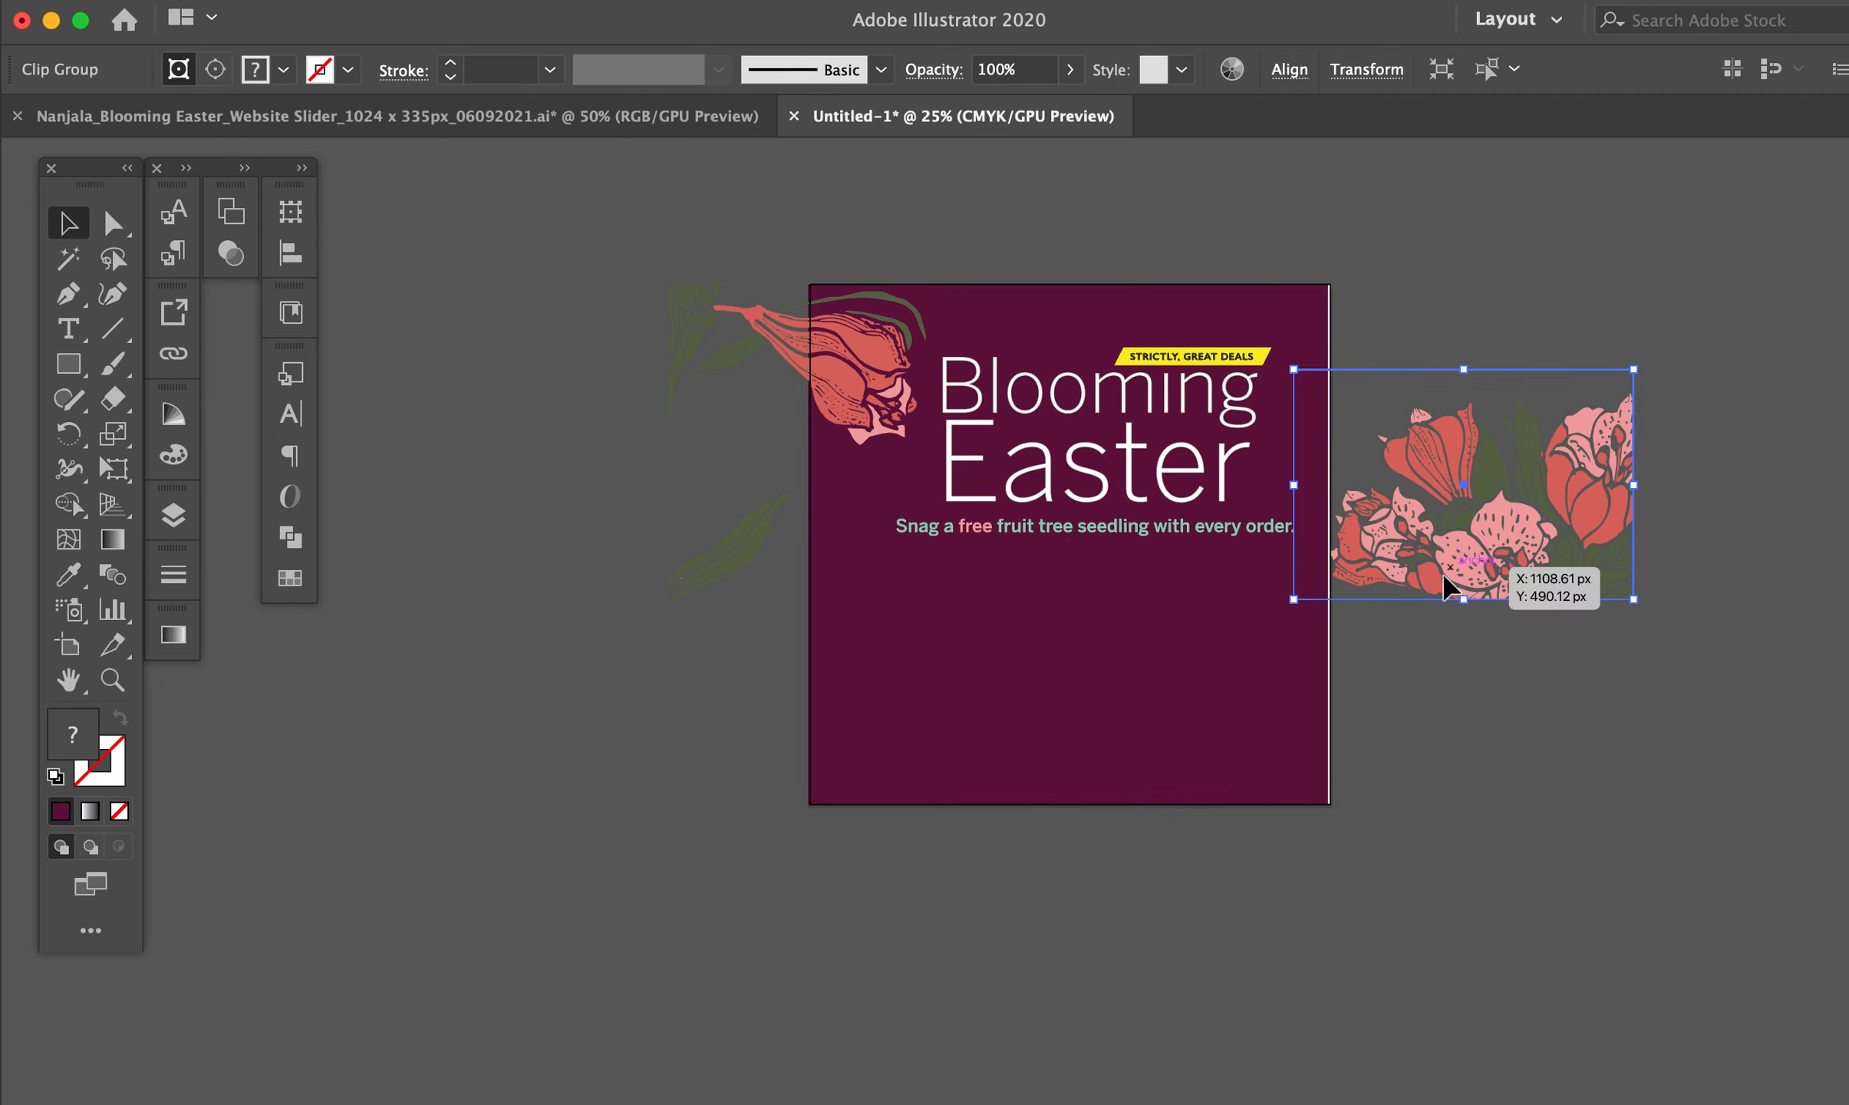
{"action": "left_click_drag", "start_coordinate": [1445, 584], "coordinate": [1172, 709]}
{"action": "left_click", "coordinate": [1020, 660]}
{"action": "key", "text": "super+equal"}
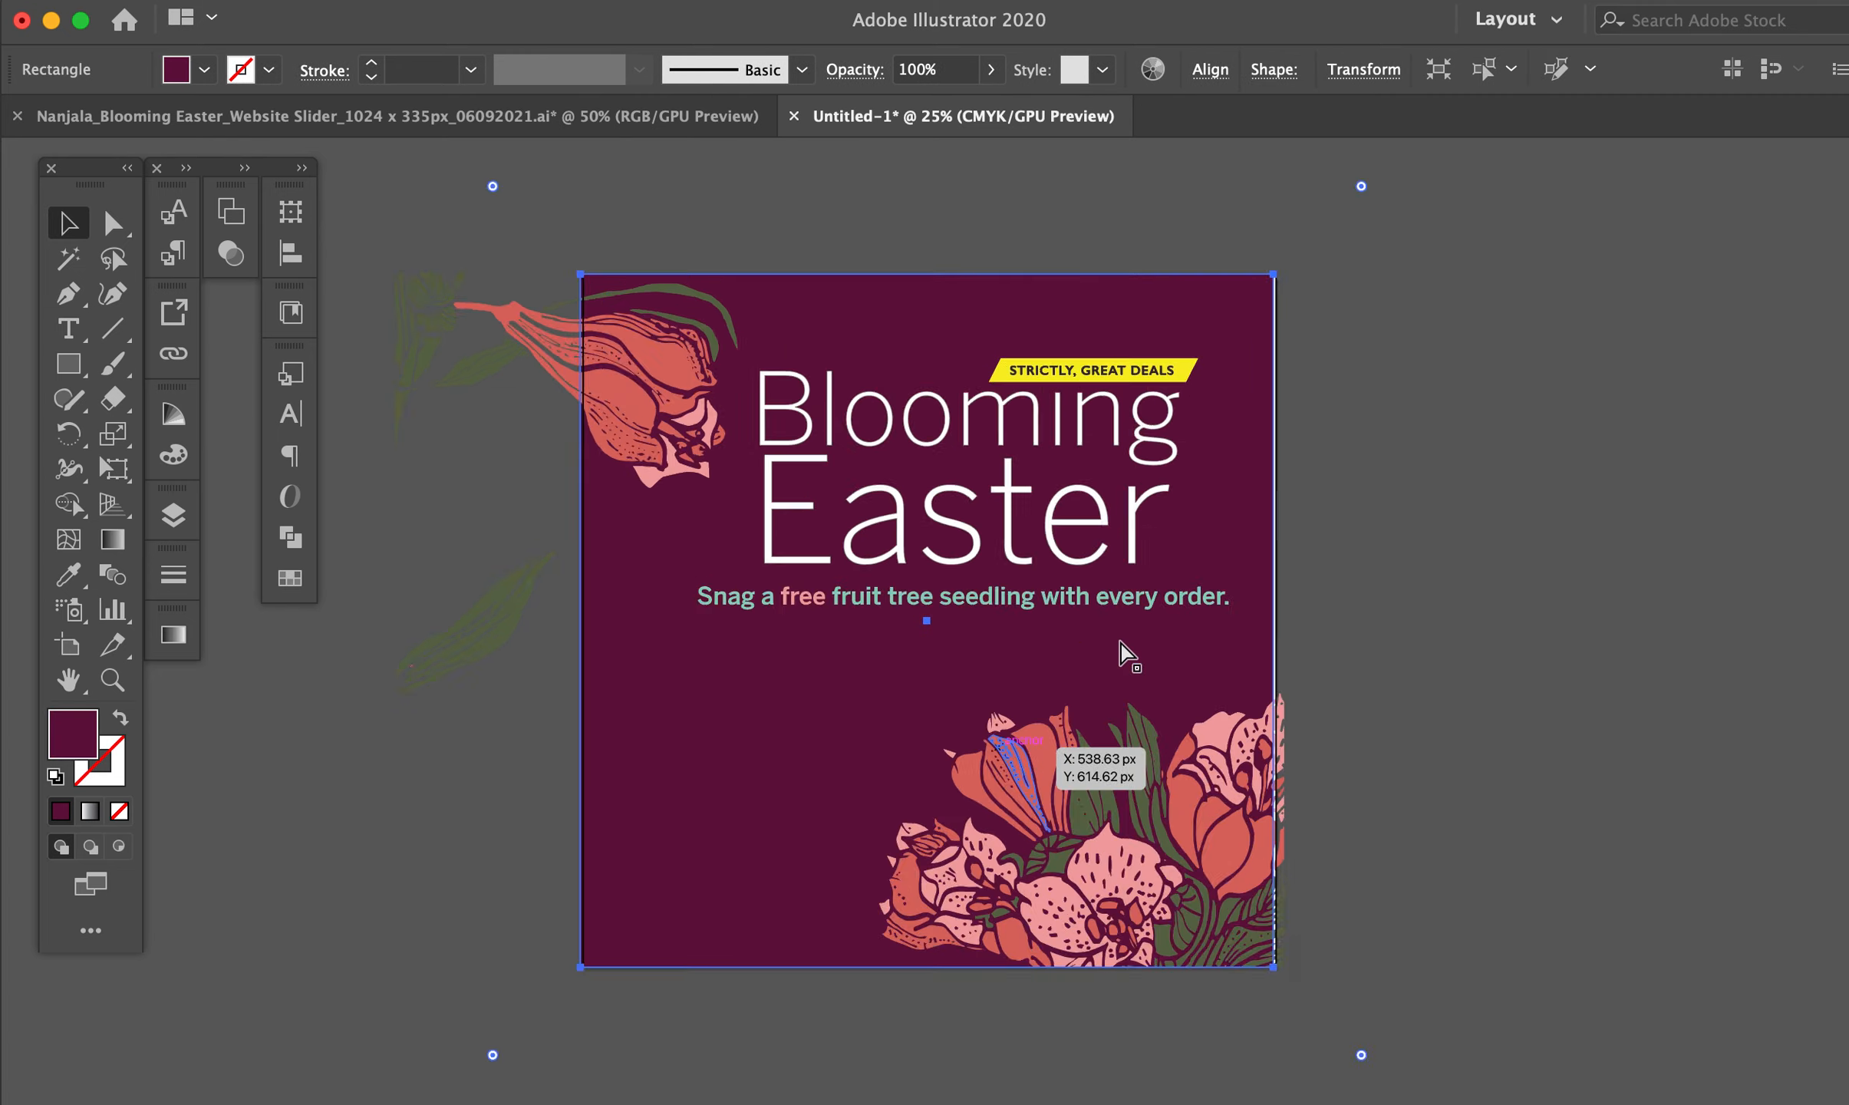
{"action": "key", "text": "super+equal"}
{"action": "left_click_drag", "start_coordinate": [1044, 672], "coordinate": [1067, 678]}
{"action": "key", "text": "super+minus"}
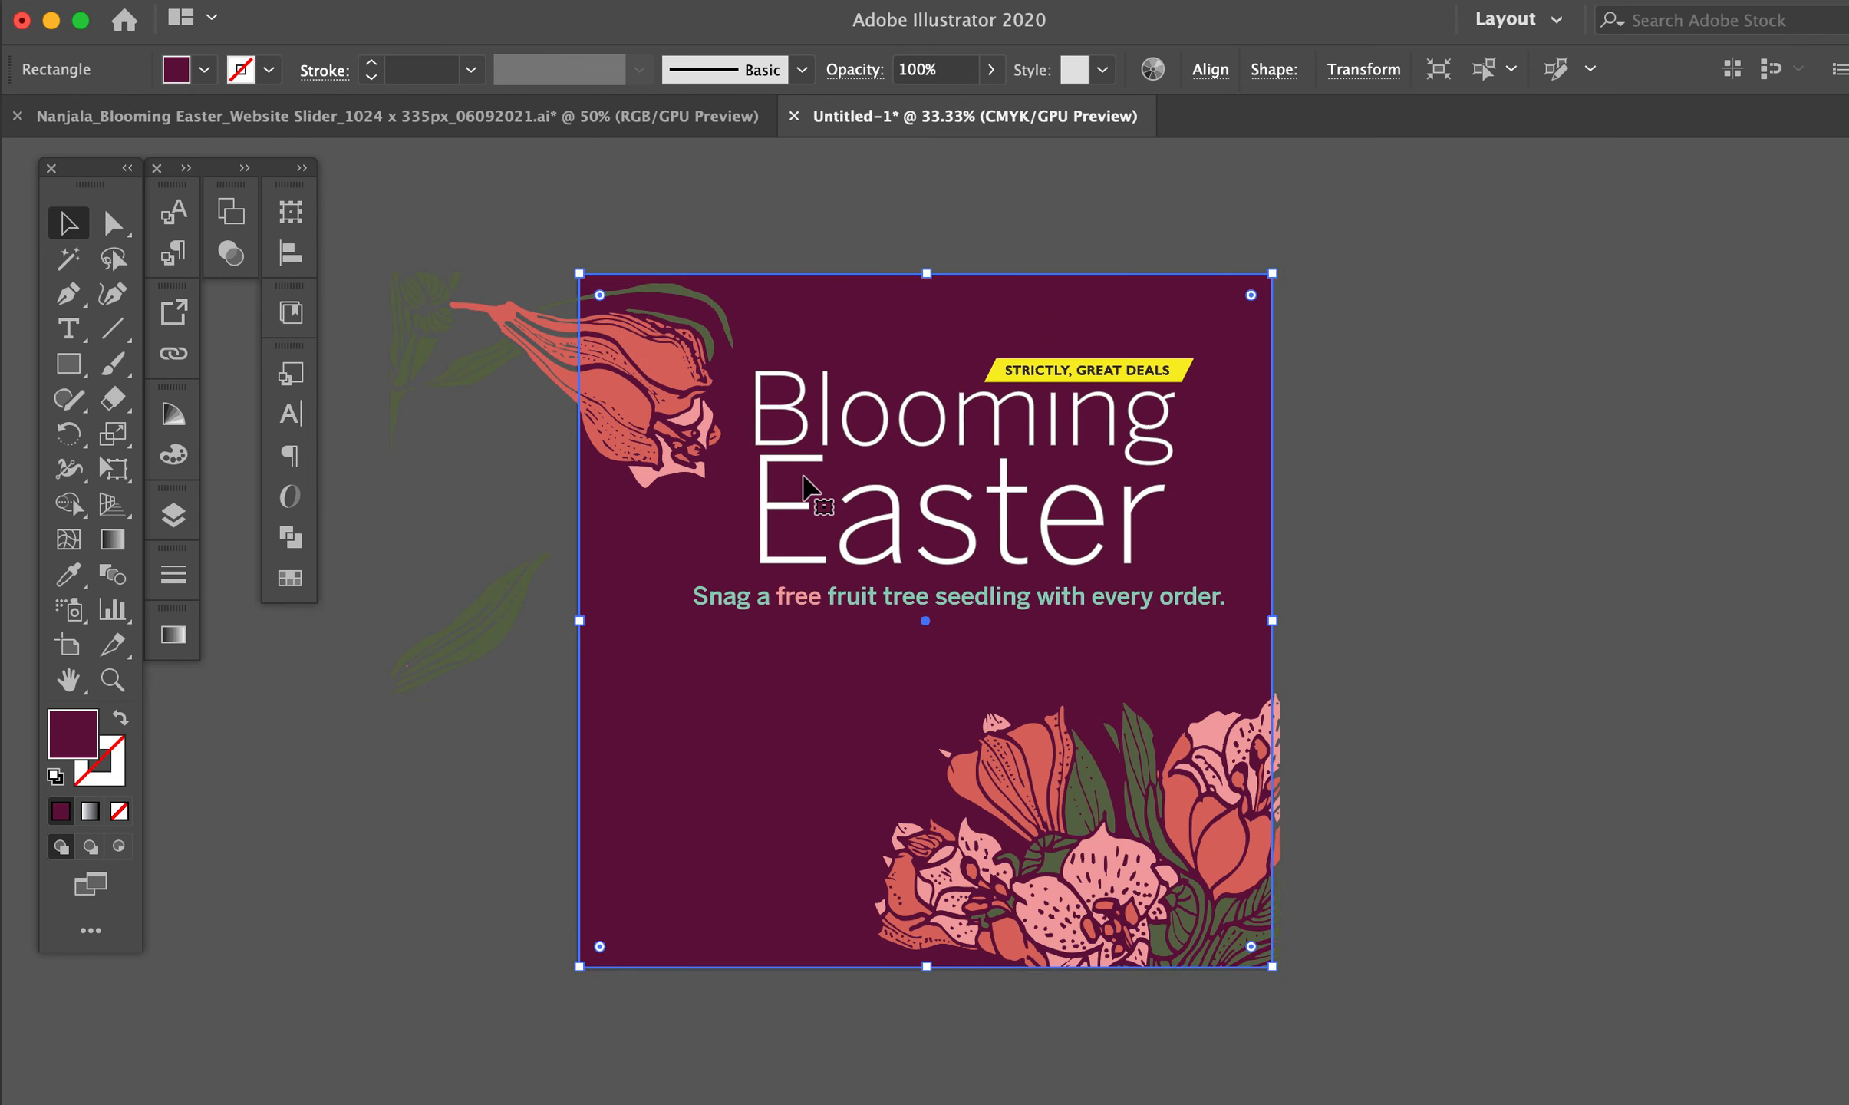
Move the Blooming Easter heading, yellow tag and tagline together to the artboard's middle, scale them down slightly and group them
{"action": "left_click", "coordinate": [851, 422]}
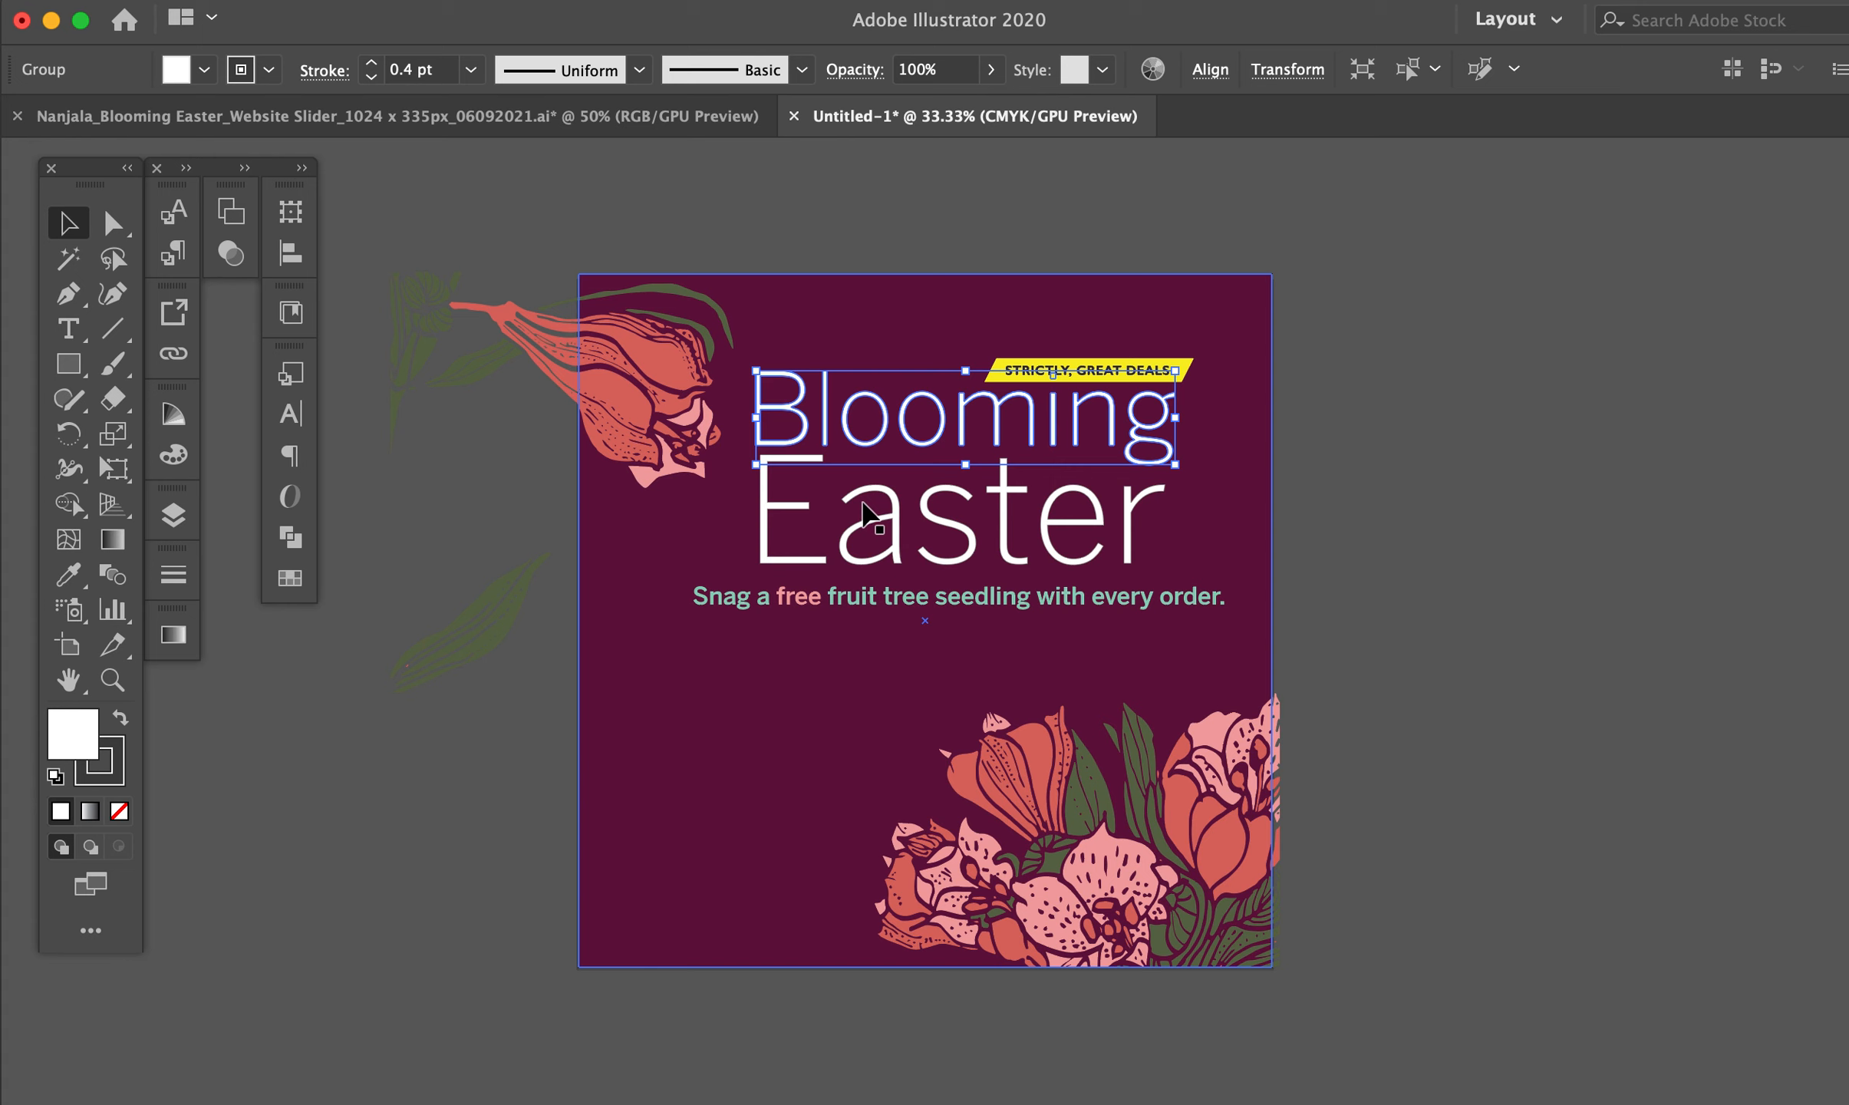
{"action": "left_click", "coordinate": [865, 514], "text": "shift"}
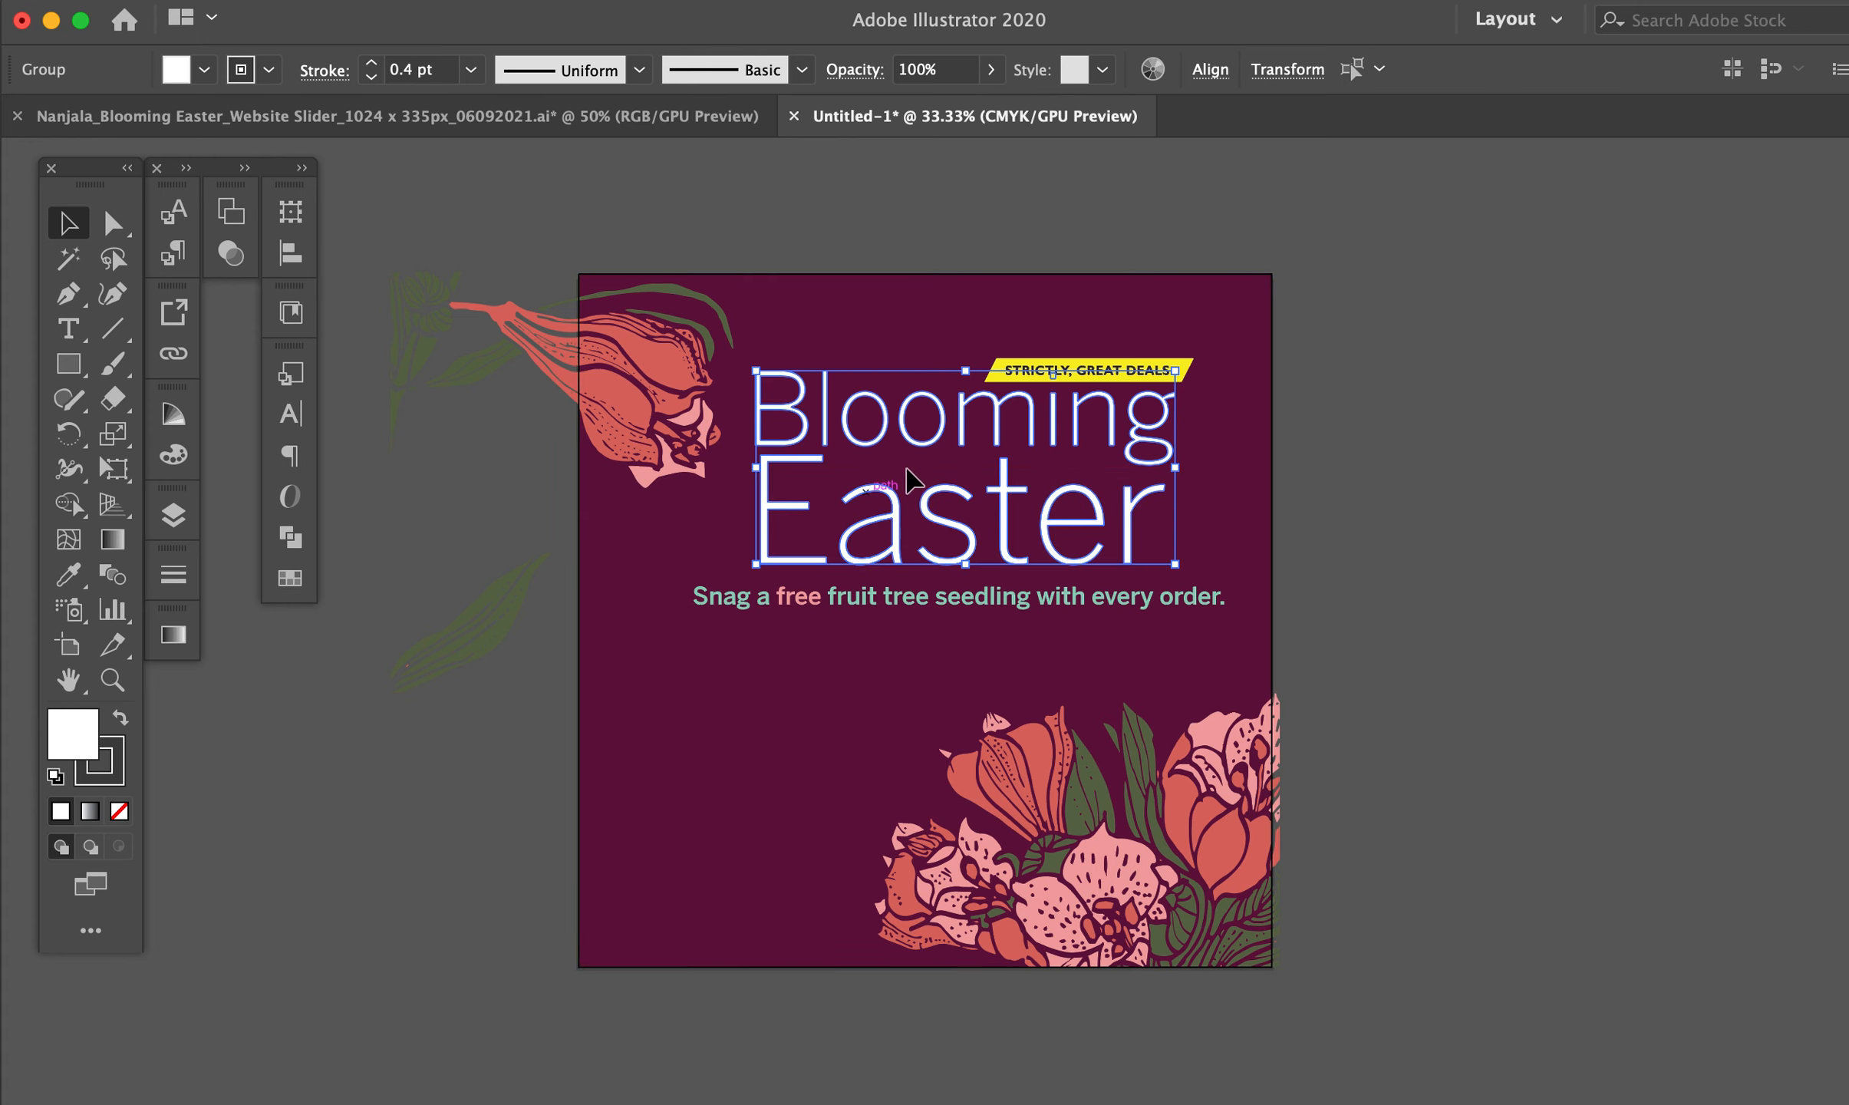
{"action": "left_click", "coordinate": [1063, 372], "text": "shift"}
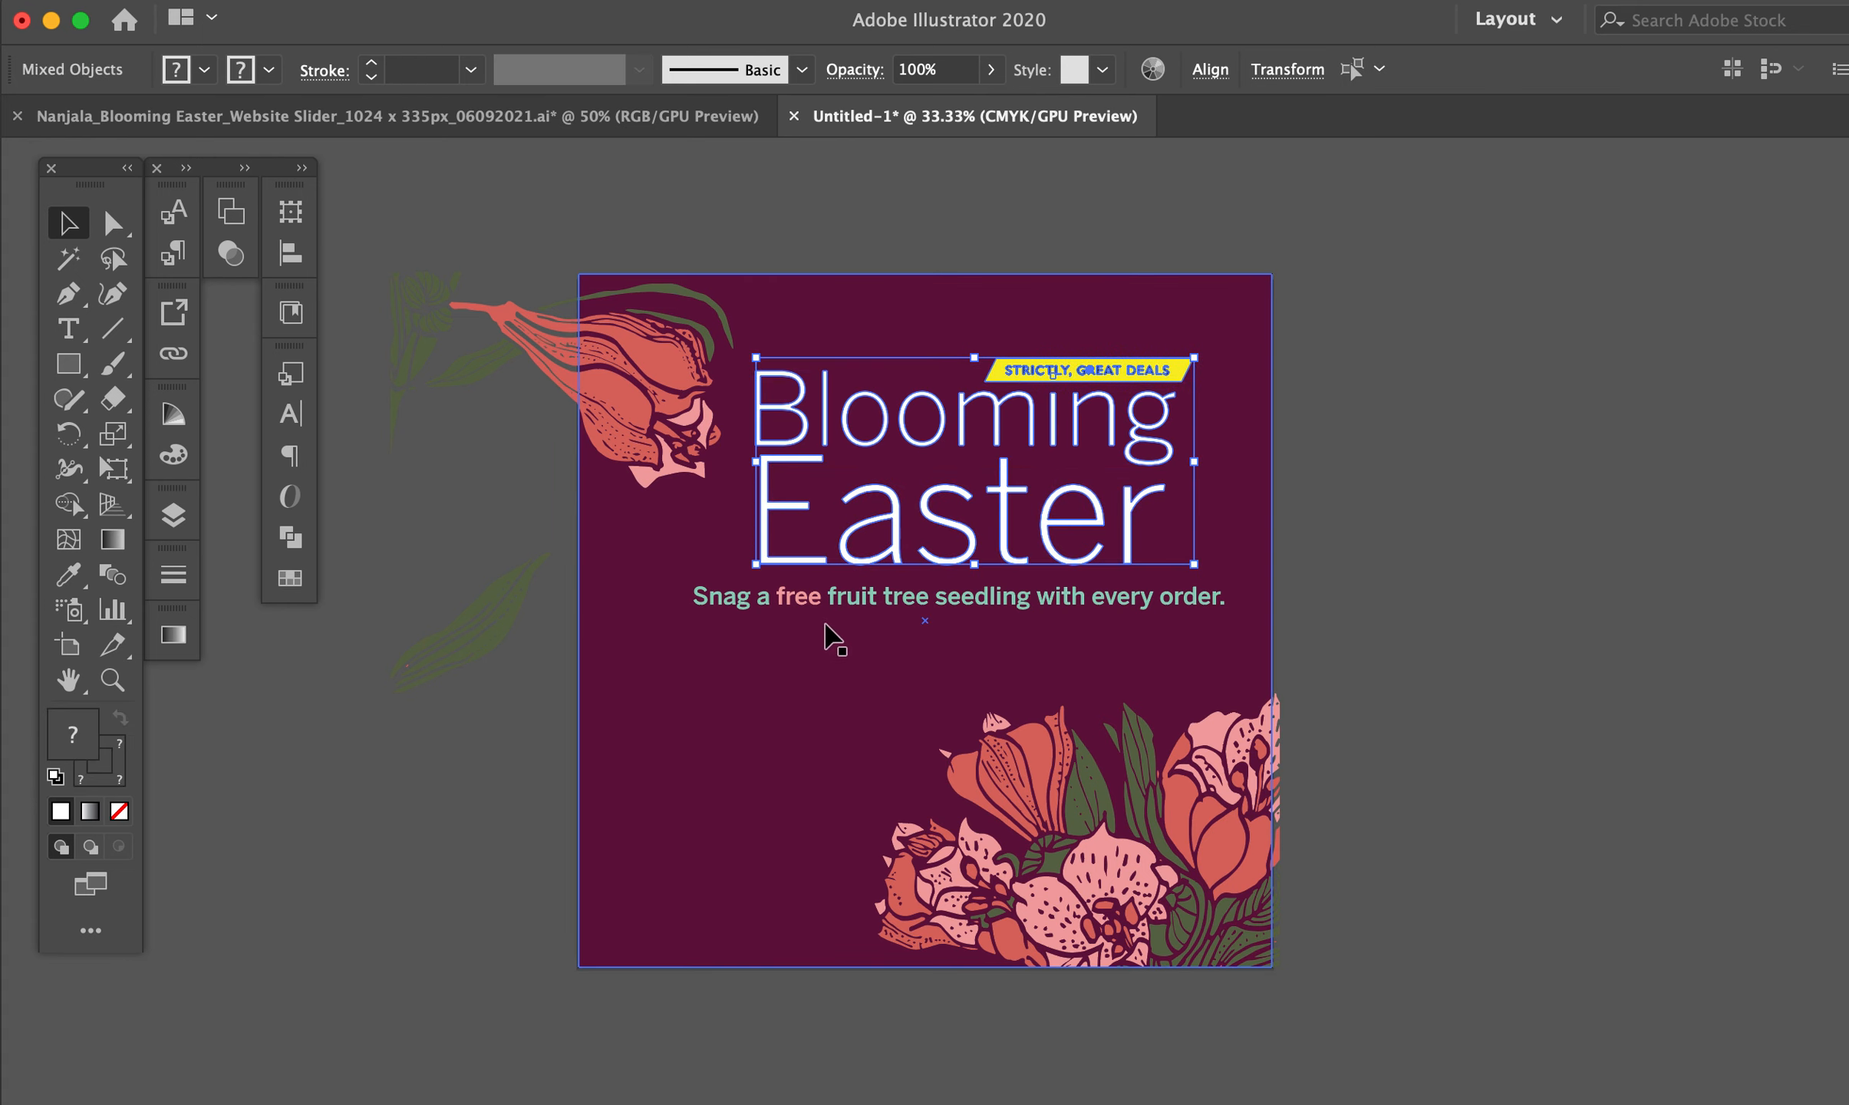
{"action": "left_click", "coordinate": [851, 602], "text": "shift"}
{"action": "left_click_drag", "start_coordinate": [930, 530], "coordinate": [897, 626]}
{"action": "left_click_drag", "start_coordinate": [665, 453], "coordinate": [687, 472]}
{"action": "key", "text": "super+g"}
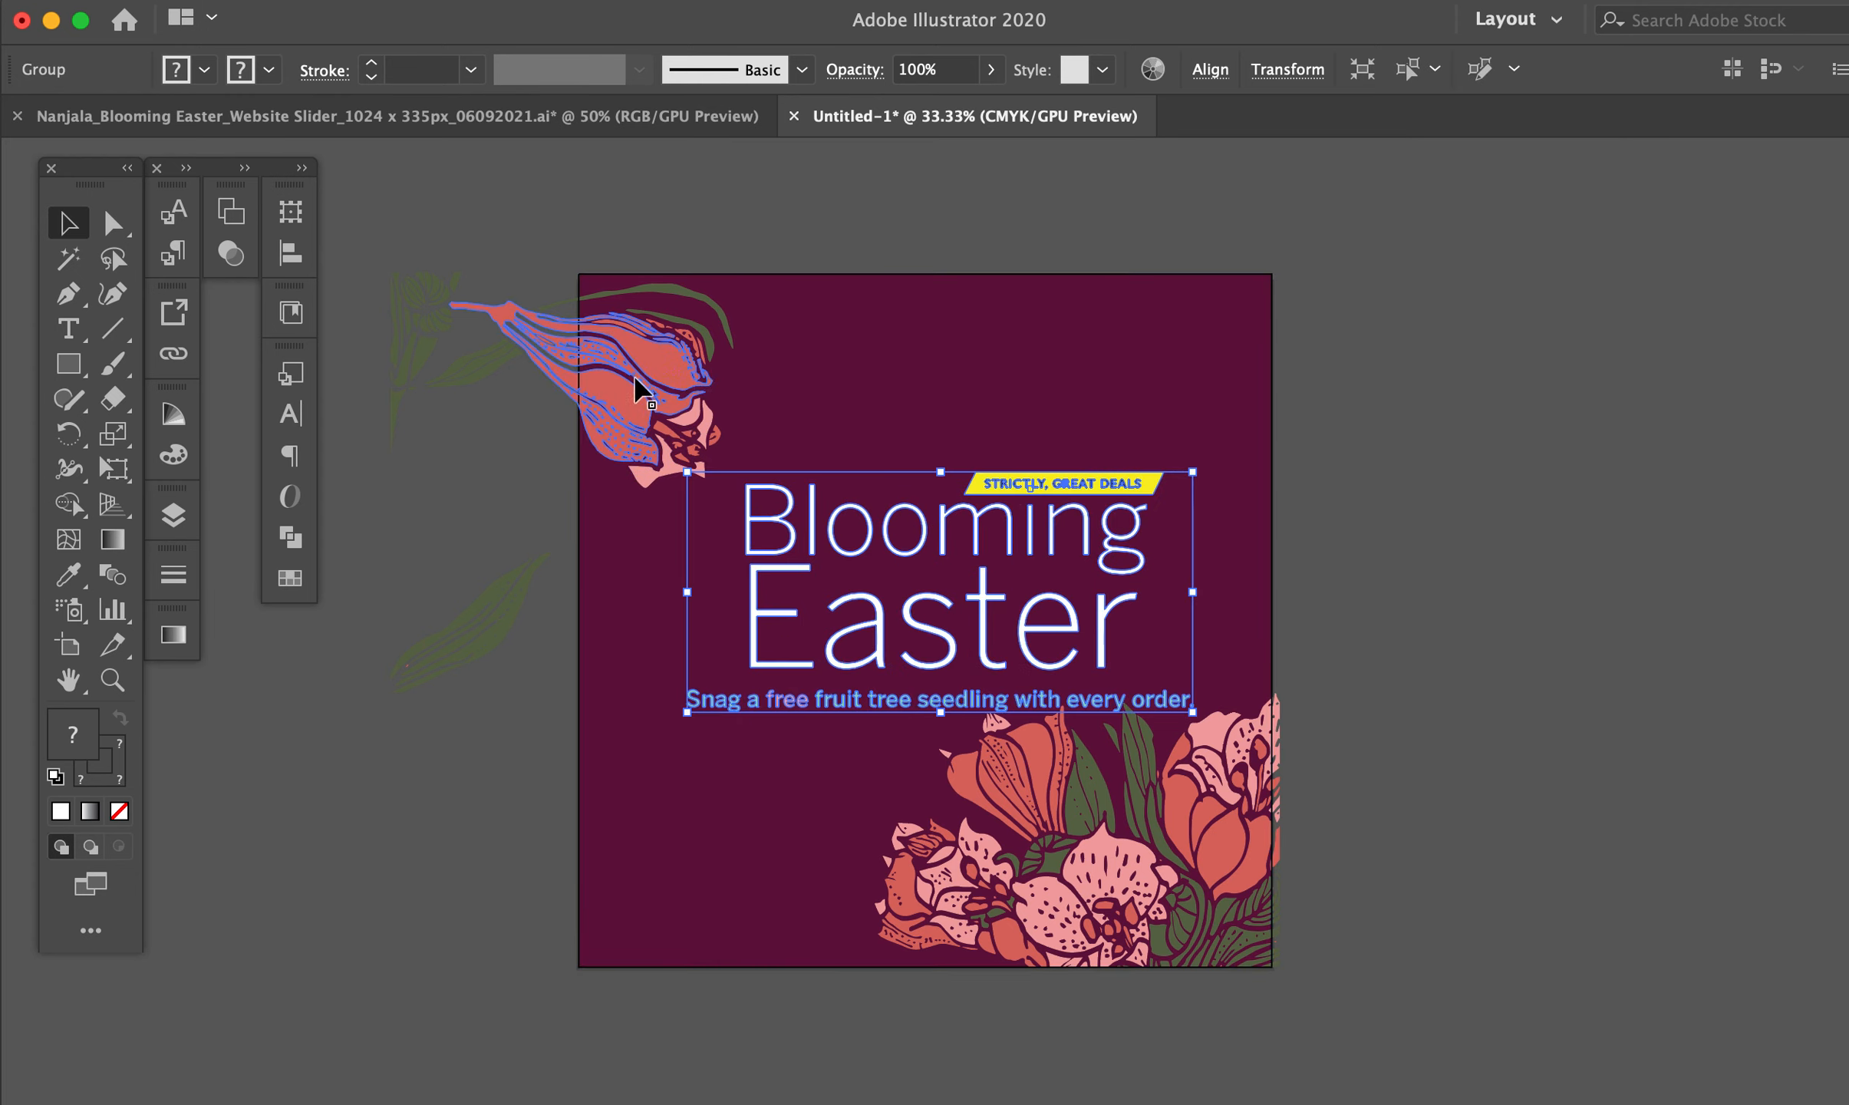
Scale down the upper-left and lower-right flower groups together
{"action": "left_click", "coordinate": [643, 392]}
{"action": "left_click", "coordinate": [1013, 829], "text": "shift"}
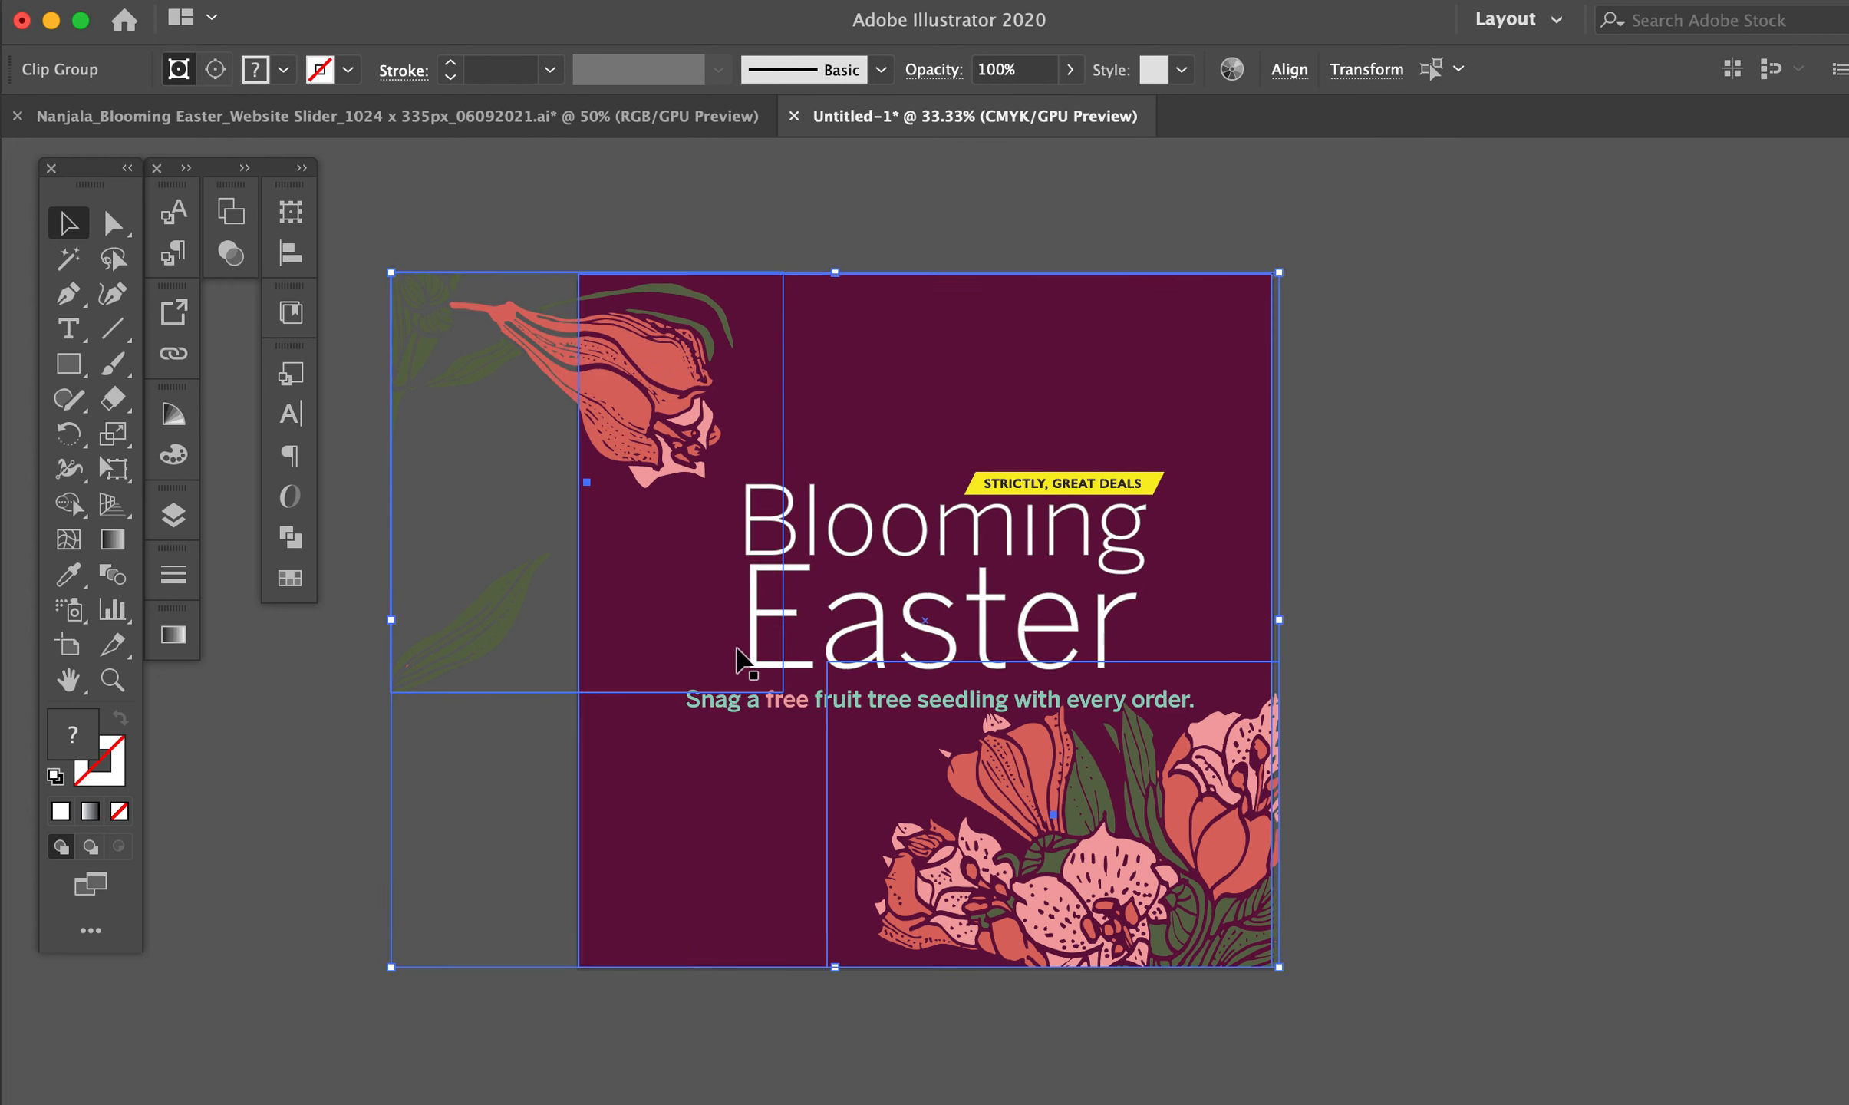
{"action": "left_click_drag", "start_coordinate": [393, 274], "coordinate": [648, 306]}
Move the single-blossom flower group into the artboard's upper-left corner so its leaves meet the left edge
{"action": "left_click", "coordinate": [474, 455]}
{"action": "key", "text": "super+z"}
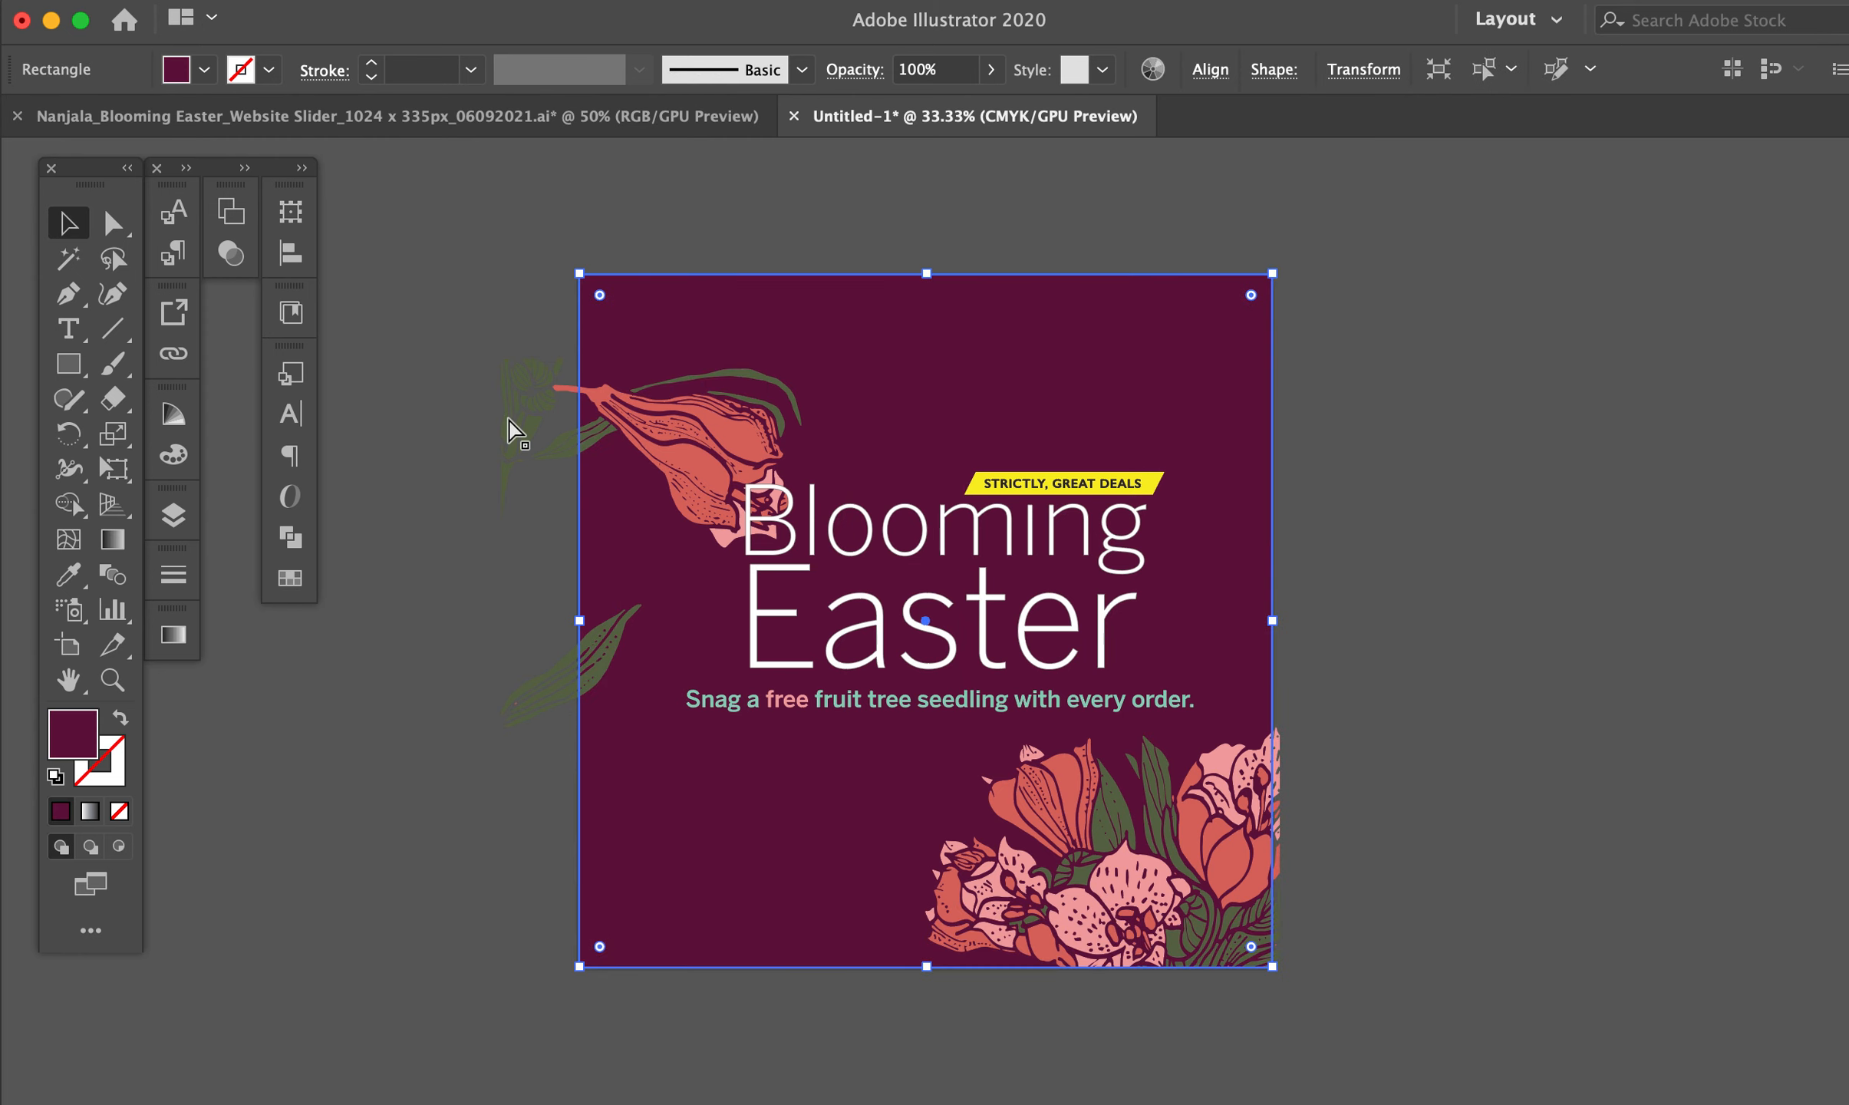
{"action": "left_click_drag", "start_coordinate": [508, 430], "coordinate": [597, 372]}
{"action": "left_click_drag", "start_coordinate": [606, 341], "coordinate": [607, 327]}
Nudge the lower-right flower cluster slightly left to sit against the artboard's right edge
{"action": "left_click", "coordinate": [1151, 850]}
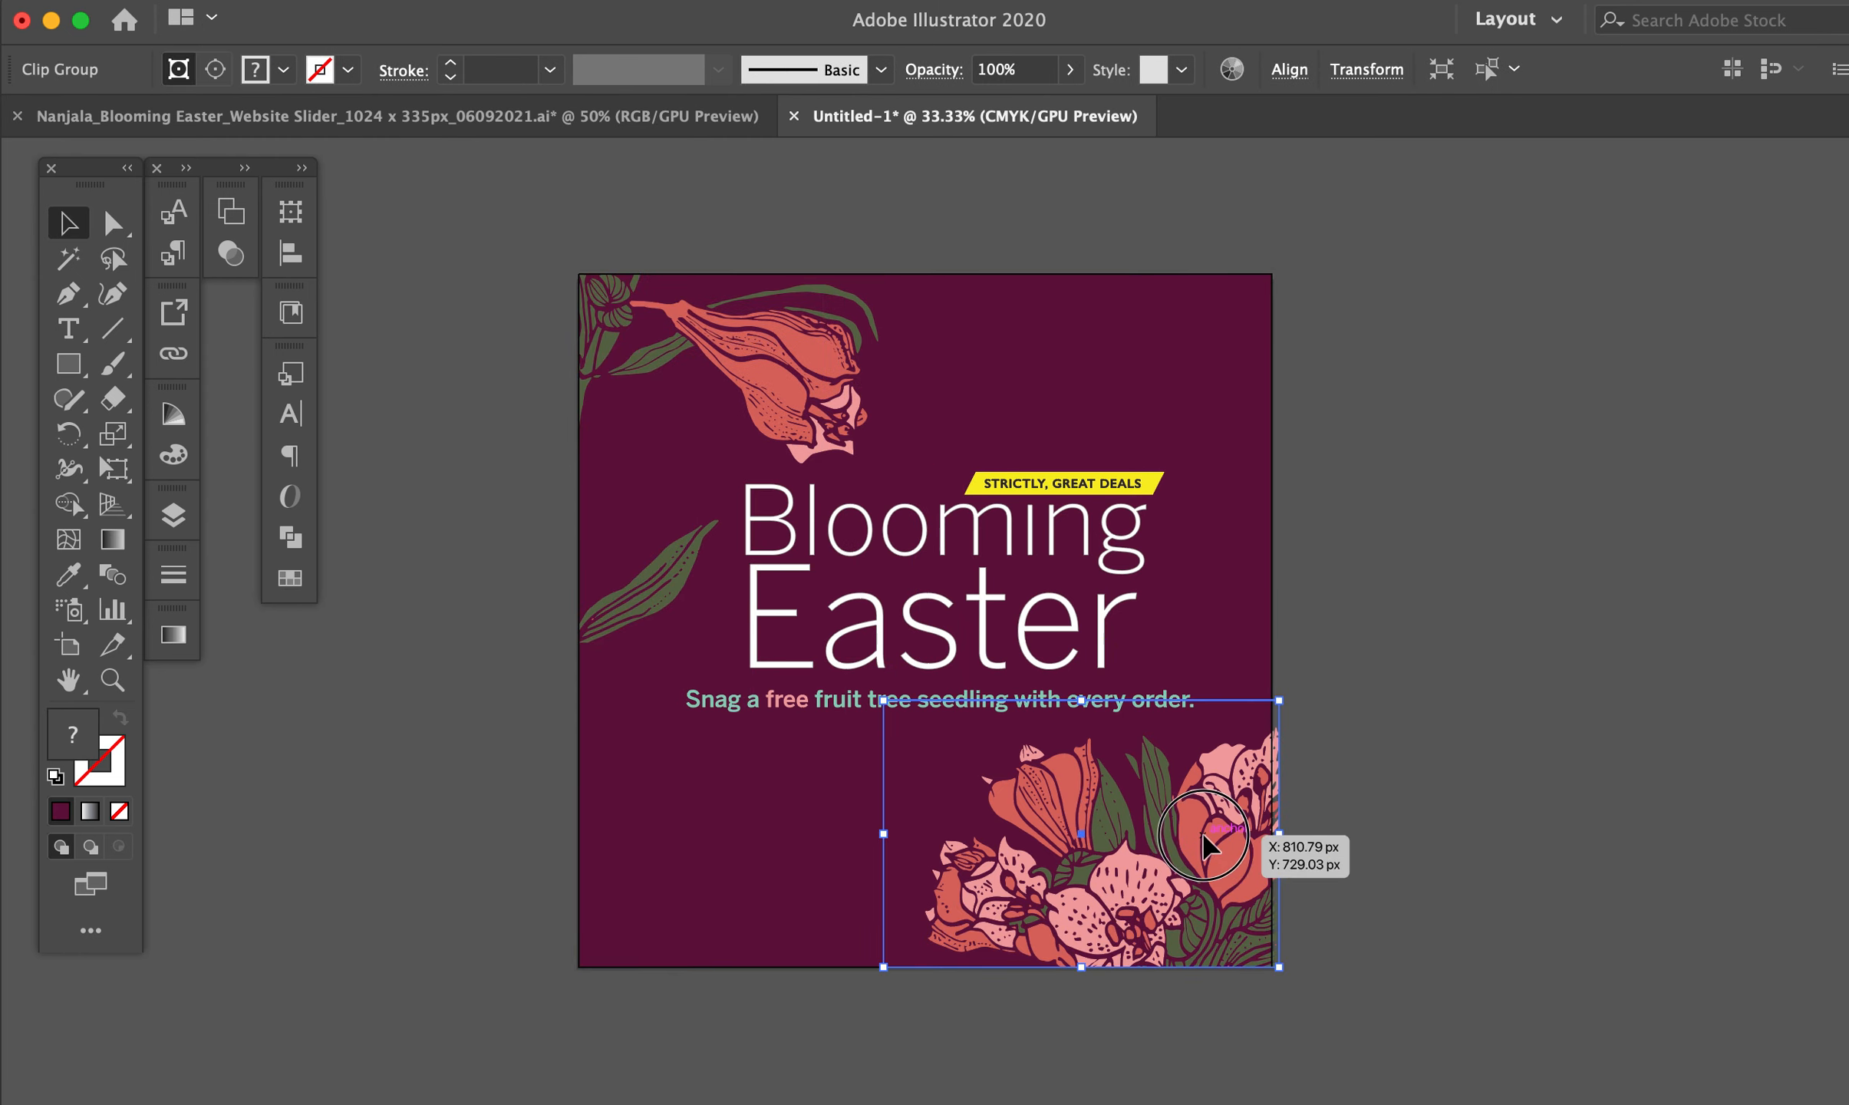
{"action": "left_click_drag", "start_coordinate": [1202, 834], "coordinate": [1198, 834]}
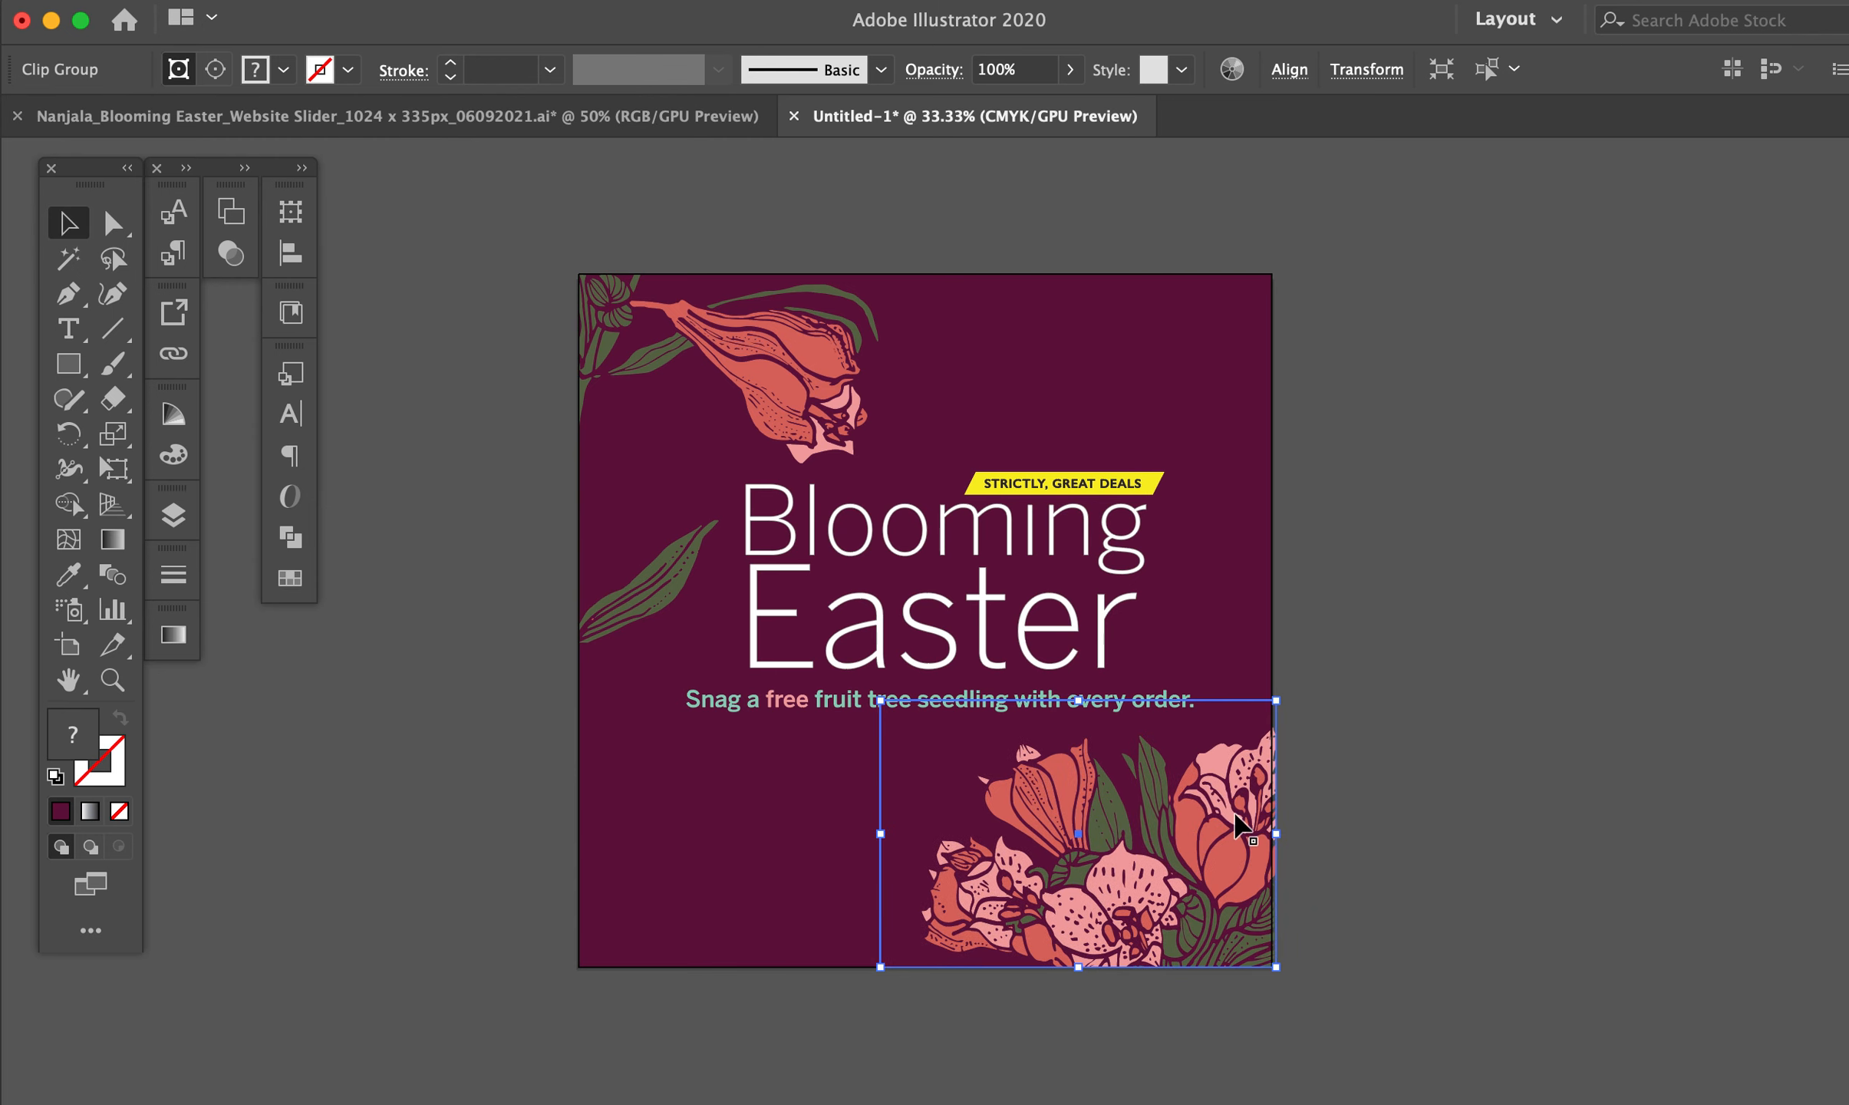
{"action": "key", "text": "super+="}
{"action": "left_click", "coordinate": [1263, 709]}
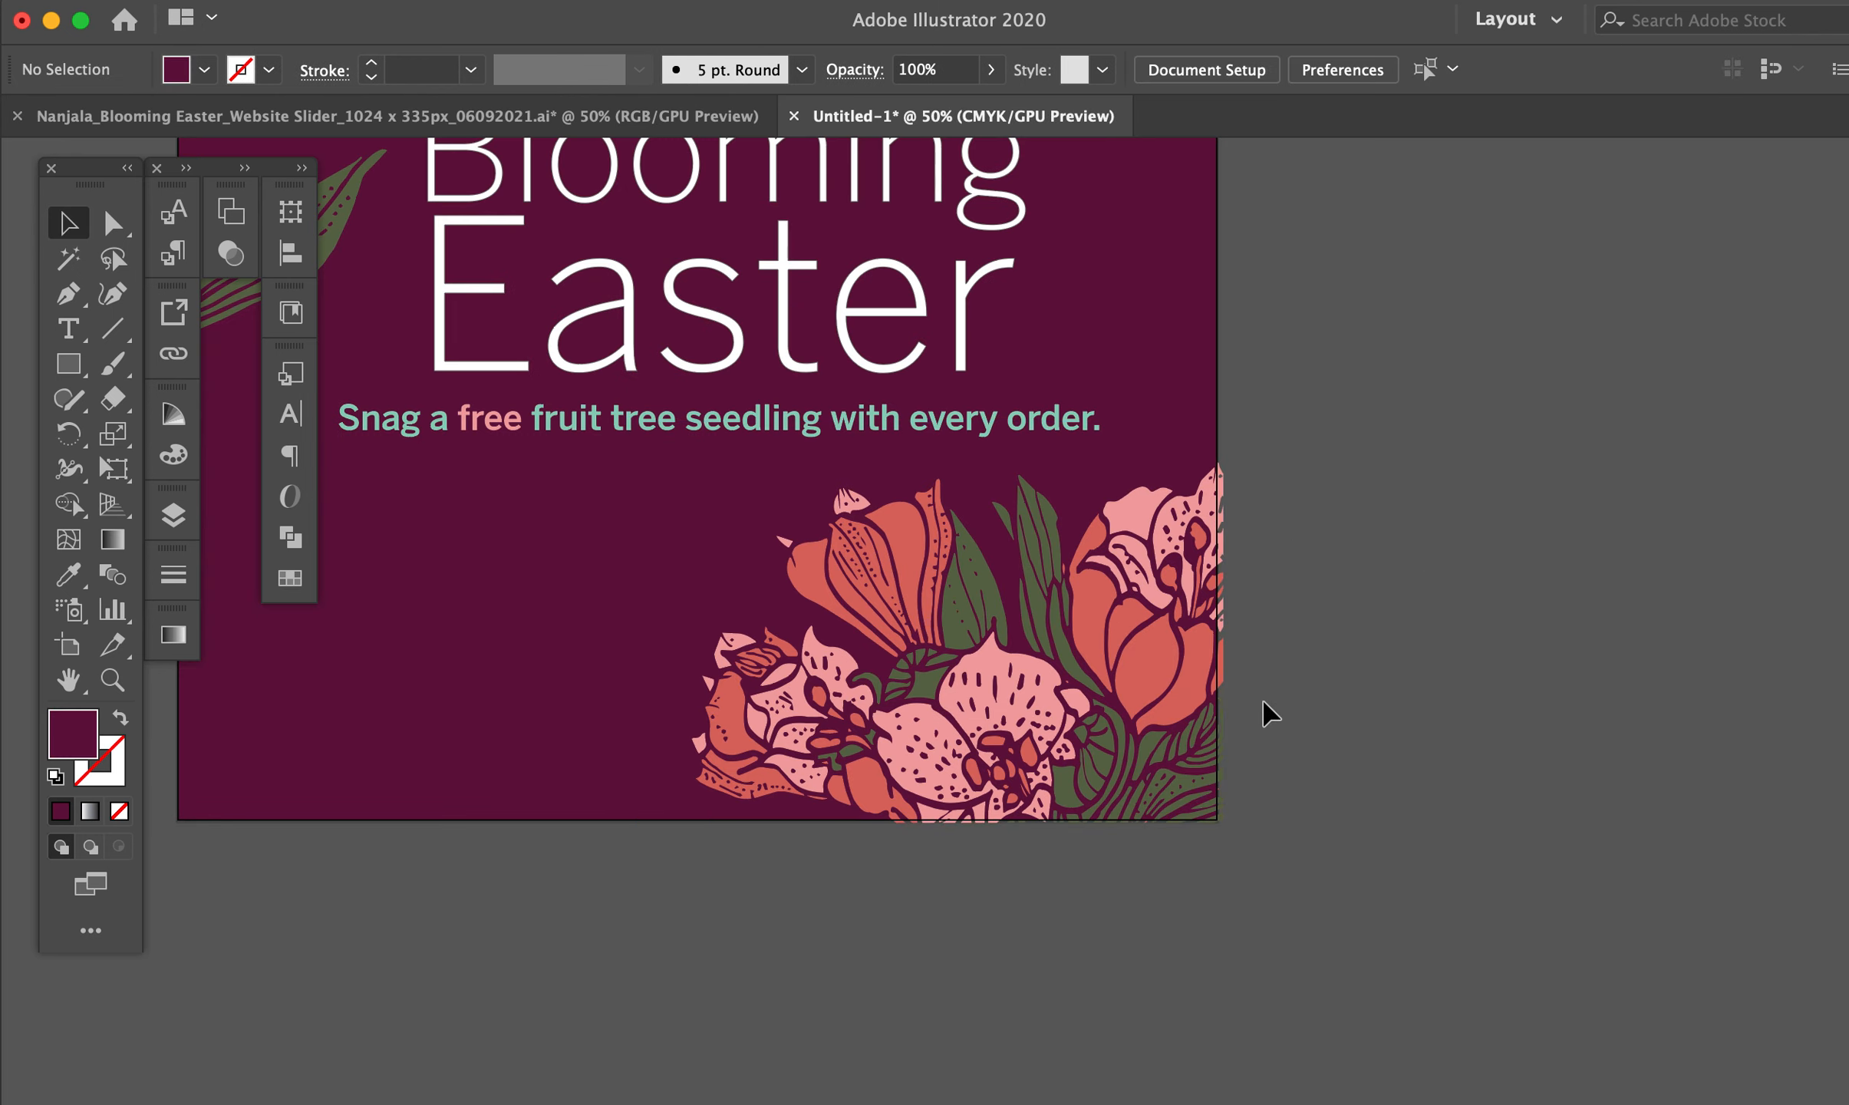
Centre the heading text group and the background horizontally and vertically on the artboard
{"action": "key", "text": "super+minus"}
{"action": "key", "text": "super+minus"}
{"action": "key", "text": "super+a"}
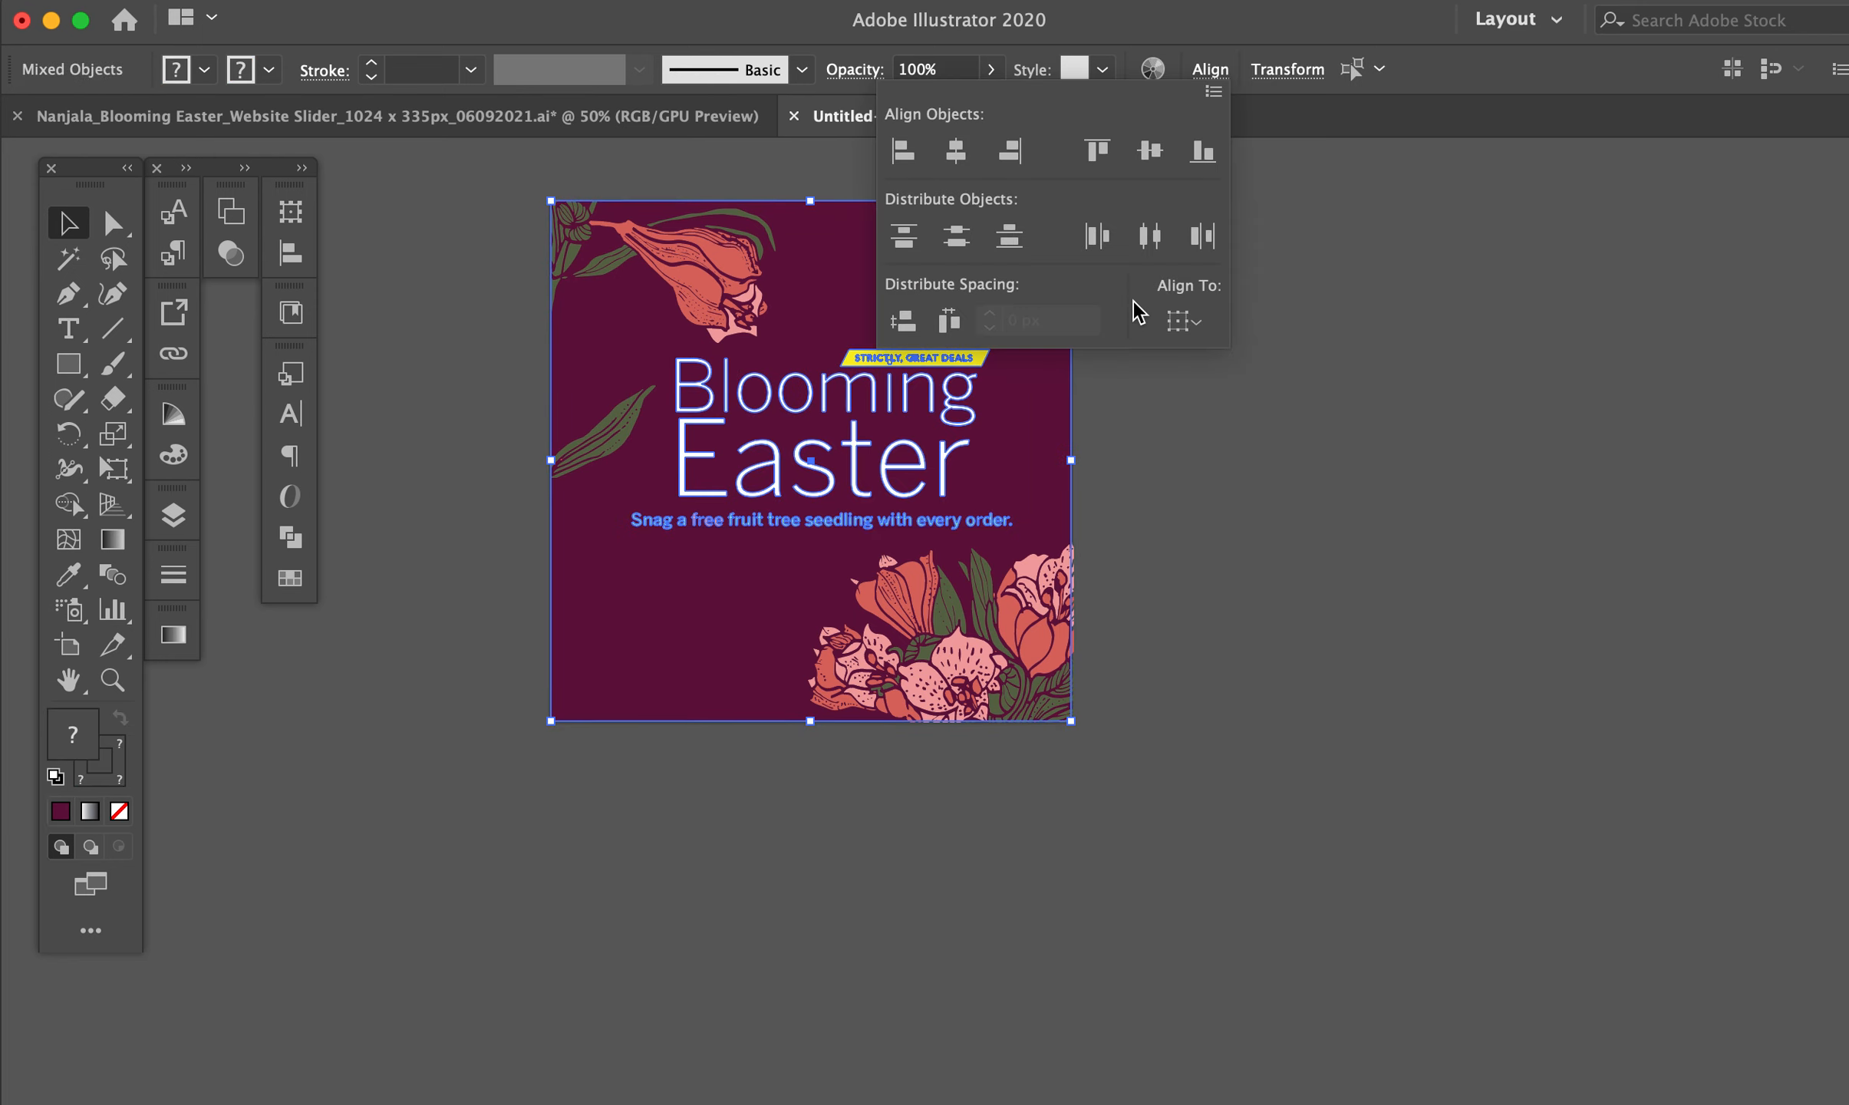
{"action": "left_click", "coordinate": [1149, 151]}
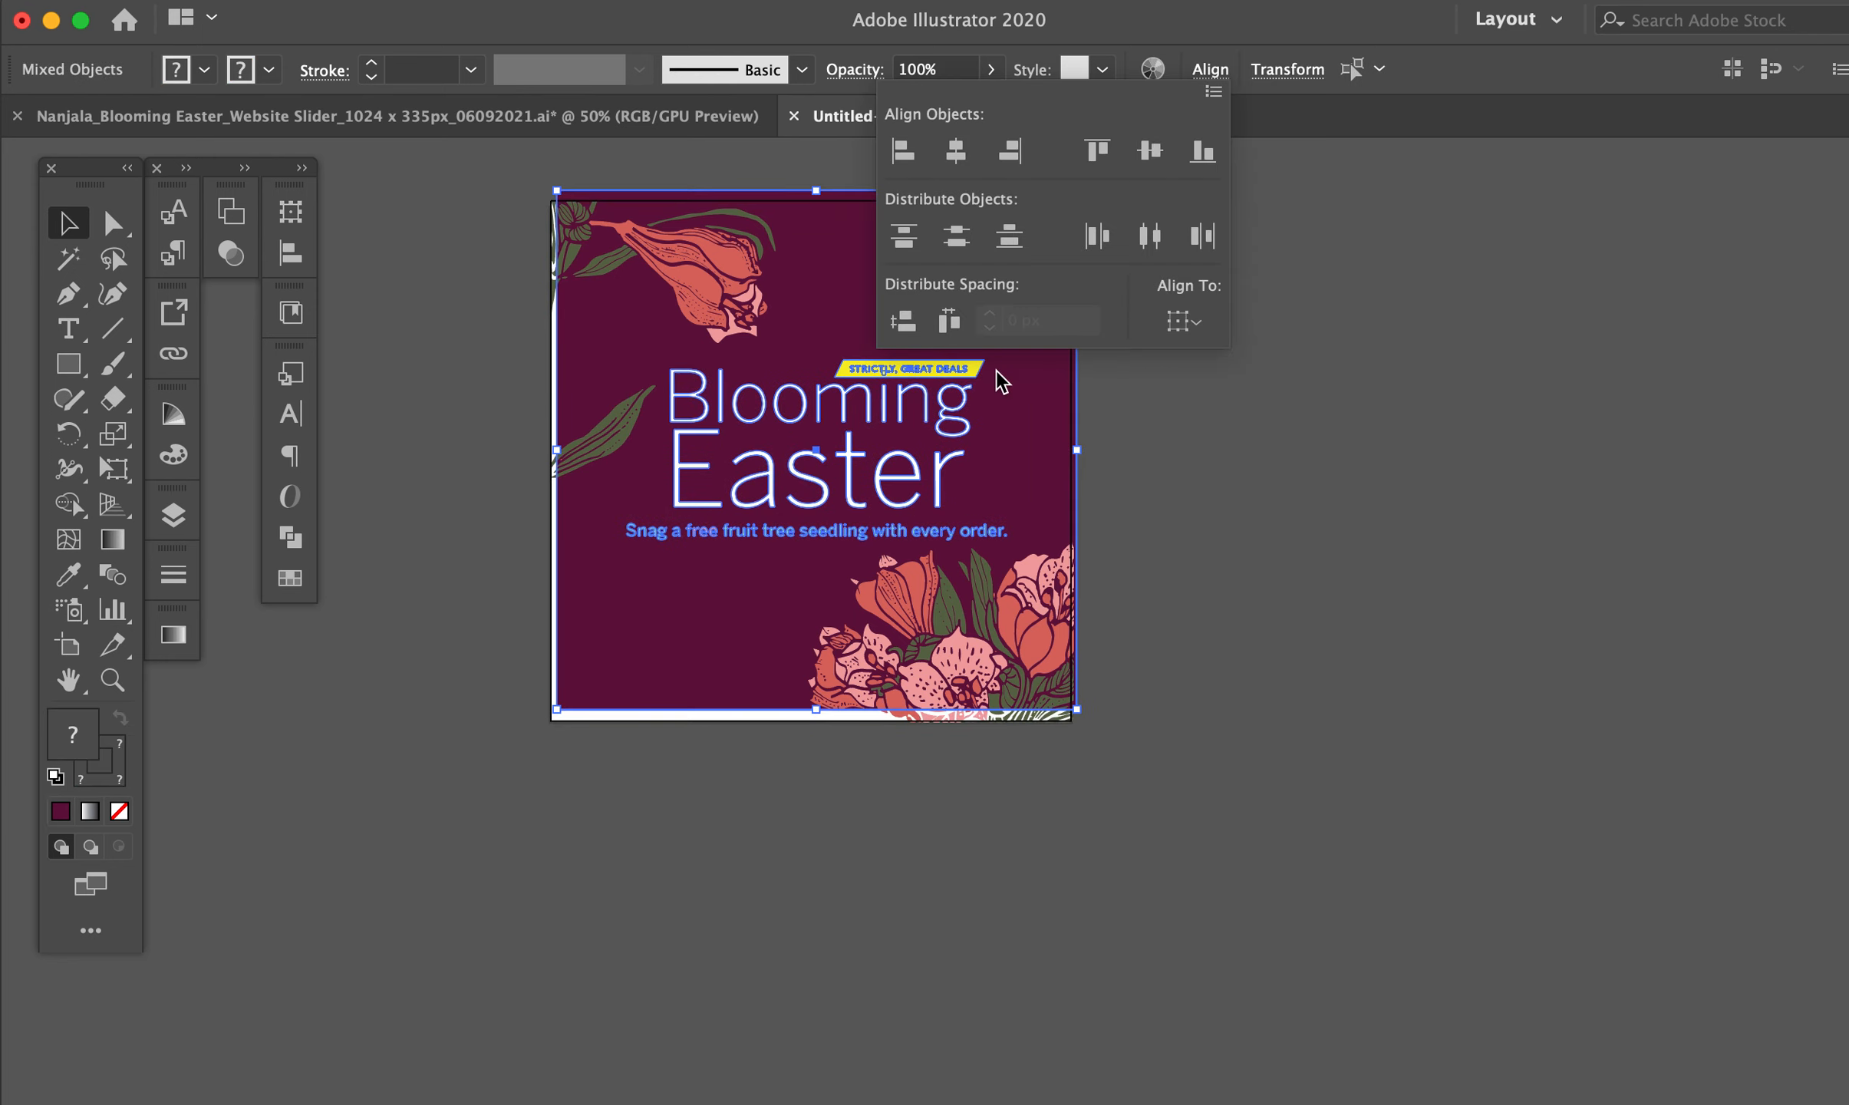
{"action": "left_click_drag", "start_coordinate": [873, 234], "coordinate": [868, 234]}
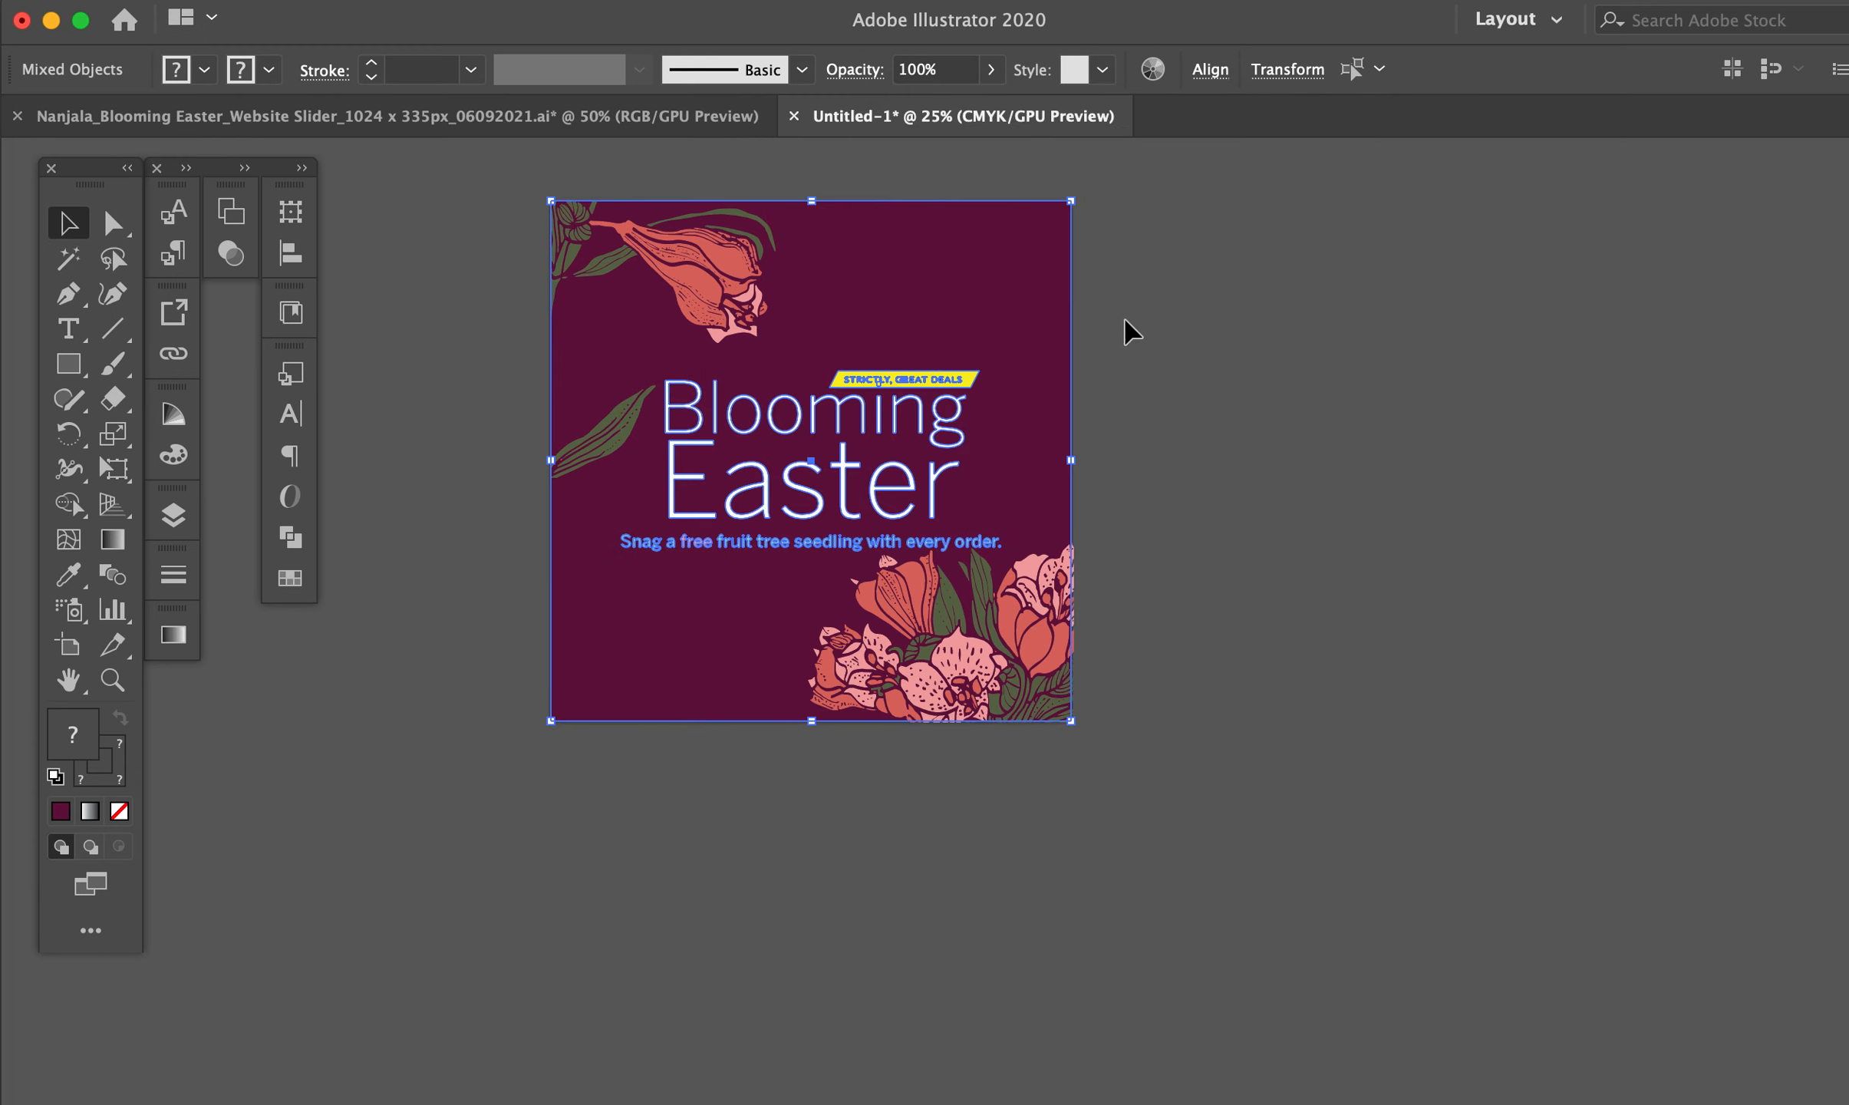
{"action": "left_click", "coordinate": [1181, 333]}
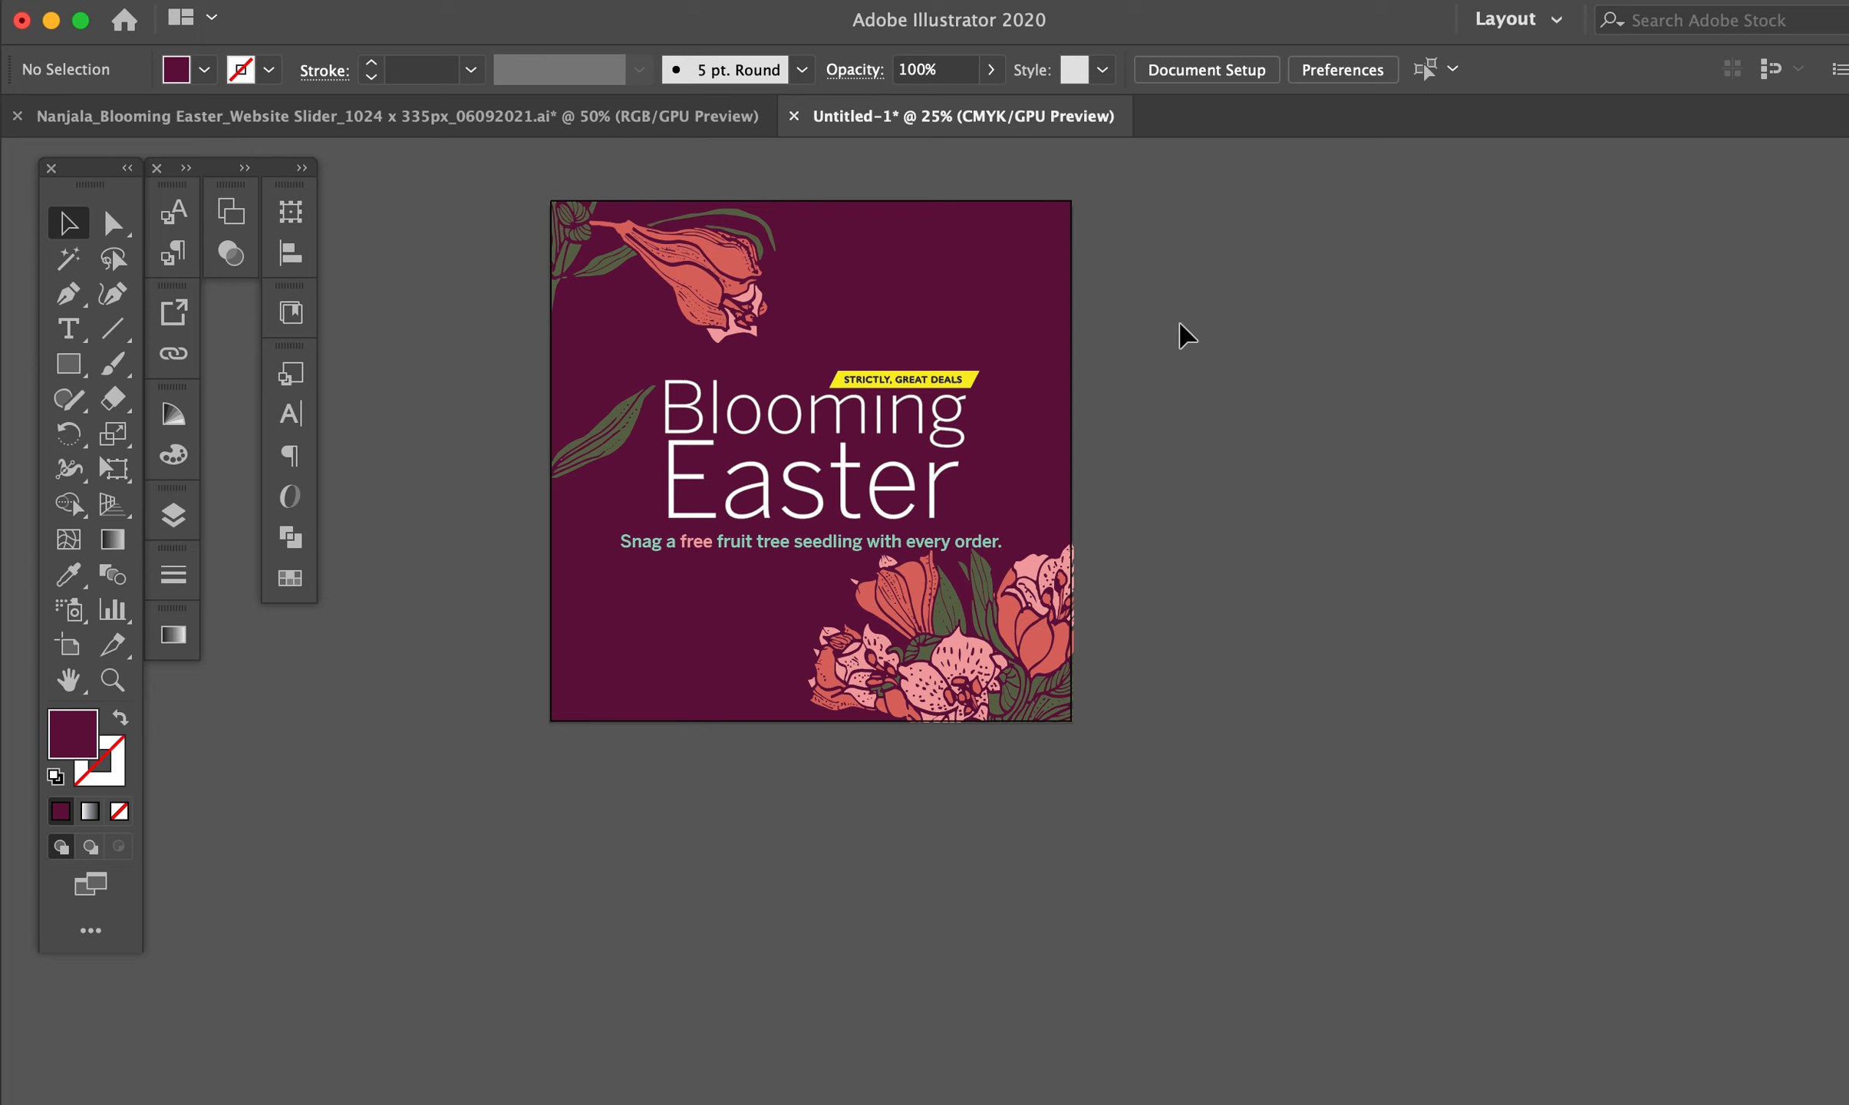
Look over the flowers and text of the square layout up close and compare it with the original website slider
{"action": "key", "text": "super+equal"}
{"action": "key", "text": "super+equal"}
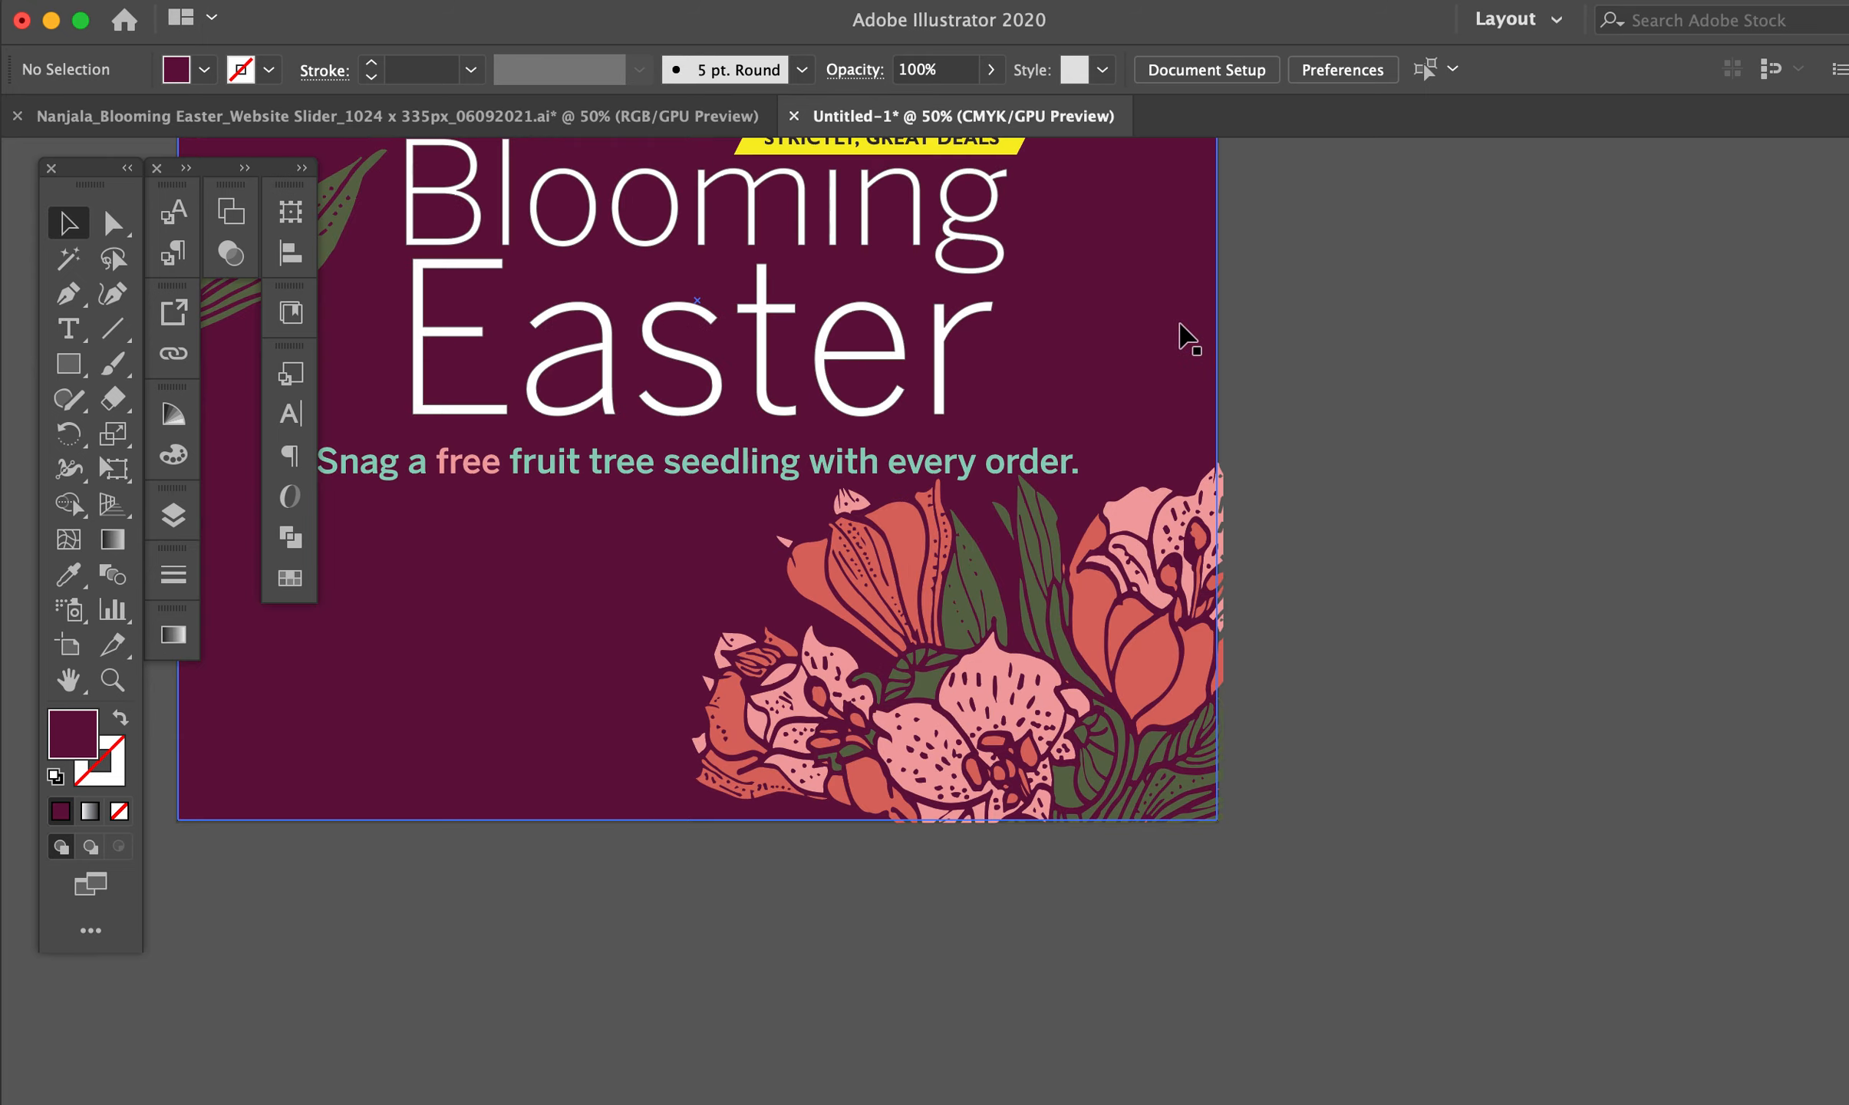
{"action": "left_click", "coordinate": [924, 694]}
{"action": "left_click_drag", "start_coordinate": [628, 421], "coordinate": [729, 491]}
{"action": "left_click", "coordinate": [865, 374]}
{"action": "left_click_drag", "start_coordinate": [865, 373], "coordinate": [1274, 847]}
{"action": "left_click", "coordinate": [890, 407]}
{"action": "left_click_drag", "start_coordinate": [1110, 809], "coordinate": [1056, 758]}
{"action": "left_click", "coordinate": [508, 628]}
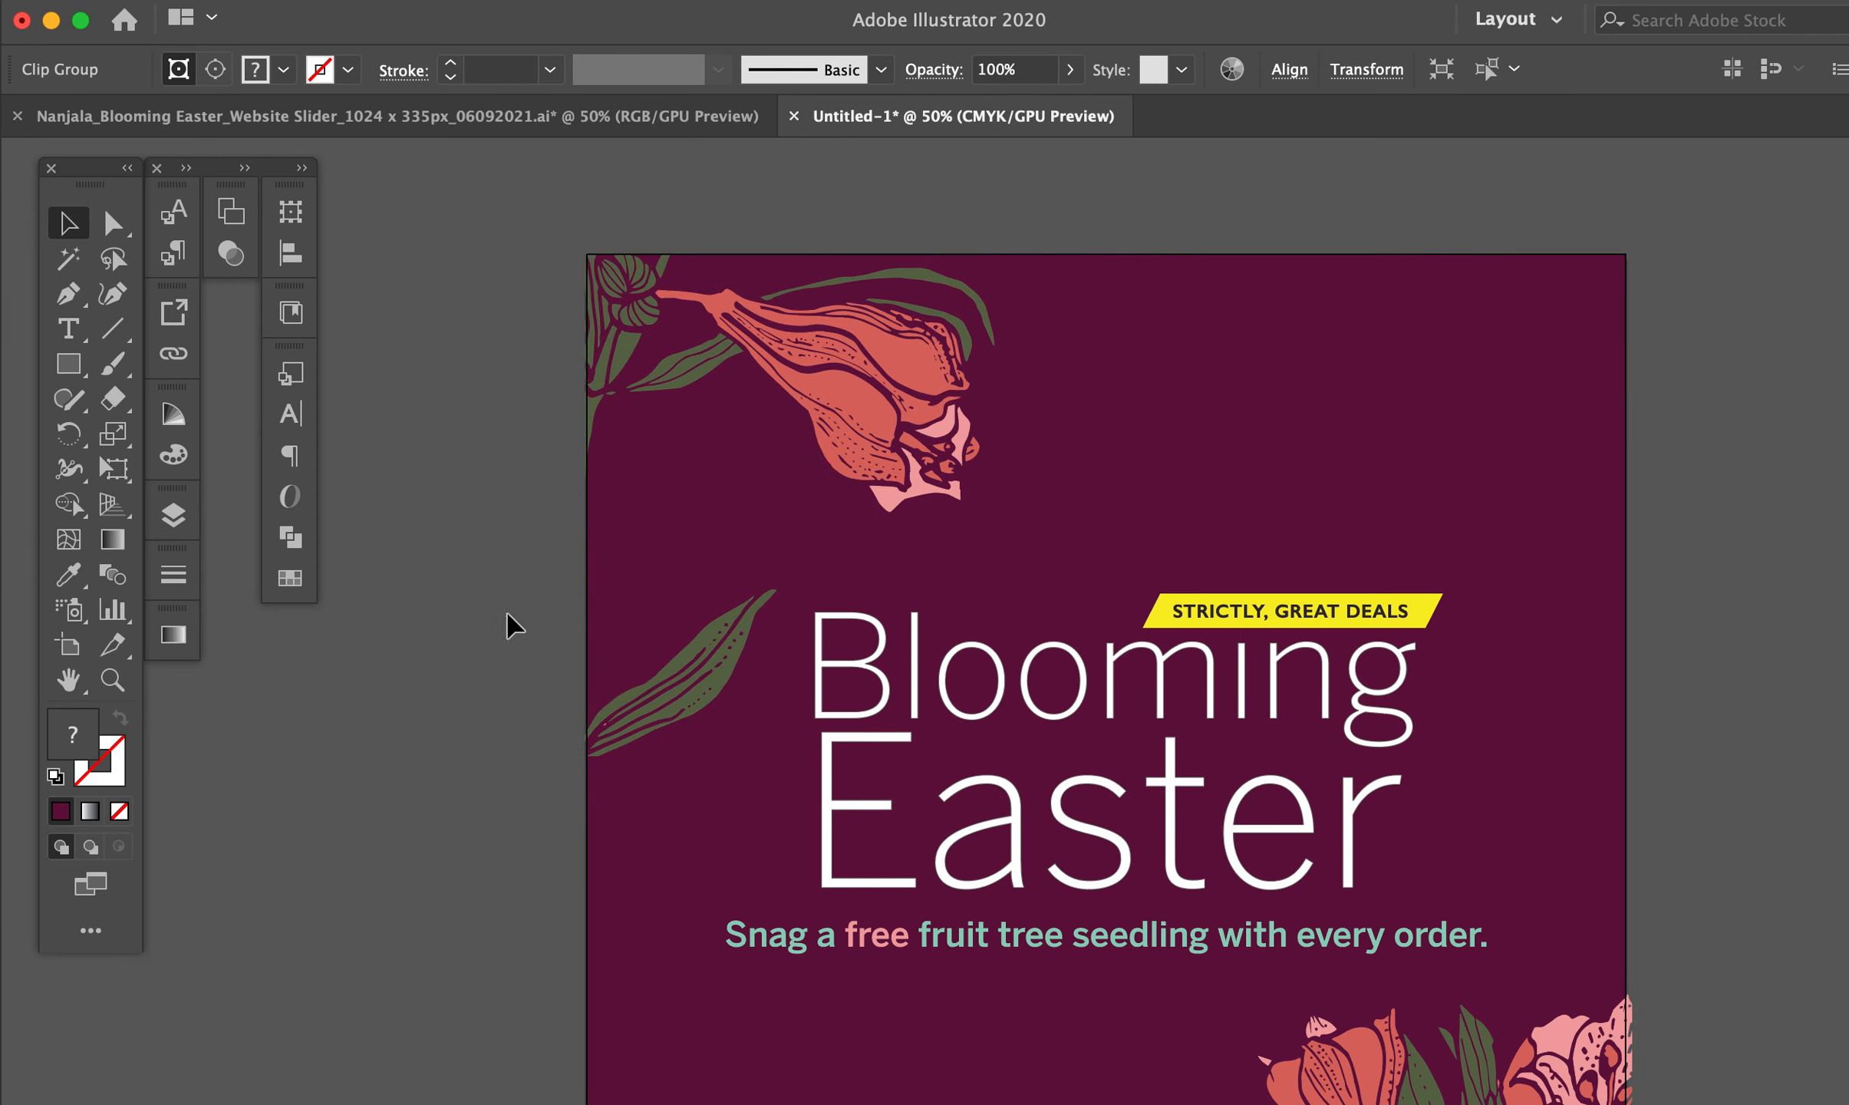
{"action": "key", "text": "super+minus"}
{"action": "left_click_drag", "start_coordinate": [1071, 612], "coordinate": [1062, 600]}
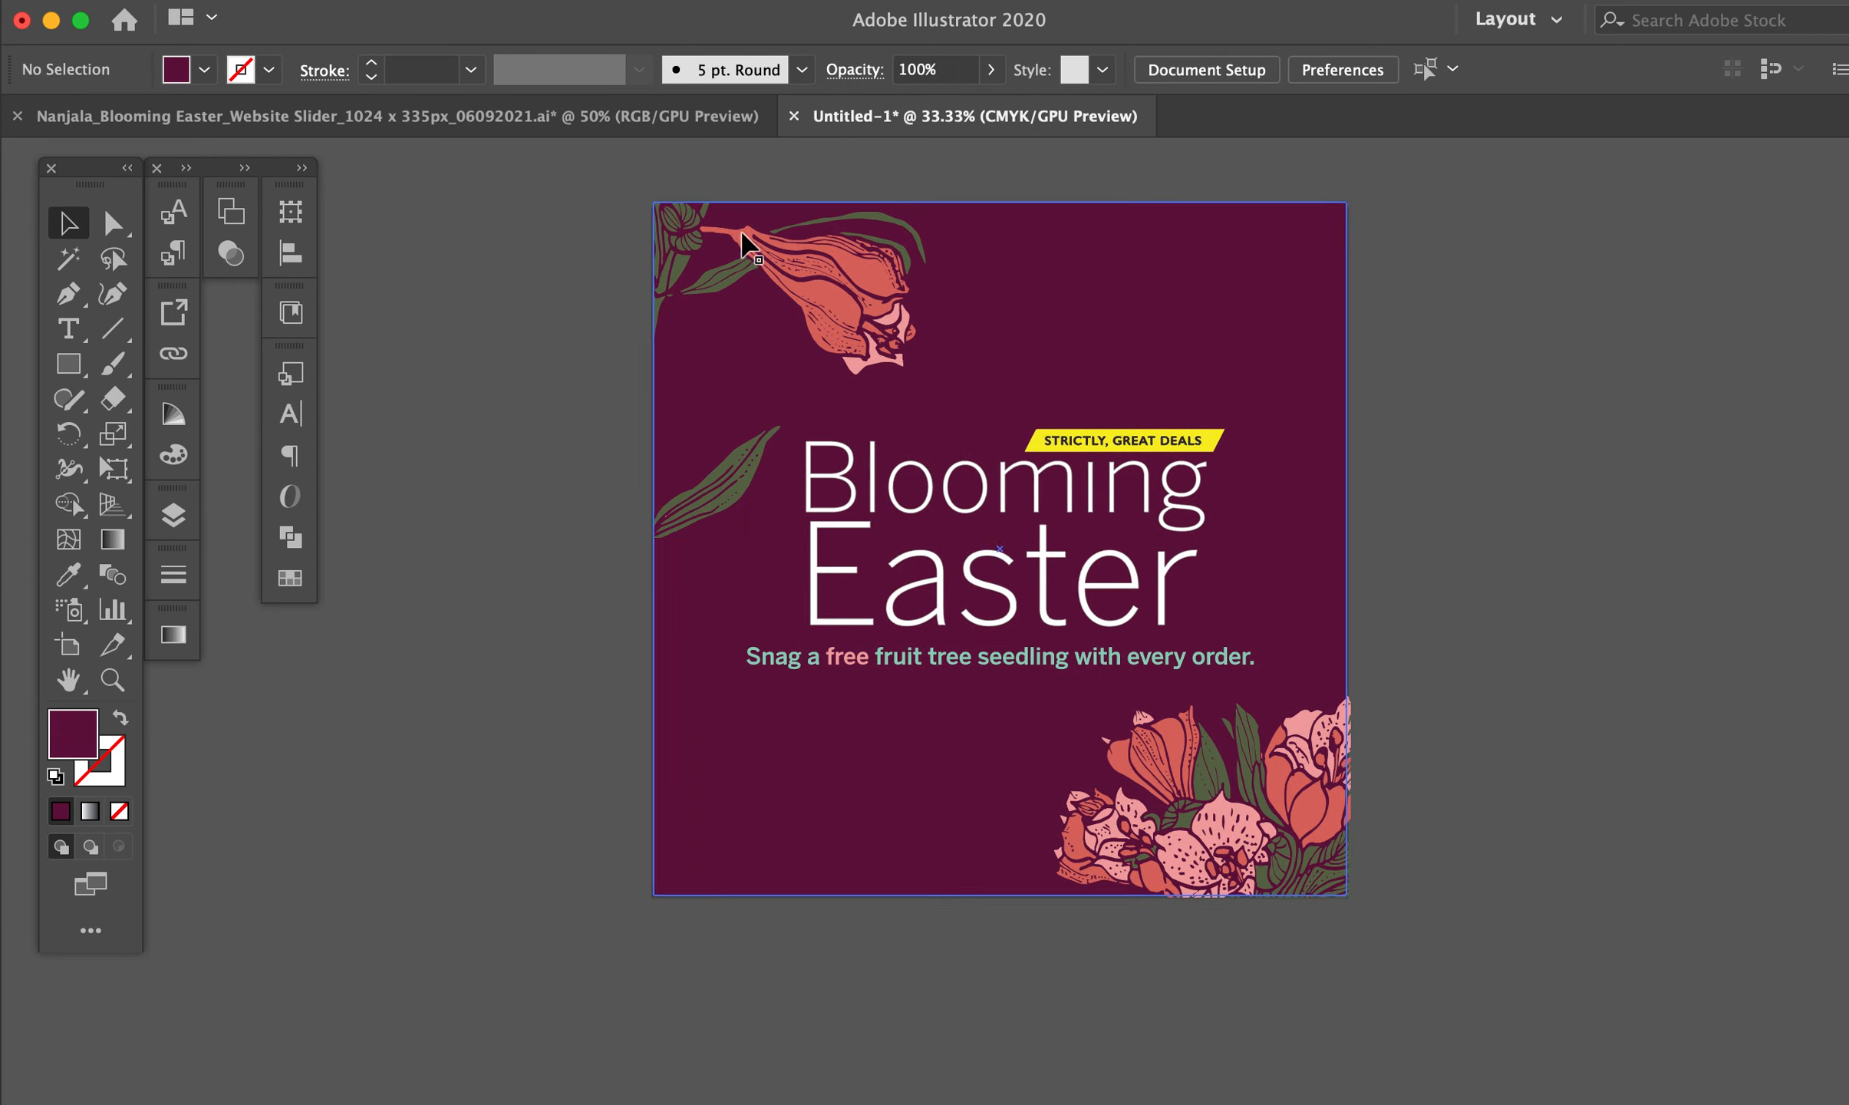
{"action": "left_click", "coordinate": [609, 123]}
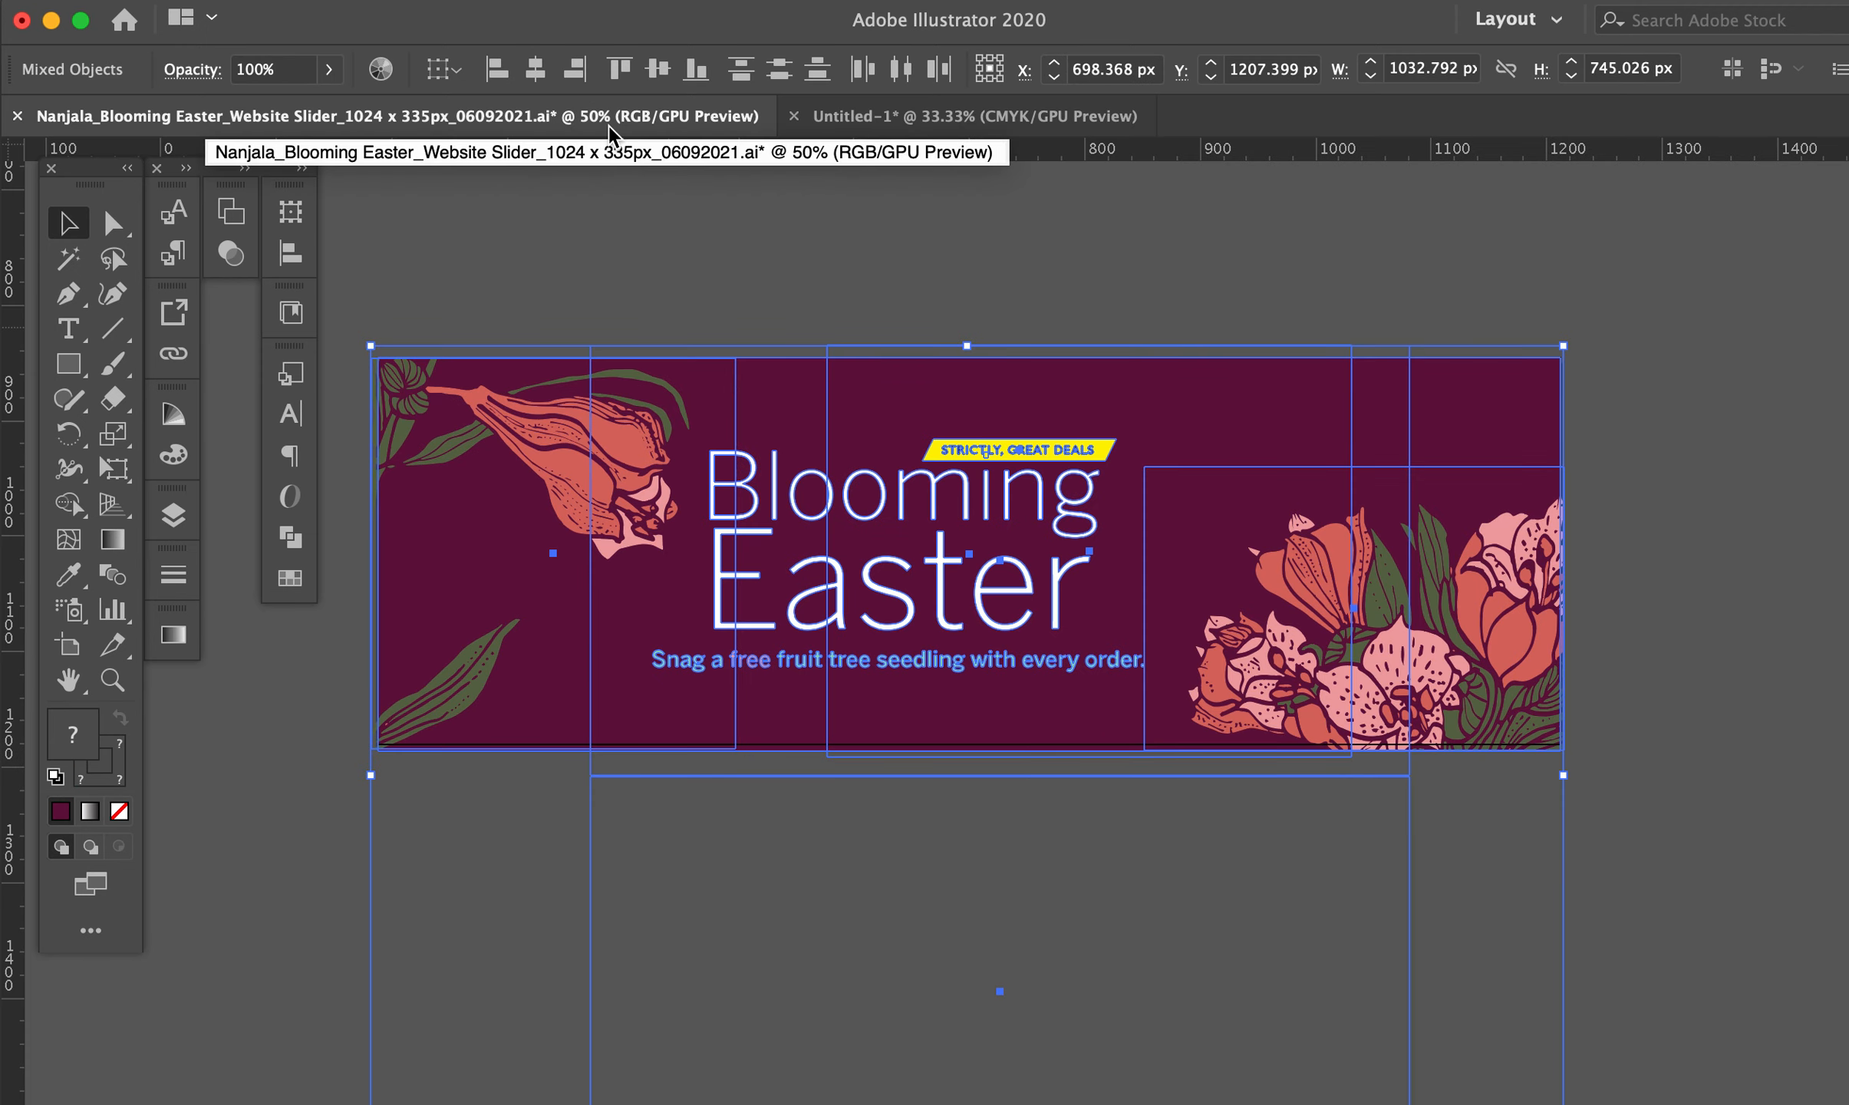
{"action": "left_click", "coordinate": [825, 247]}
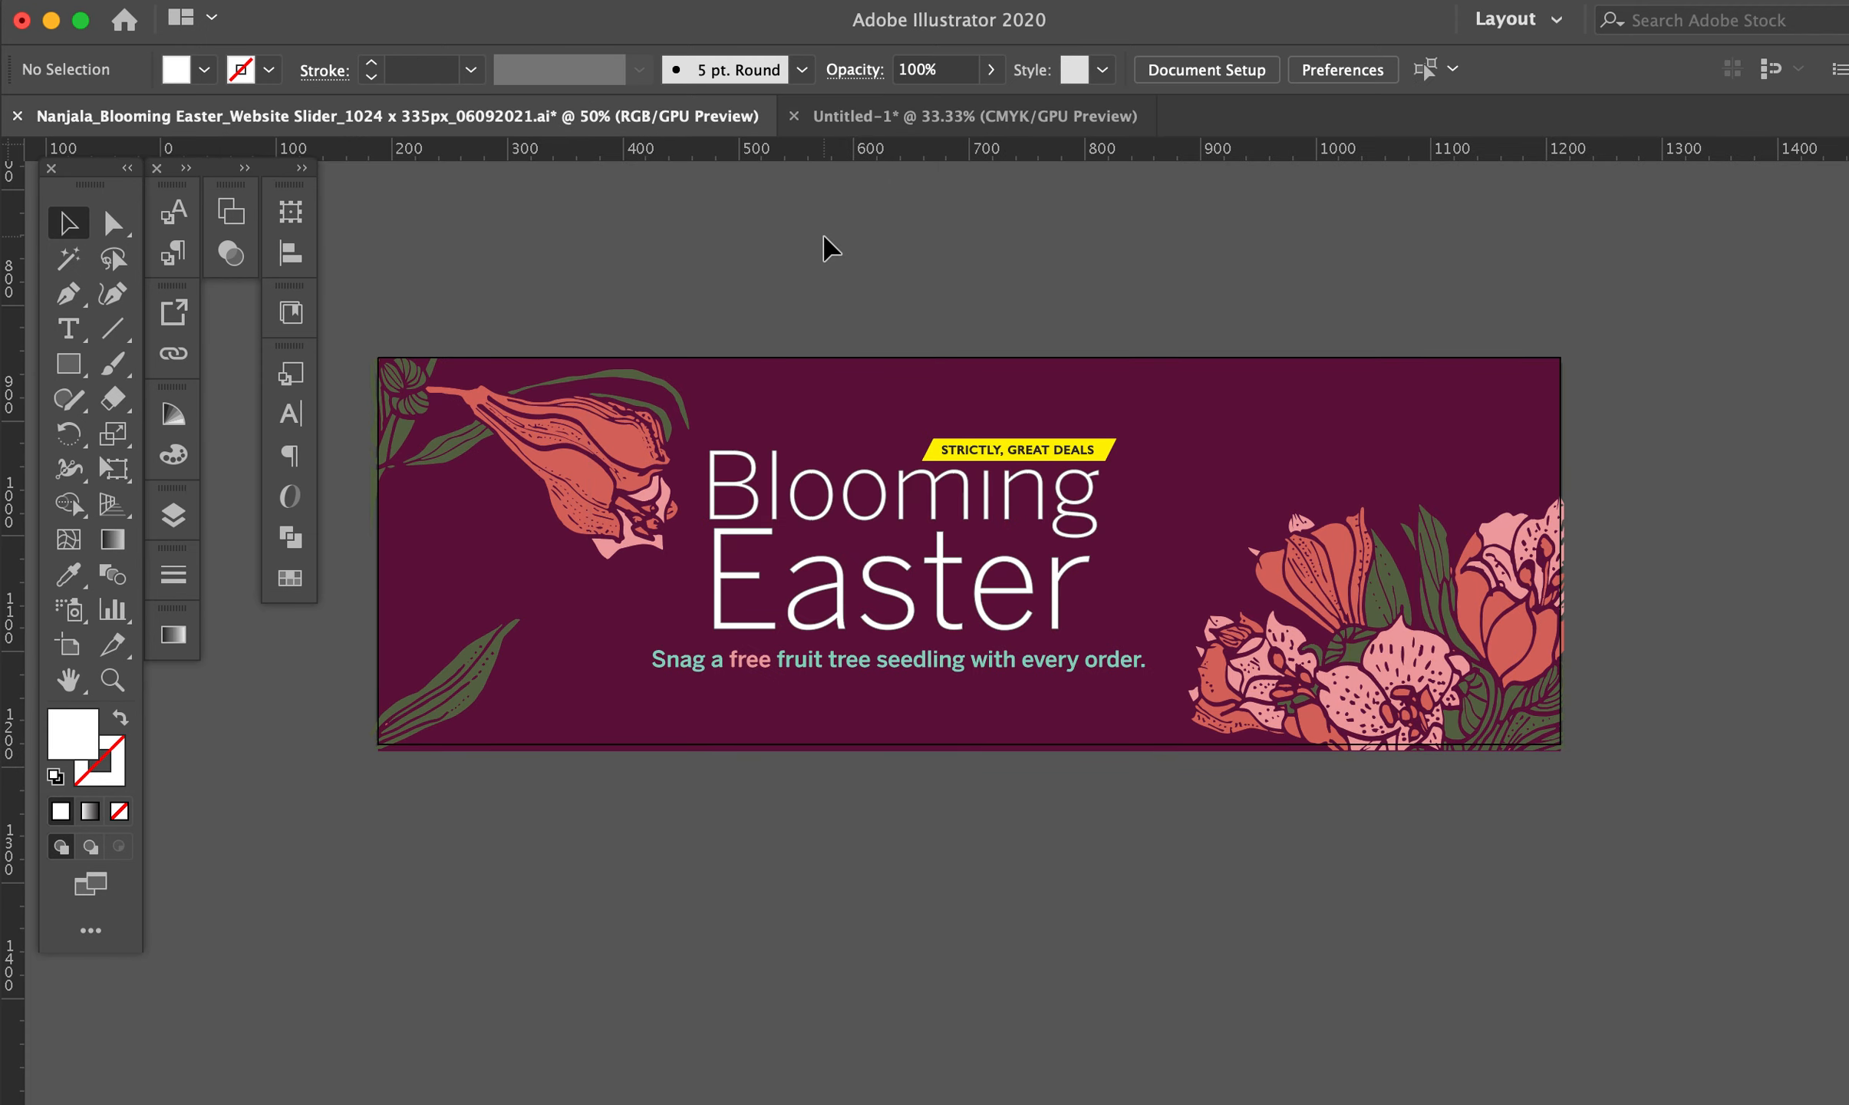
{"action": "left_click", "coordinate": [882, 116]}
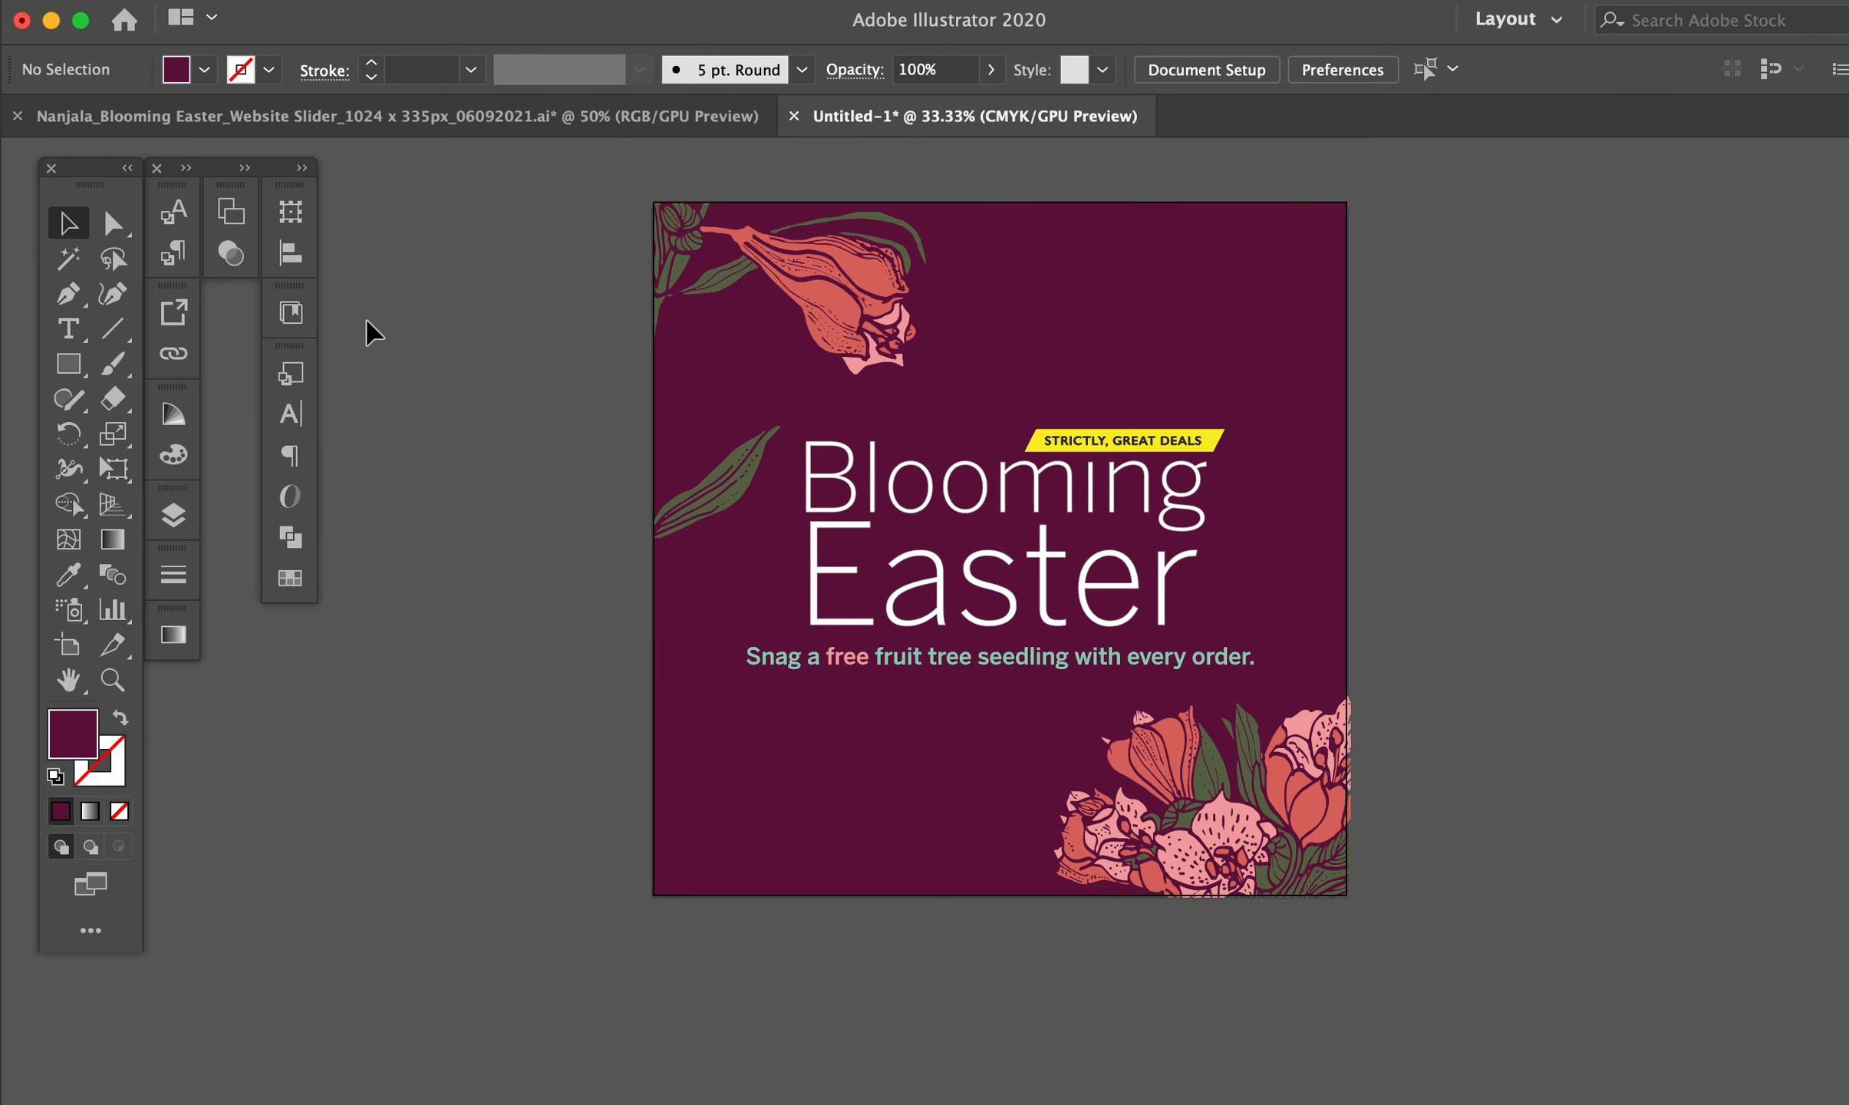
Start saving the square document under a new name in the Desktop folder Output File- Blooms Digital Banners
{"action": "left_click", "coordinate": [201, 2]}
{"action": "left_click", "coordinate": [238, 261]}
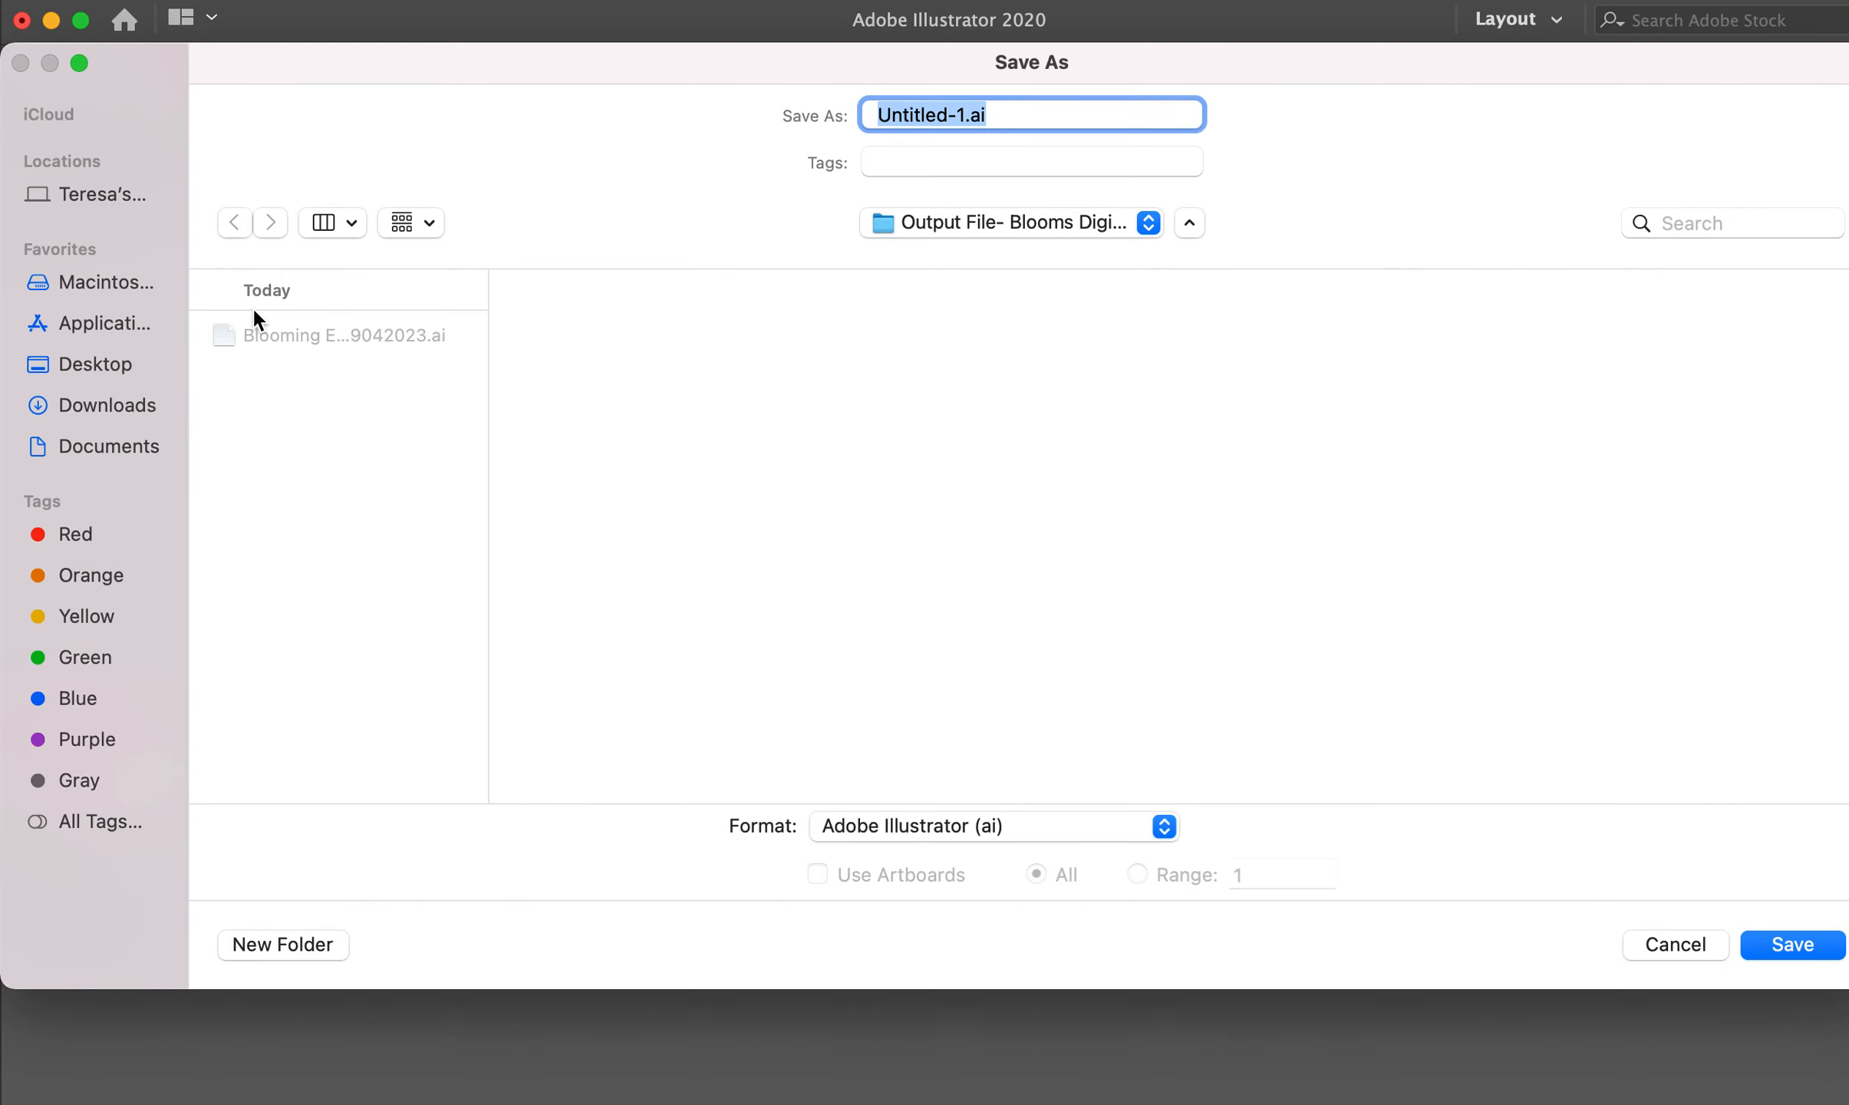
{"action": "left_click", "coordinate": [92, 367]}
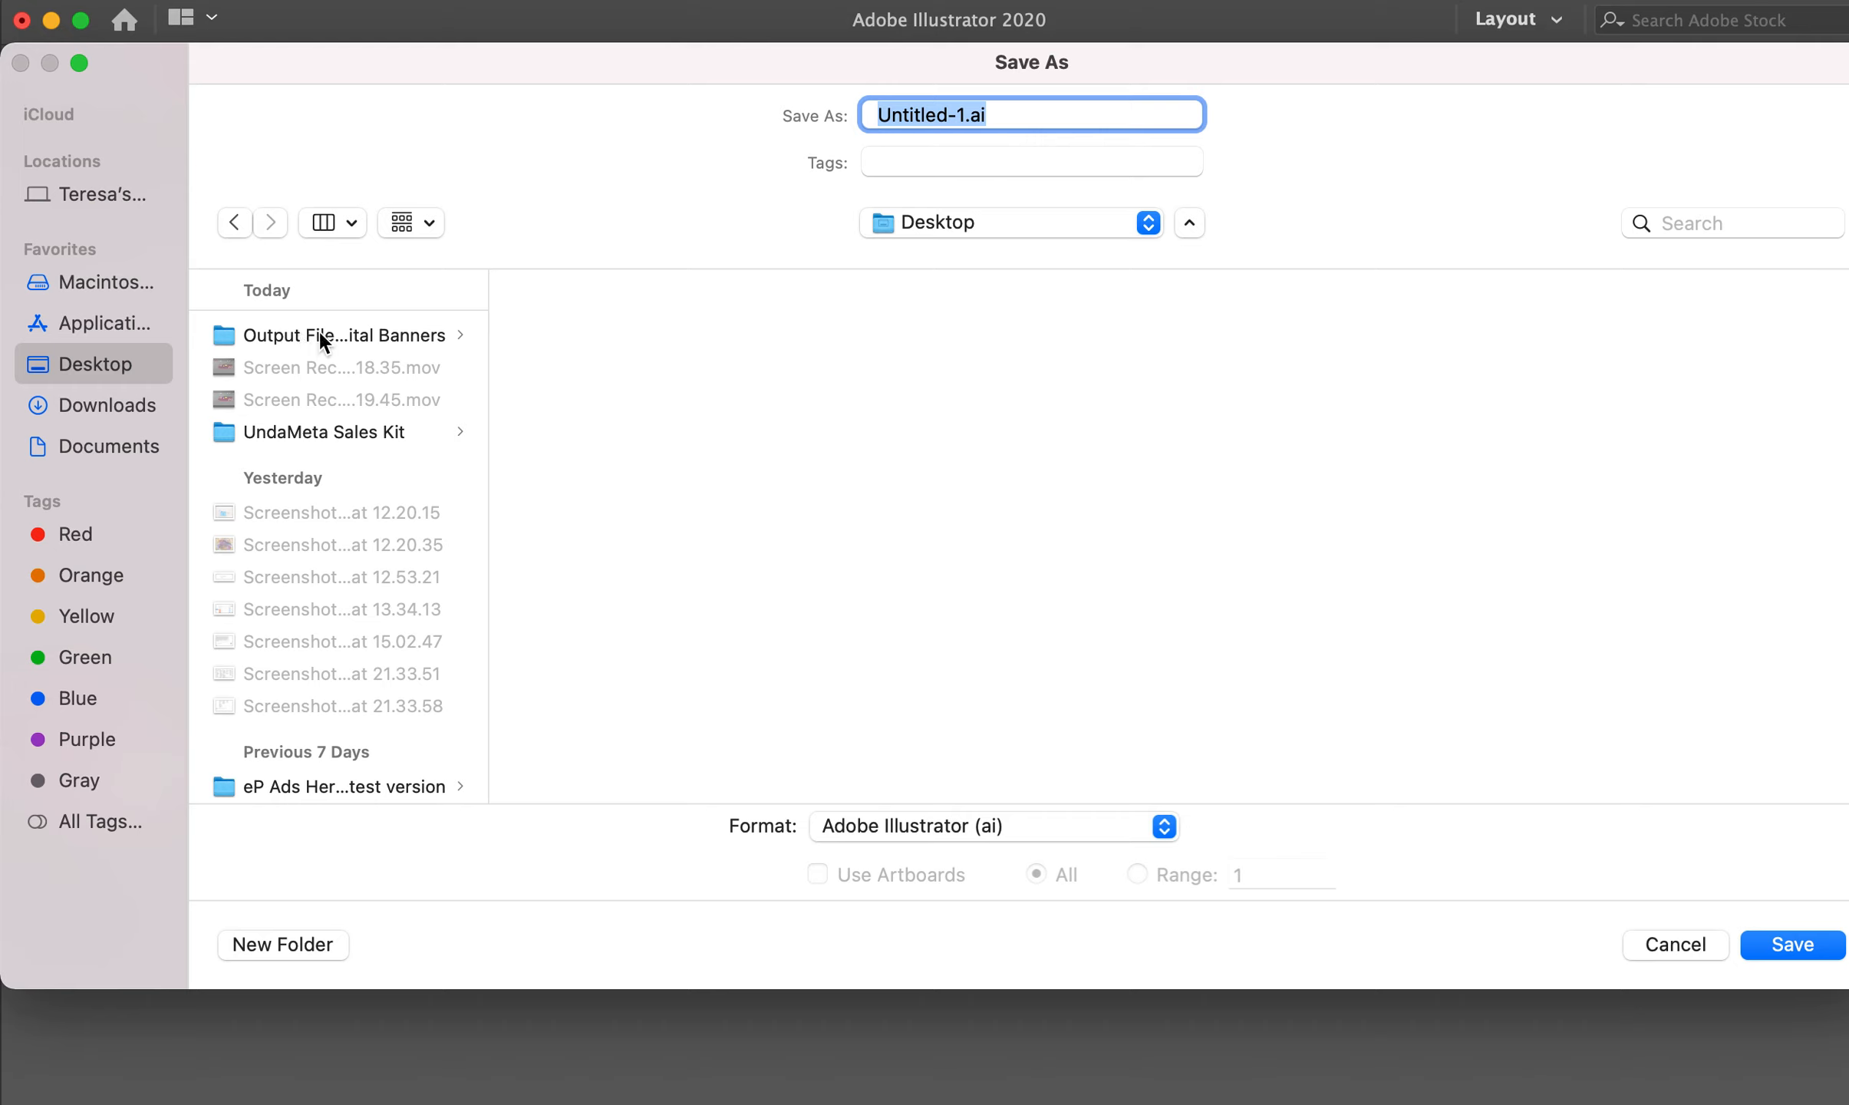
{"action": "left_click", "coordinate": [328, 338]}
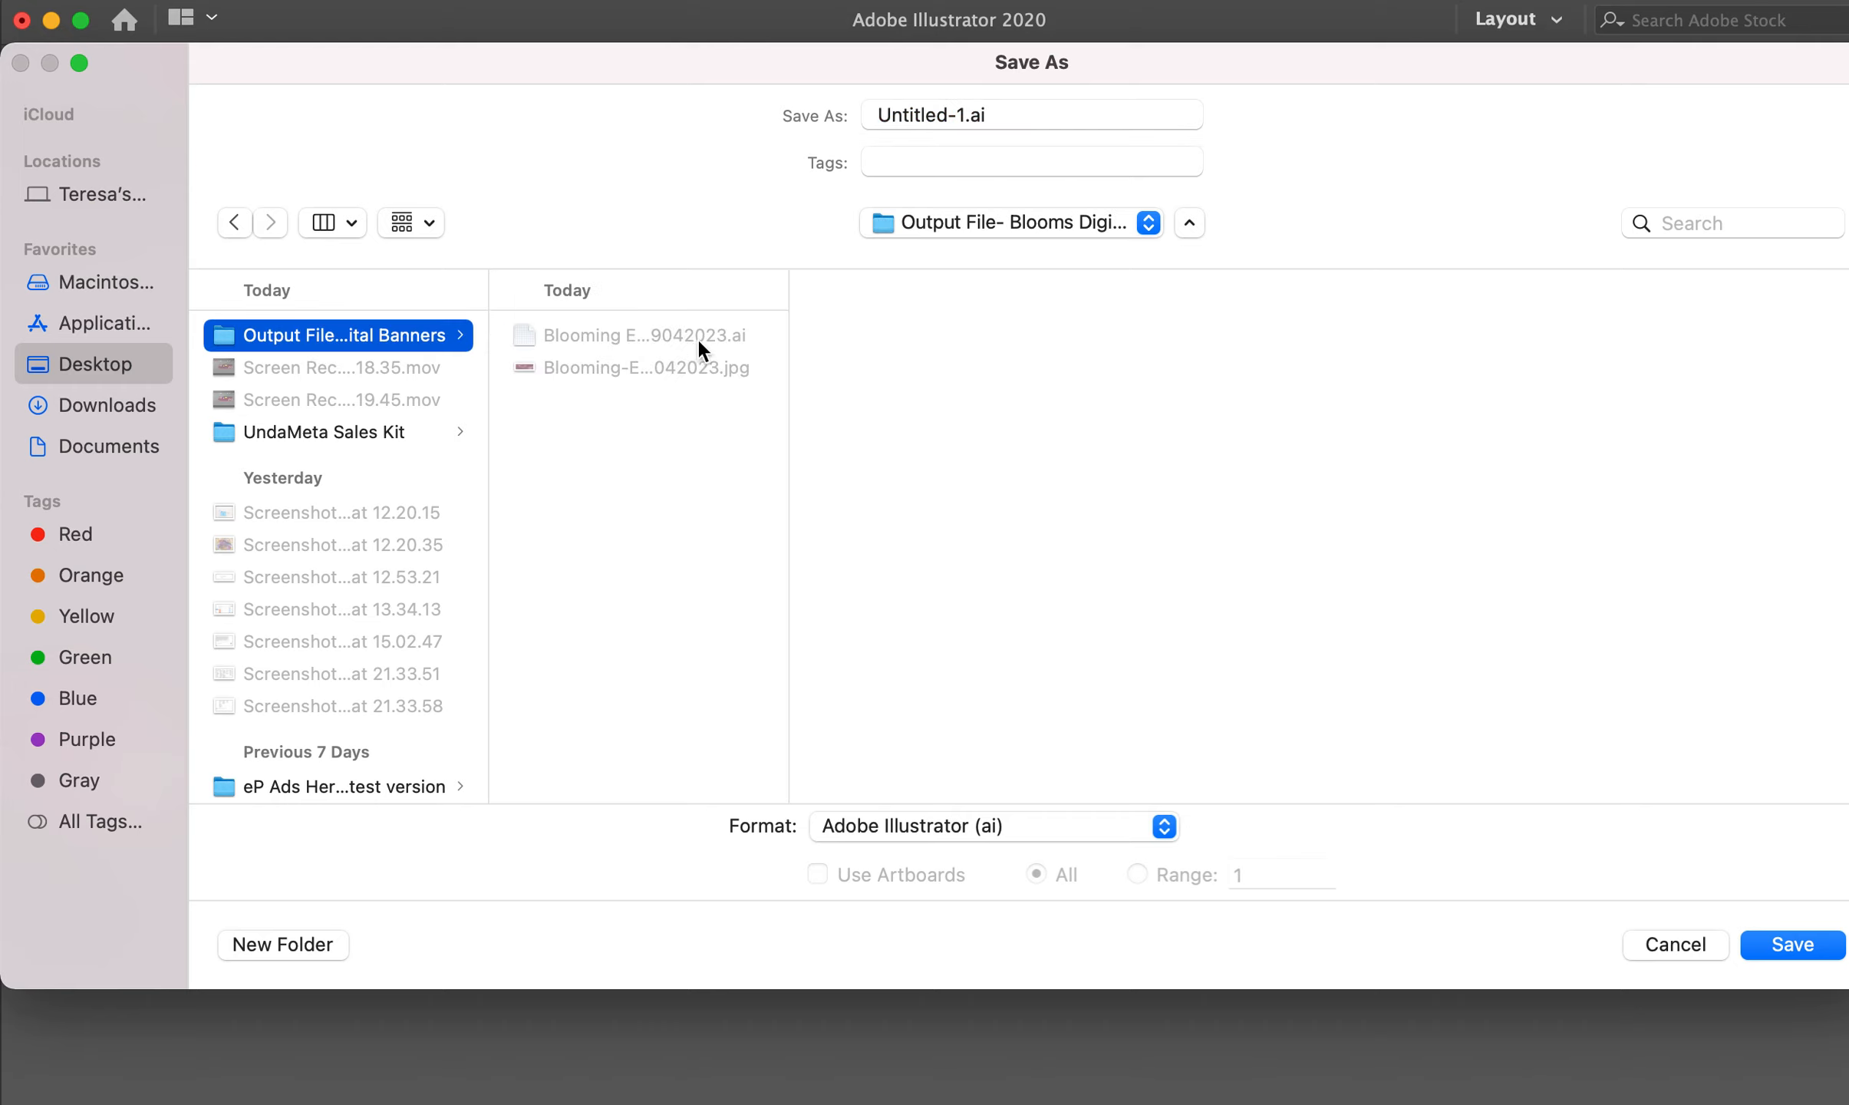
Name the file Blooming Easter_900 x90px_Ads, based on the existing banner's name, and save it with the Illustrator 2020 options
{"action": "left_click", "coordinate": [650, 335]}
{"action": "left_click", "coordinate": [1067, 123]}
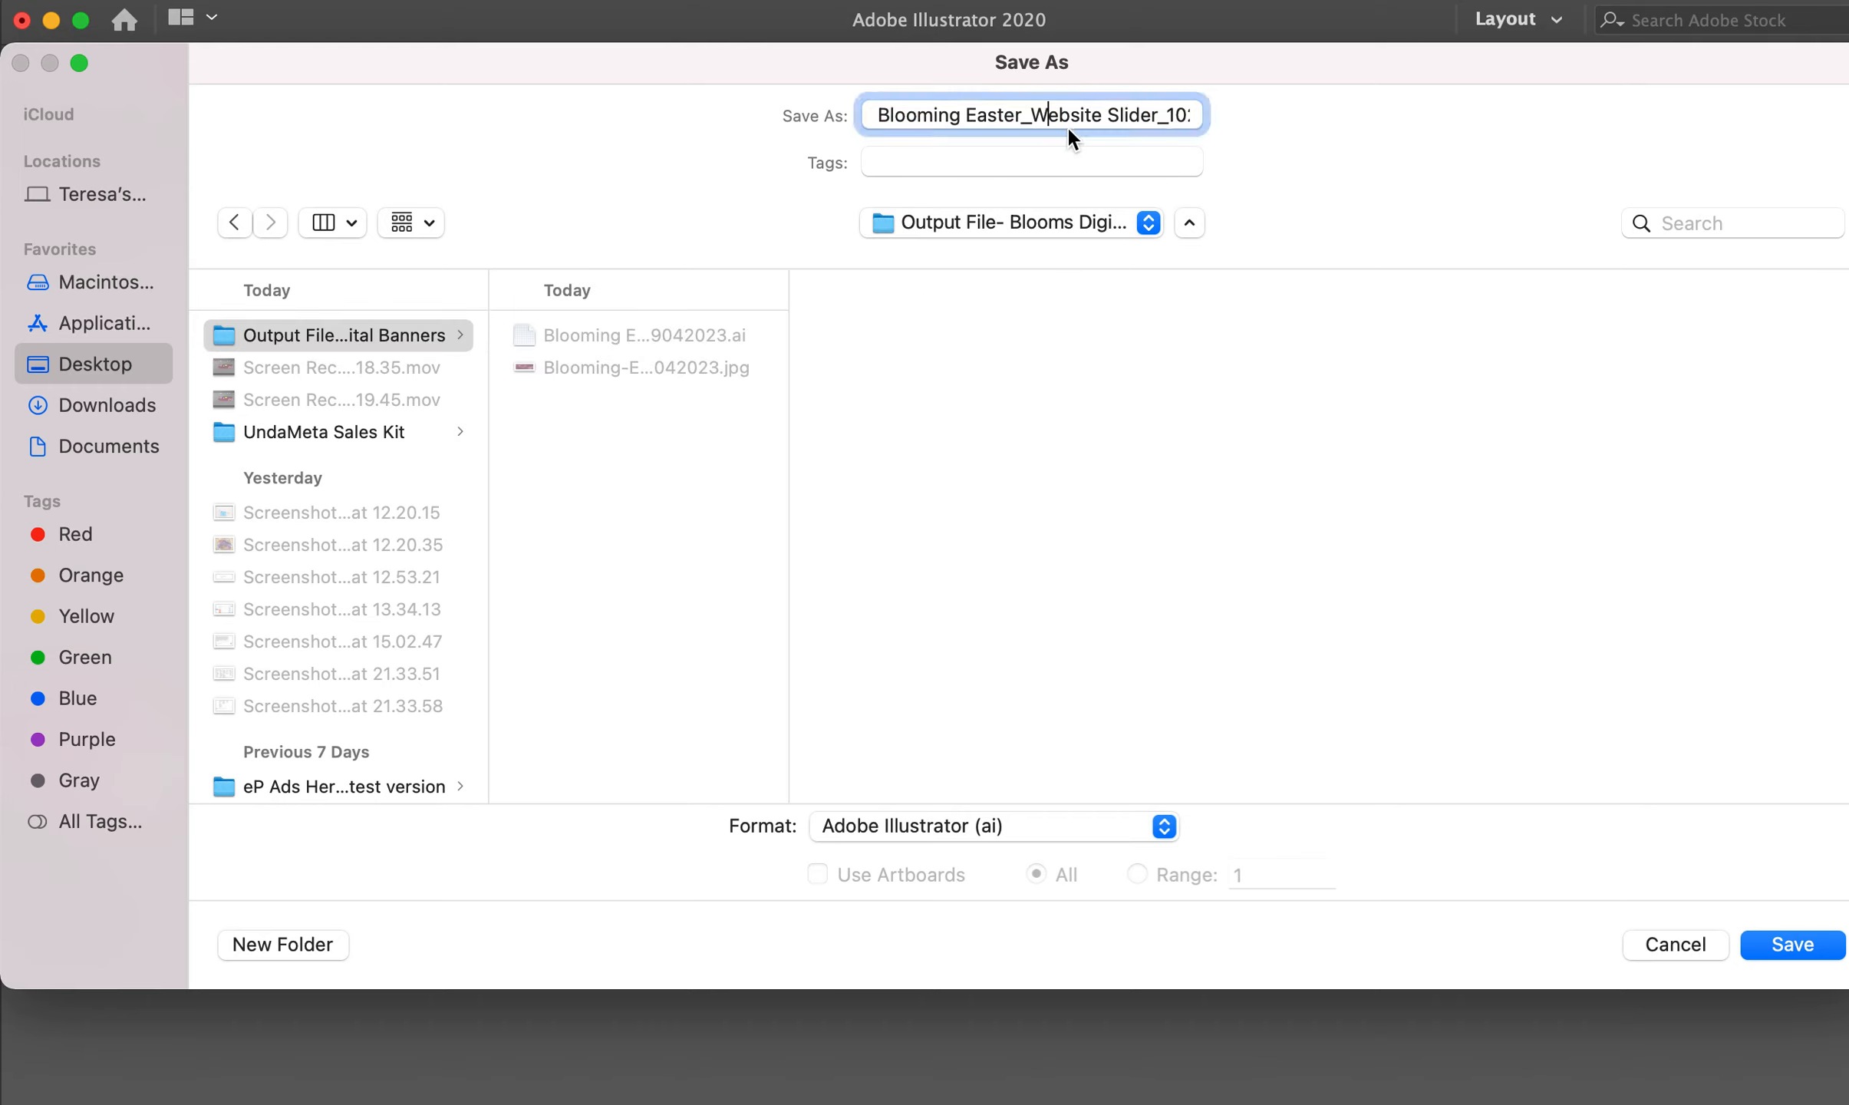
{"action": "left_click_drag", "start_coordinate": [1160, 115], "coordinate": [1035, 117]}
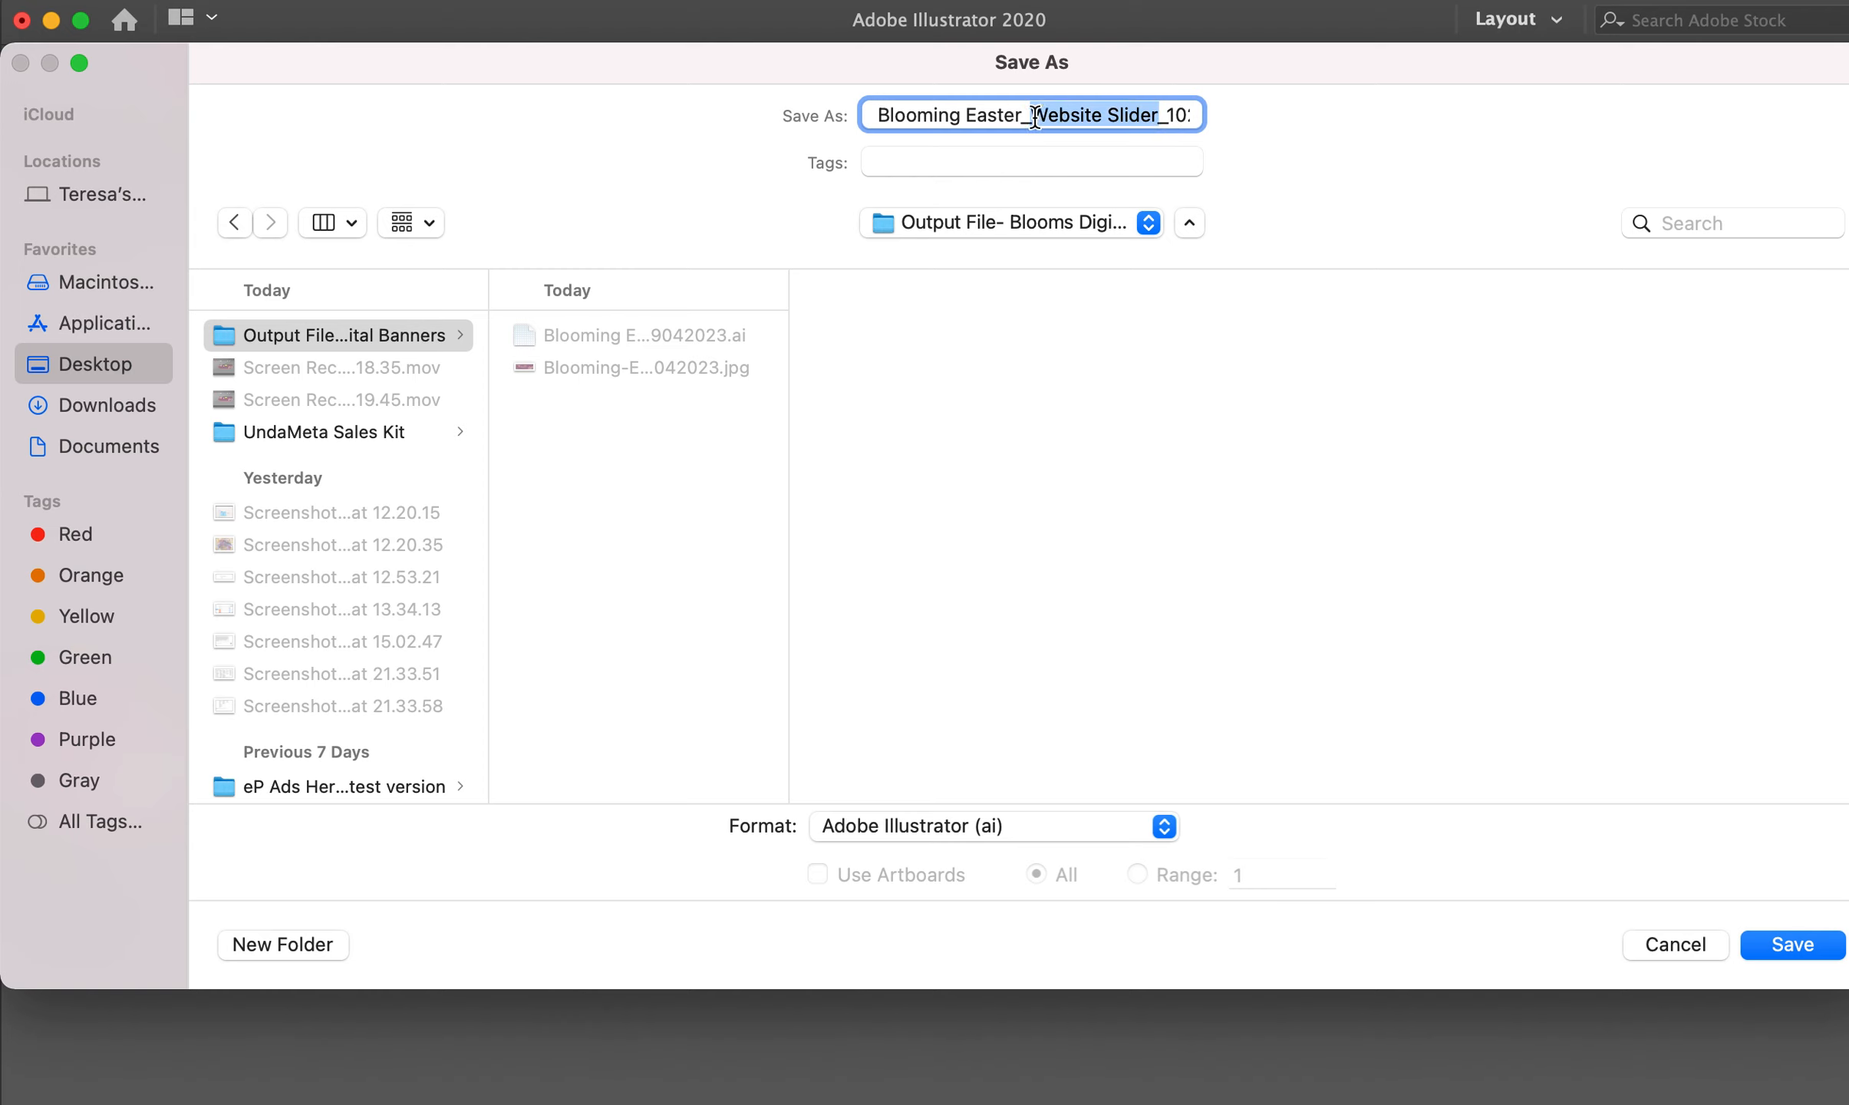
{"action": "type", "text": "900 x90px"}
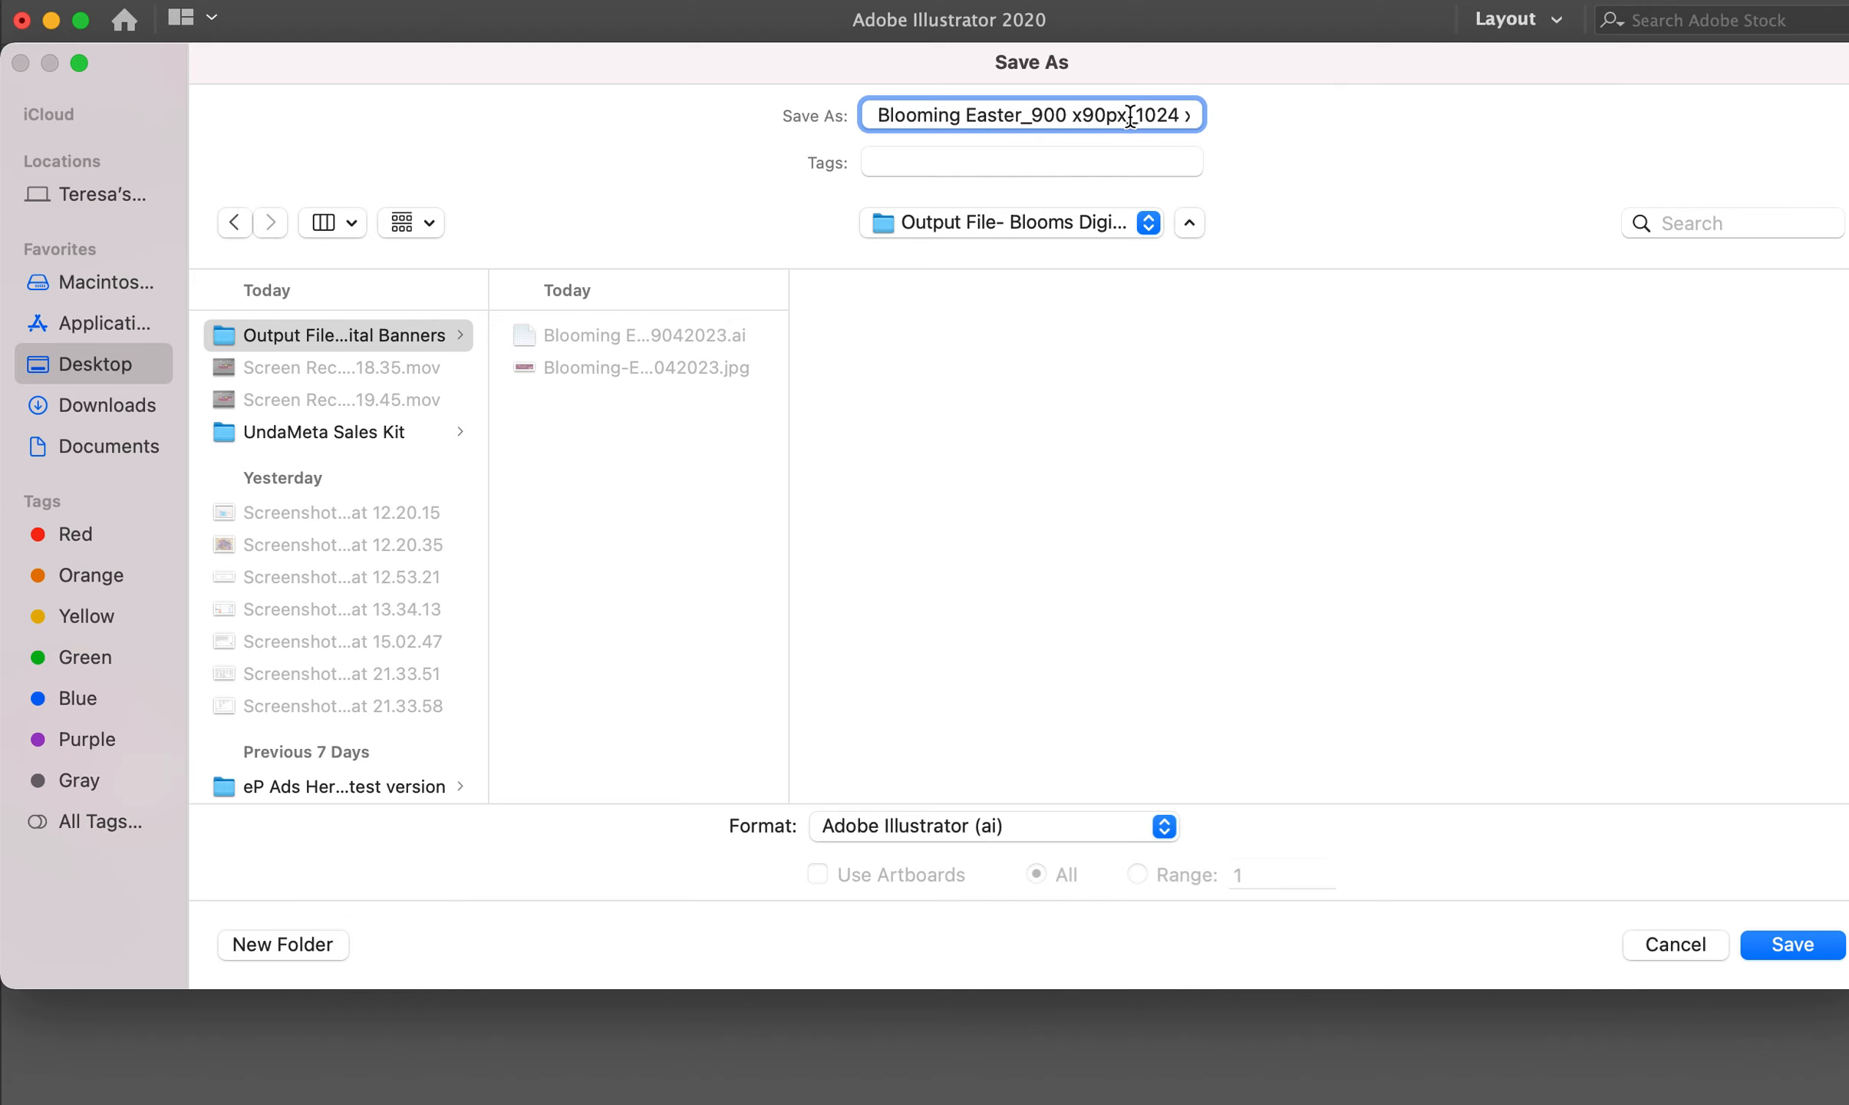
{"action": "mouse_move", "coordinate": [1130, 117]}
{"action": "left_mouse_down"}
{"action": "mouse_move", "coordinate": [1267, 116]}
{"action": "mouse_move", "coordinate": [1106, 120]}
{"action": "mouse_move", "coordinate": [1163, 116]}
{"action": "left_mouse_up"}
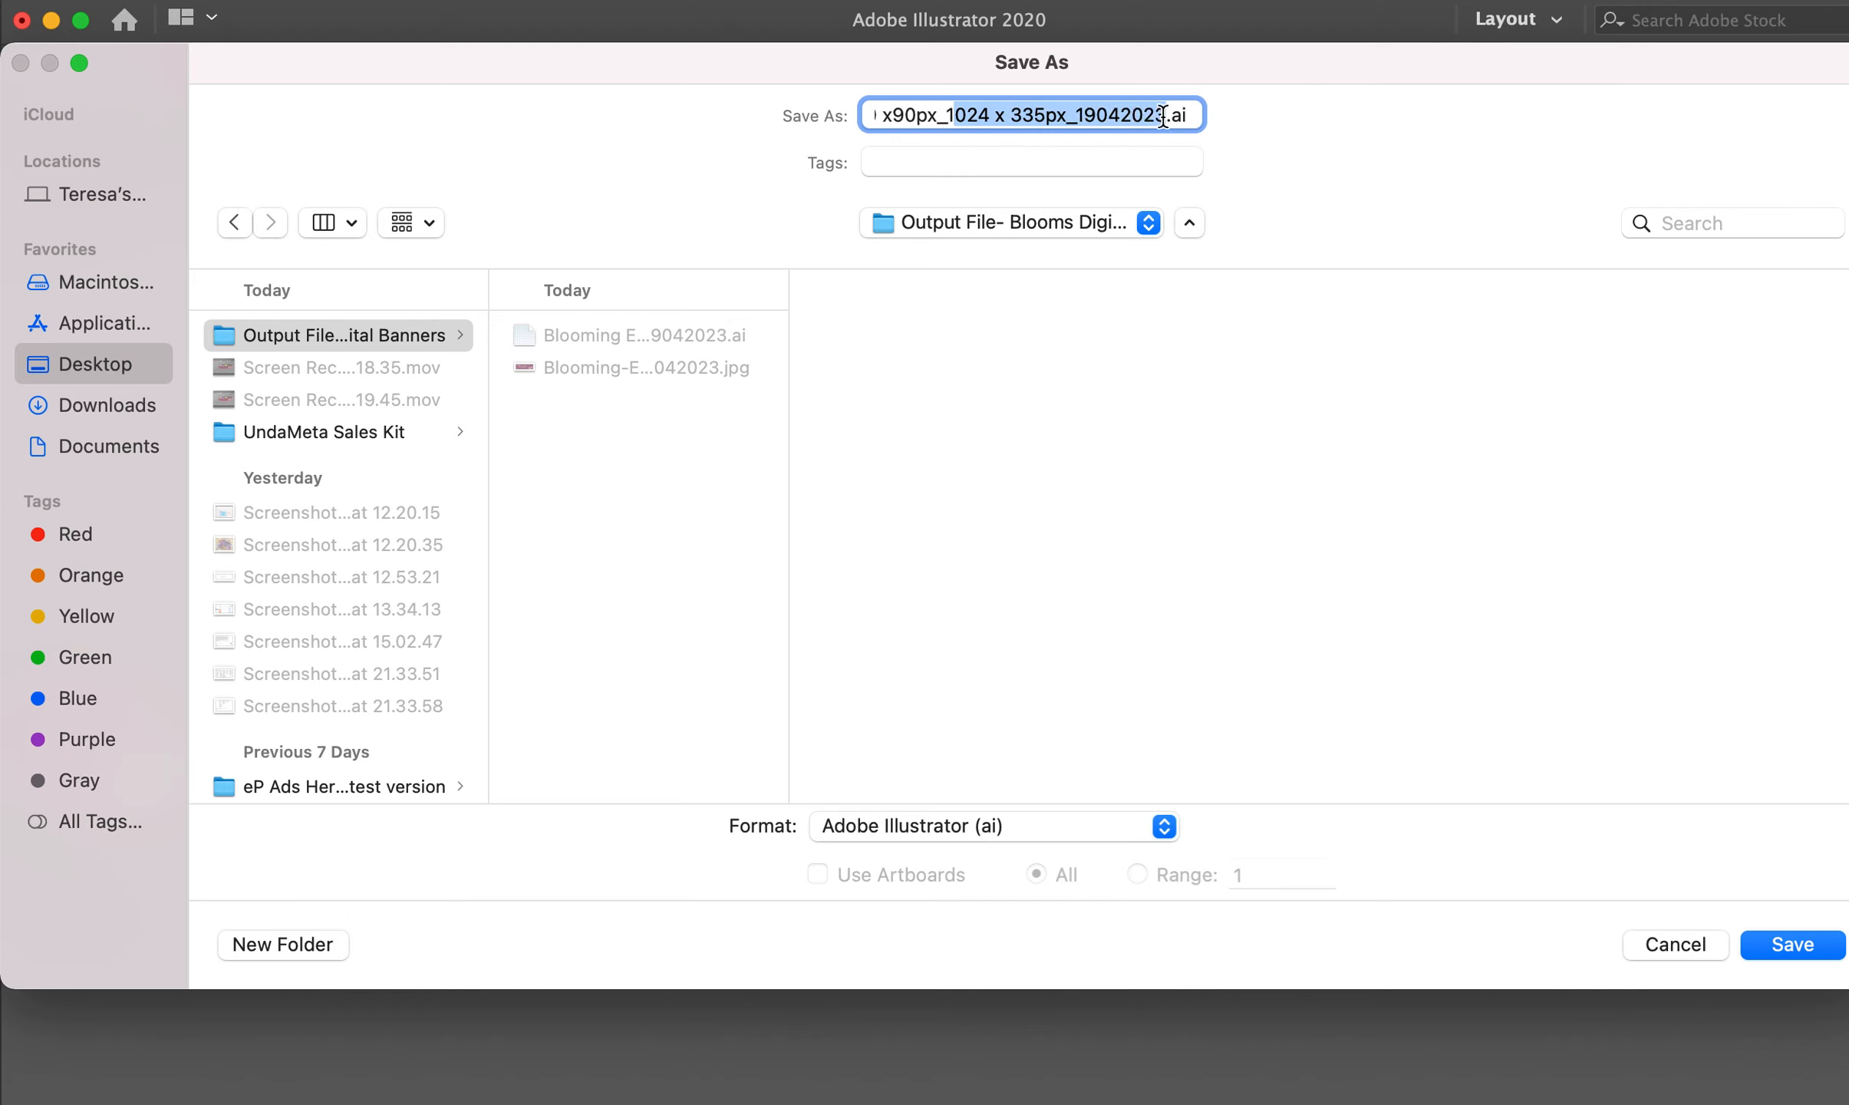
{"action": "key", "text": "BackSpace"}
{"action": "key", "text": "BackSpace"}
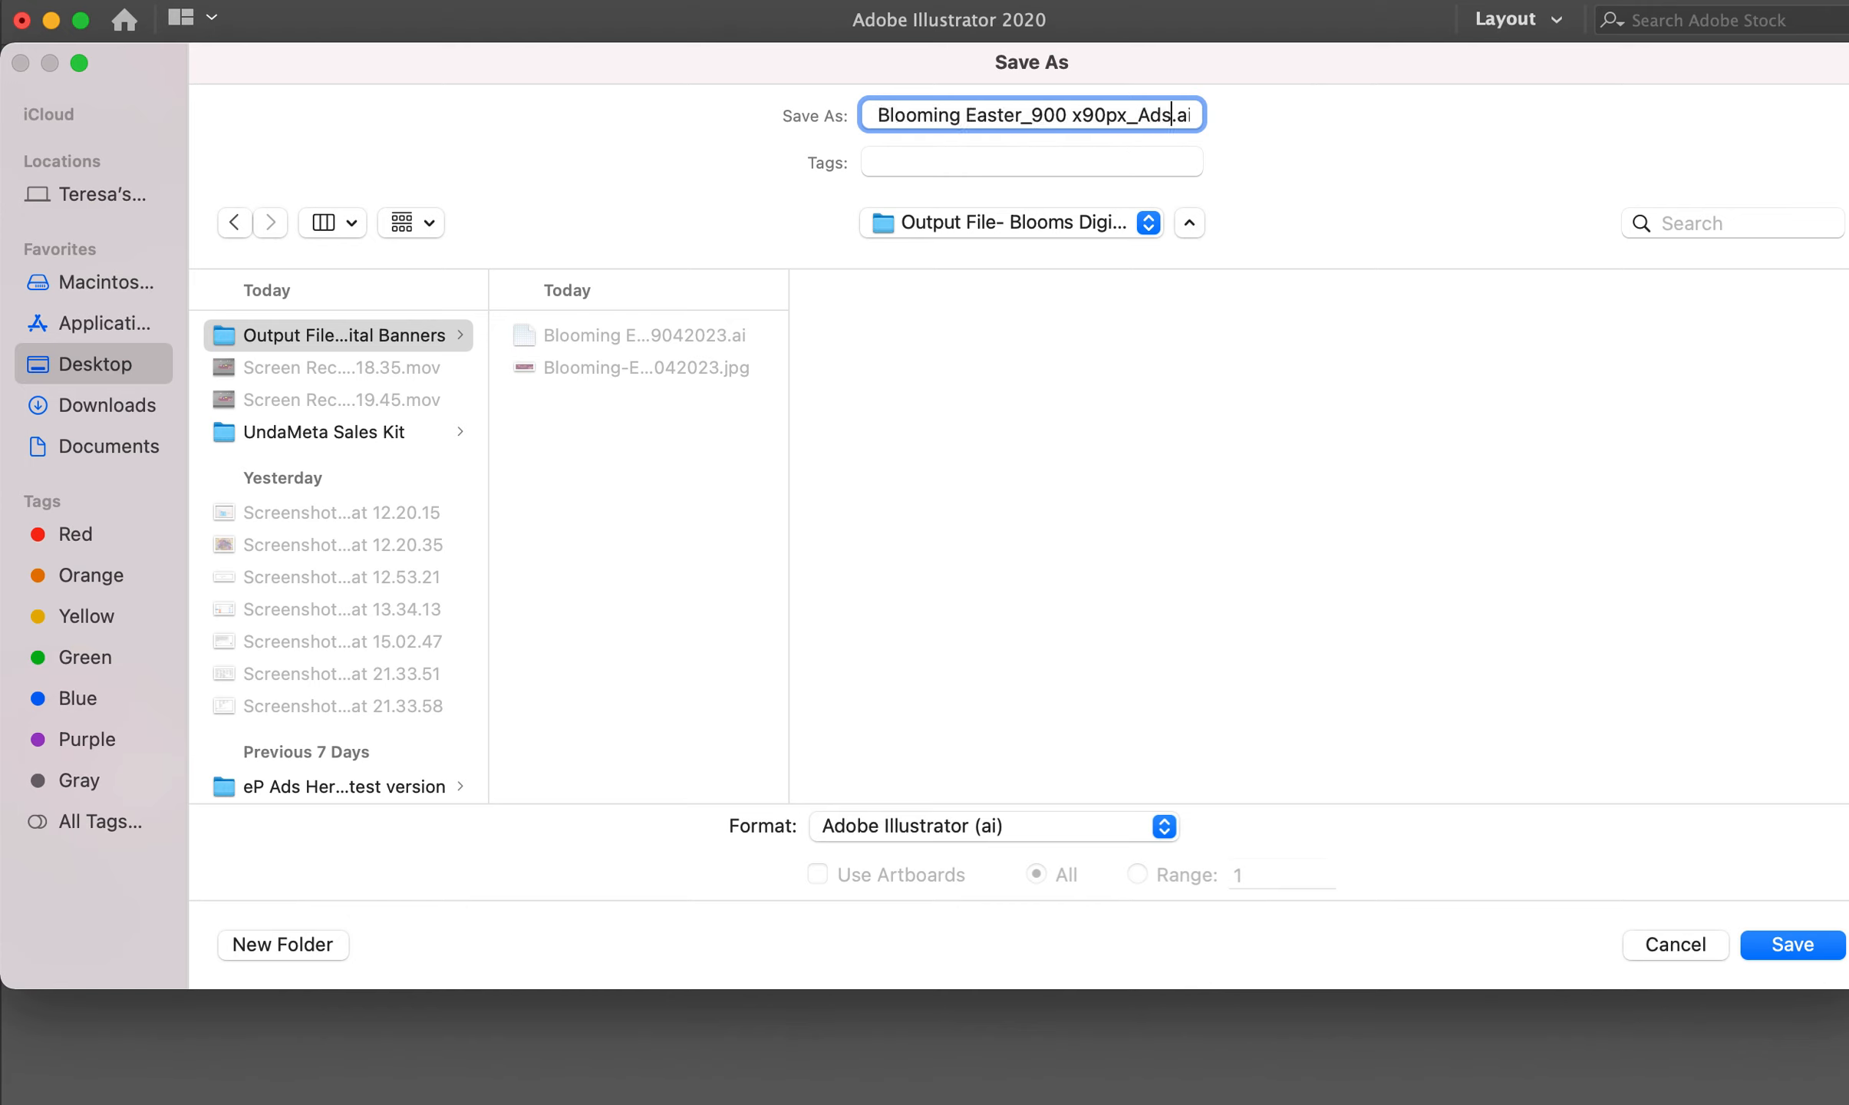
{"action": "key", "text": "Return"}
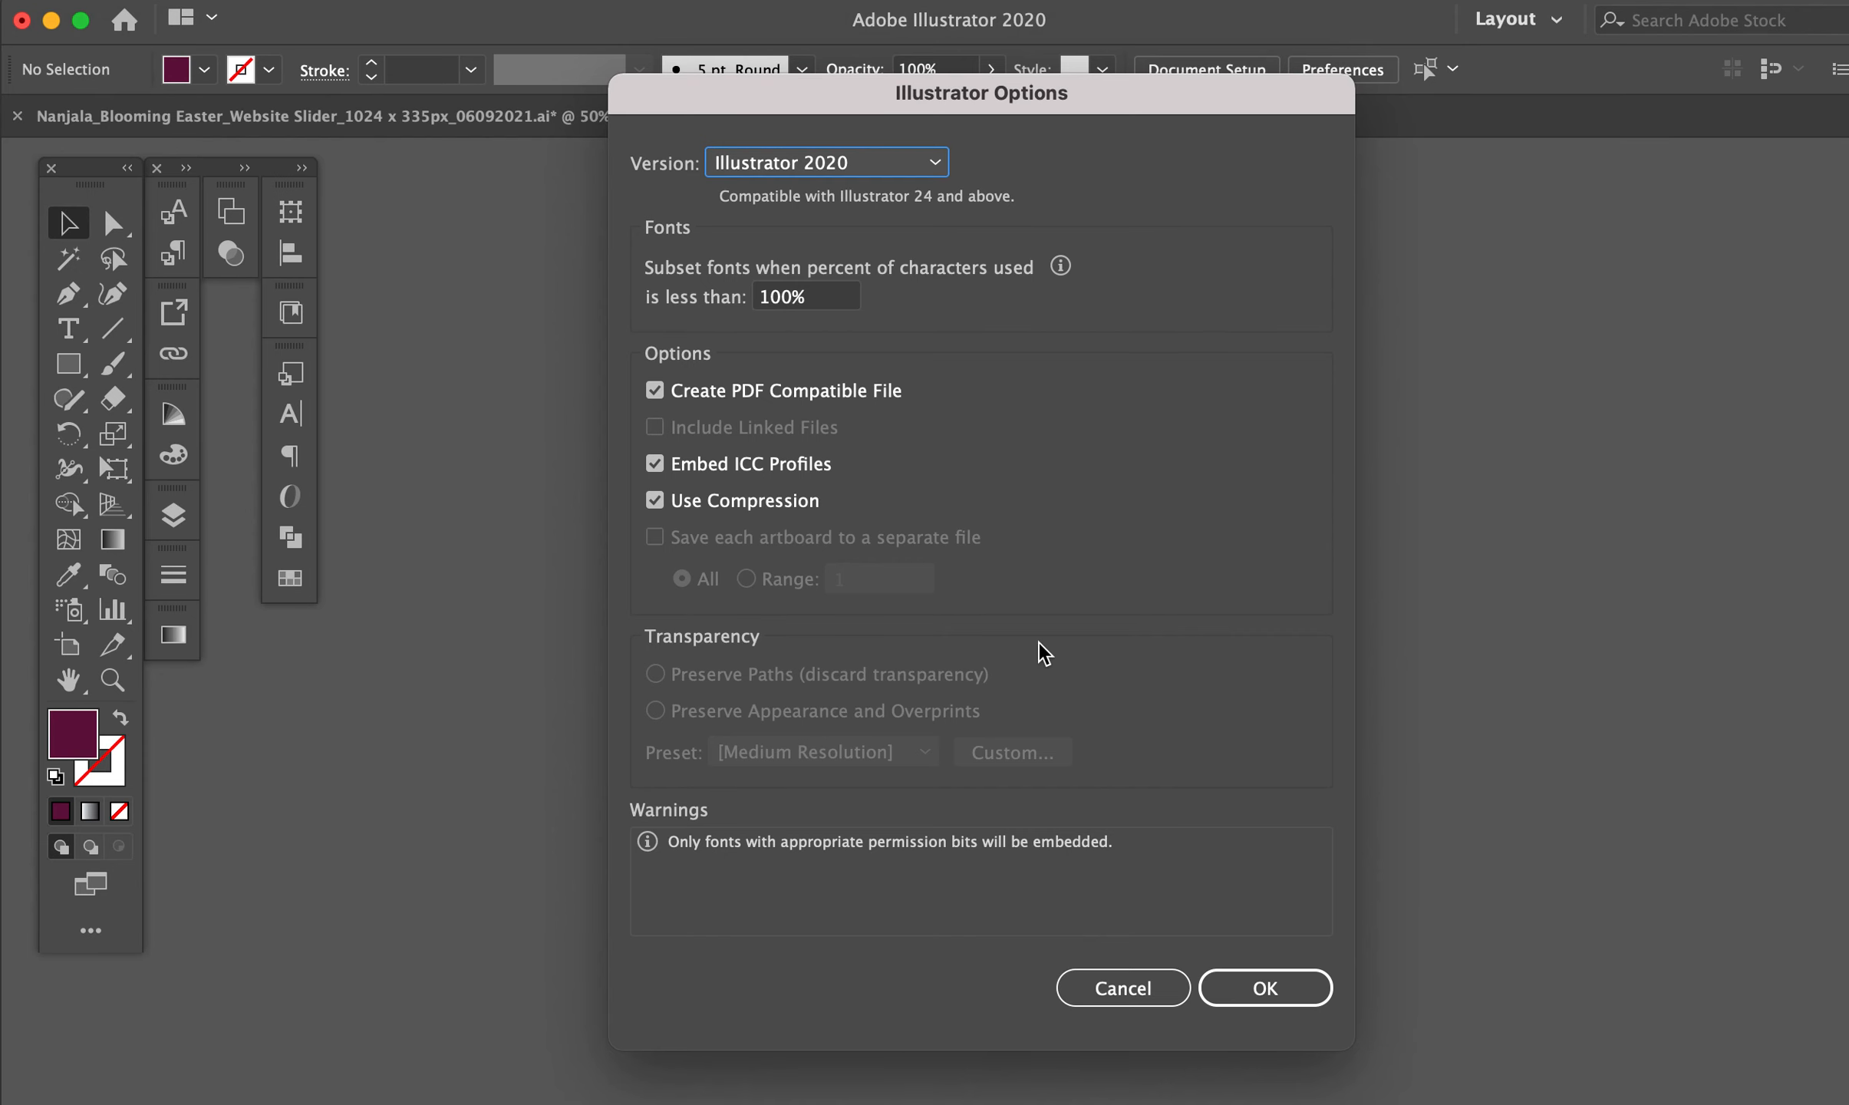
{"action": "key", "text": "Return"}
Export the square artwork for web as a 900 x 900 px JPEG at maximum quality, named Blooming-Easter_900-x90px_Ads
{"action": "left_click", "coordinate": [230, 4]}
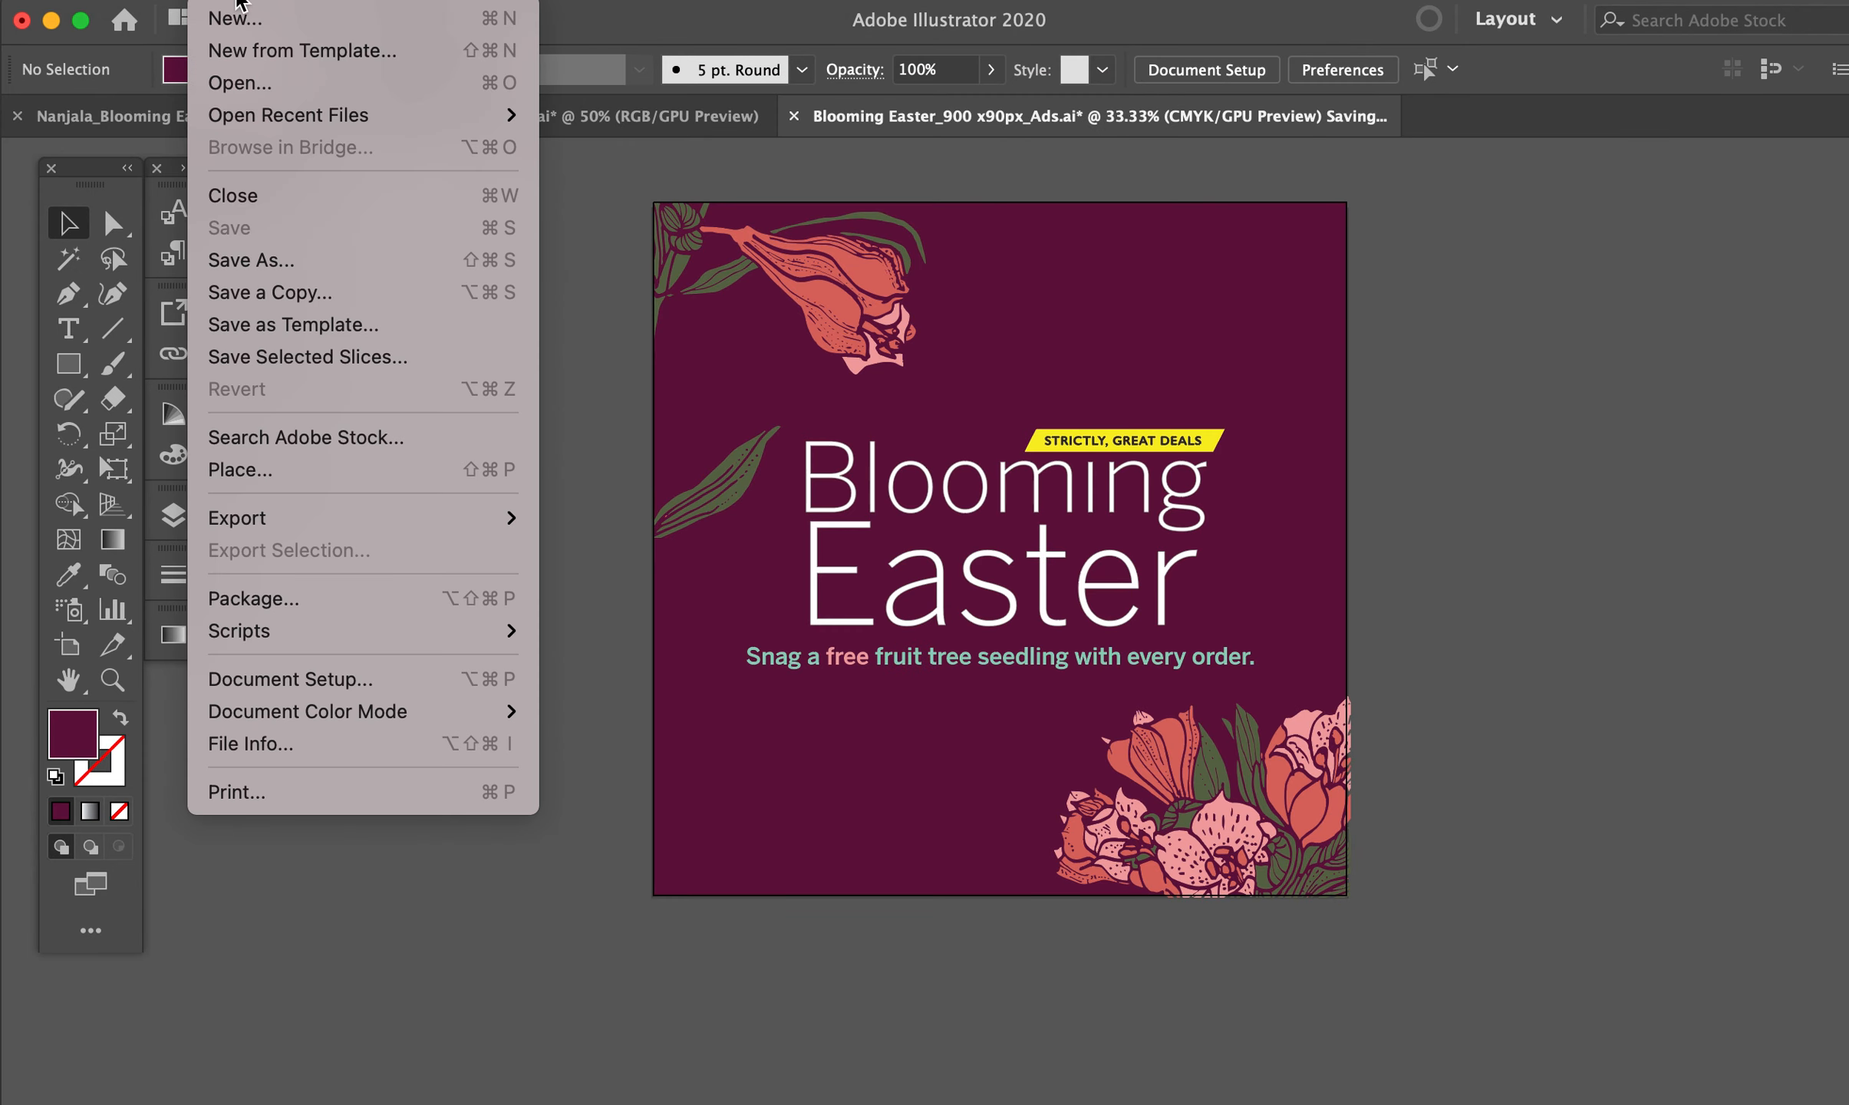
{"action": "mouse_move", "coordinate": [302, 516]}
{"action": "left_click", "coordinate": [659, 585]}
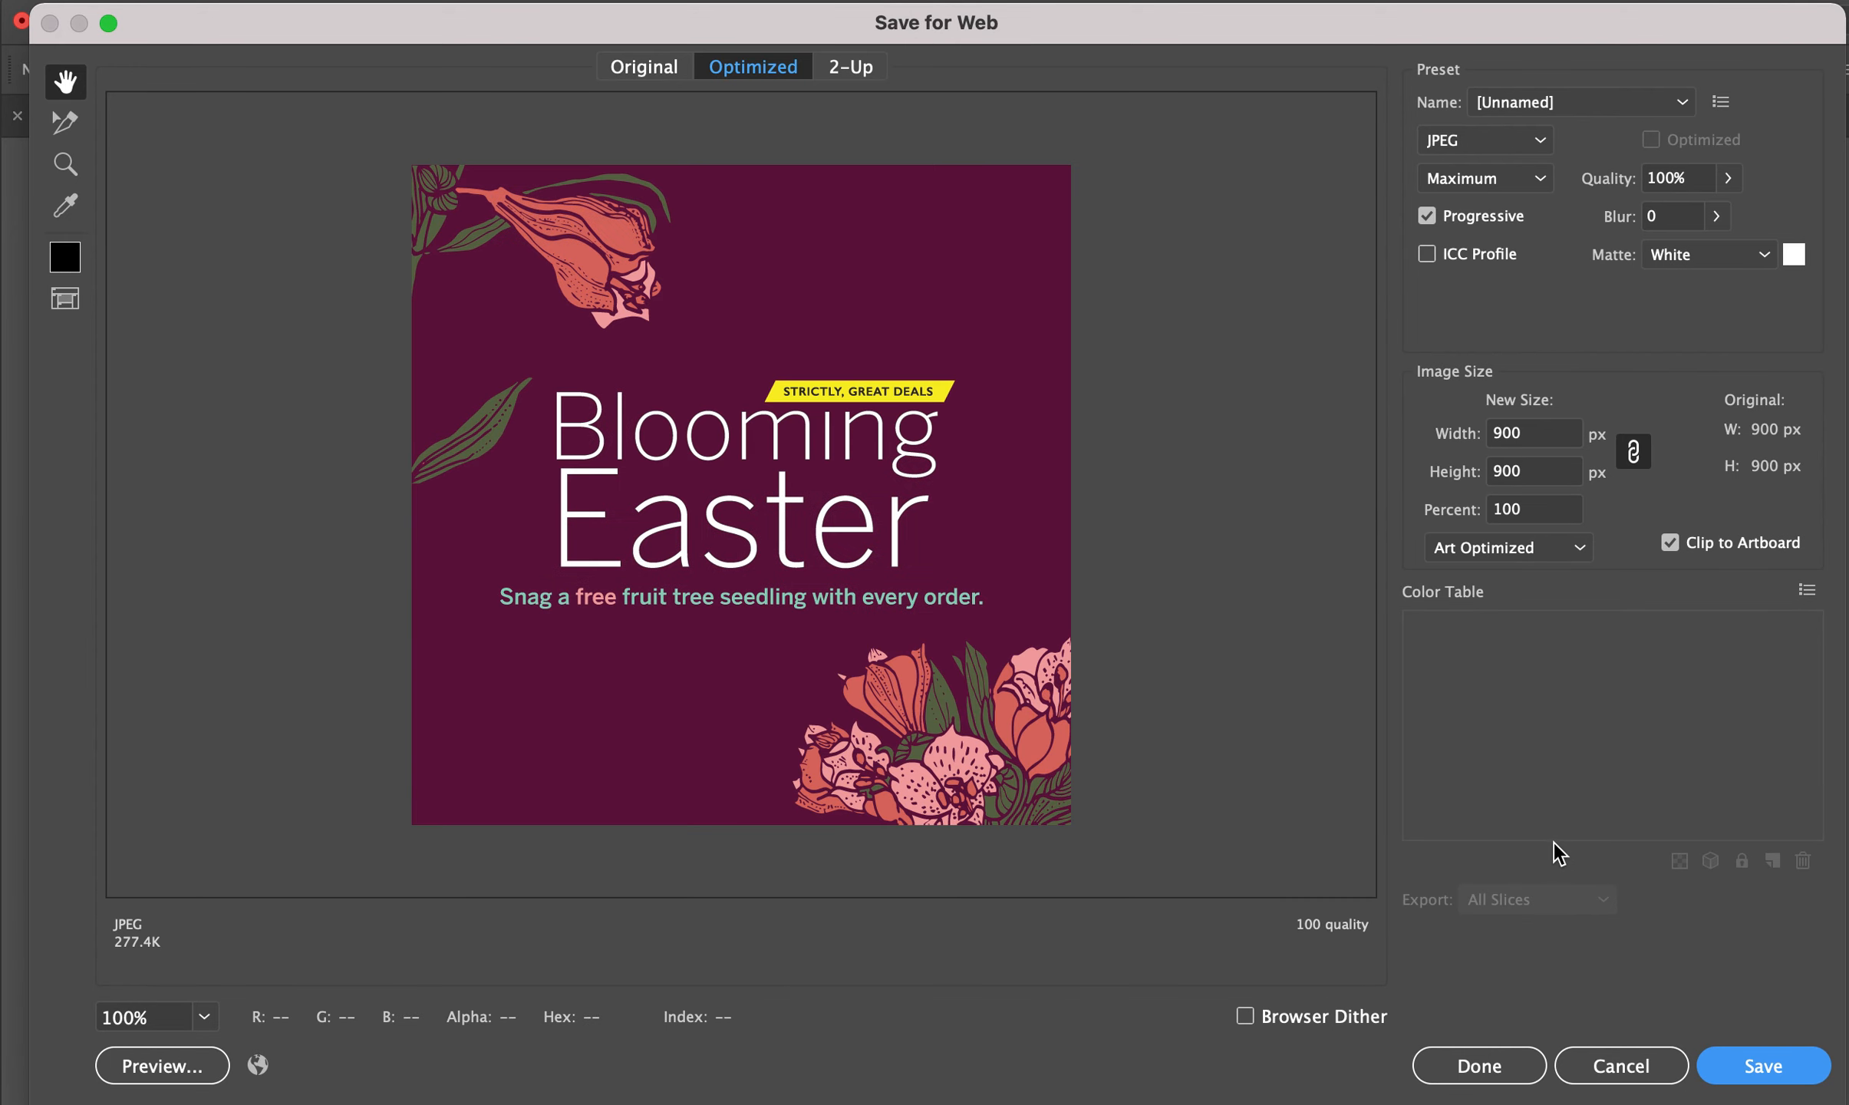
{"action": "left_click", "coordinate": [1746, 1060]}
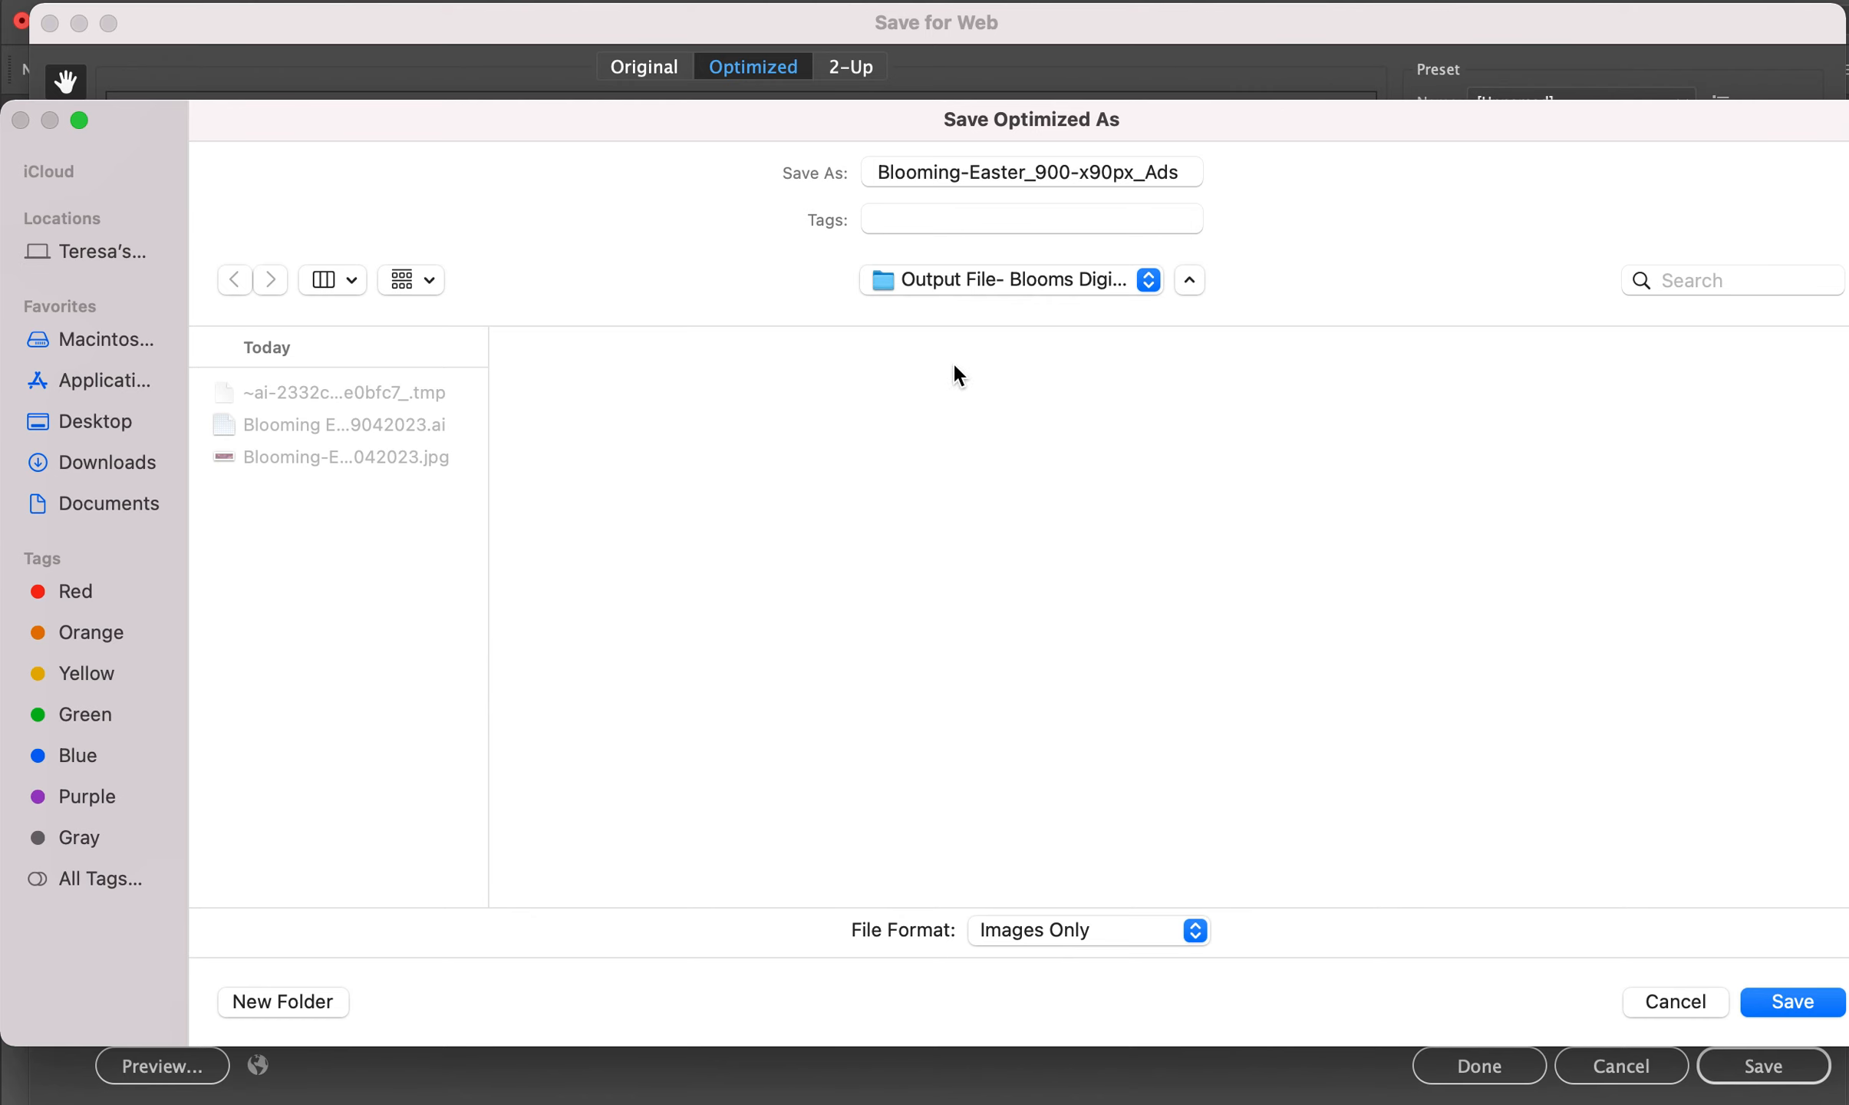
{"action": "left_click", "coordinate": [1792, 1003]}
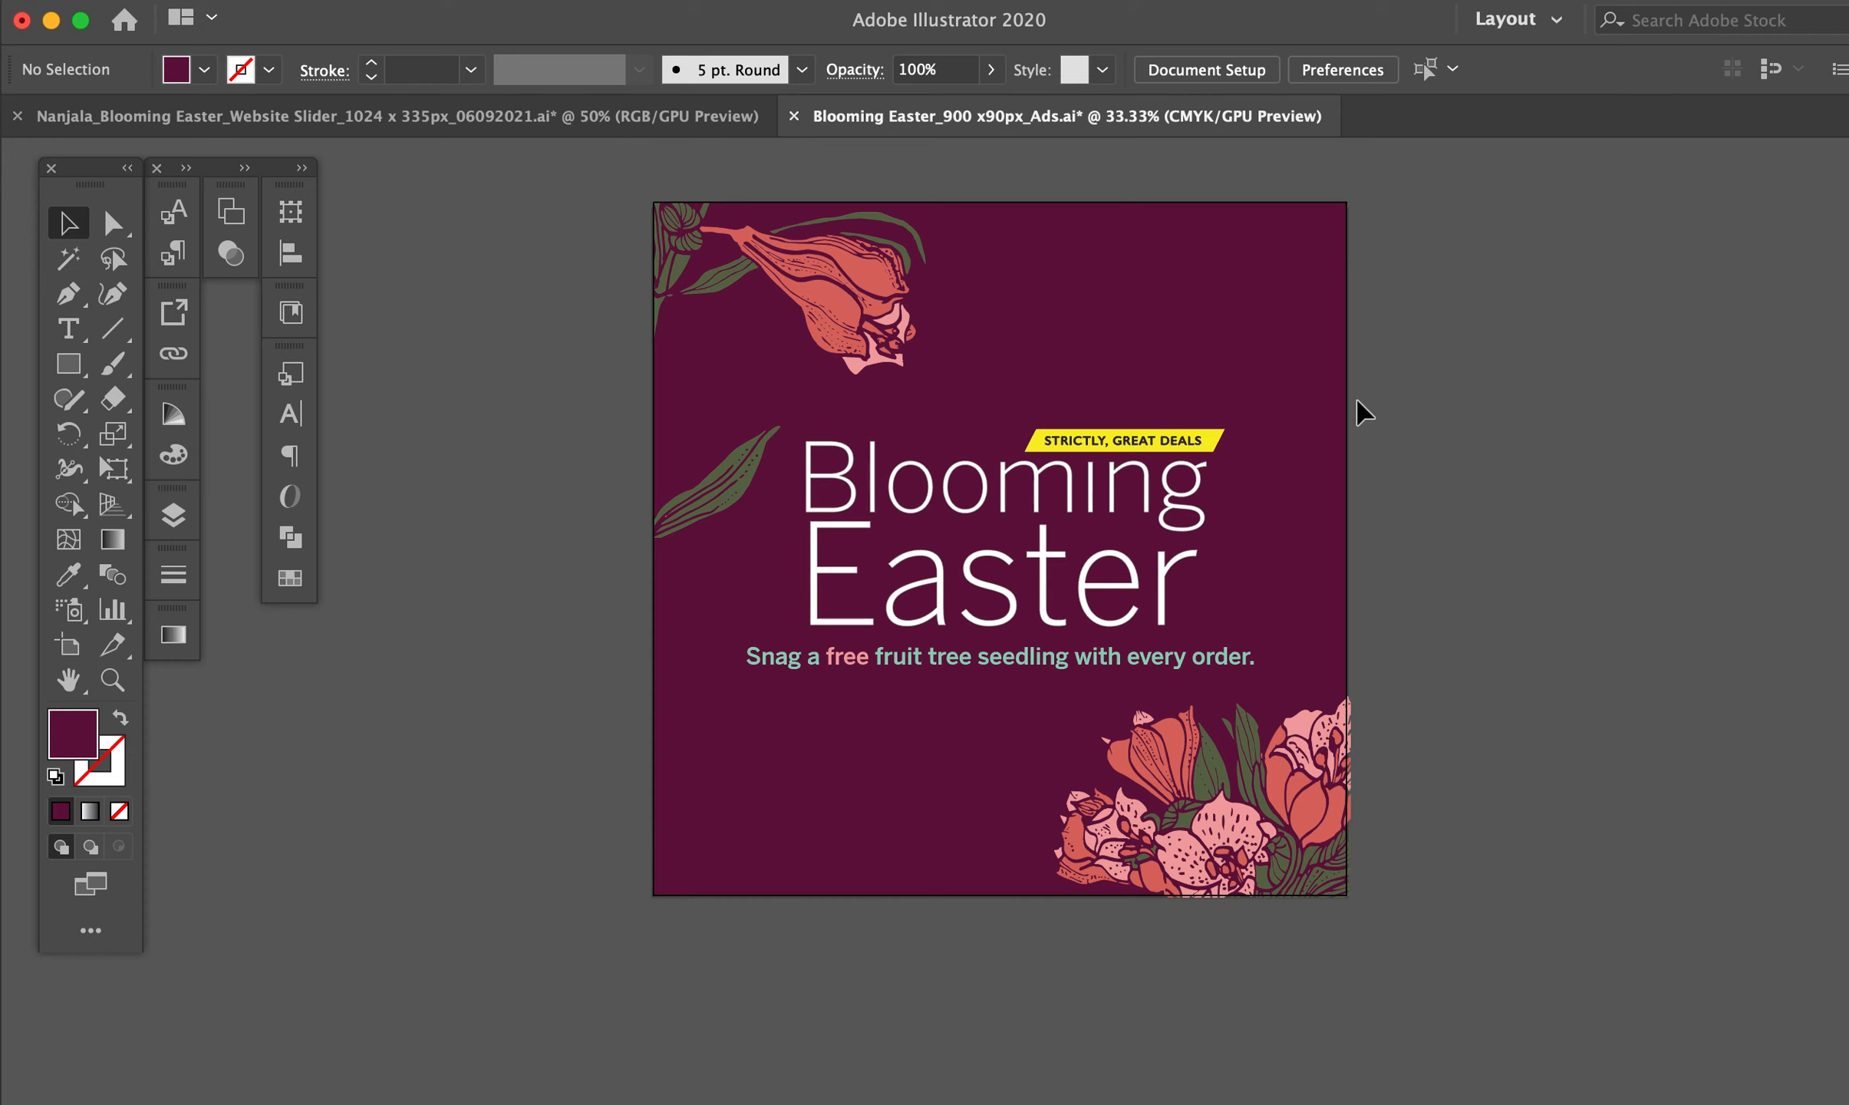
Create a new document 90 px wide and 1024 px high with a single artboard
{"action": "left_click", "coordinate": [577, 119]}
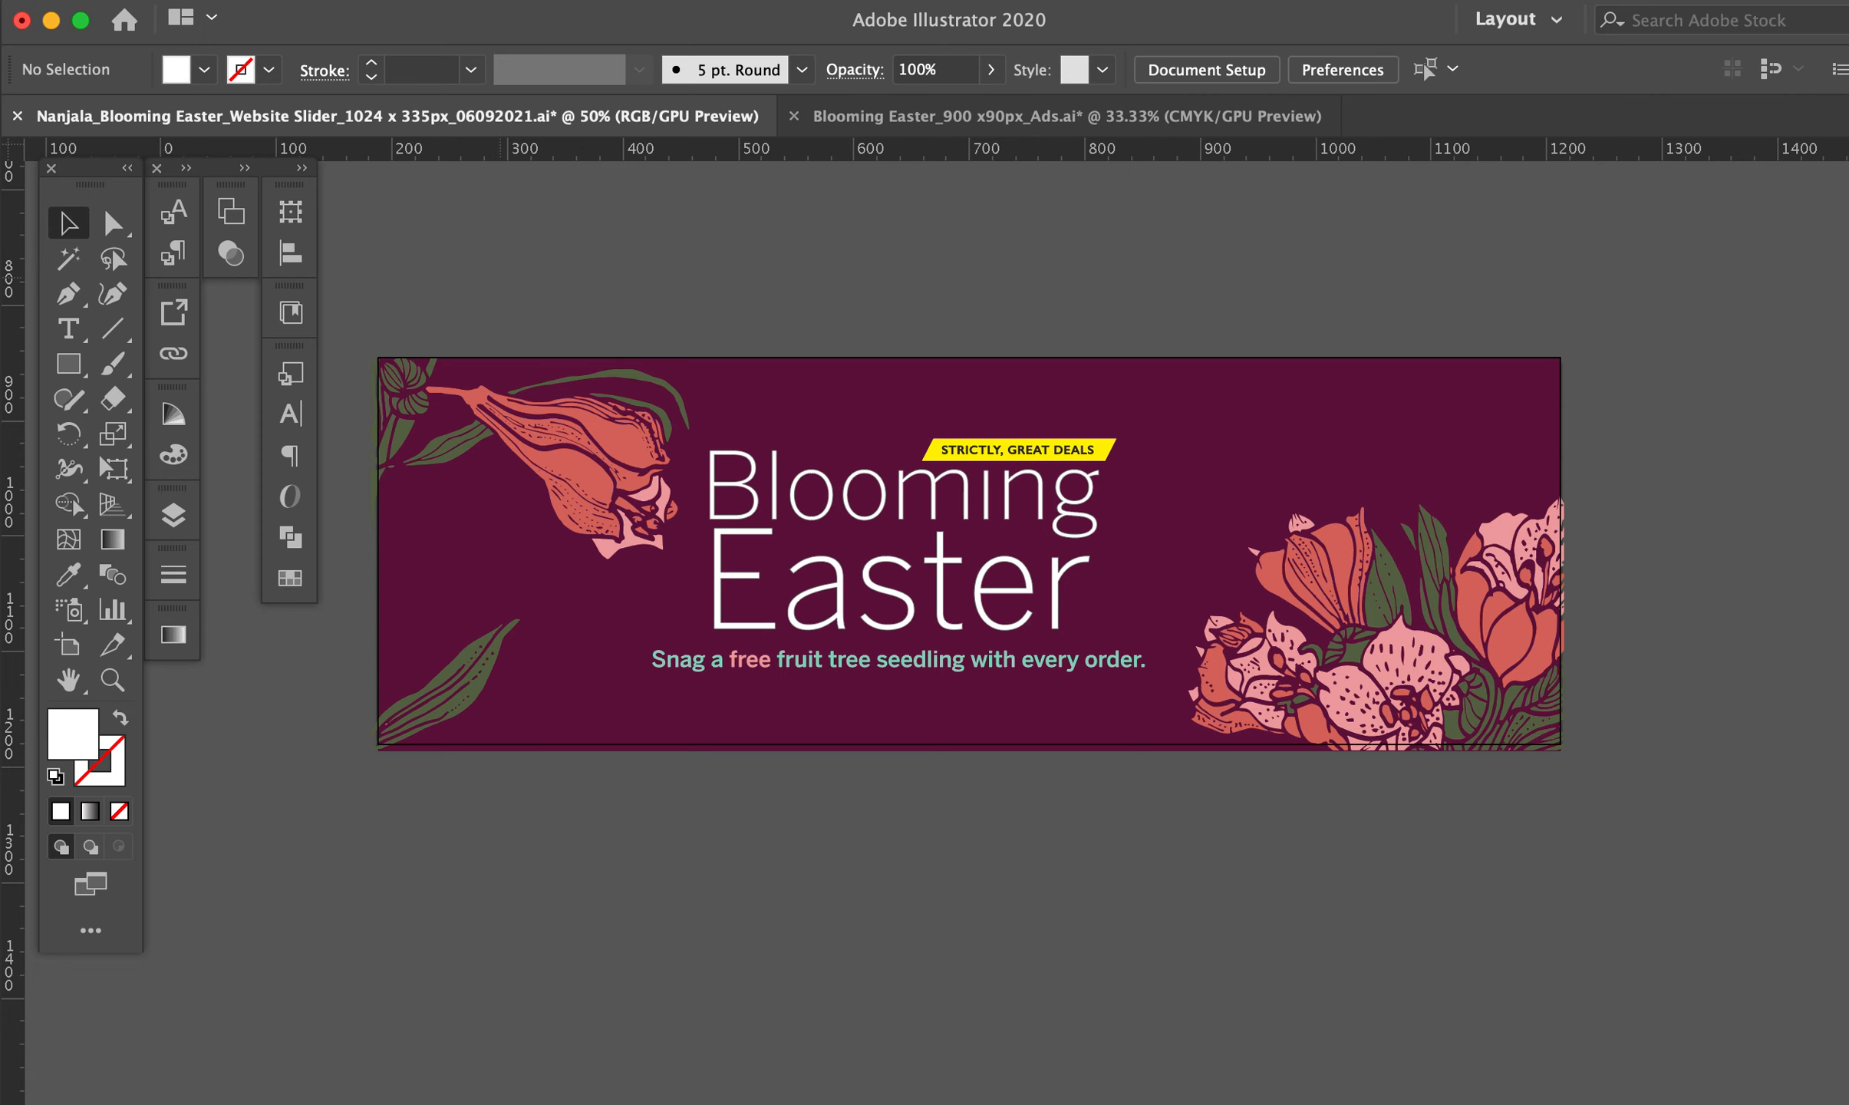
{"action": "left_click", "coordinate": [207, 2]}
{"action": "left_click", "coordinate": [247, 18]}
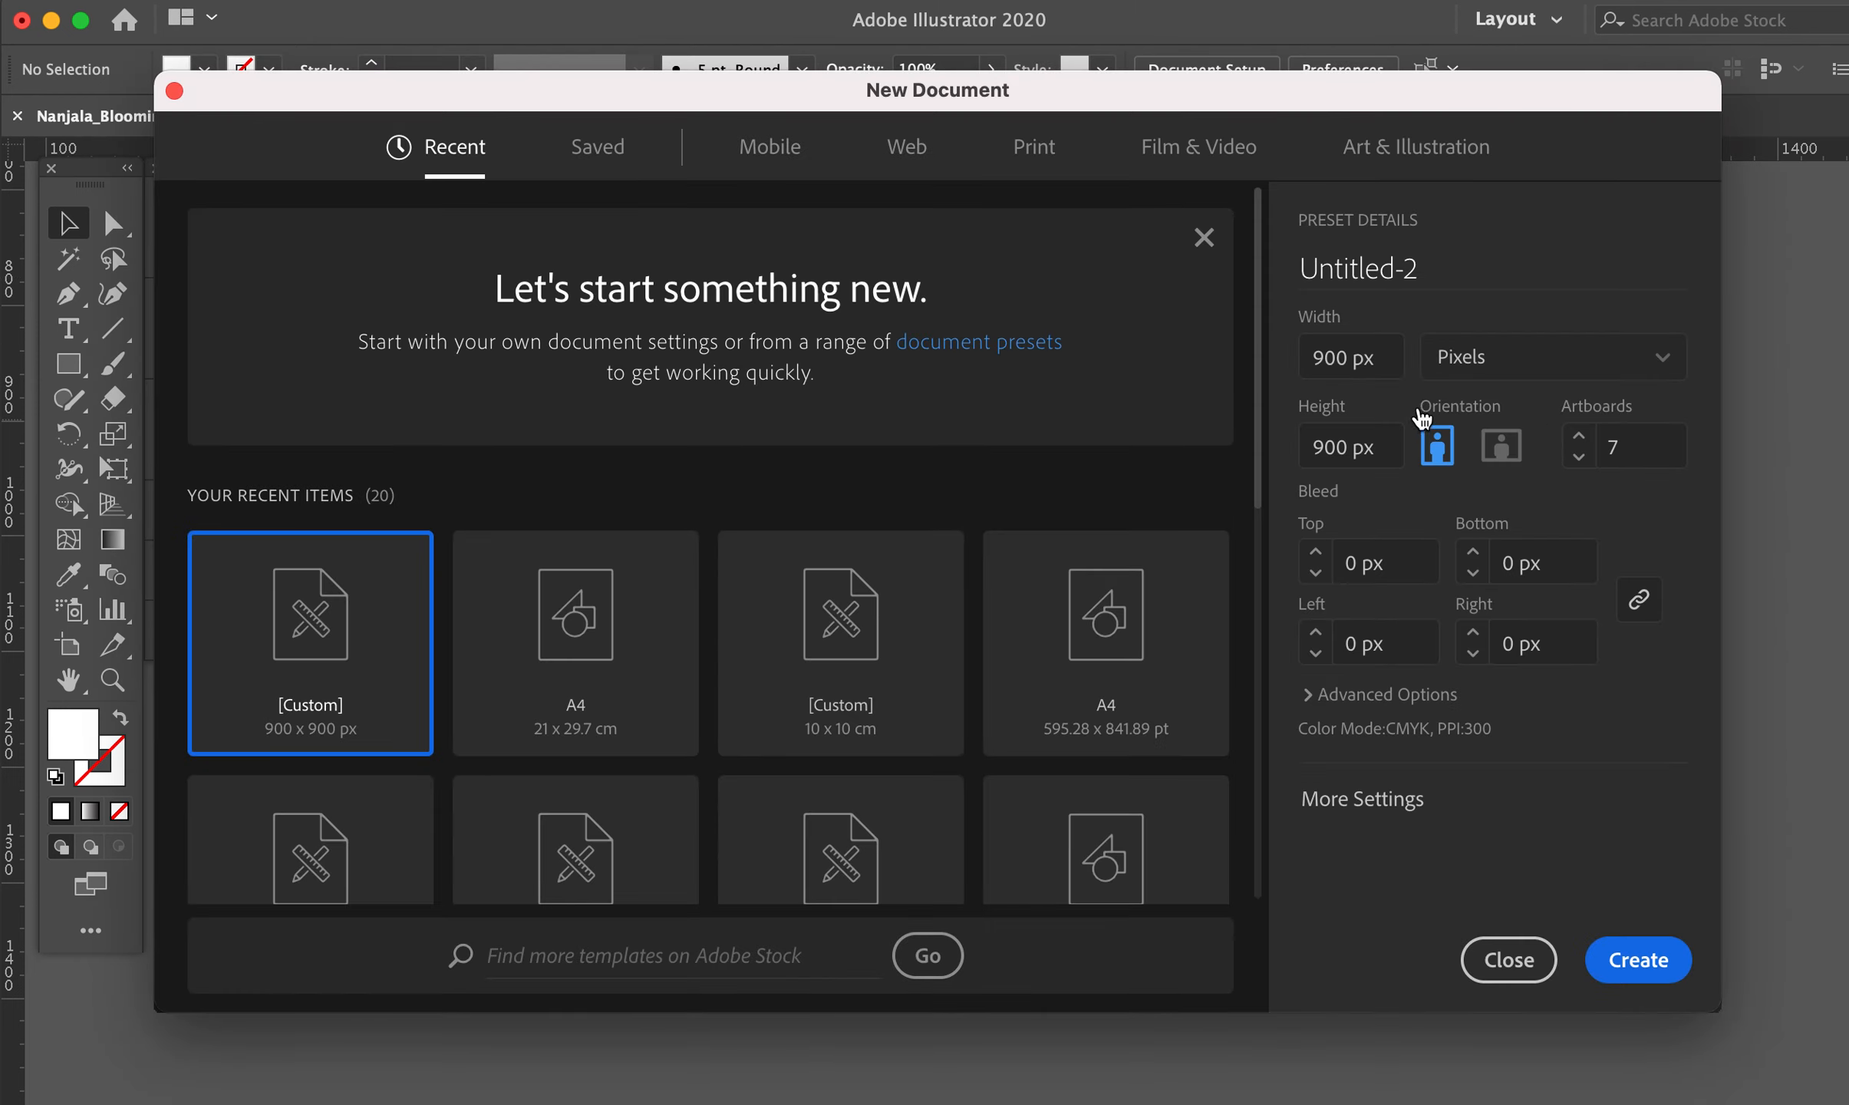
{"action": "left_click", "coordinate": [1349, 363]}
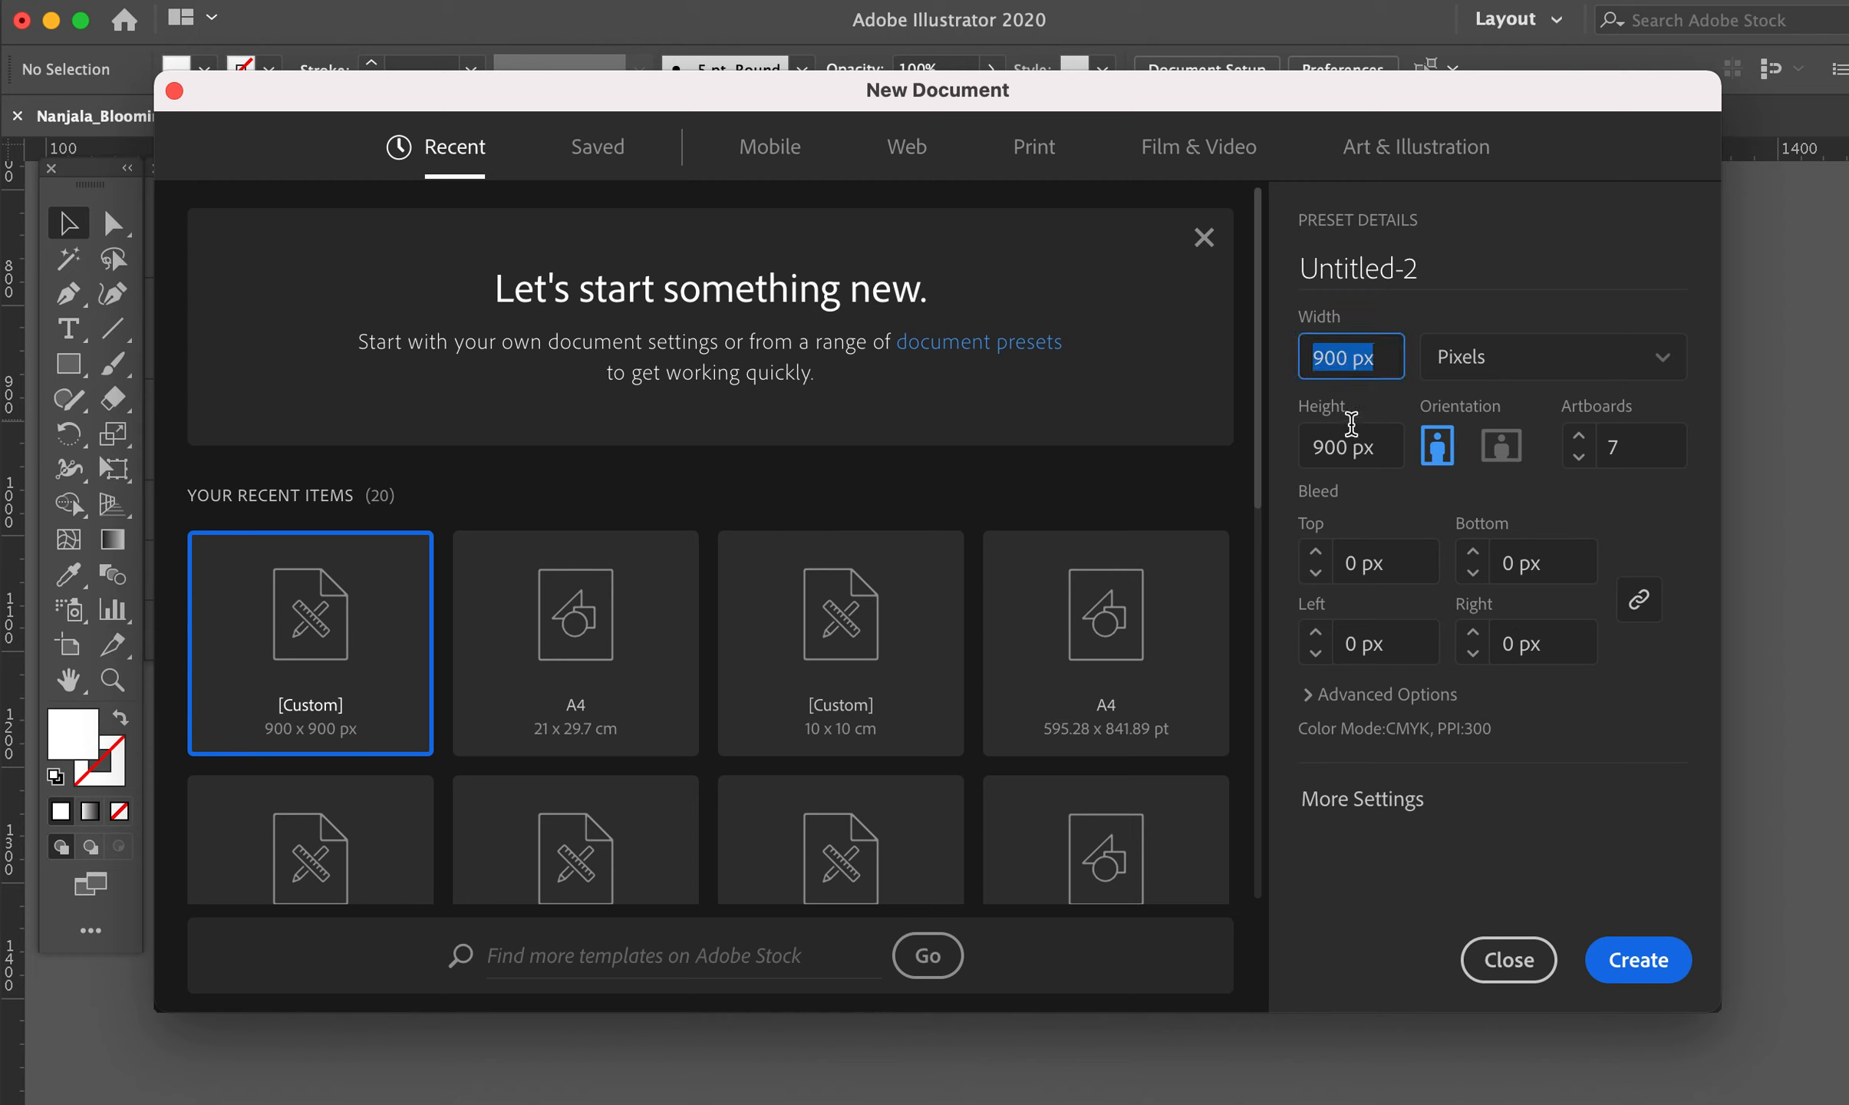
{"action": "type", "text": "90"}
{"action": "left_click", "coordinate": [1325, 447]}
{"action": "type", "text": "1024"}
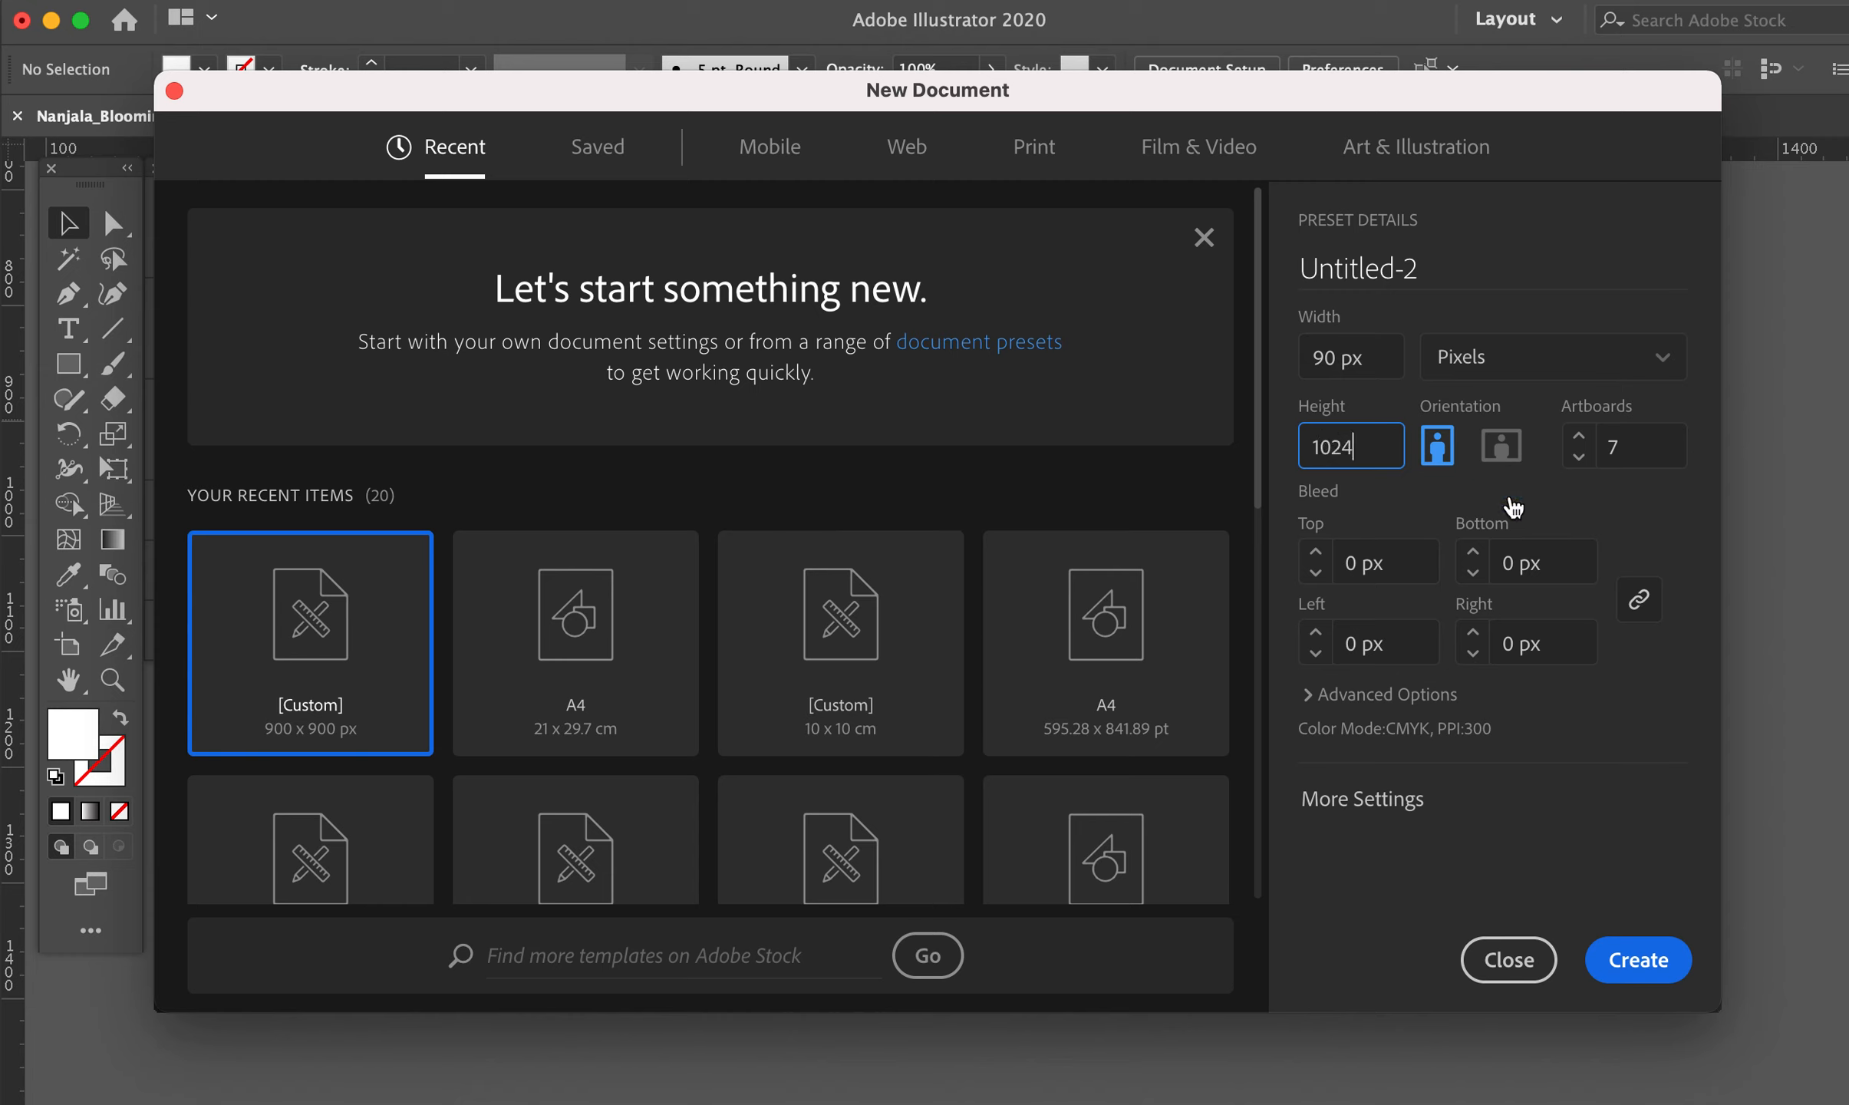
{"action": "left_click", "coordinate": [1627, 439]}
{"action": "left_click", "coordinate": [1640, 961]}
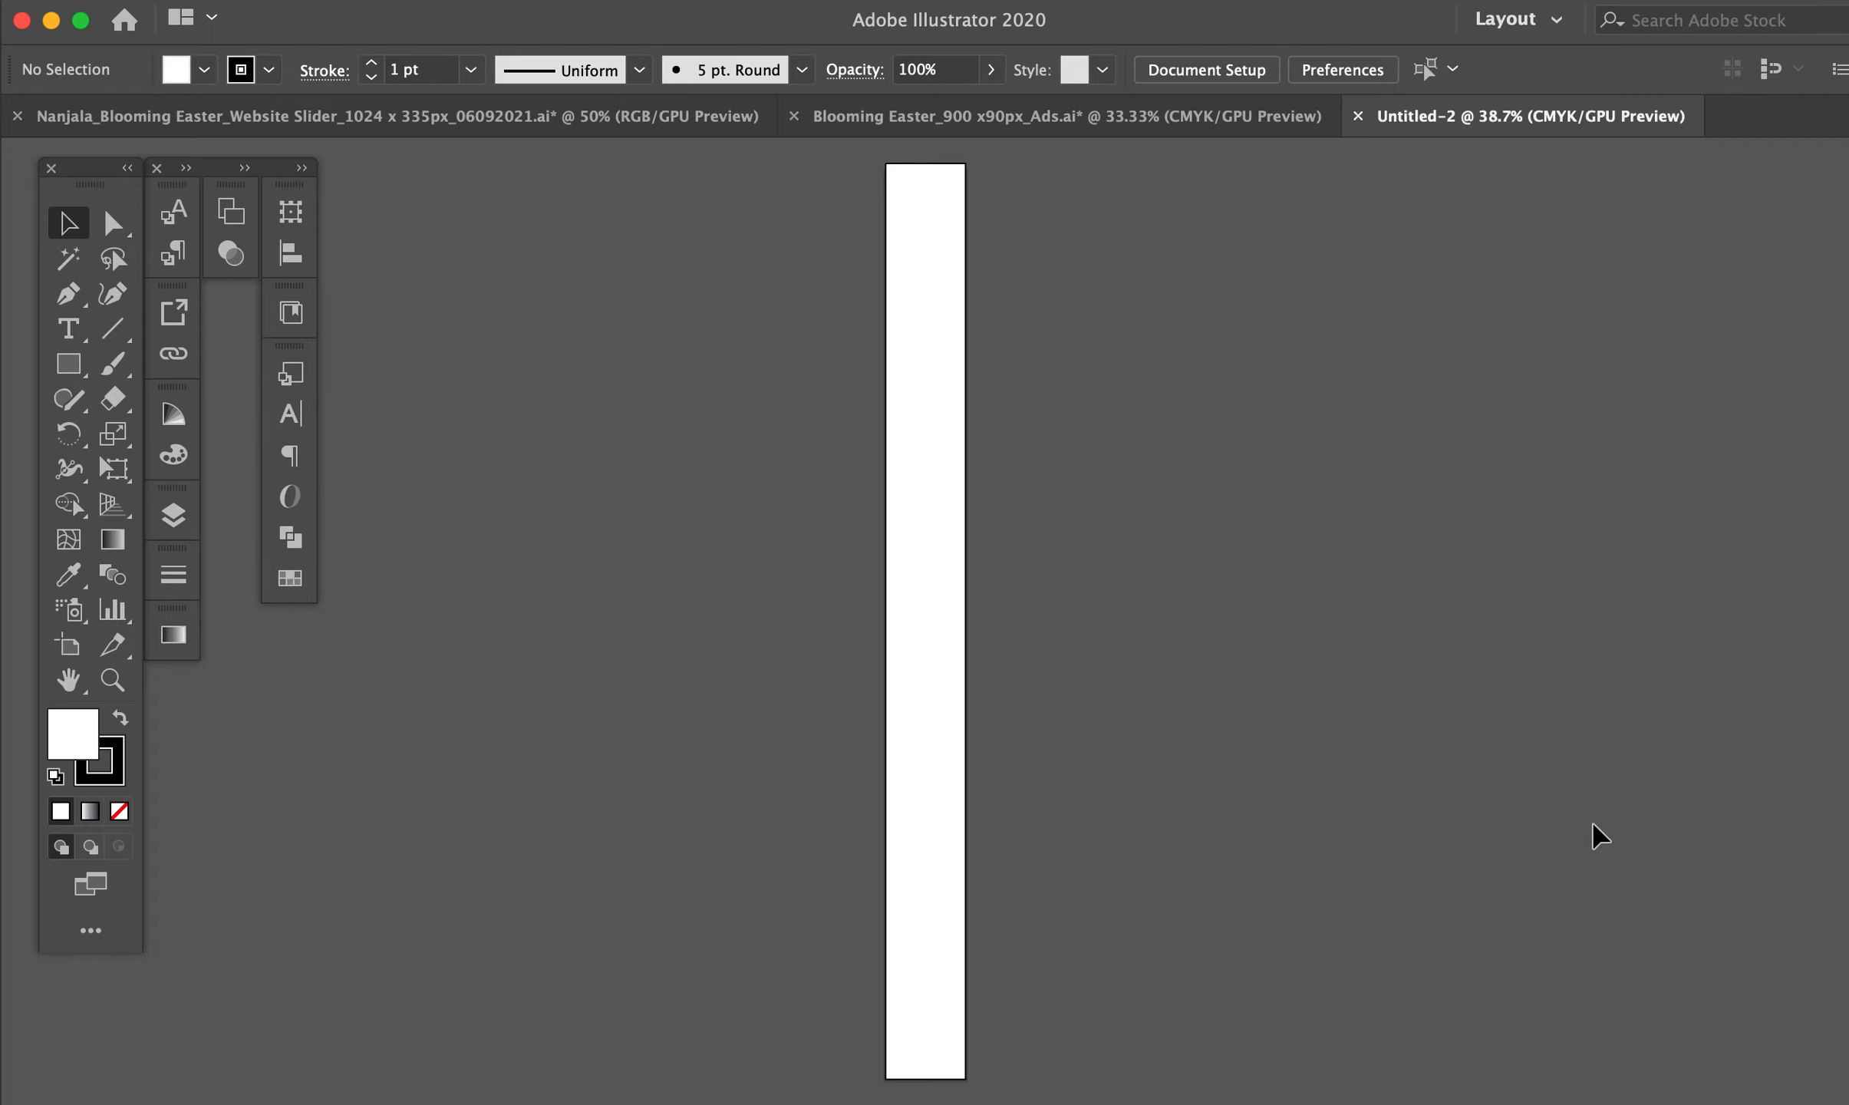
Paste the website slider artwork into the new document, ignoring the missing linked image, and place it beside the narrow artboard
{"action": "left_click", "coordinate": [1090, 617]}
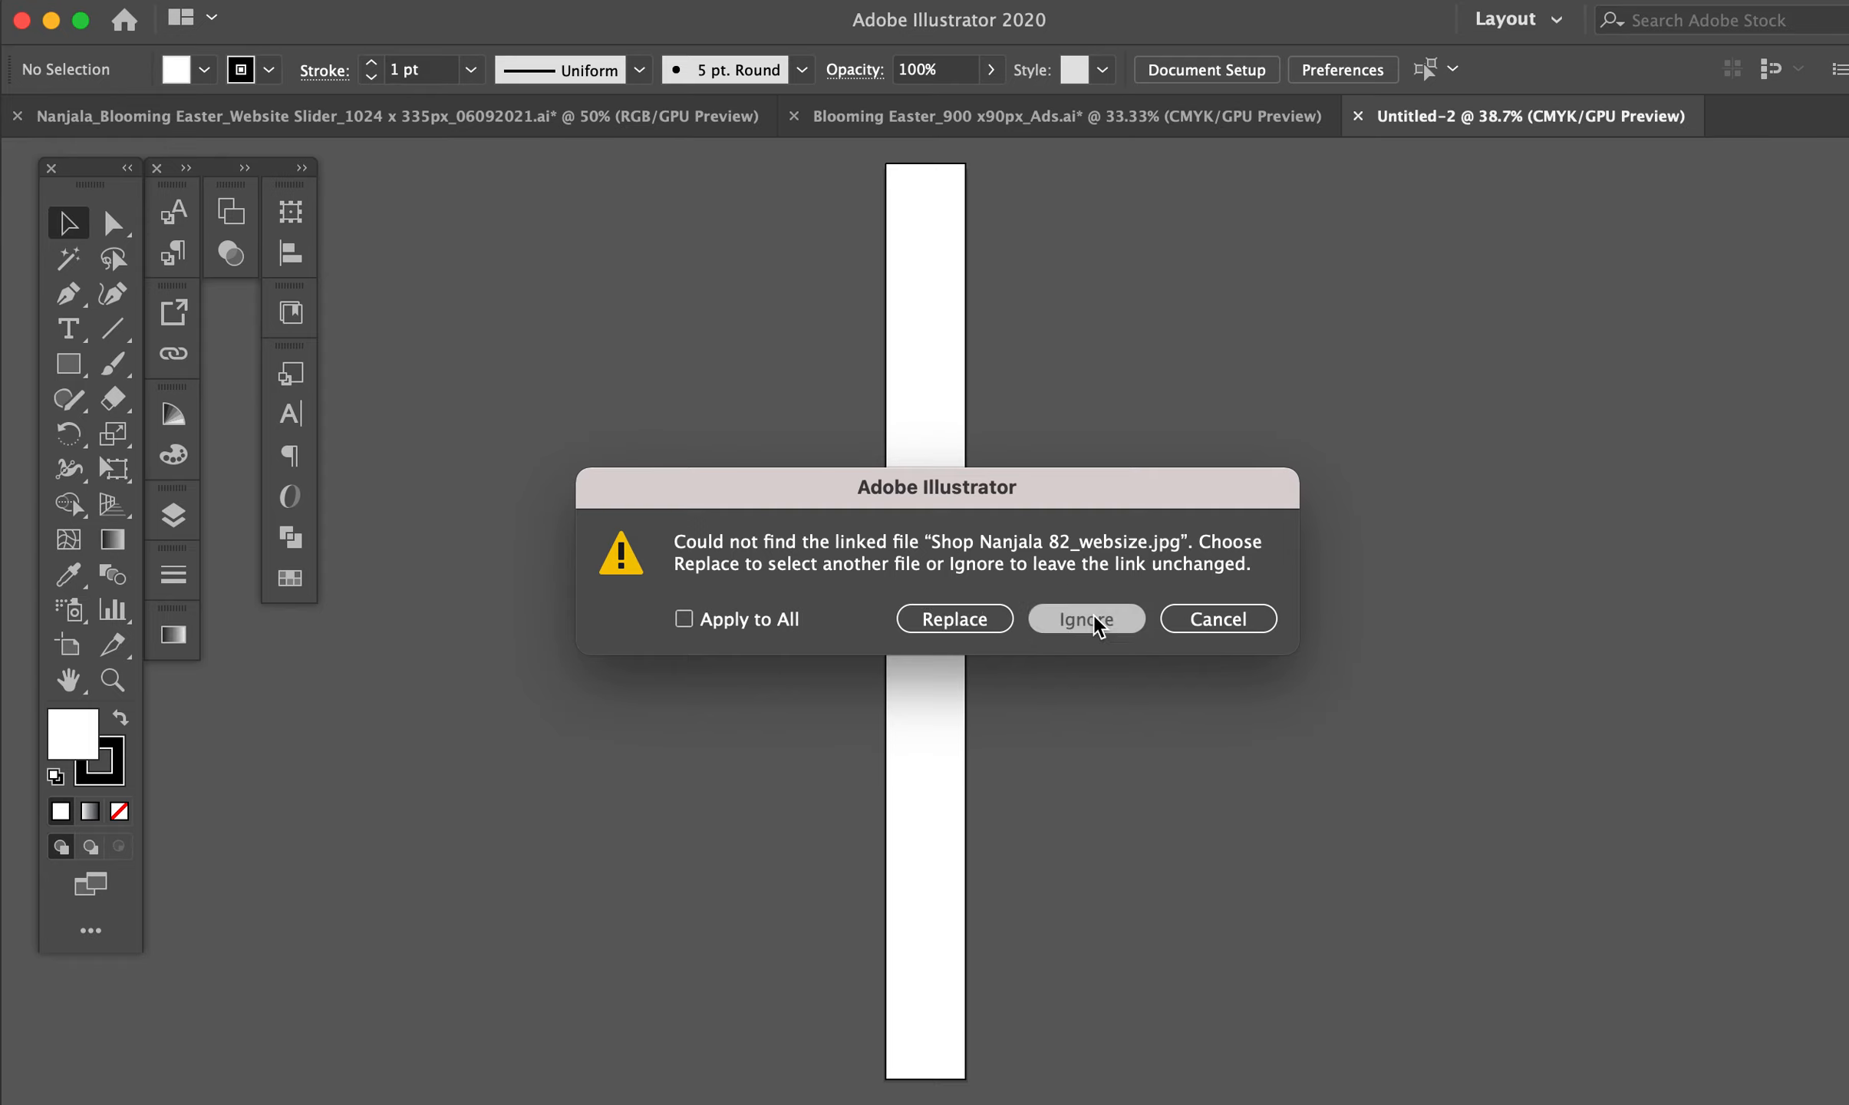
{"action": "left_click_drag", "start_coordinate": [525, 331], "coordinate": [852, 567]}
{"action": "left_click_drag", "start_coordinate": [1122, 641], "coordinate": [1350, 497]}
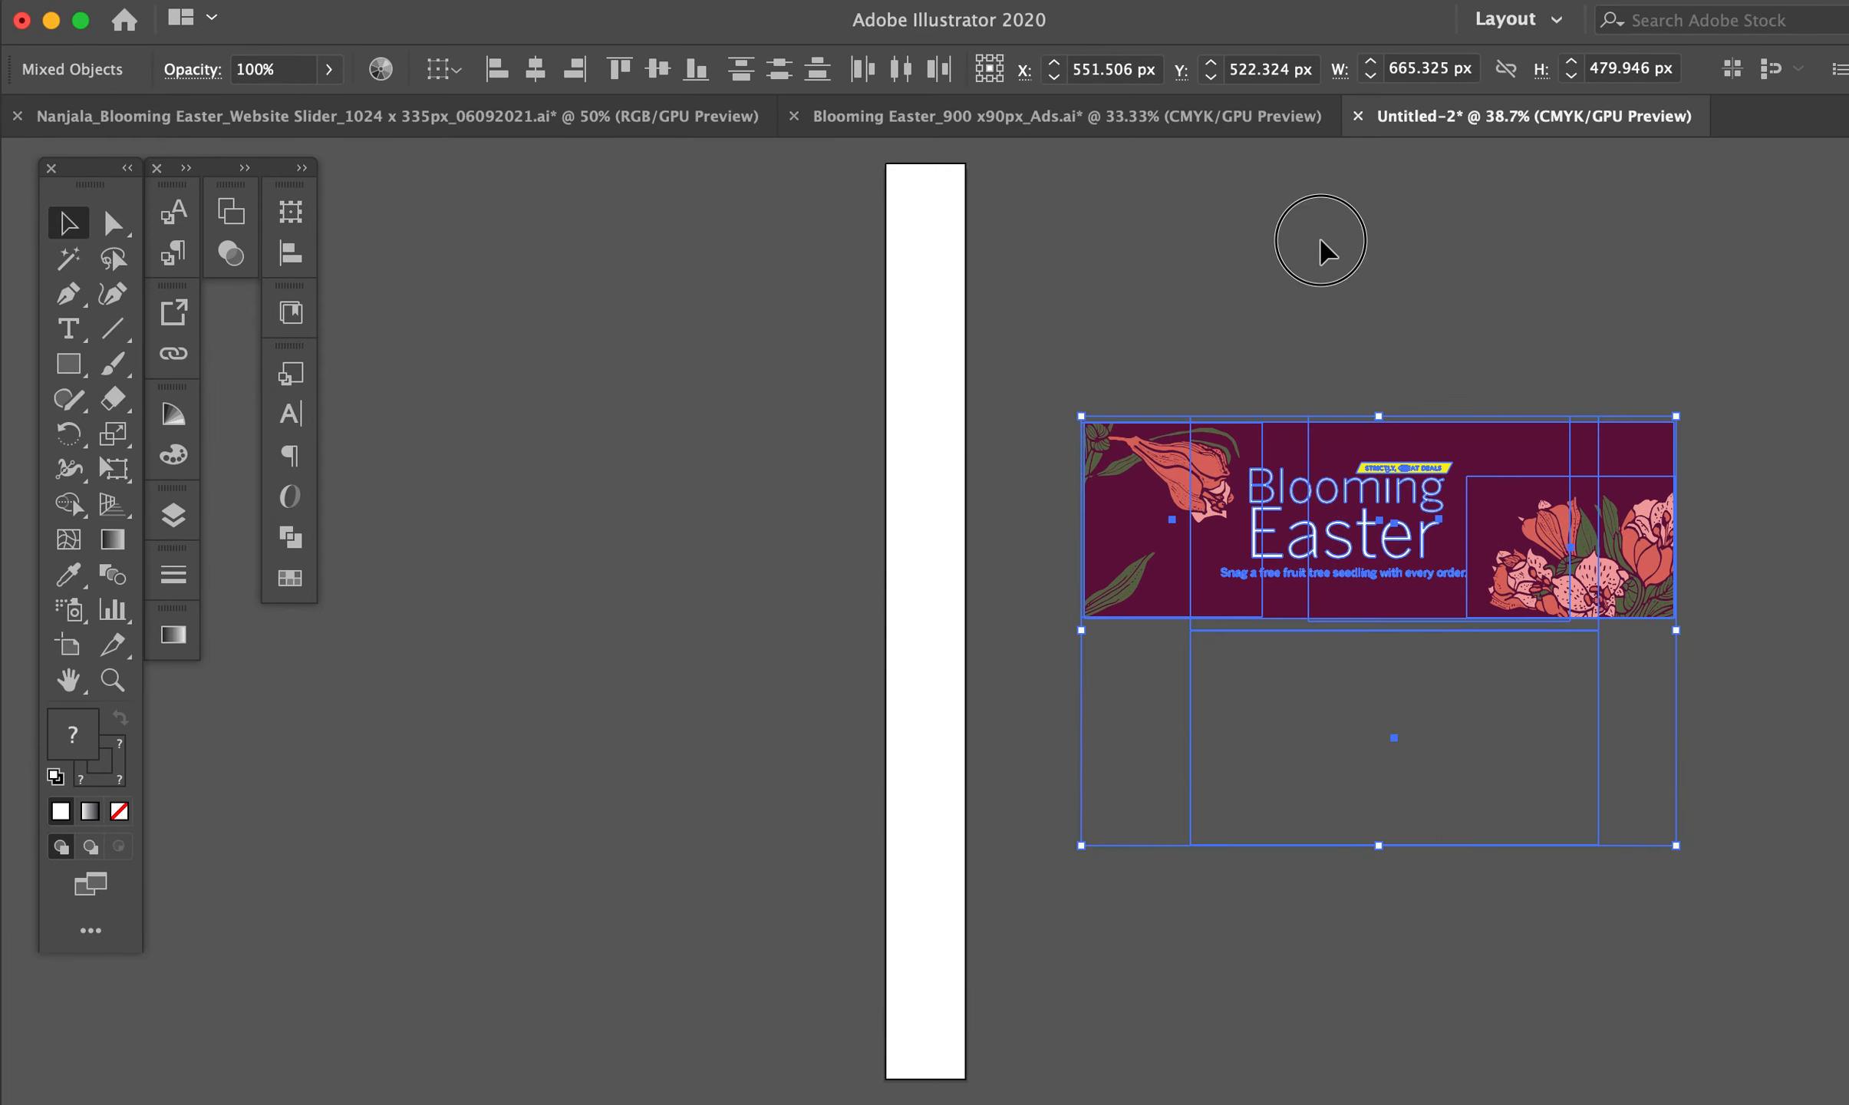
{"action": "left_click", "coordinate": [1321, 251]}
{"action": "left_click", "coordinate": [1339, 491]}
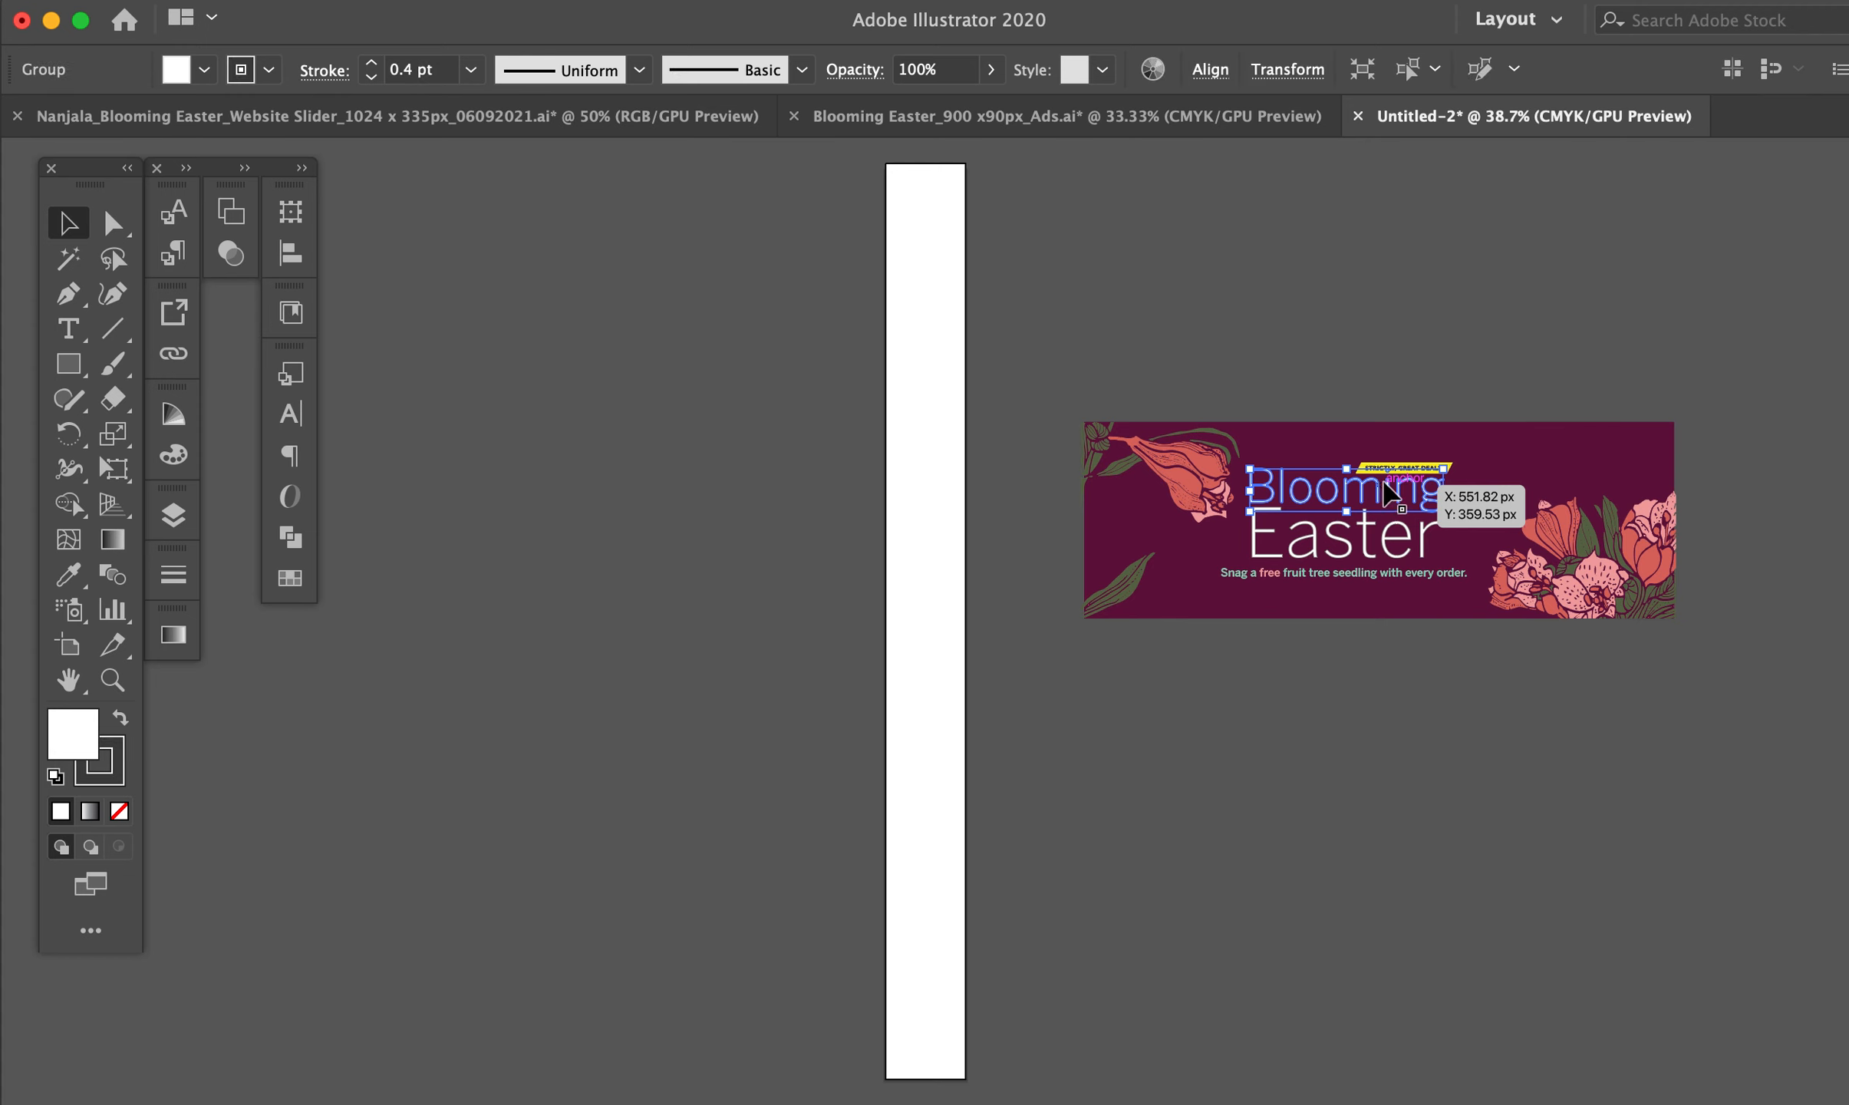
Copy the yellow label, Blooming Easter headline and tagline from the website slider document and paste them into the untitled narrow banner document
{"action": "left_click", "coordinate": [272, 116]}
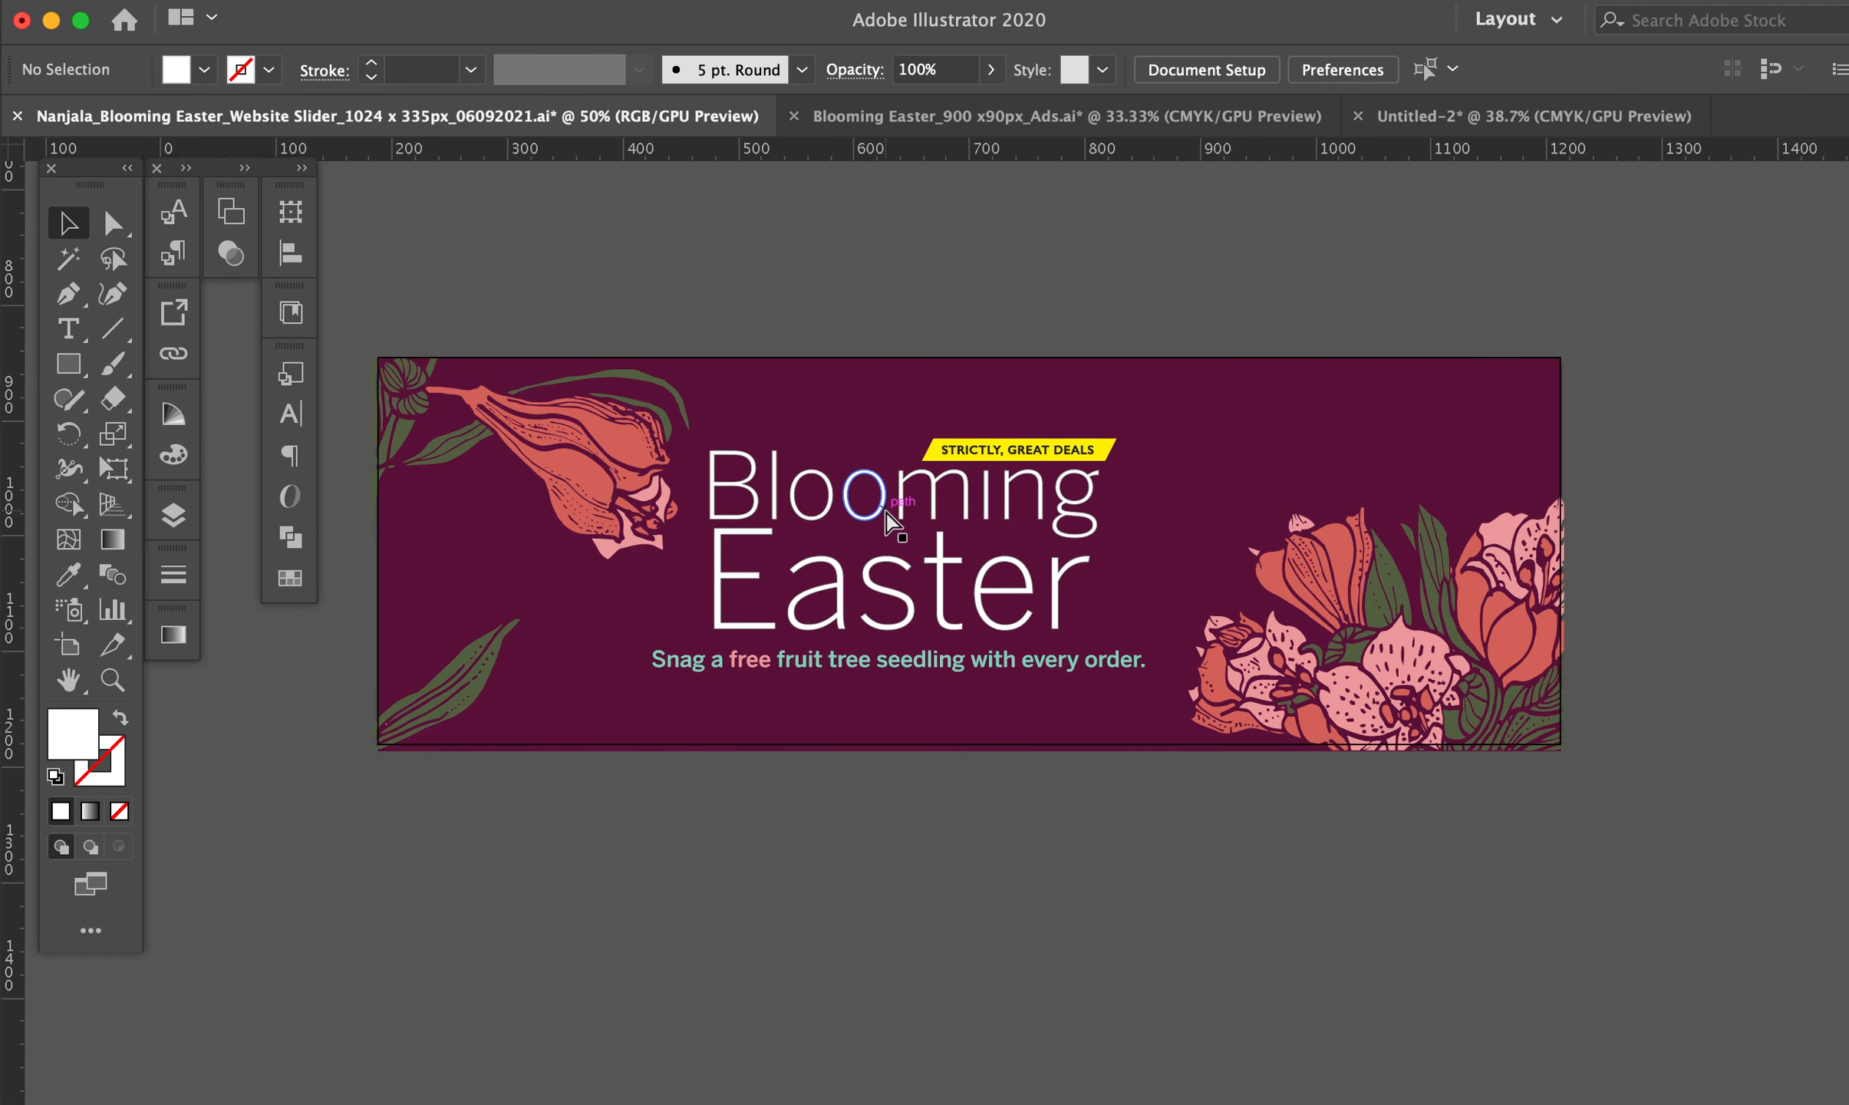
{"action": "key", "text": "super+a"}
{"action": "left_click", "coordinate": [932, 246]}
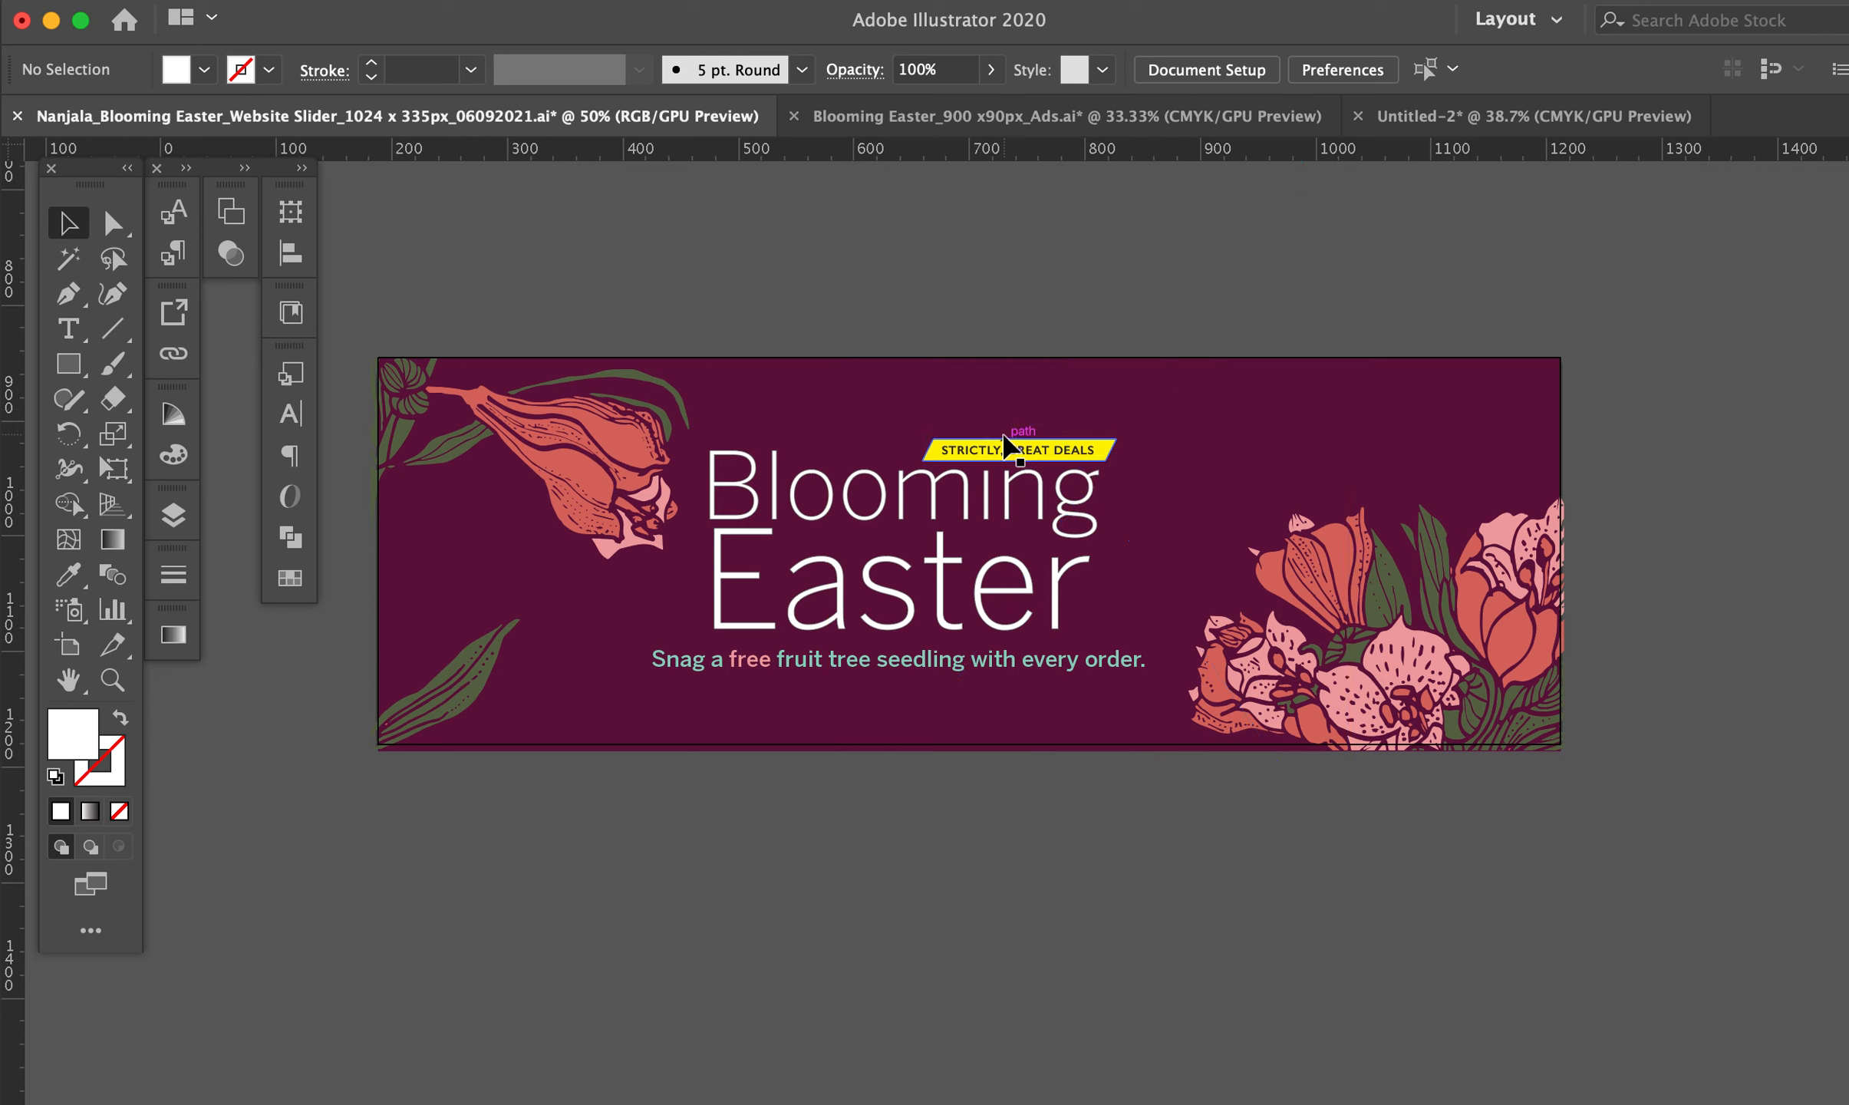
{"action": "left_click", "coordinate": [1005, 447]}
{"action": "left_click", "coordinate": [1007, 450], "text": "shift"}
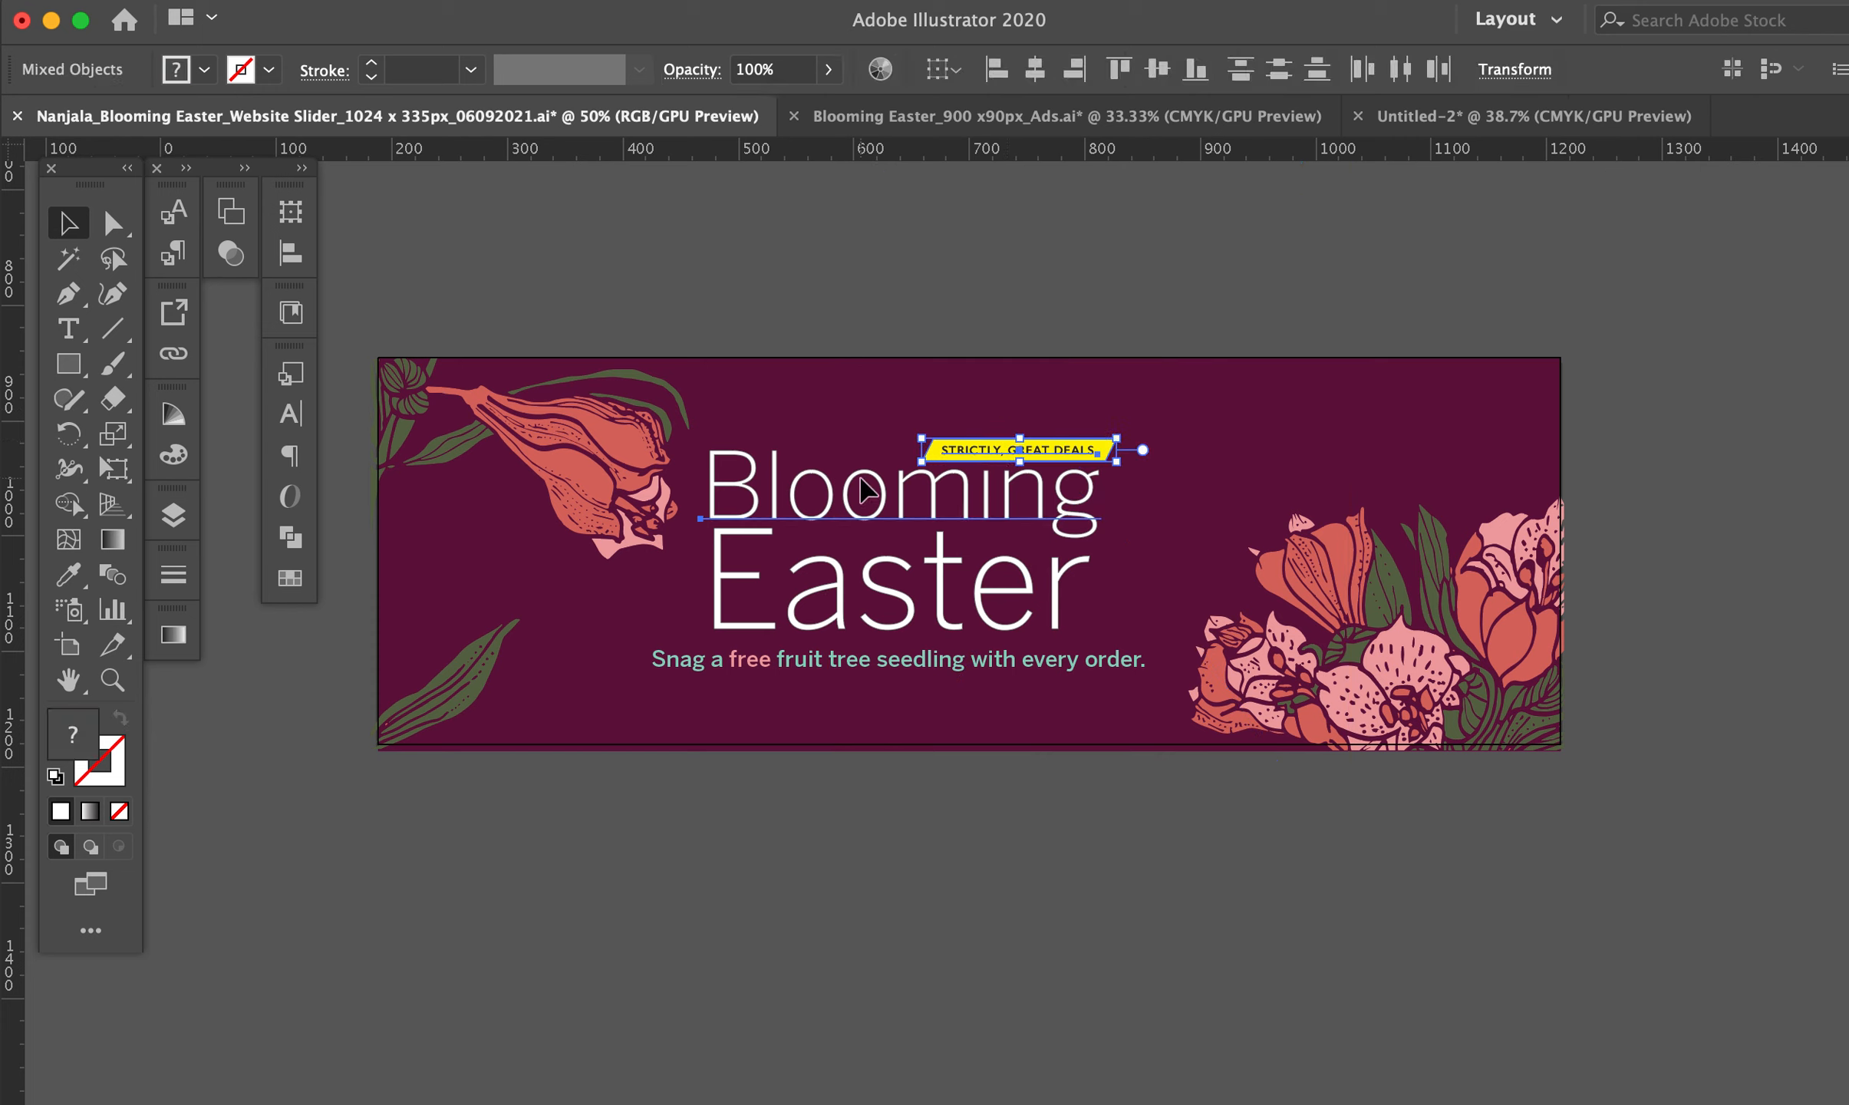
{"action": "left_click", "coordinate": [866, 491], "text": "shift"}
{"action": "left_click", "coordinate": [852, 591], "text": "shift"}
{"action": "left_click", "coordinate": [854, 662], "text": "shift"}
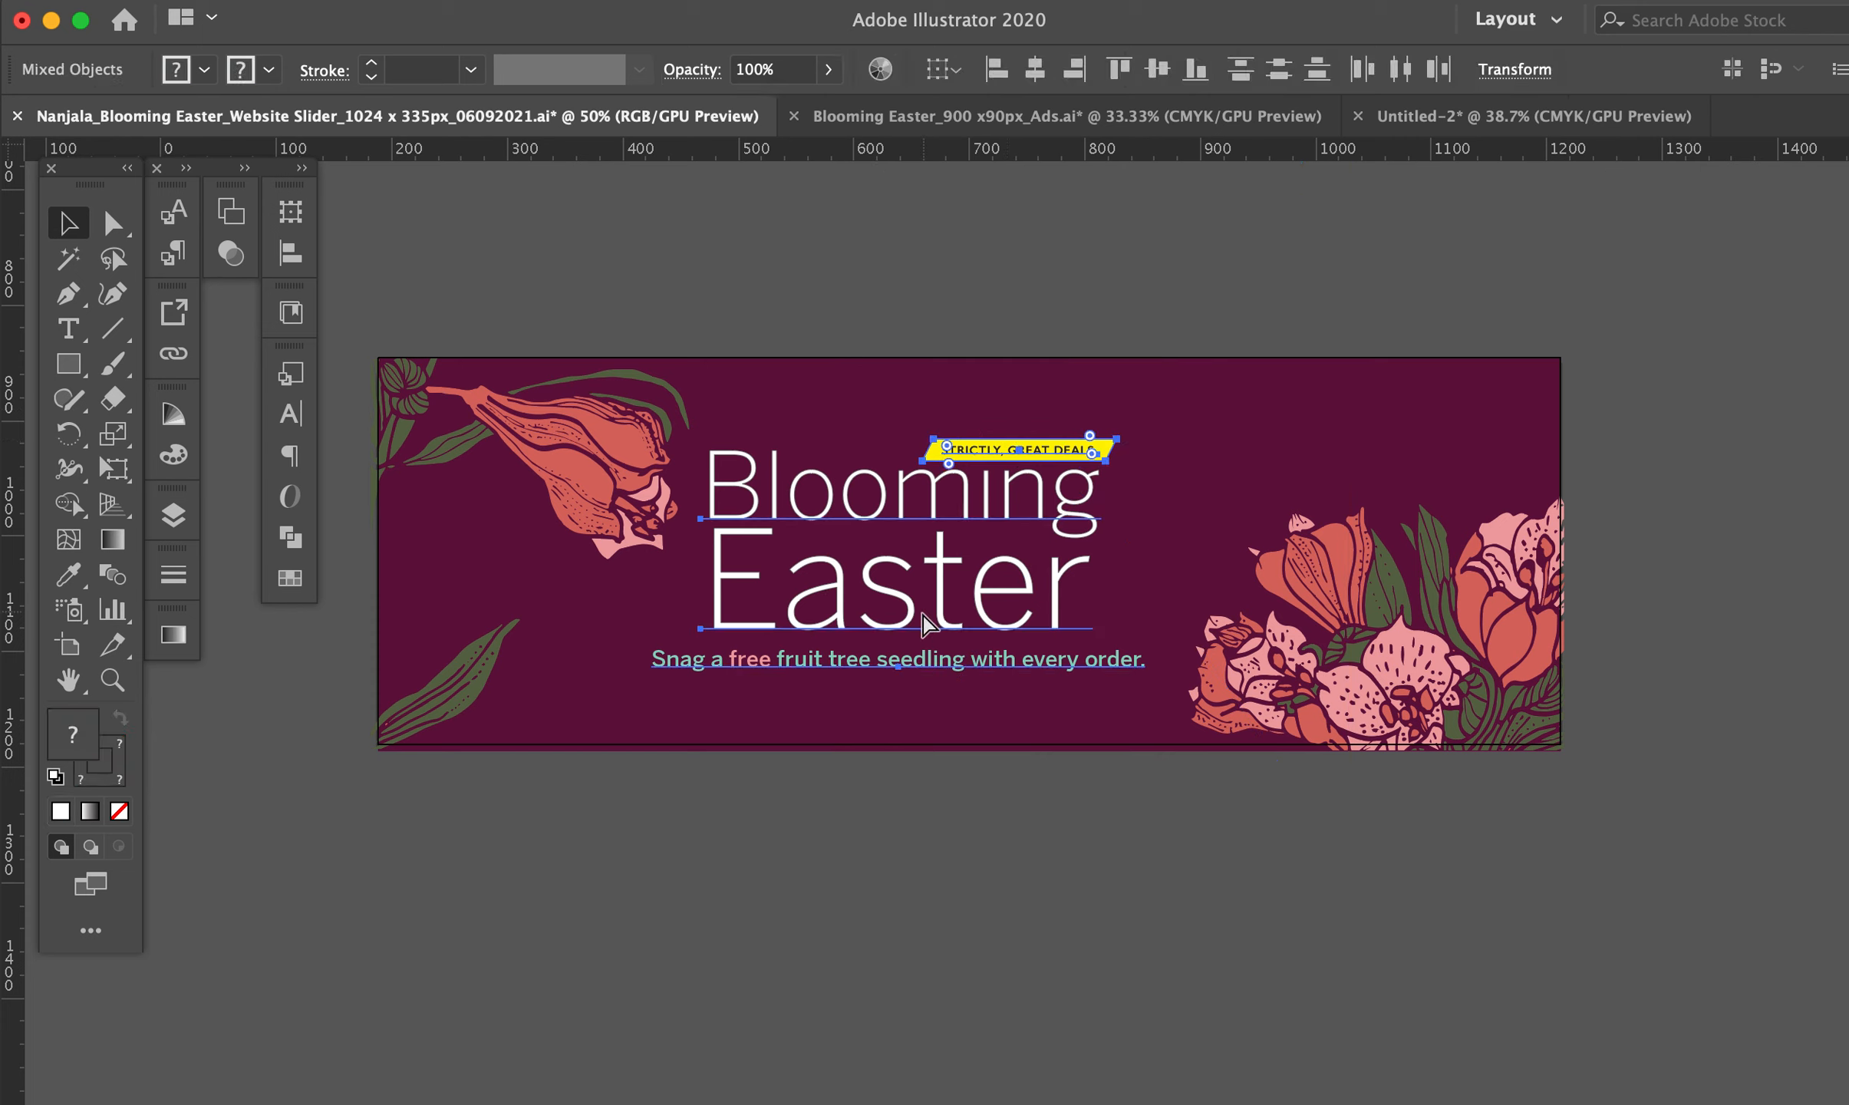
{"action": "key", "text": "super+g"}
{"action": "left_click", "coordinate": [1527, 116]}
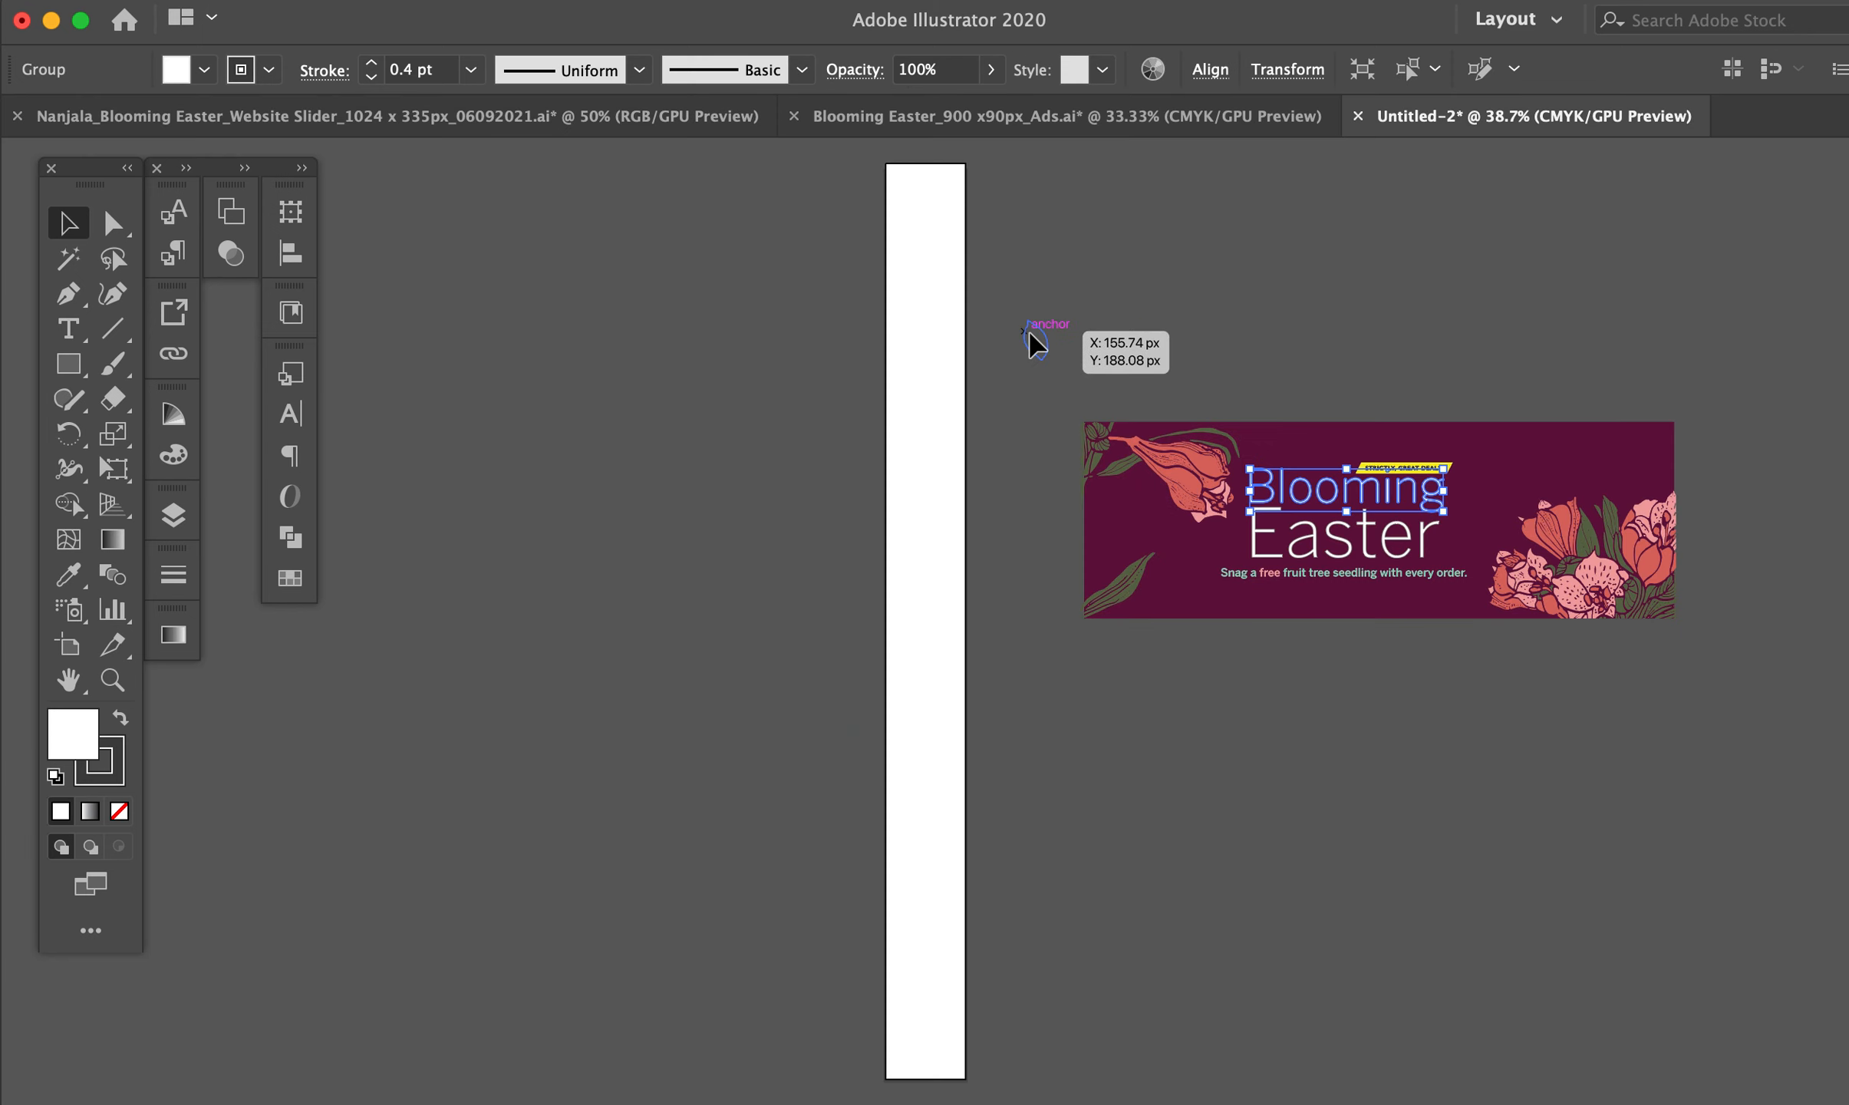
{"action": "key", "text": "super+v"}
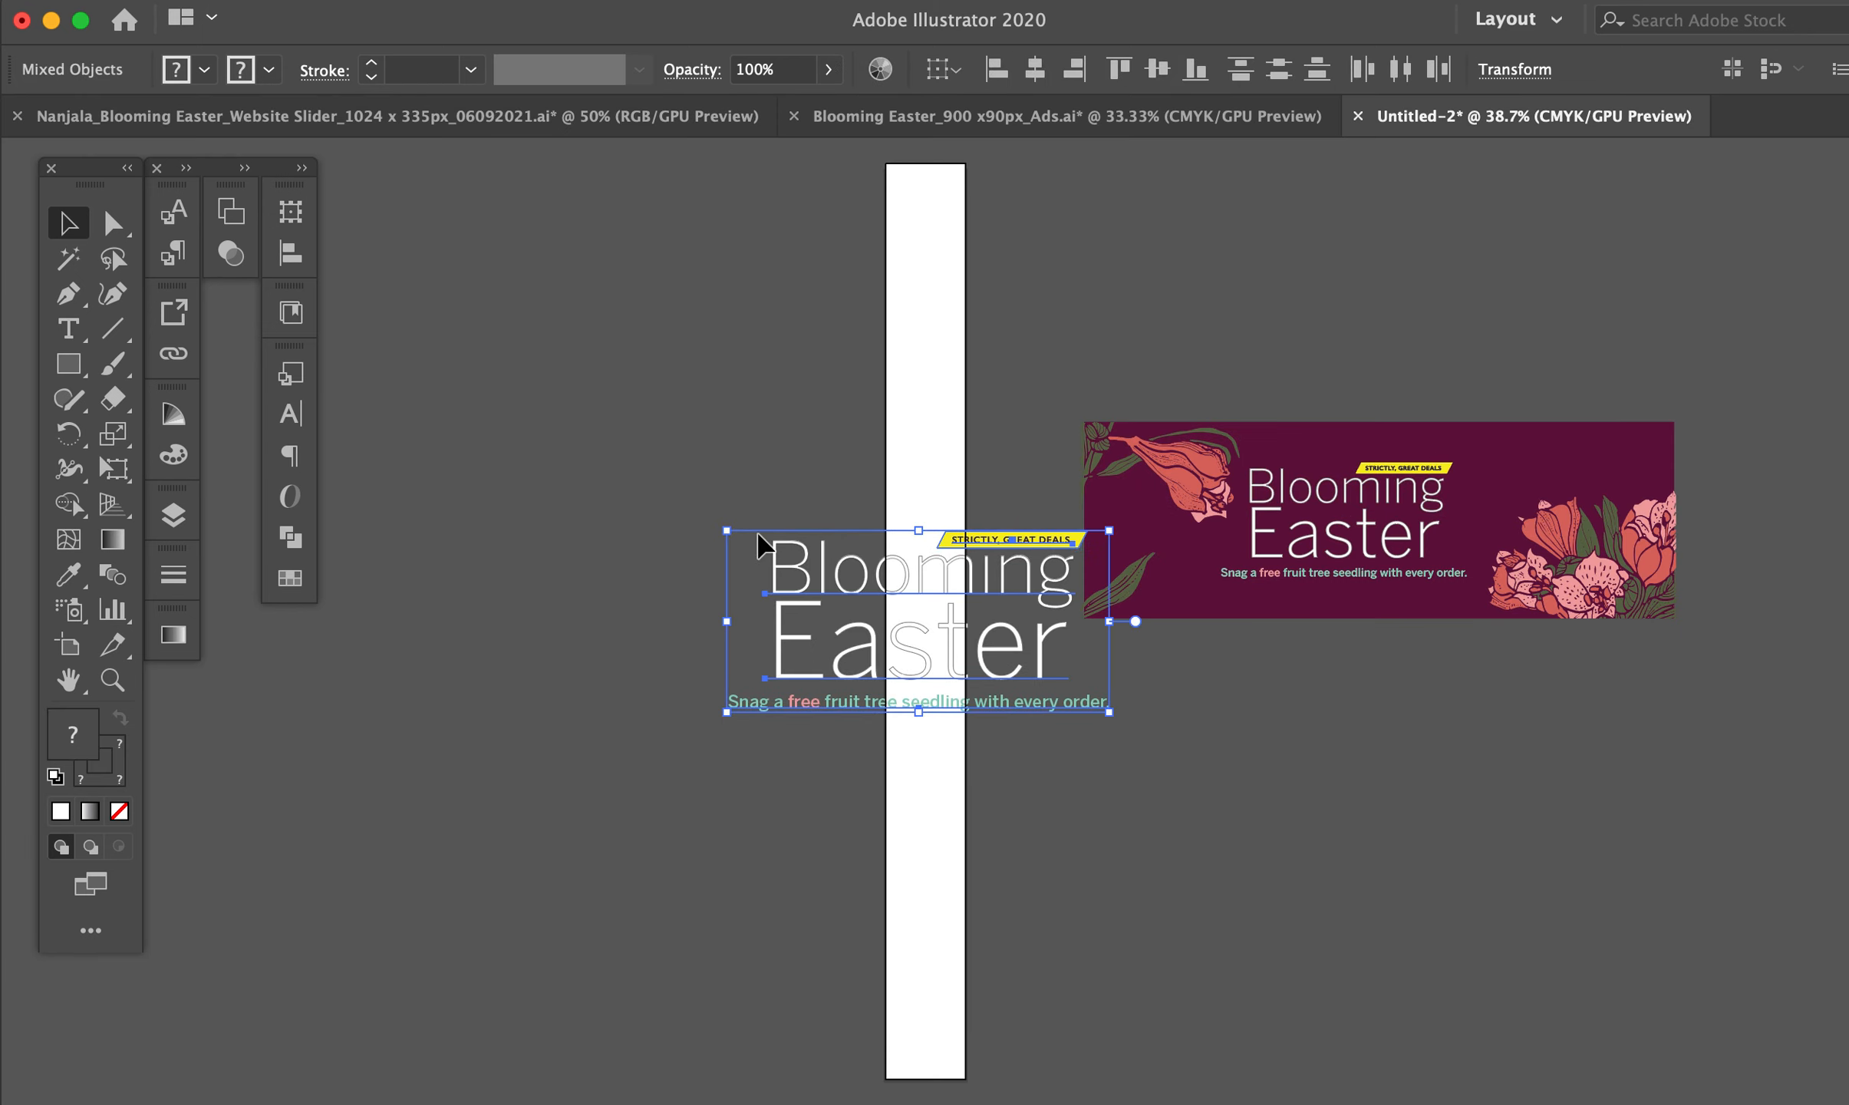
Scale the pasted label, headline and tagline down until the headline fits the width of the narrow artboard
{"action": "left_click_drag", "start_coordinate": [732, 527], "coordinate": [913, 407]}
{"action": "key", "text": "super+equal"}
{"action": "key", "text": "super+equal"}
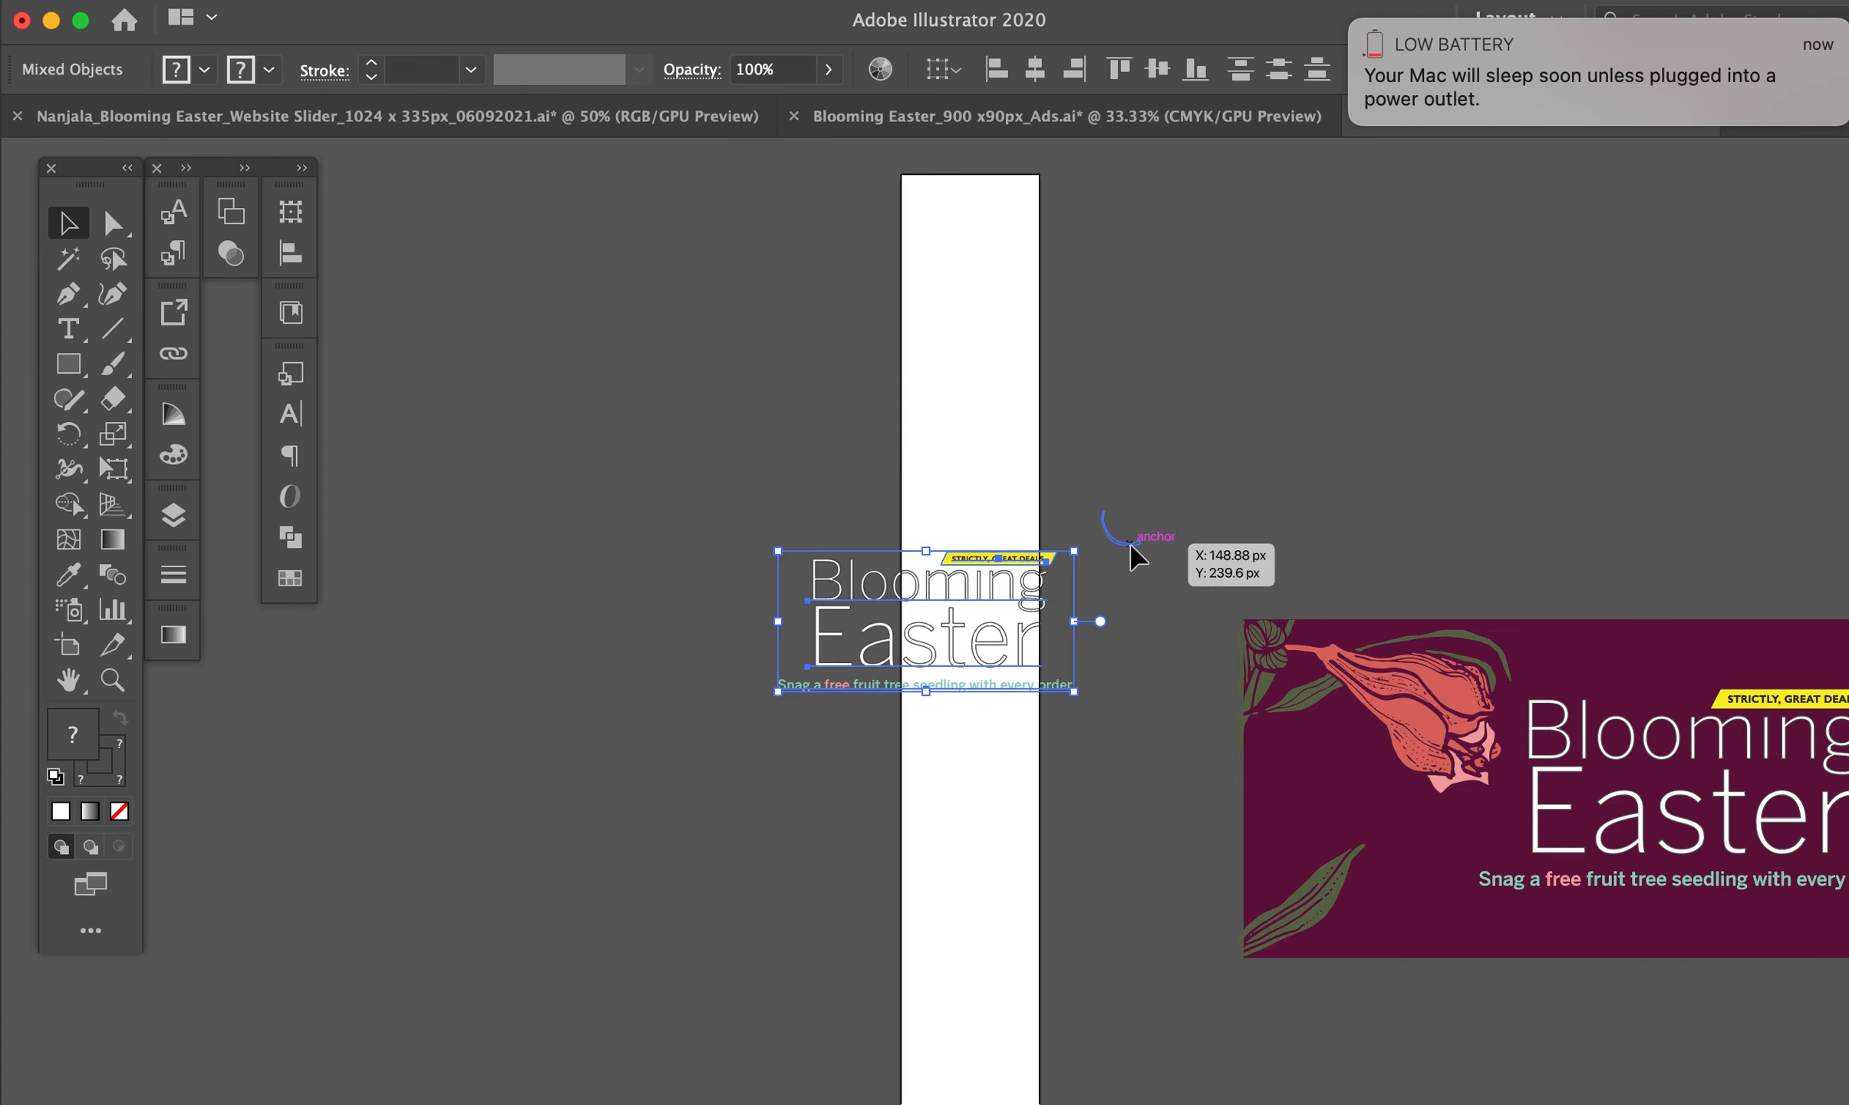
{"action": "left_click_drag", "start_coordinate": [778, 551], "coordinate": [970, 638]}
{"action": "left_click", "coordinate": [1119, 511]}
Enlarge the tagline under the headline on its own to roughly three times its size
{"action": "left_click", "coordinate": [961, 685]}
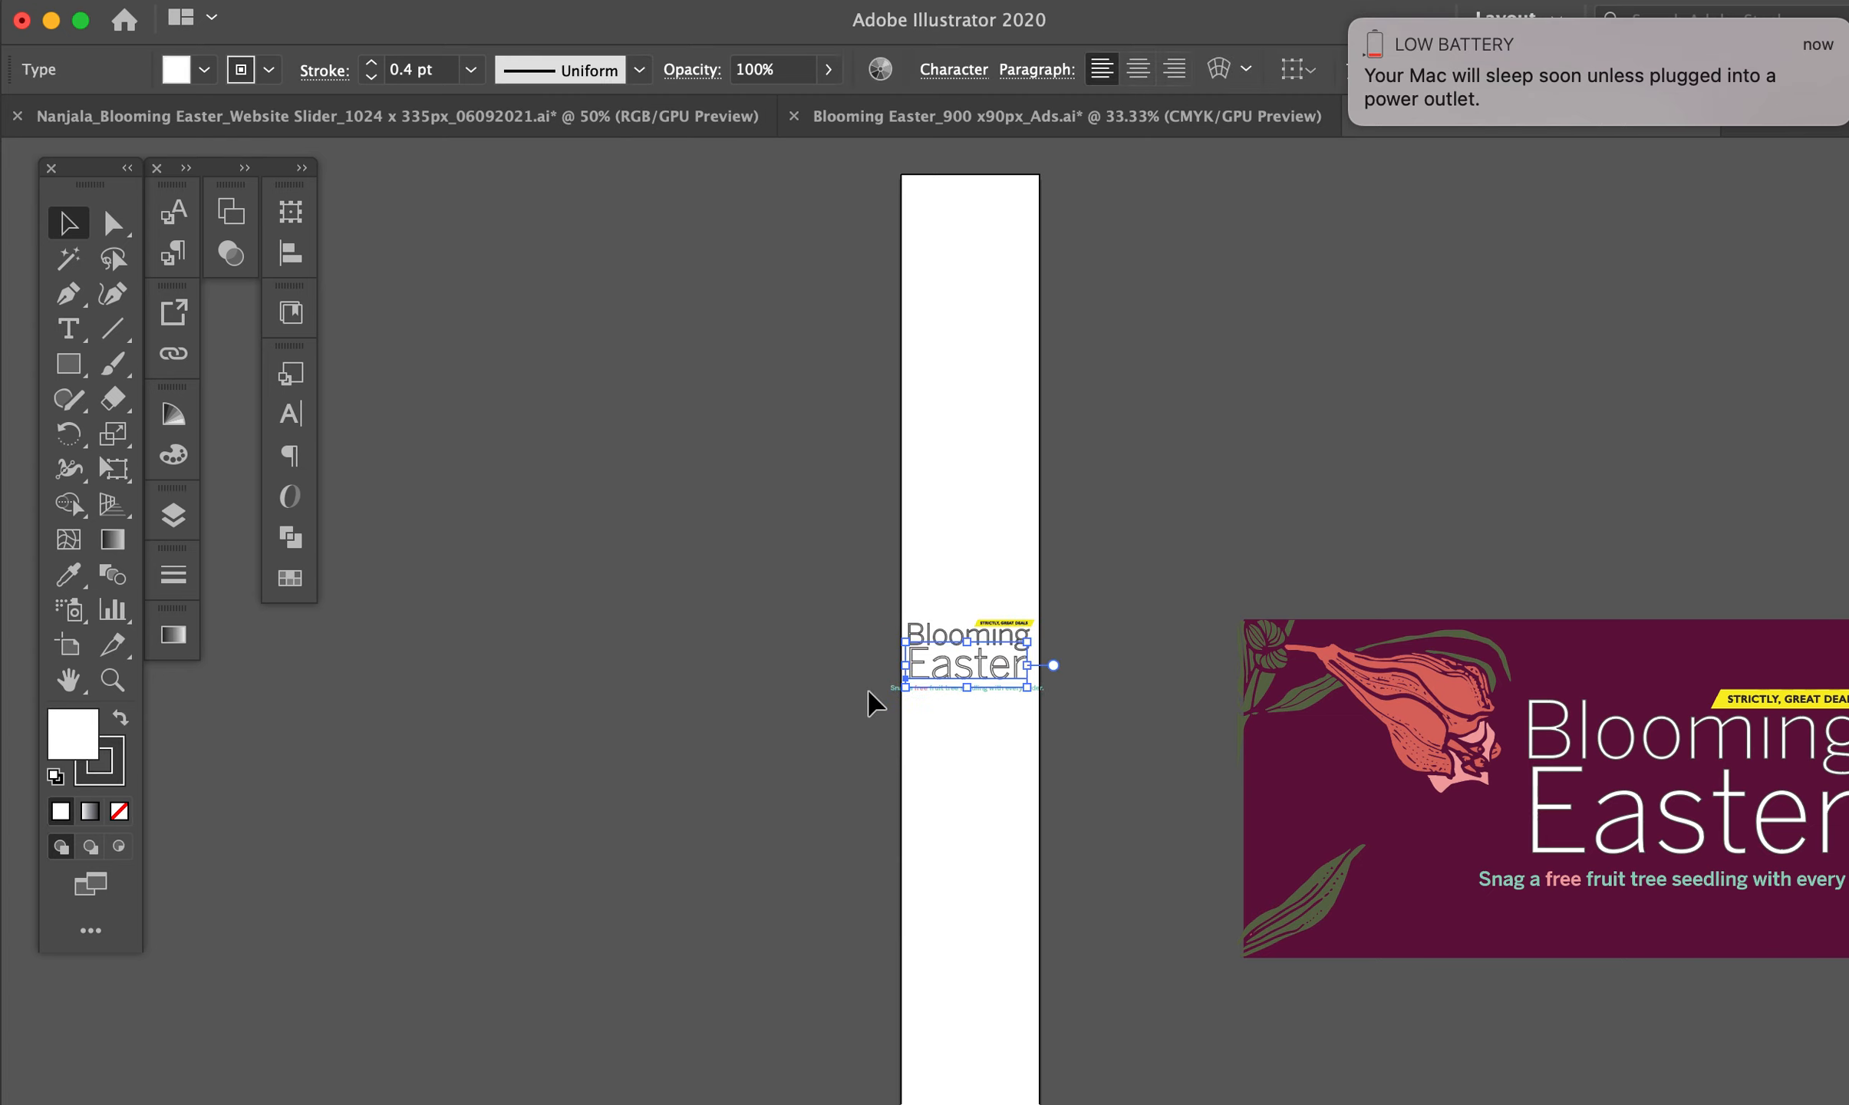
{"action": "key", "text": "super+equal"}
{"action": "key", "text": "super+equal"}
{"action": "left_click", "coordinate": [758, 675]}
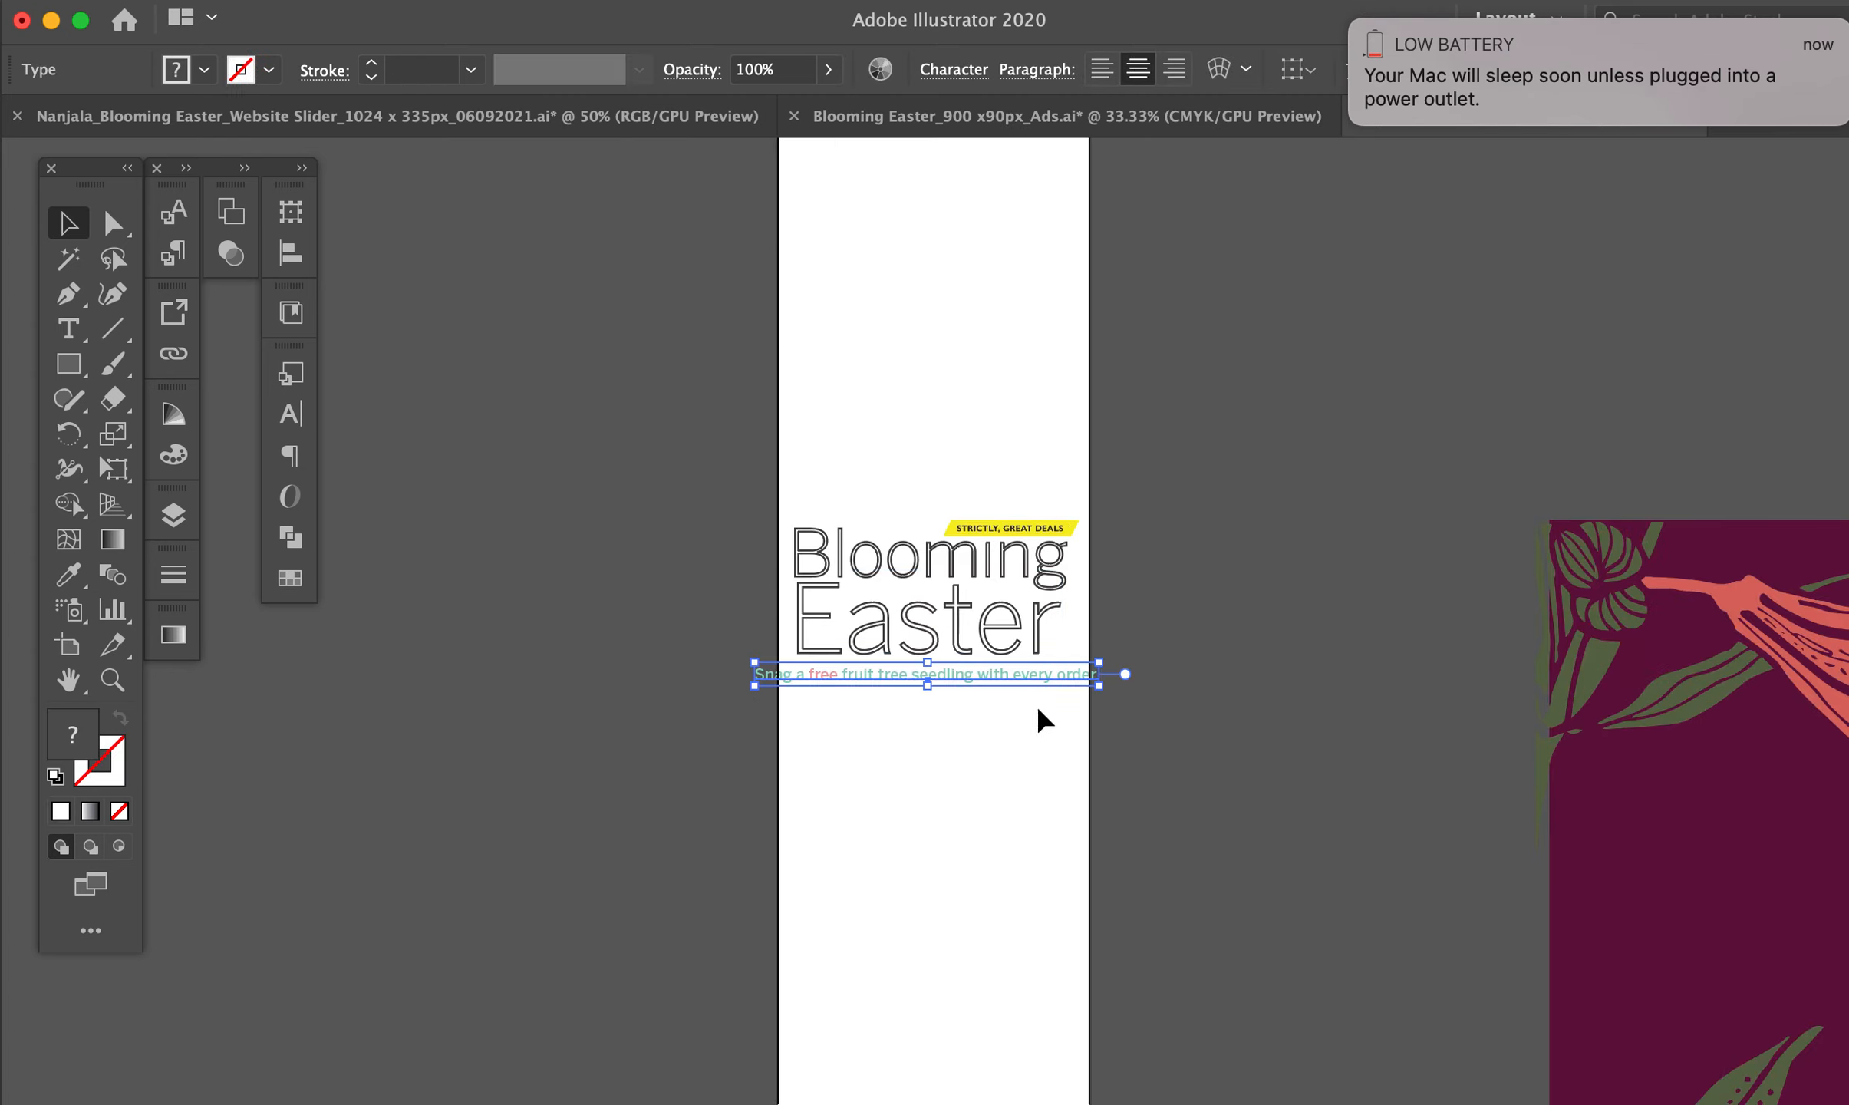
{"action": "left_click_drag", "start_coordinate": [1099, 686], "coordinate": [1826, 998]}
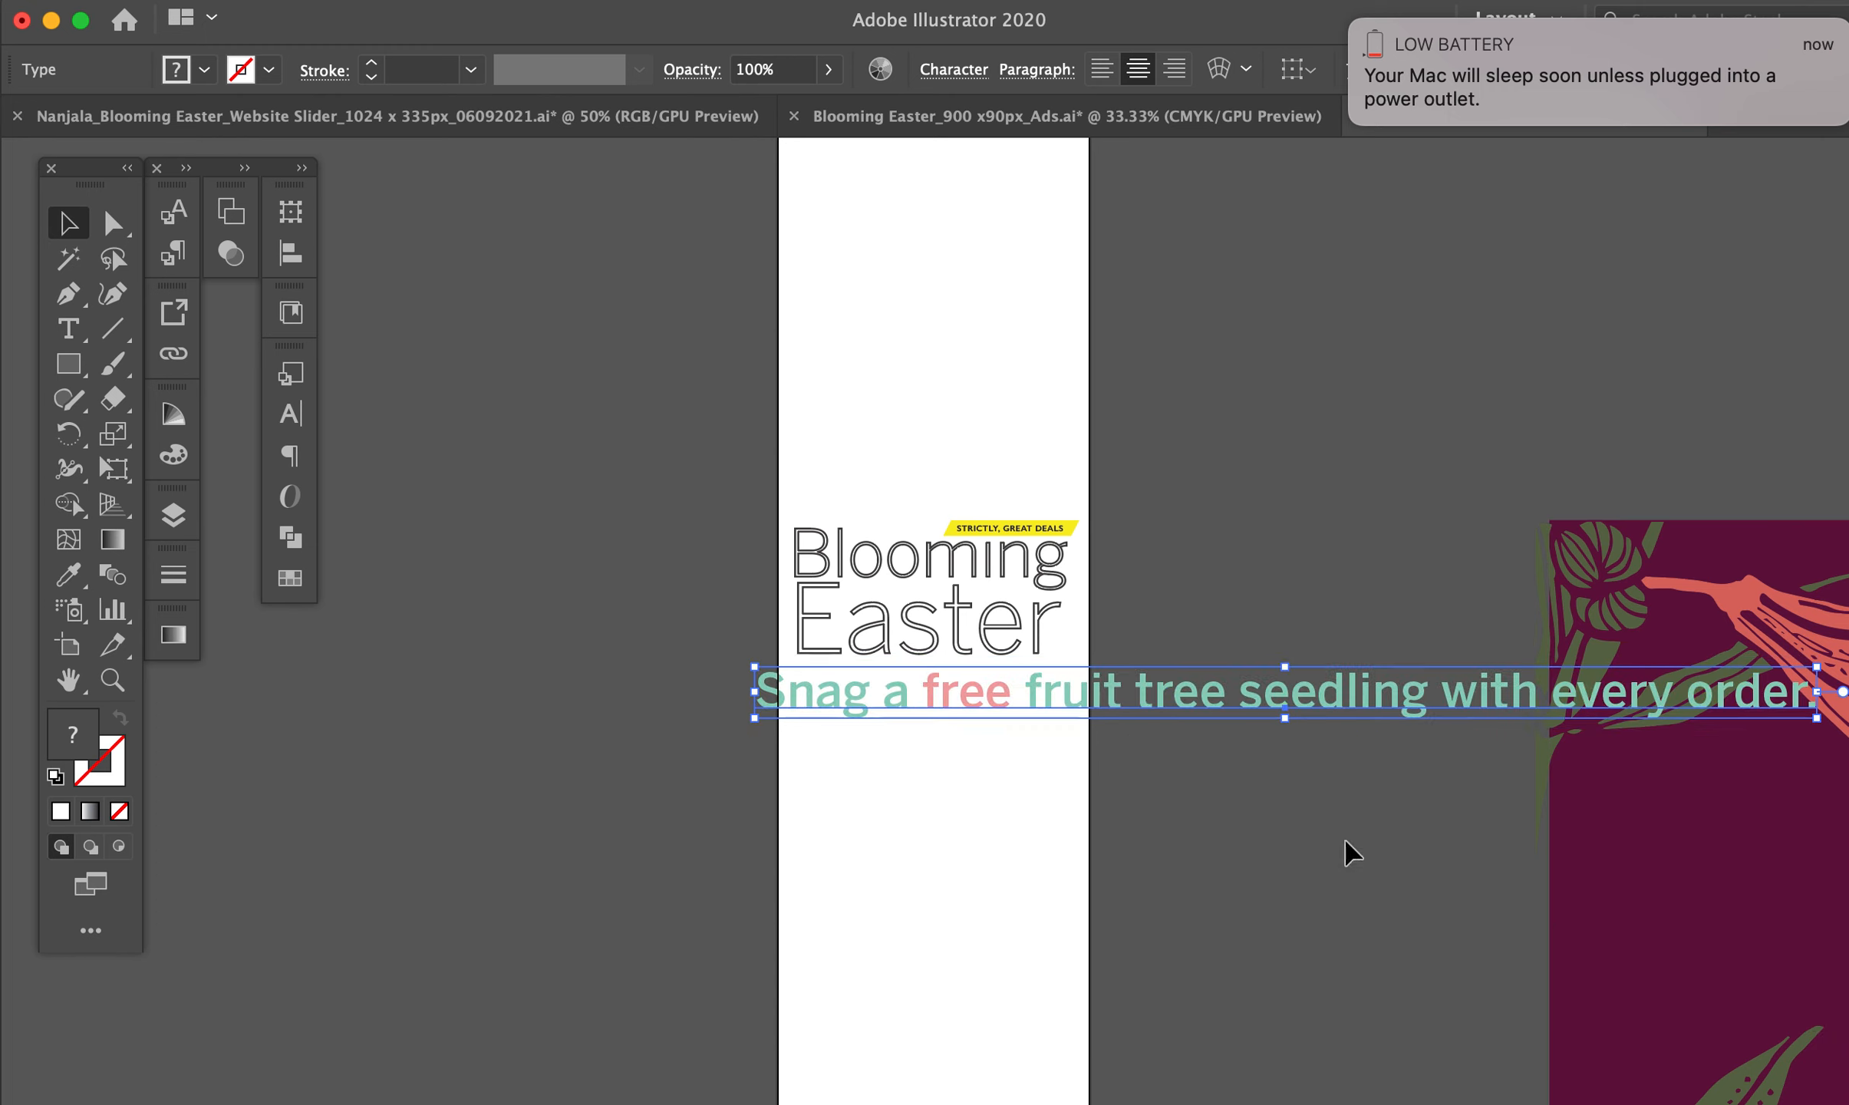
Insert line breaks in the tagline after "Snag a free" and after "fruit tree"
{"action": "double_click", "coordinate": [952, 693]}
{"action": "left_click", "coordinate": [1028, 695]}
{"action": "key", "text": "Return"}
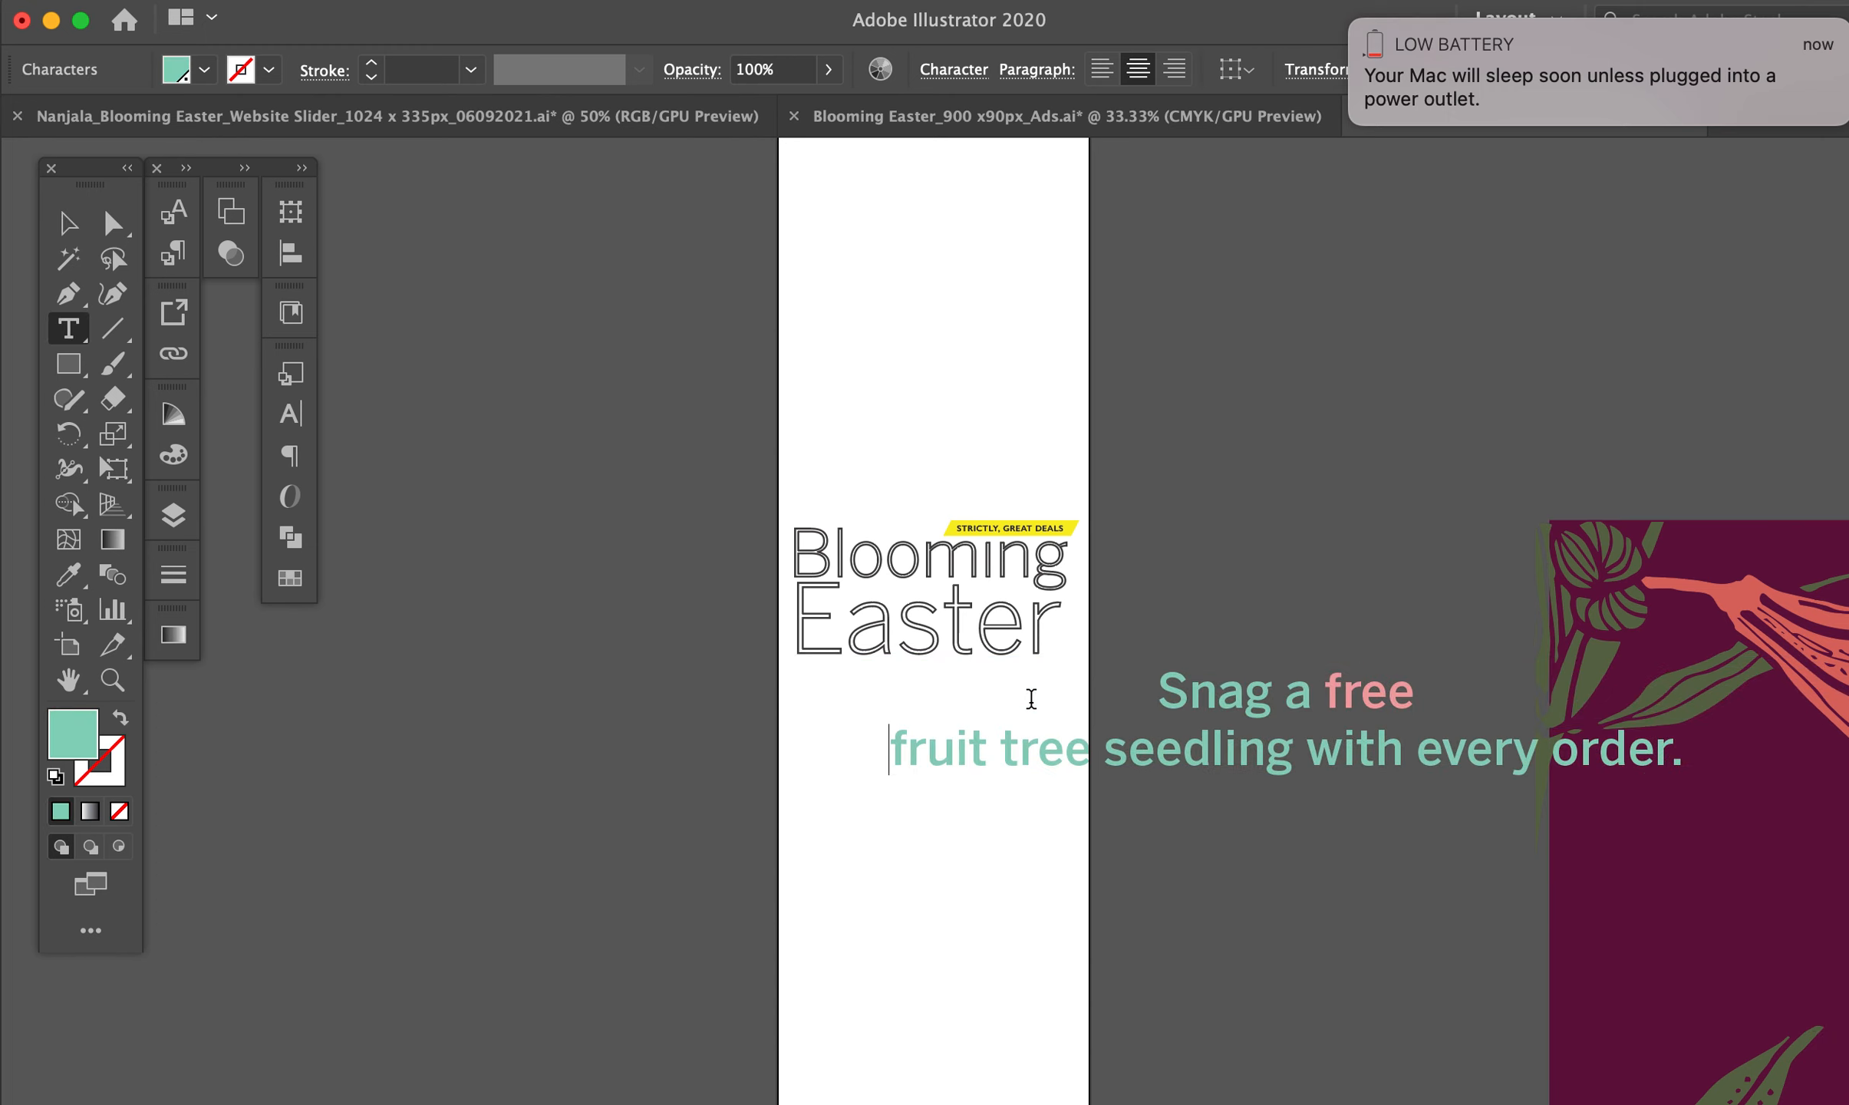
{"action": "left_click", "coordinate": [1106, 749]}
{"action": "key", "text": "Return"}
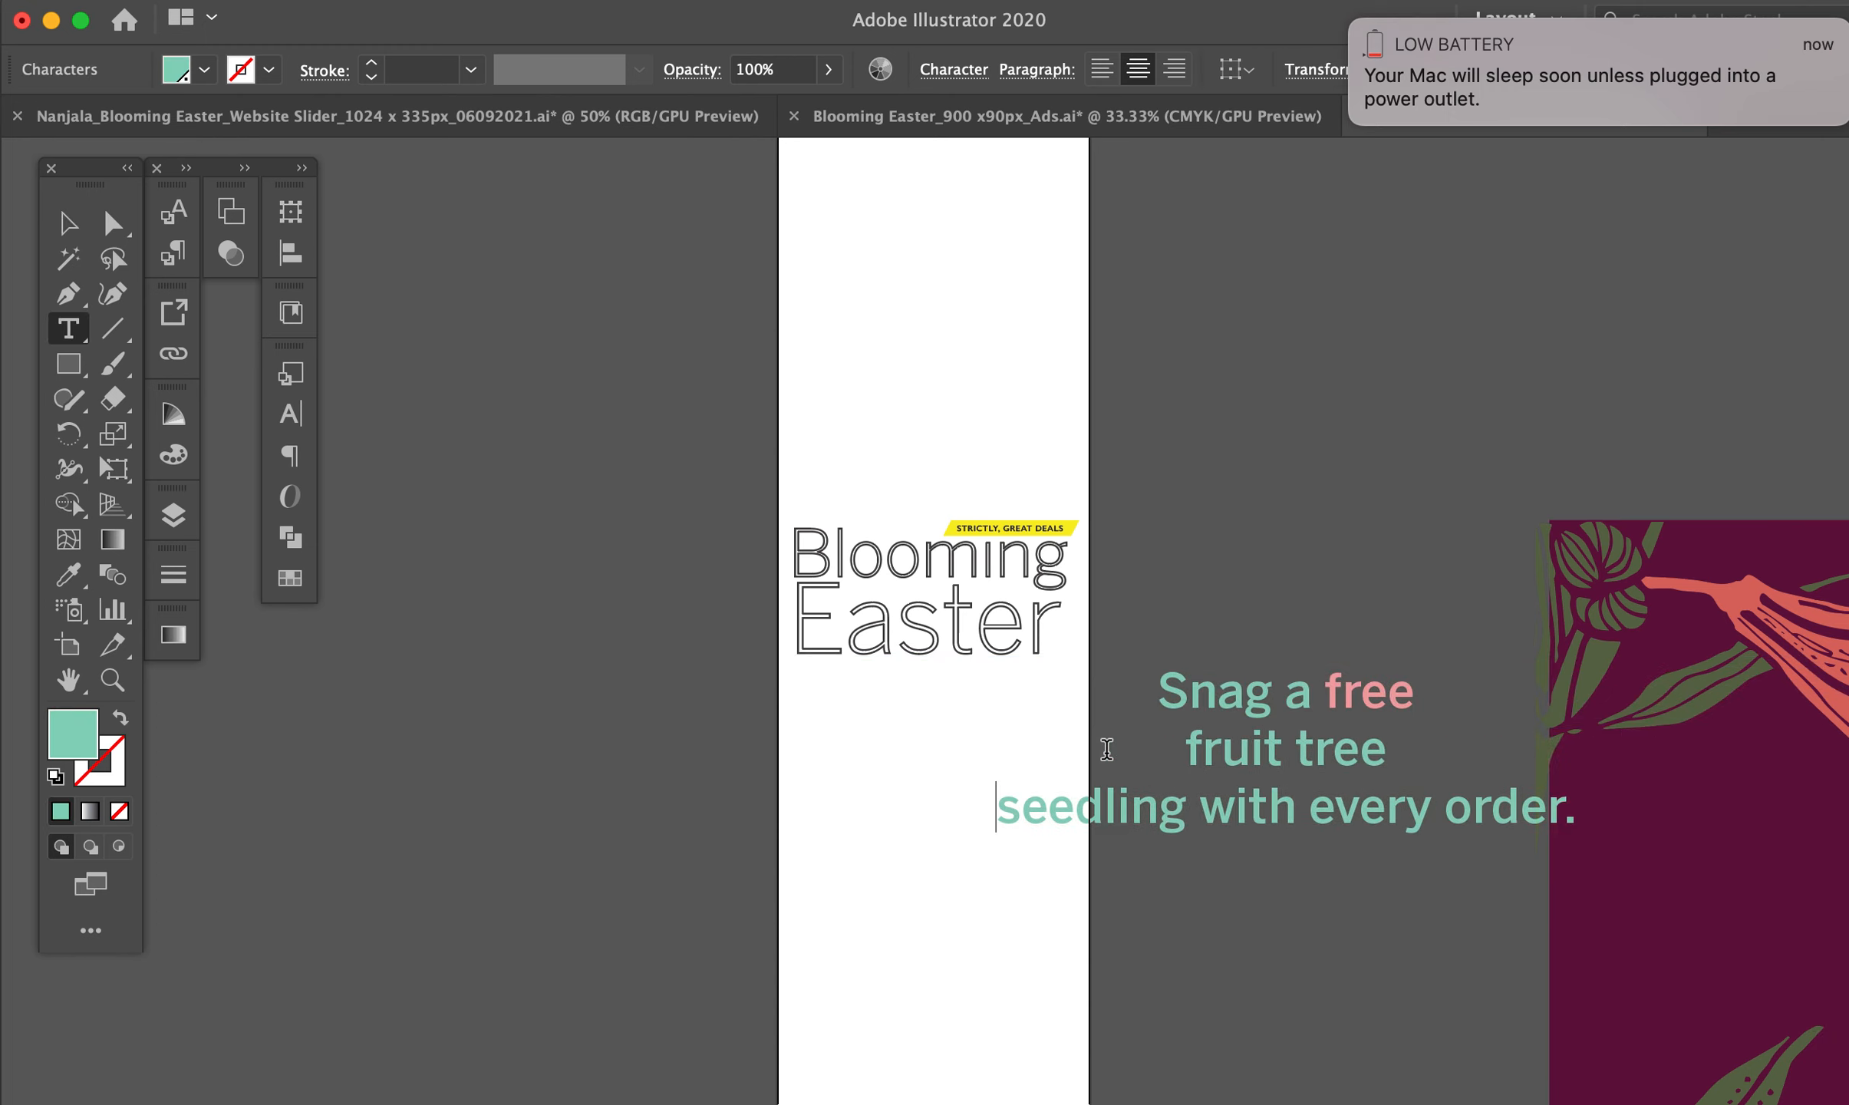
Break the rest of the tagline into "seedling", "with every" and "order.", and place the five-line block on the artboard below the headline
{"action": "left_click", "coordinate": [1194, 800]}
{"action": "key", "text": "BackSpace"}
{"action": "key", "text": "Return"}
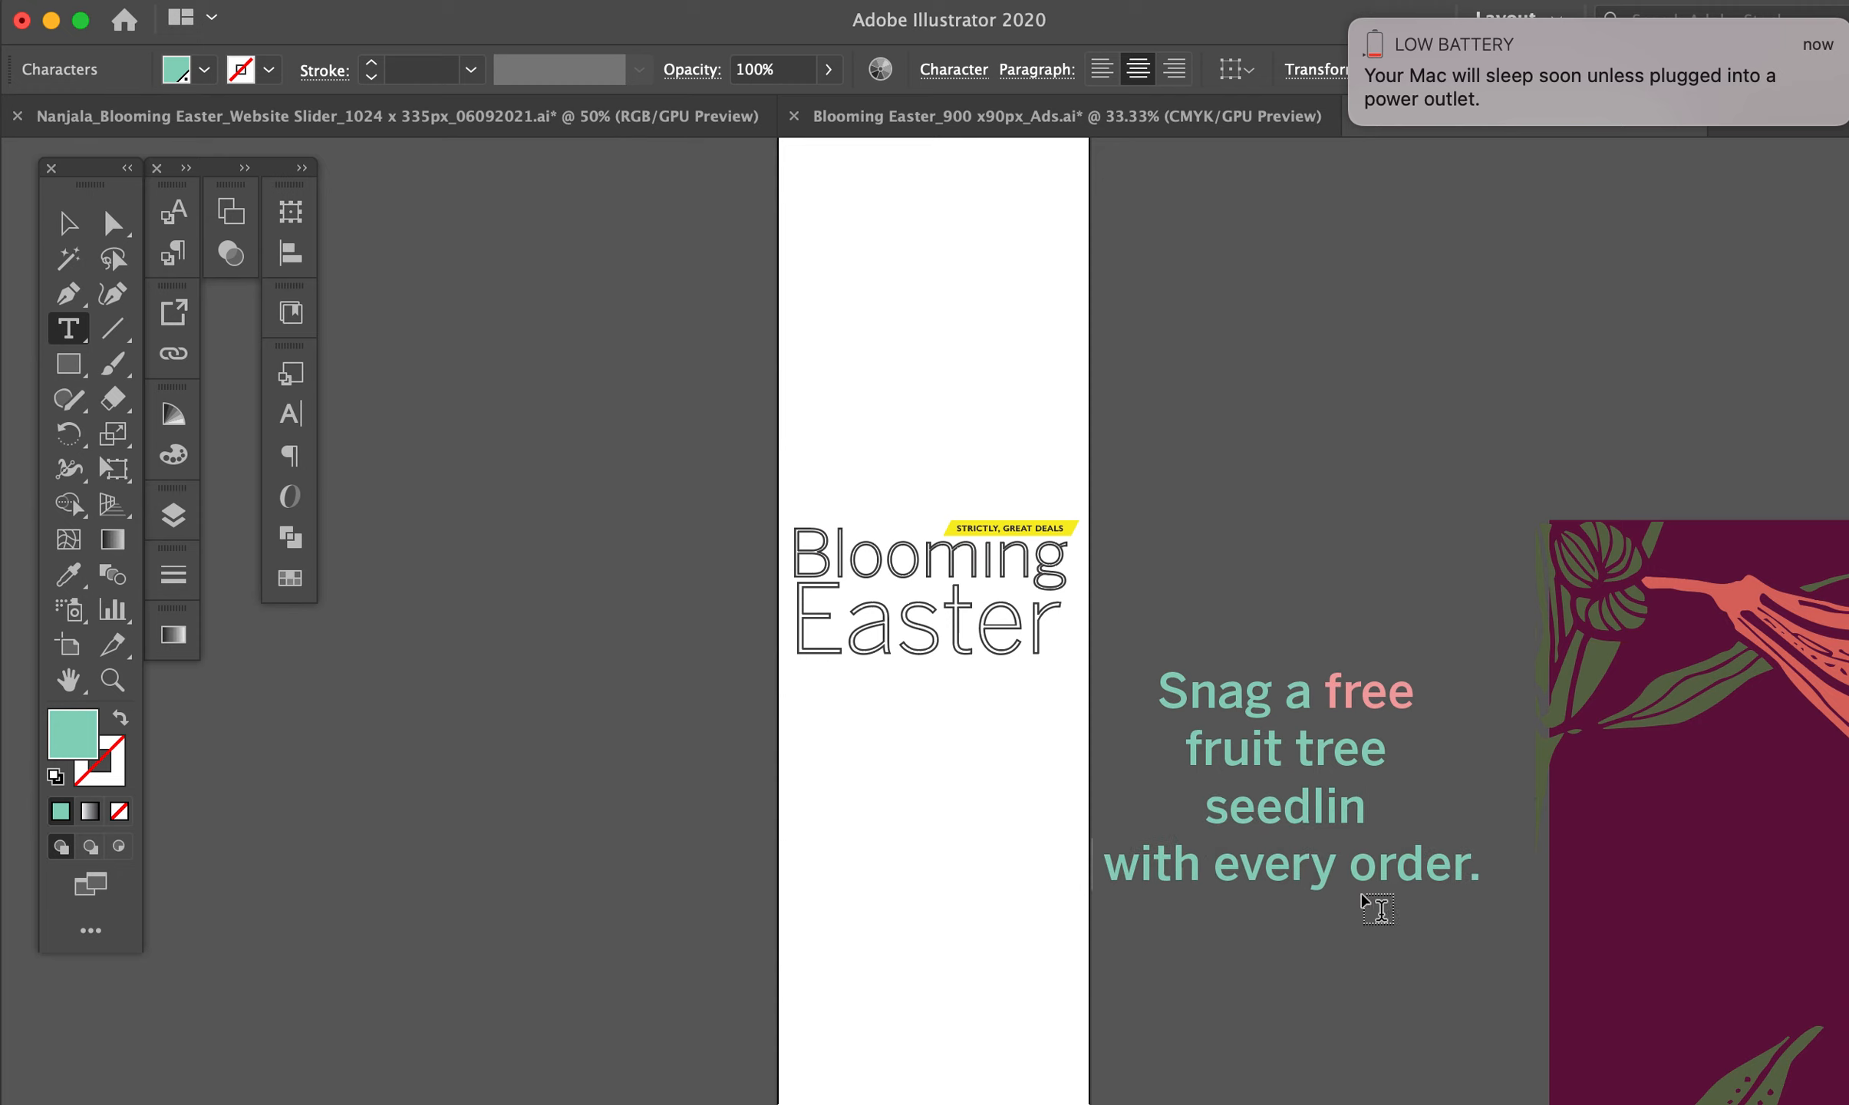
{"action": "key", "text": "BackSpace"}
{"action": "type", "text": "g with every order."}
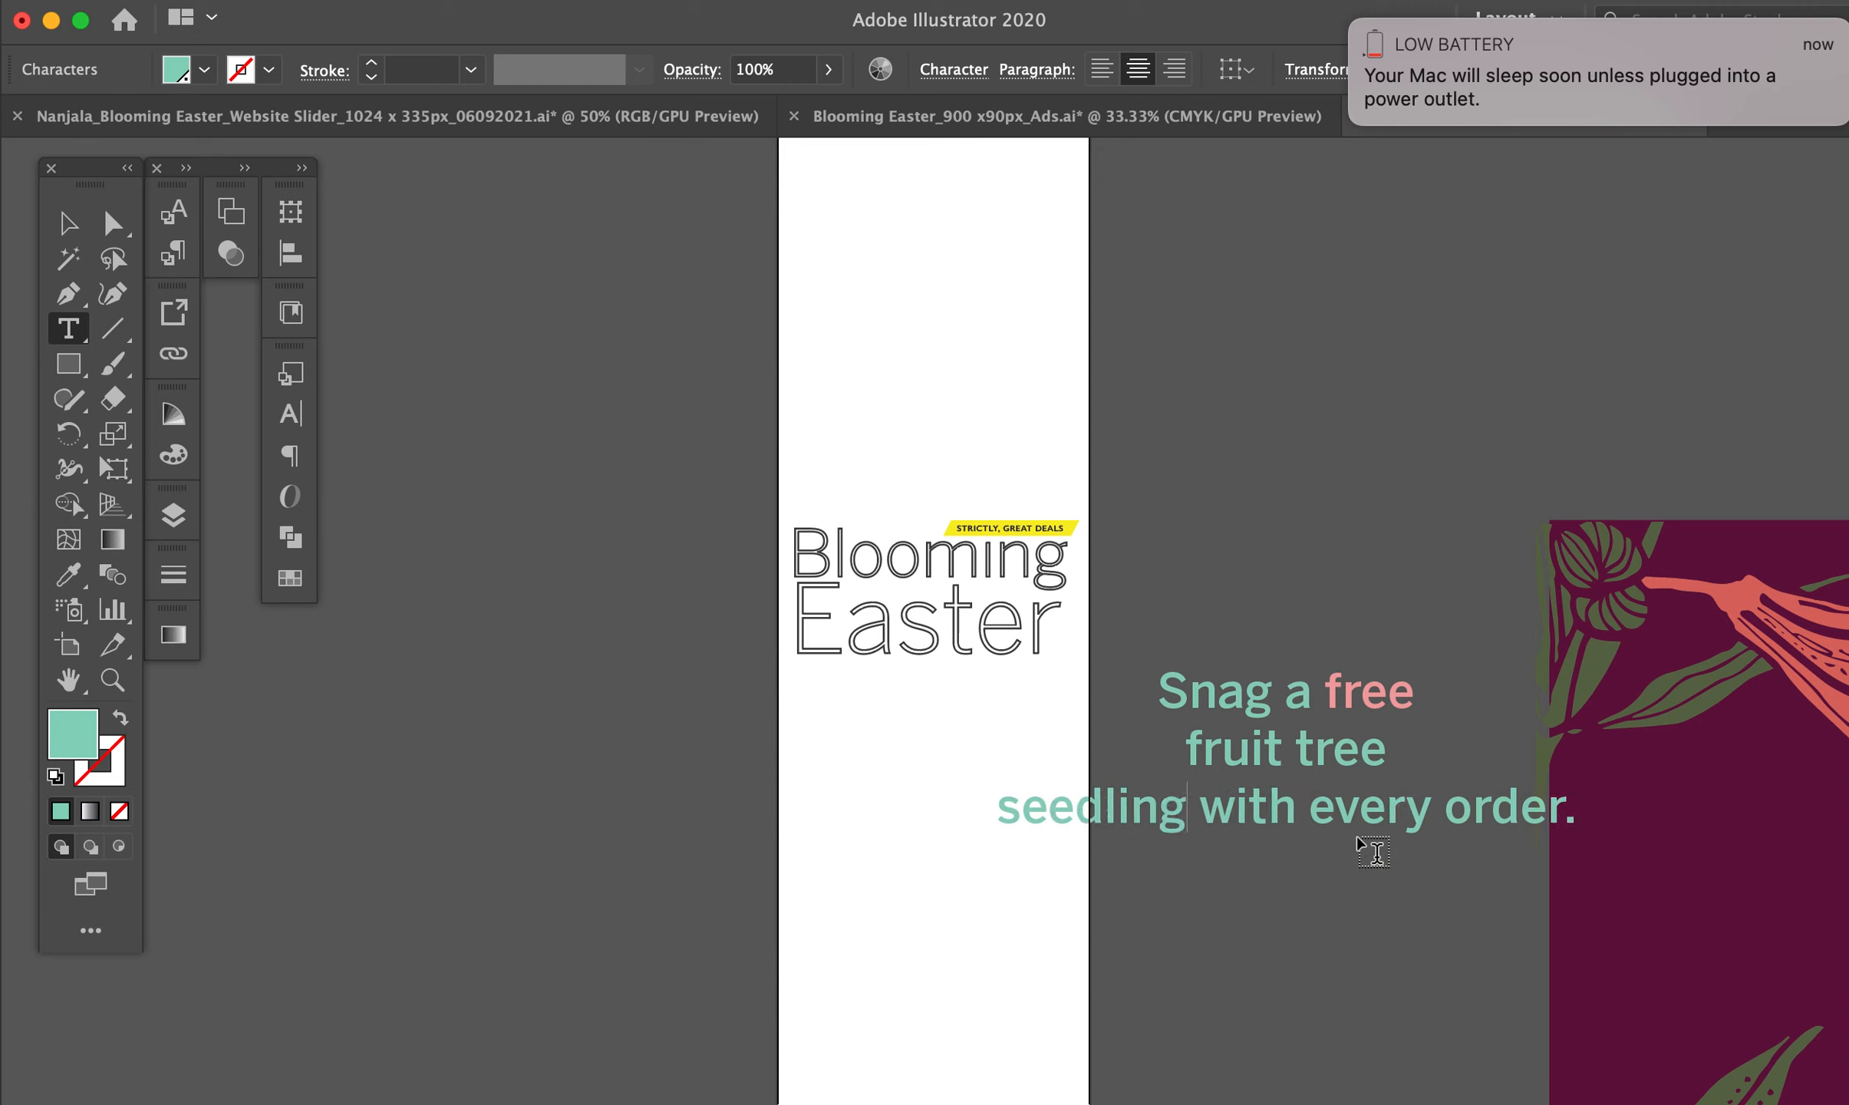
{"action": "key", "text": "Return"}
{"action": "left_click", "coordinate": [1339, 863]}
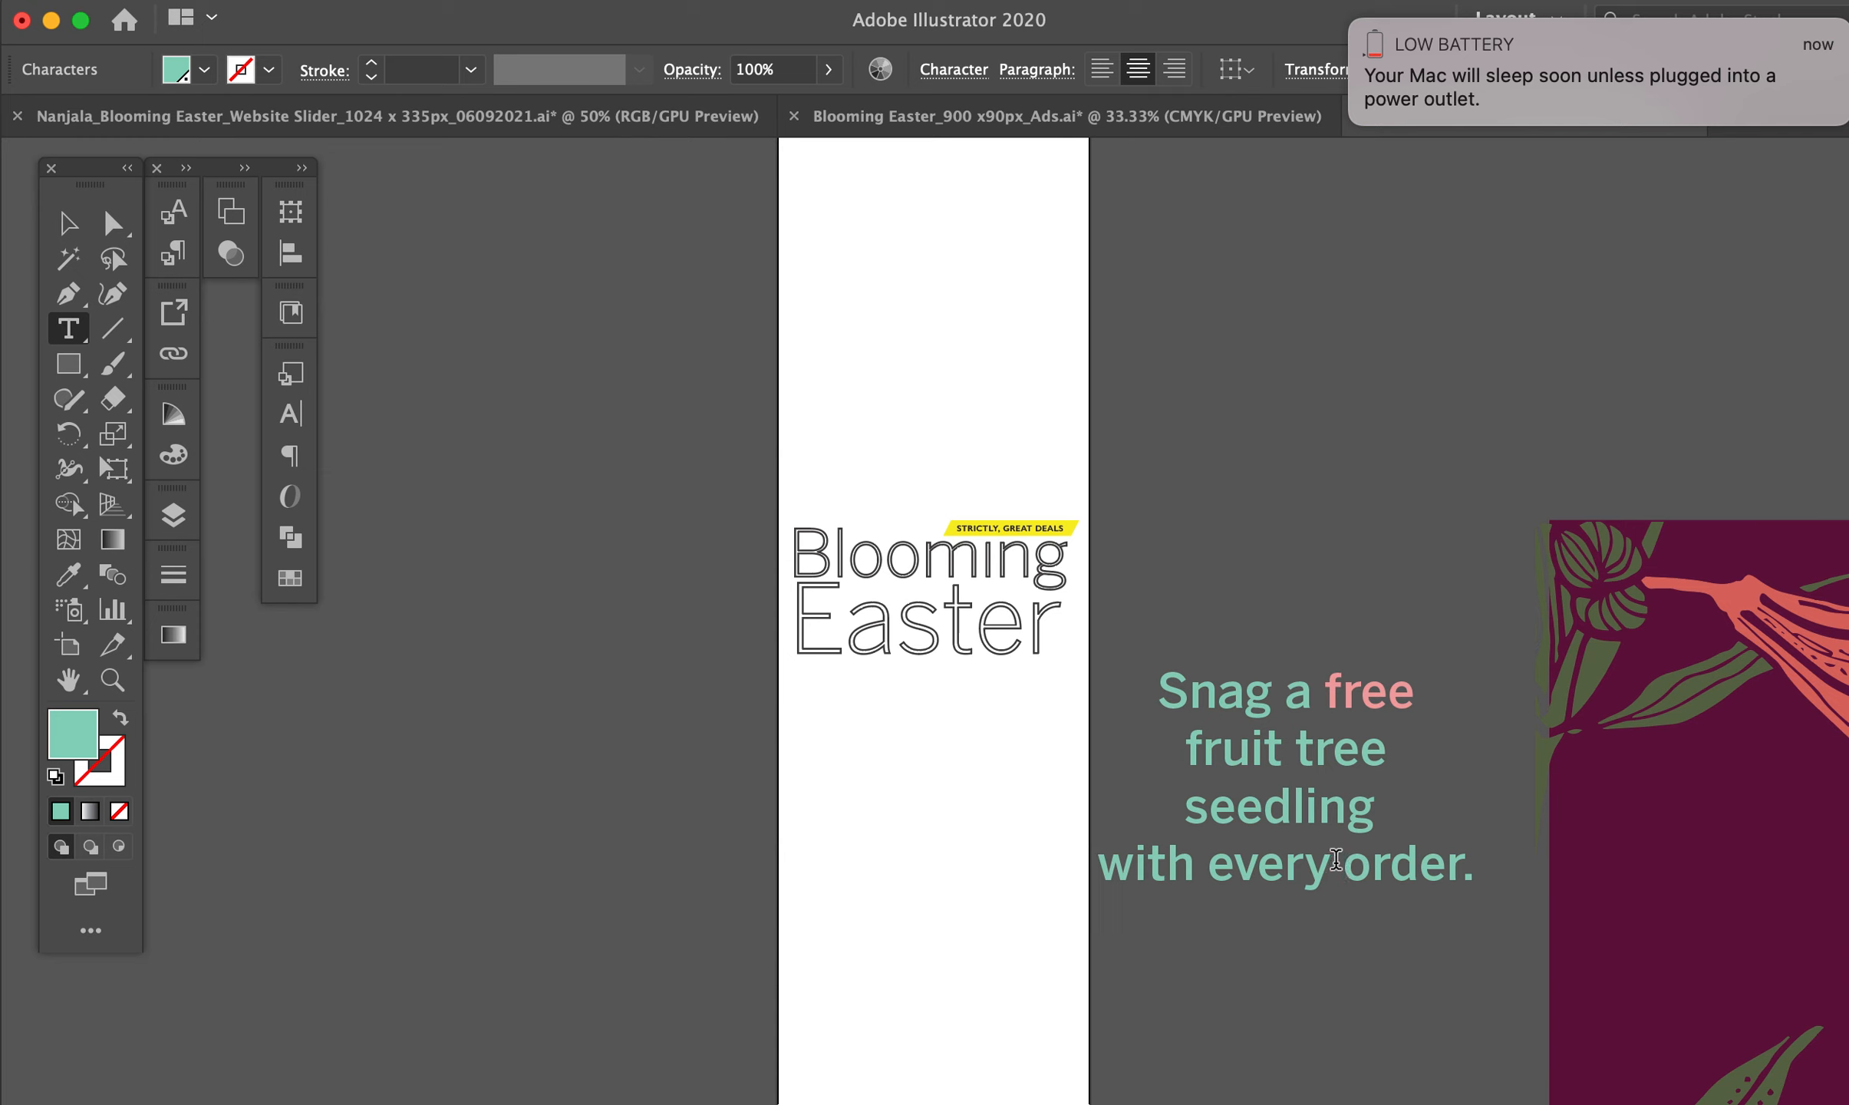
{"action": "key", "text": "Return"}
{"action": "left_click", "coordinate": [68, 222]}
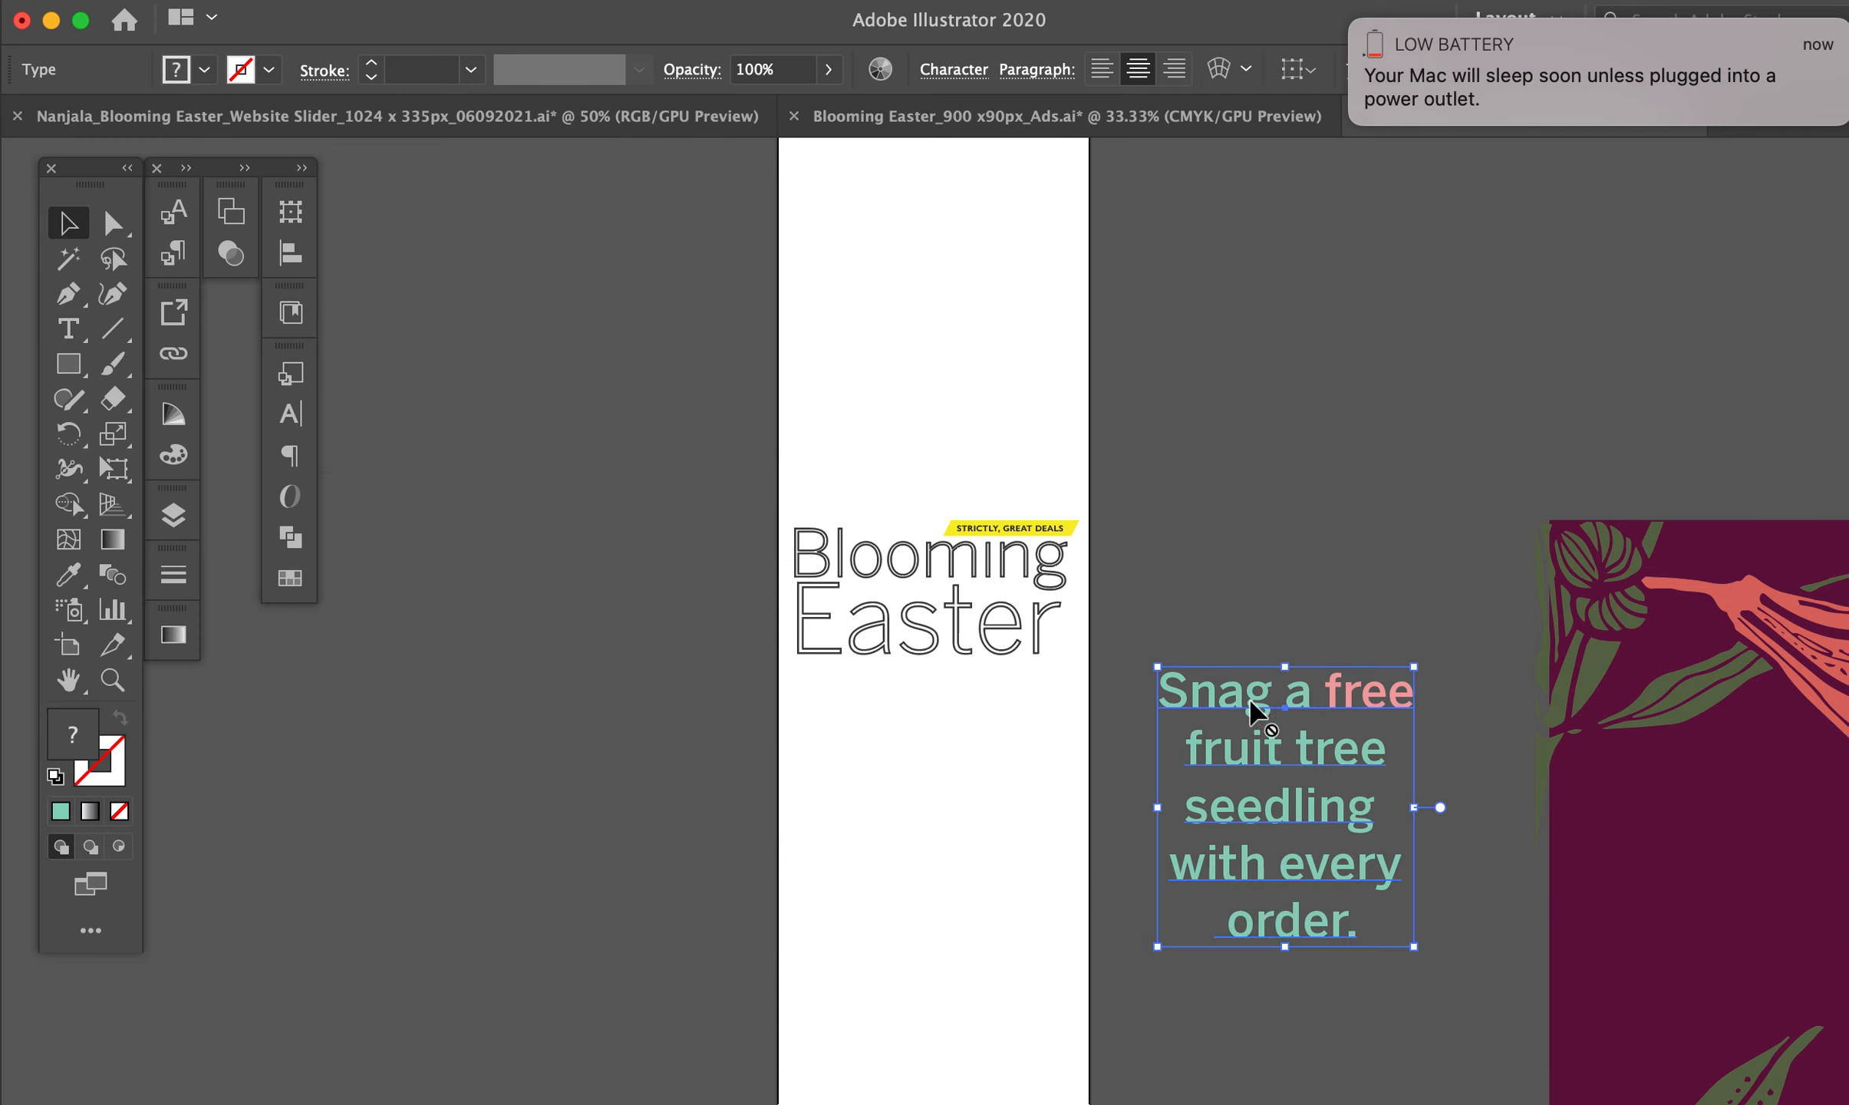
{"action": "left_click_drag", "start_coordinate": [1250, 709], "coordinate": [933, 767]}
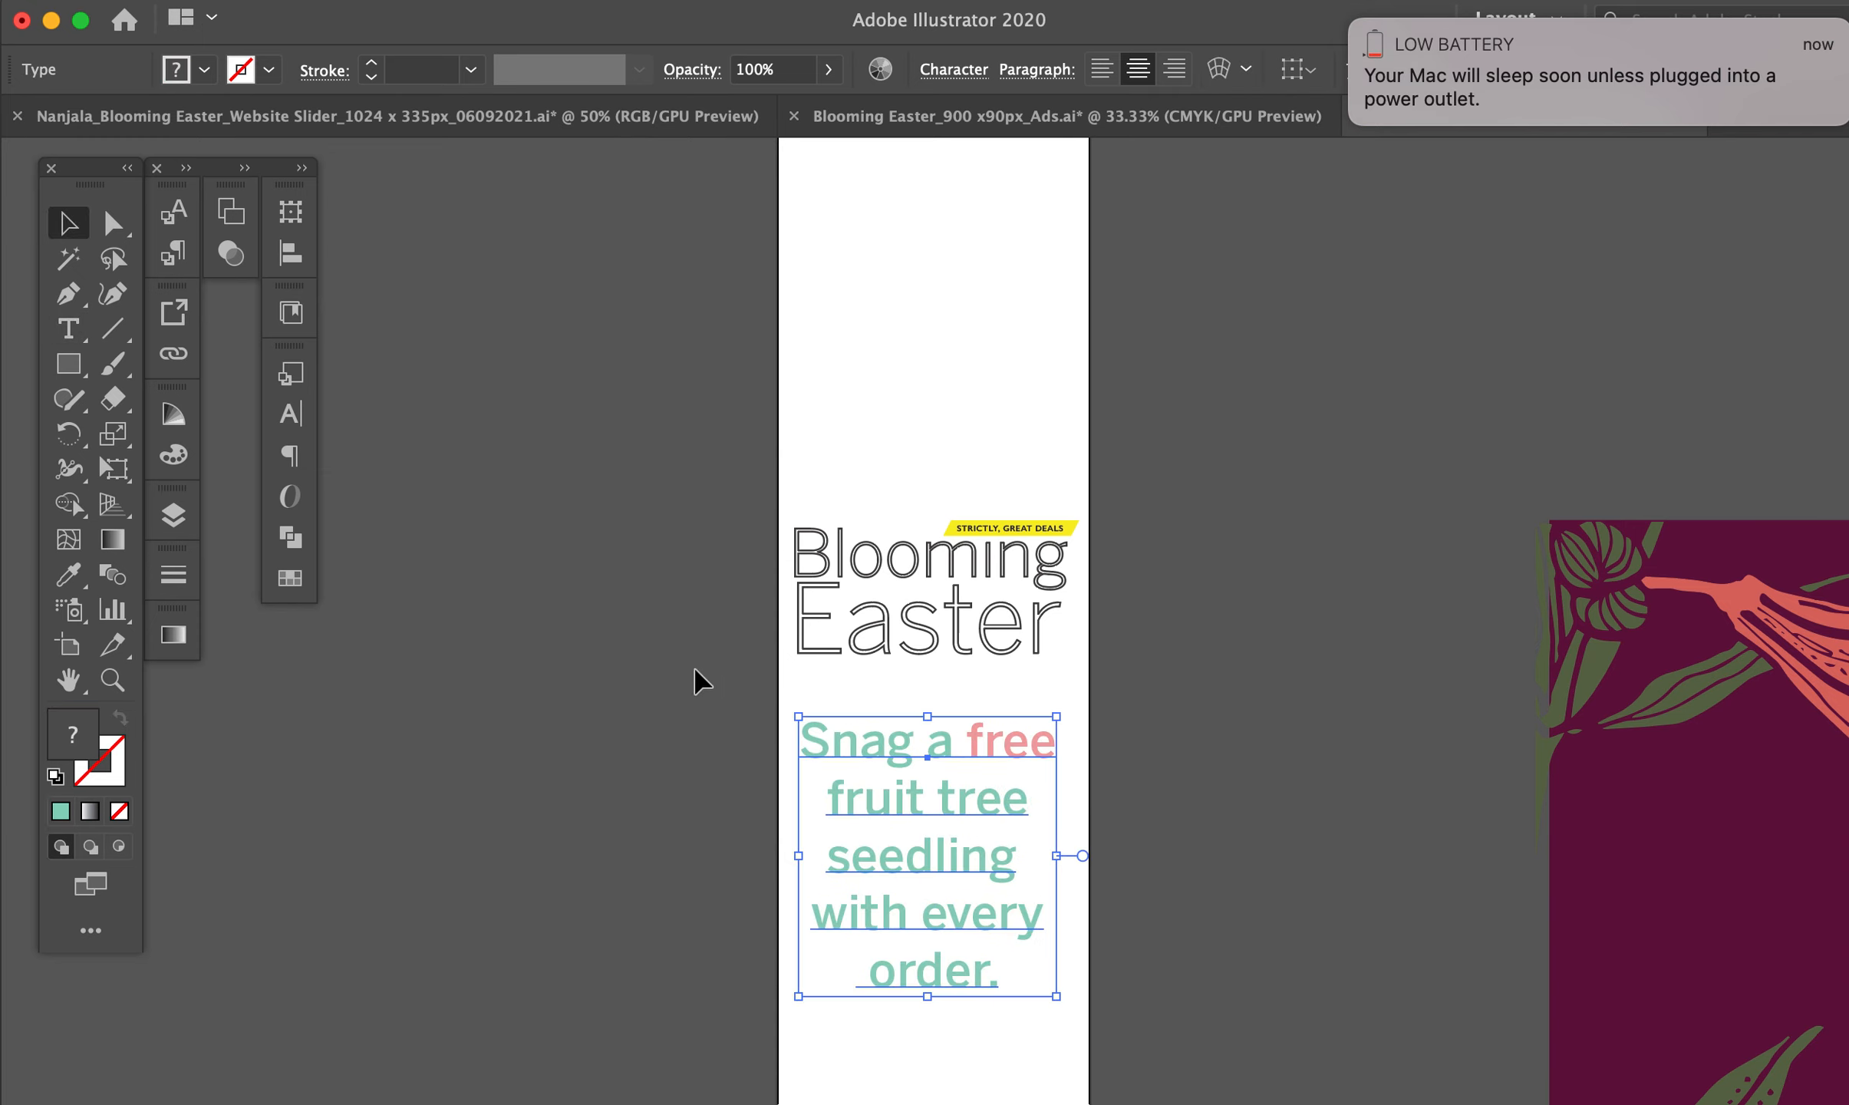
Enlarge the yellow STRICTLY, GREAT DEALS label and move it above the word Blooming
{"action": "left_click", "coordinate": [830, 598]}
{"action": "left_click", "coordinate": [834, 556]}
{"action": "left_click_drag", "start_coordinate": [998, 669], "coordinate": [943, 628]}
{"action": "left_click_drag", "start_coordinate": [830, 476], "coordinate": [935, 610]}
{"action": "left_click", "coordinate": [981, 488]}
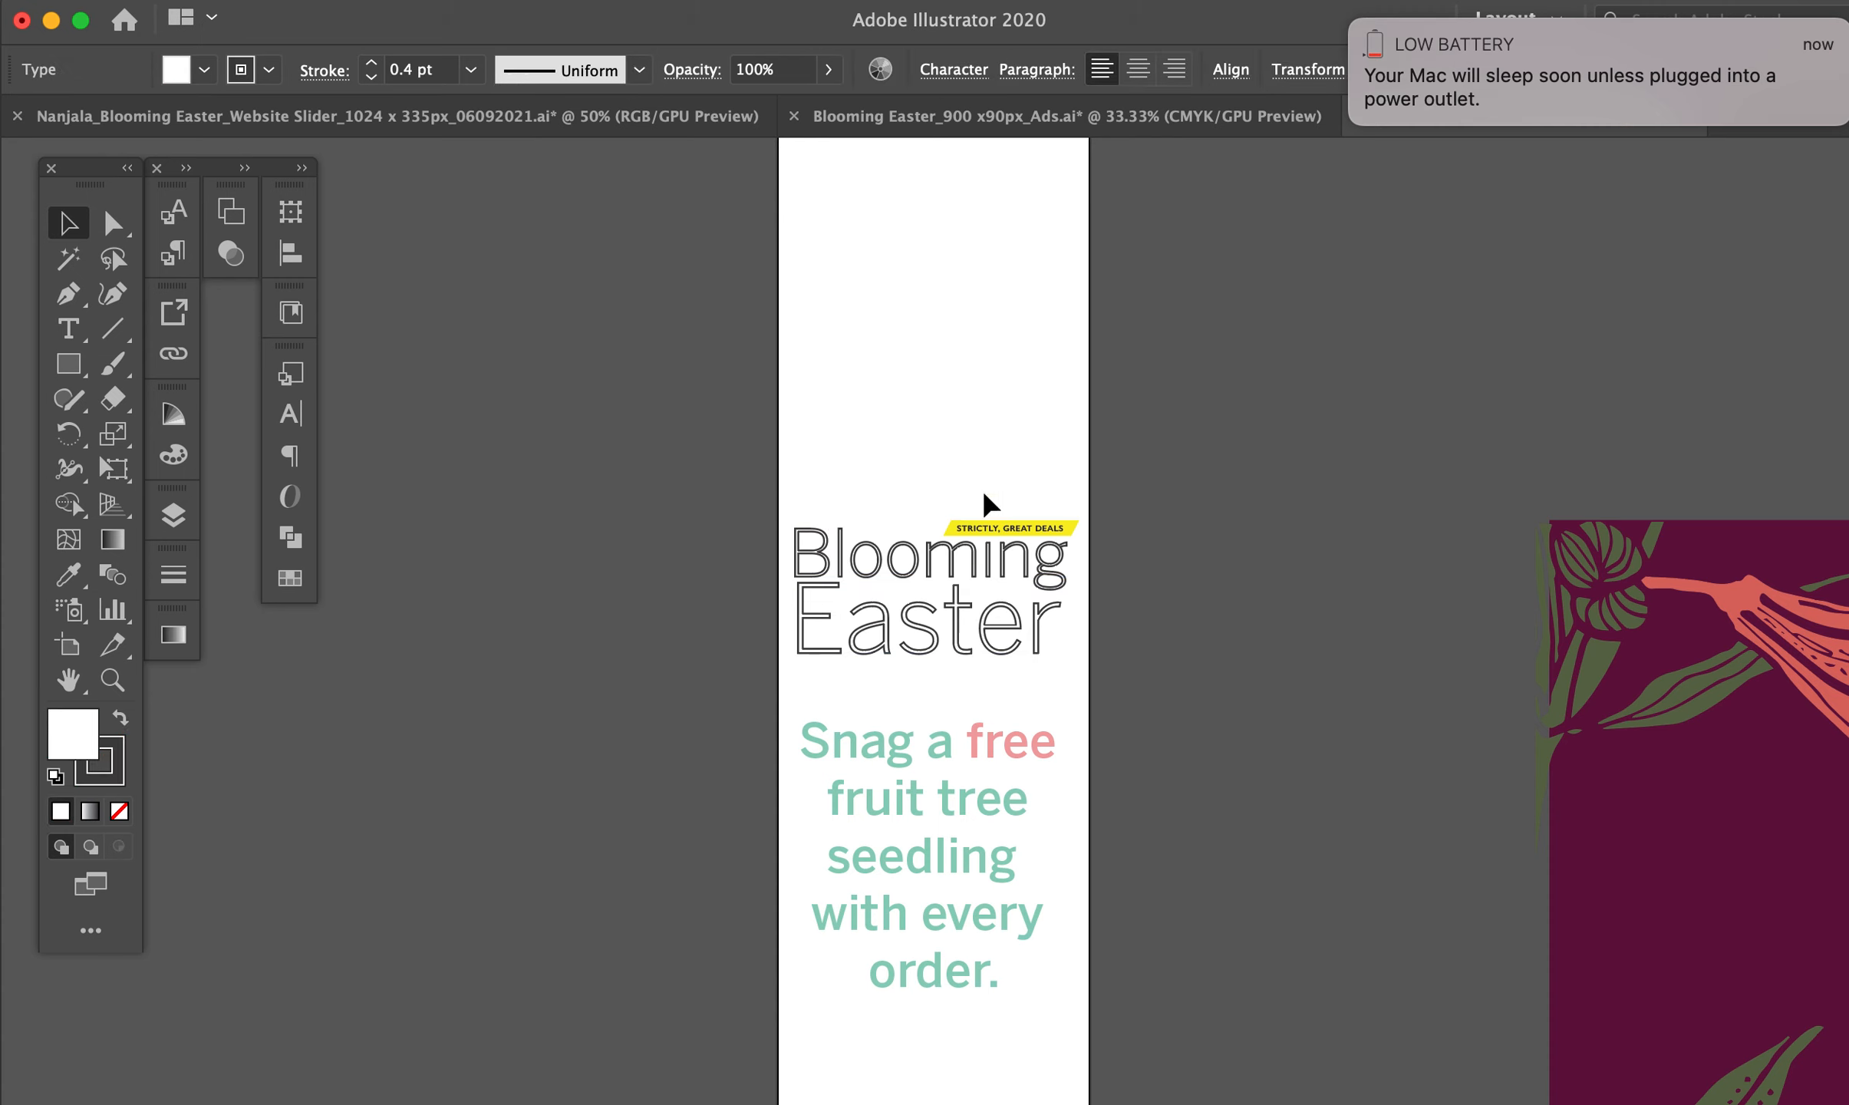
{"action": "left_click", "coordinate": [997, 533]}
{"action": "mouse_move", "coordinate": [962, 500]}
{"action": "left_mouse_down"}
{"action": "mouse_move", "coordinate": [996, 535]}
{"action": "mouse_move", "coordinate": [834, 471]}
{"action": "mouse_move", "coordinate": [954, 466]}
{"action": "mouse_move", "coordinate": [957, 489]}
{"action": "left_mouse_up"}
{"action": "left_click", "coordinate": [904, 551], "text": "shift"}
Align the label, both headline words and the tagline to each other on their horizontal centers
{"action": "left_click_drag", "start_coordinate": [920, 345], "coordinate": [966, 1022]}
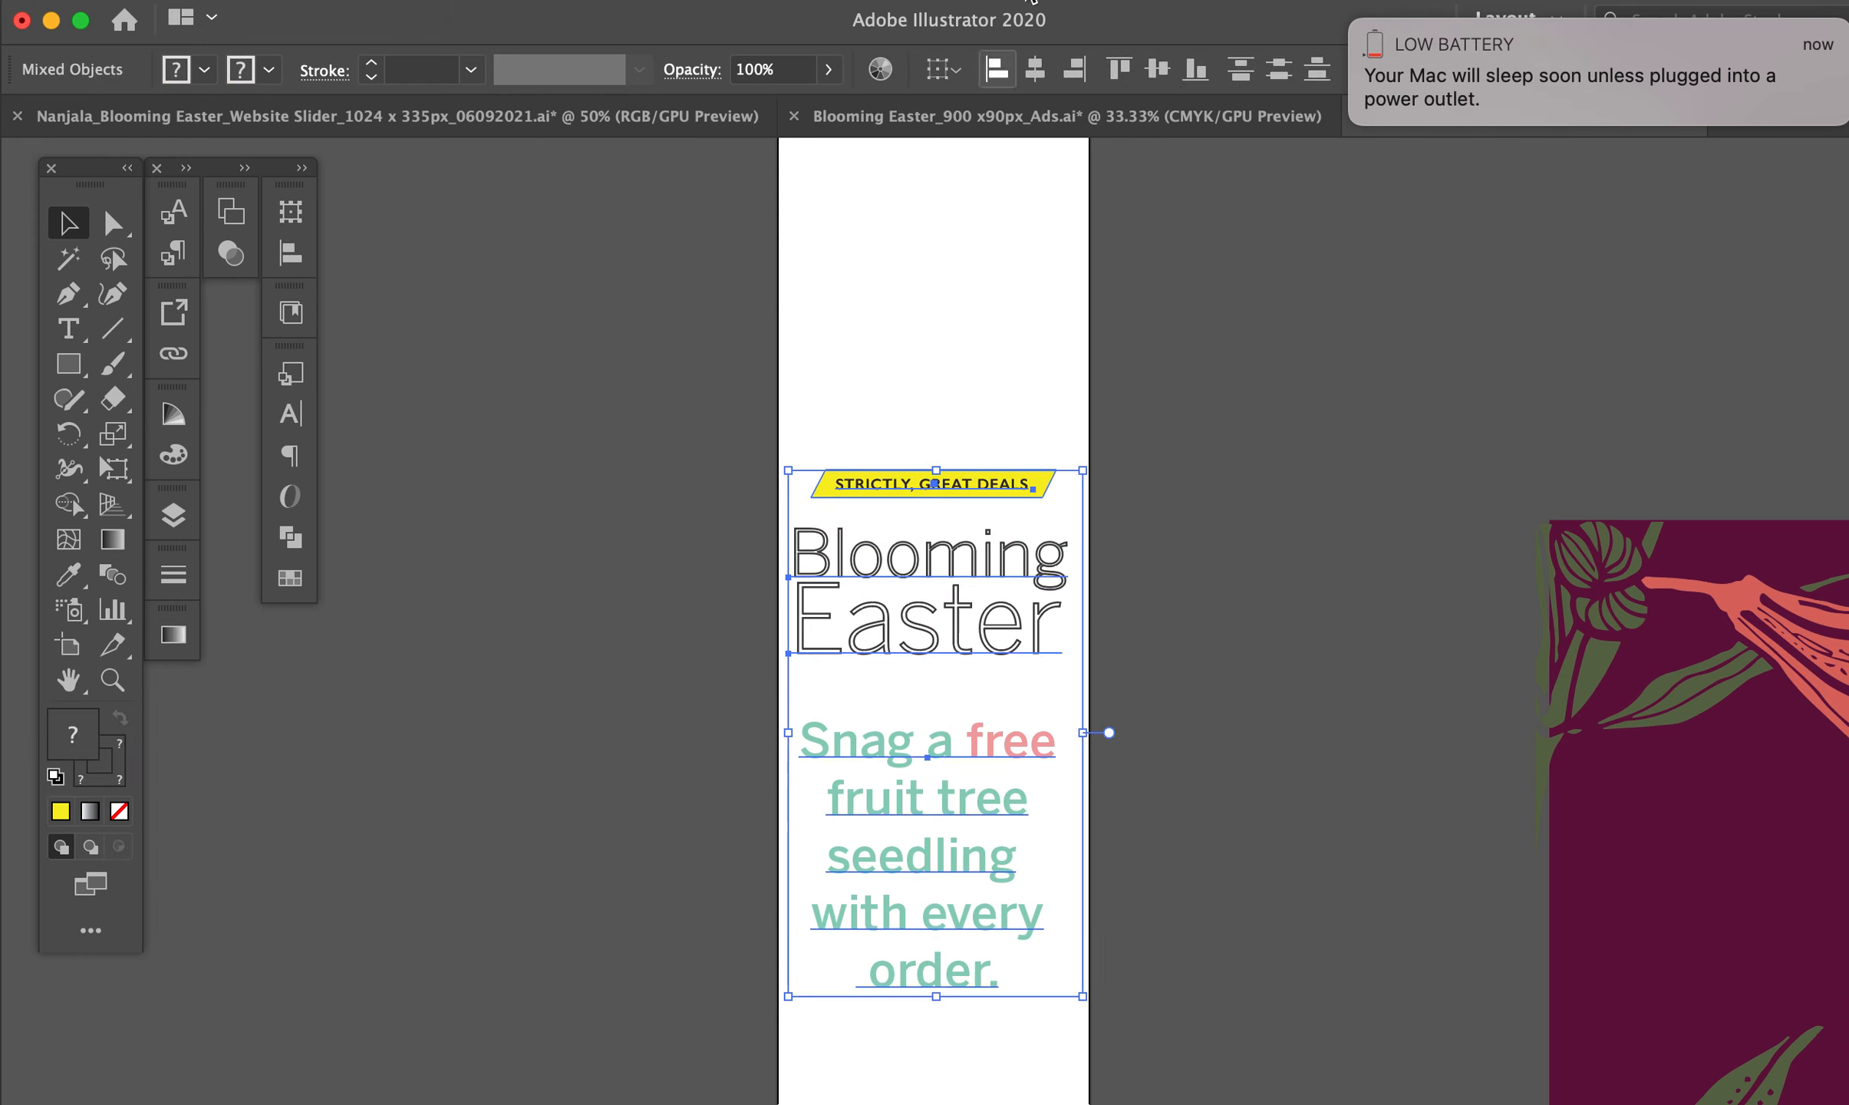
{"action": "left_click", "coordinate": [1034, 69]}
{"action": "left_click", "coordinate": [1210, 465]}
Draw a 90 px by 1024 px rectangle with the burgundy fill of the slider background
{"action": "key", "text": "super+minus"}
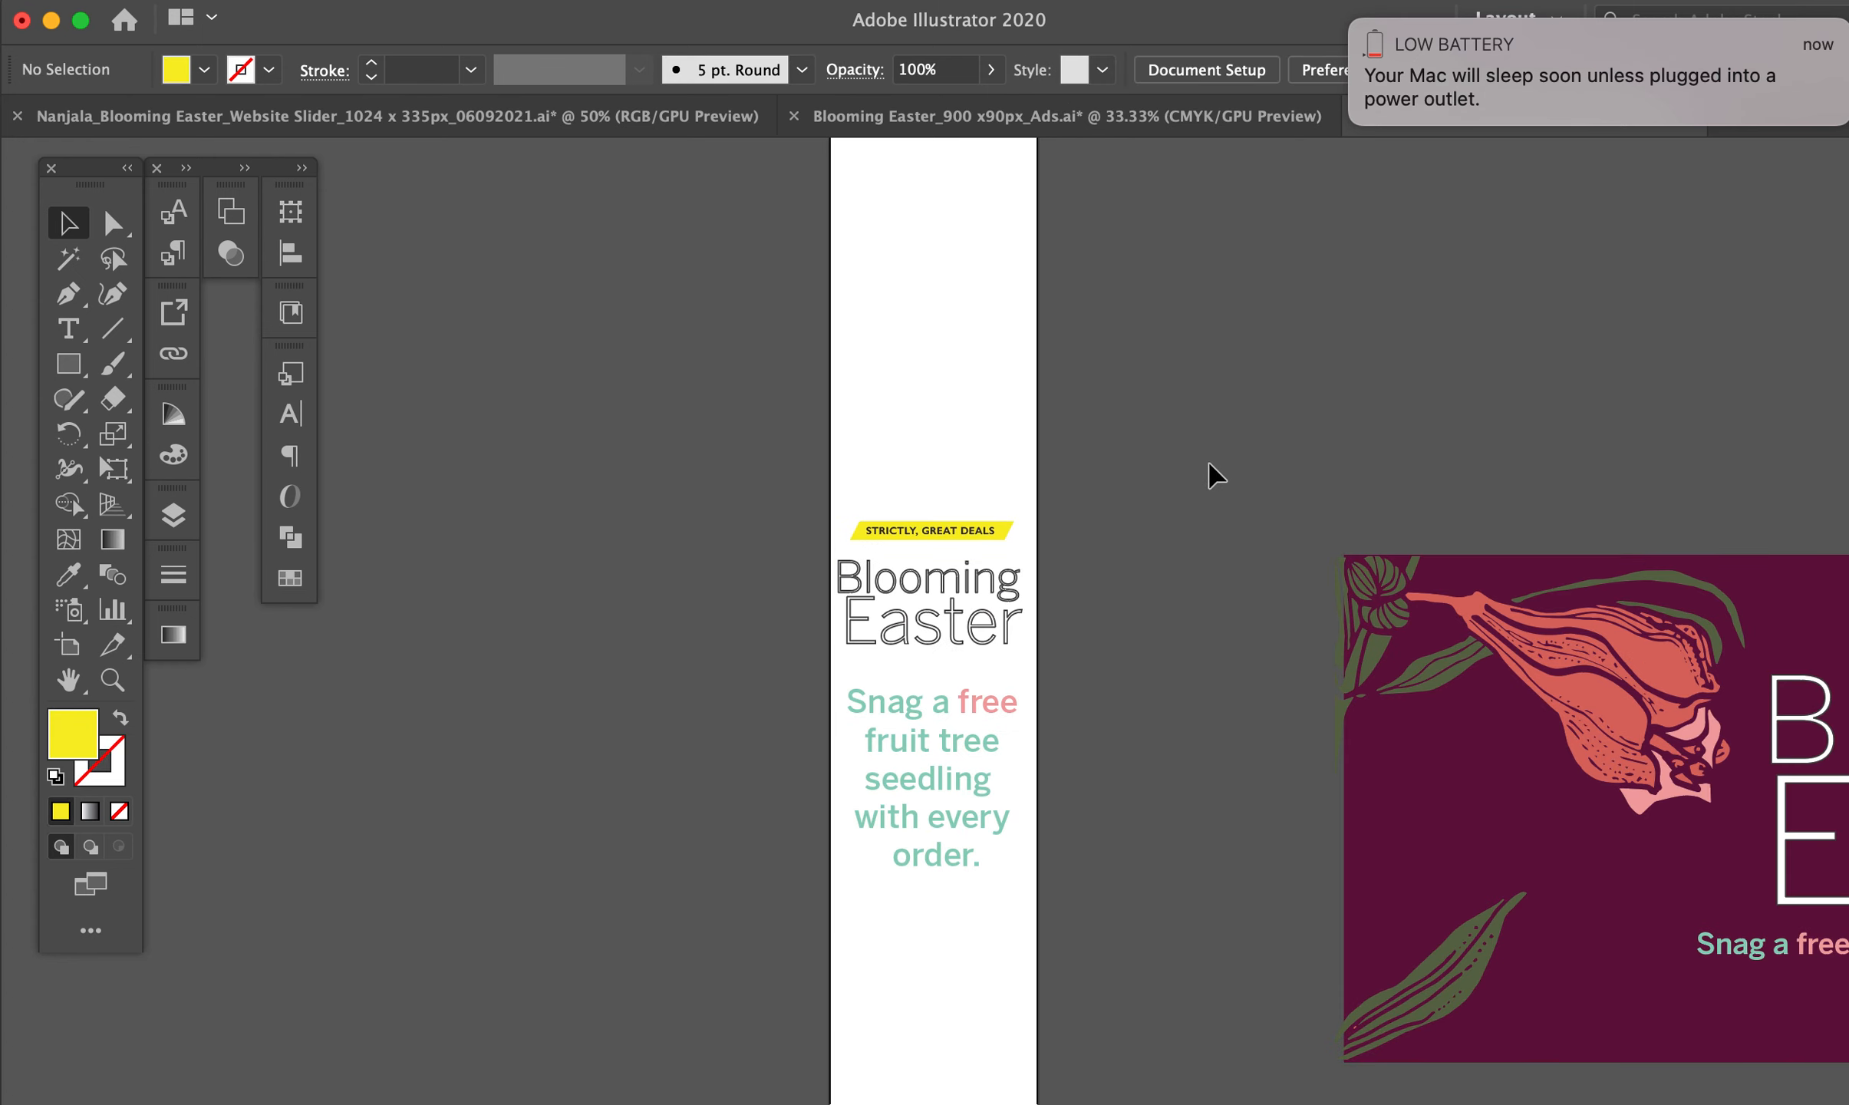
{"action": "key", "text": "super+minus"}
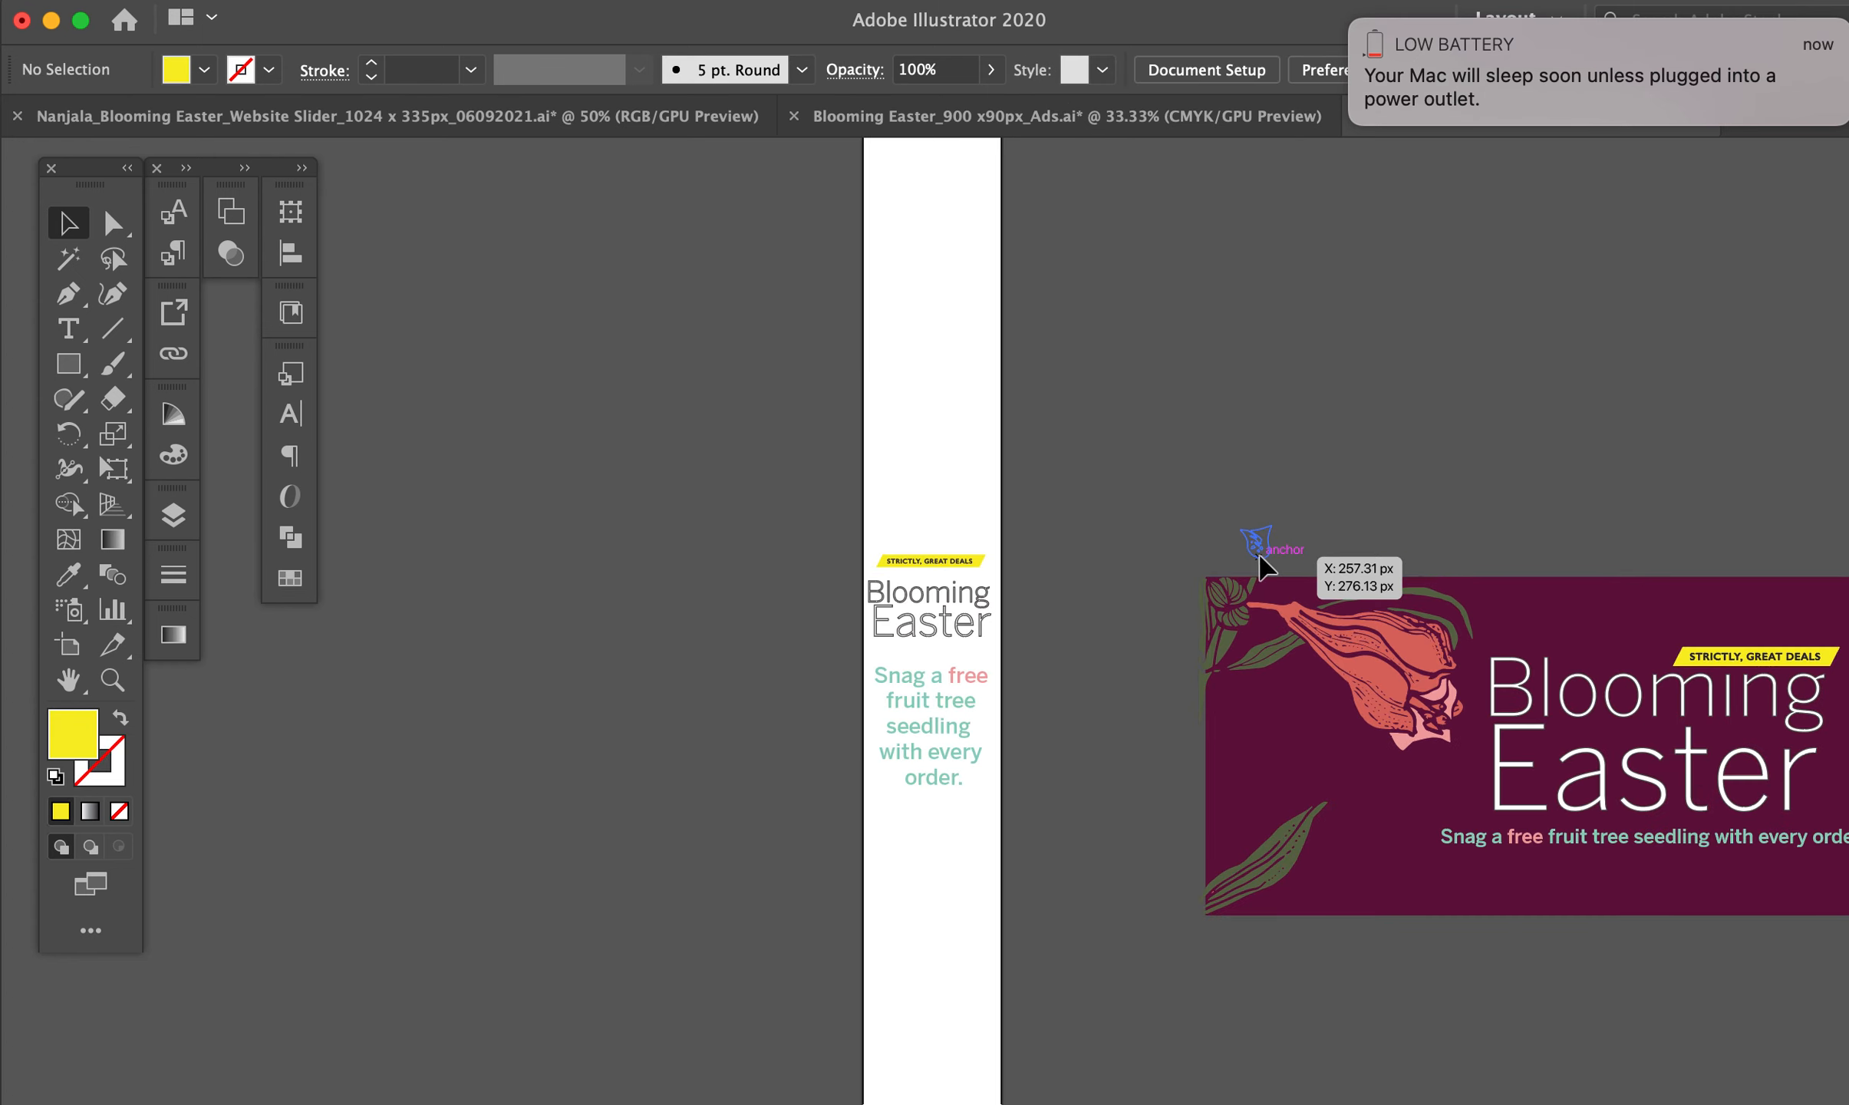
{"action": "left_click_drag", "start_coordinate": [1247, 552], "coordinate": [1014, 529]}
{"action": "left_click", "coordinate": [1321, 586]}
{"action": "key", "text": "super+minus"}
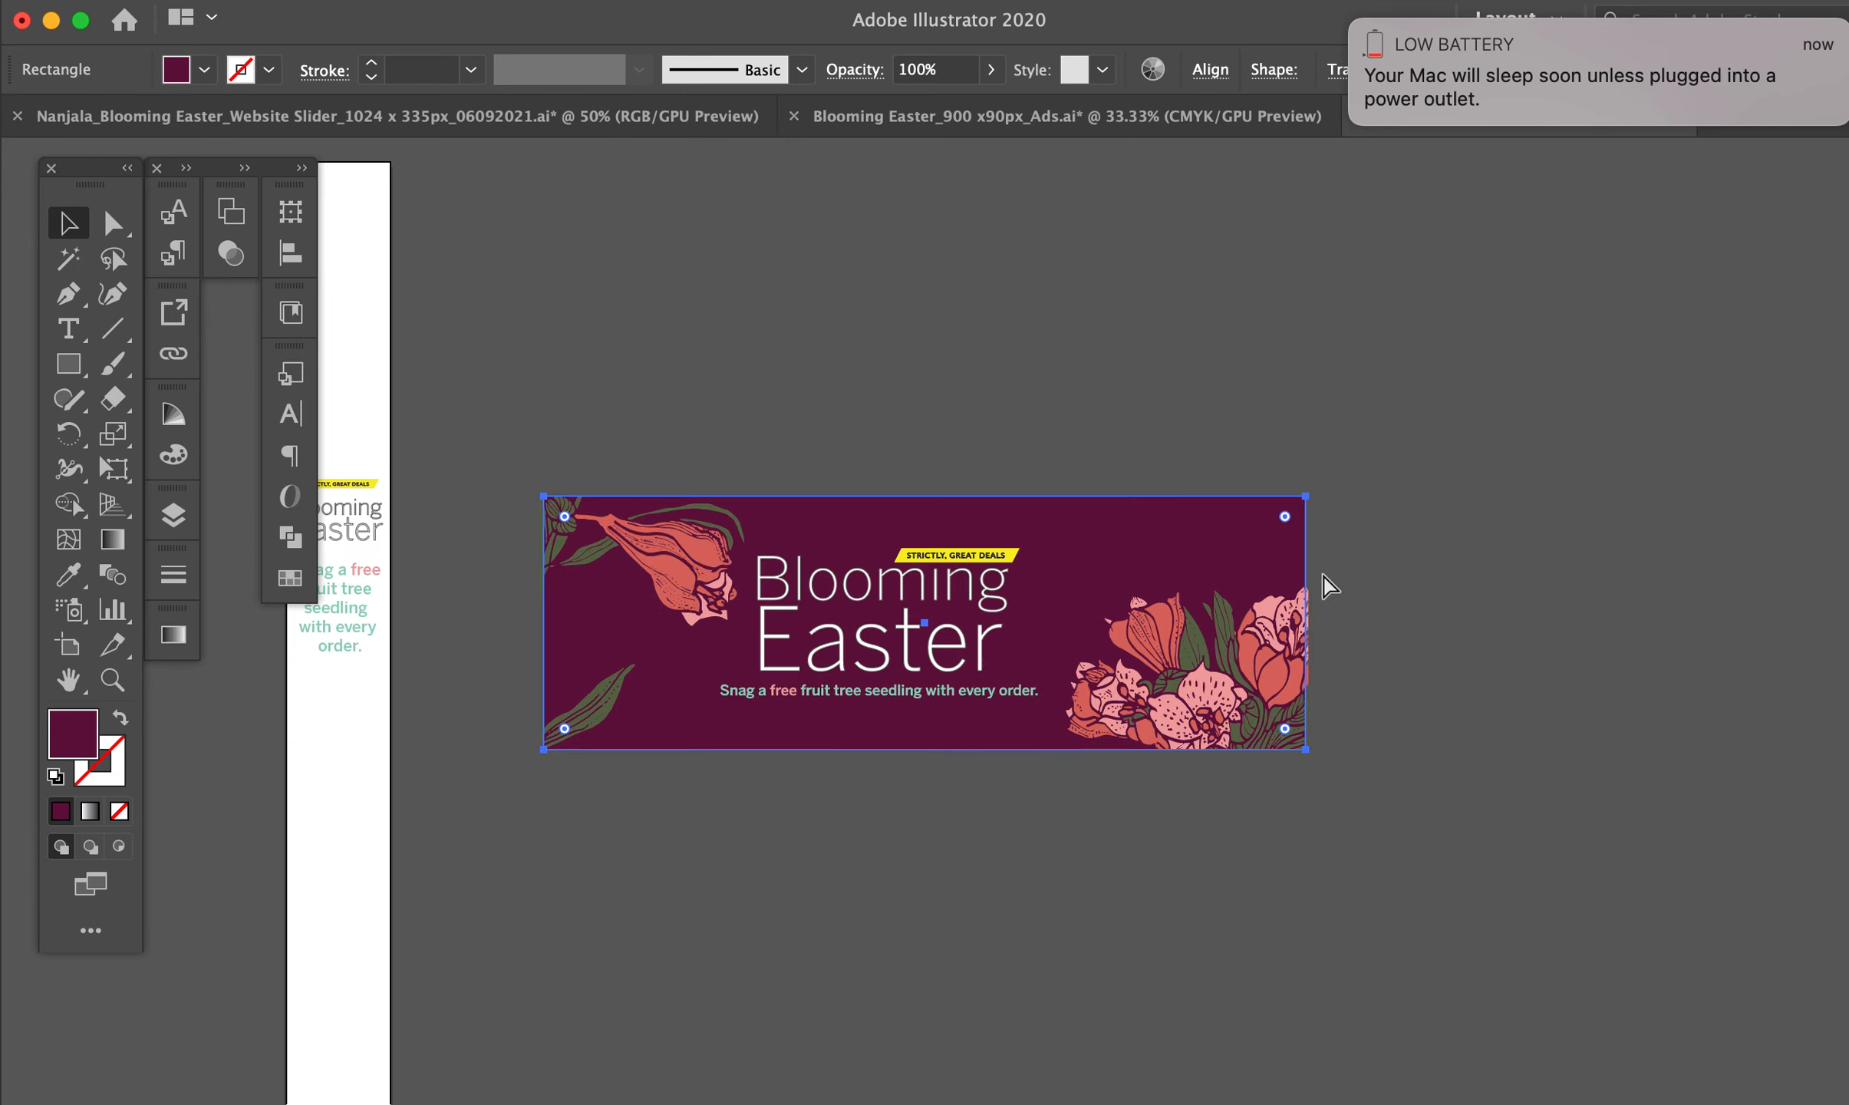
{"action": "key", "text": "super+minus"}
{"action": "left_click", "coordinate": [68, 363]}
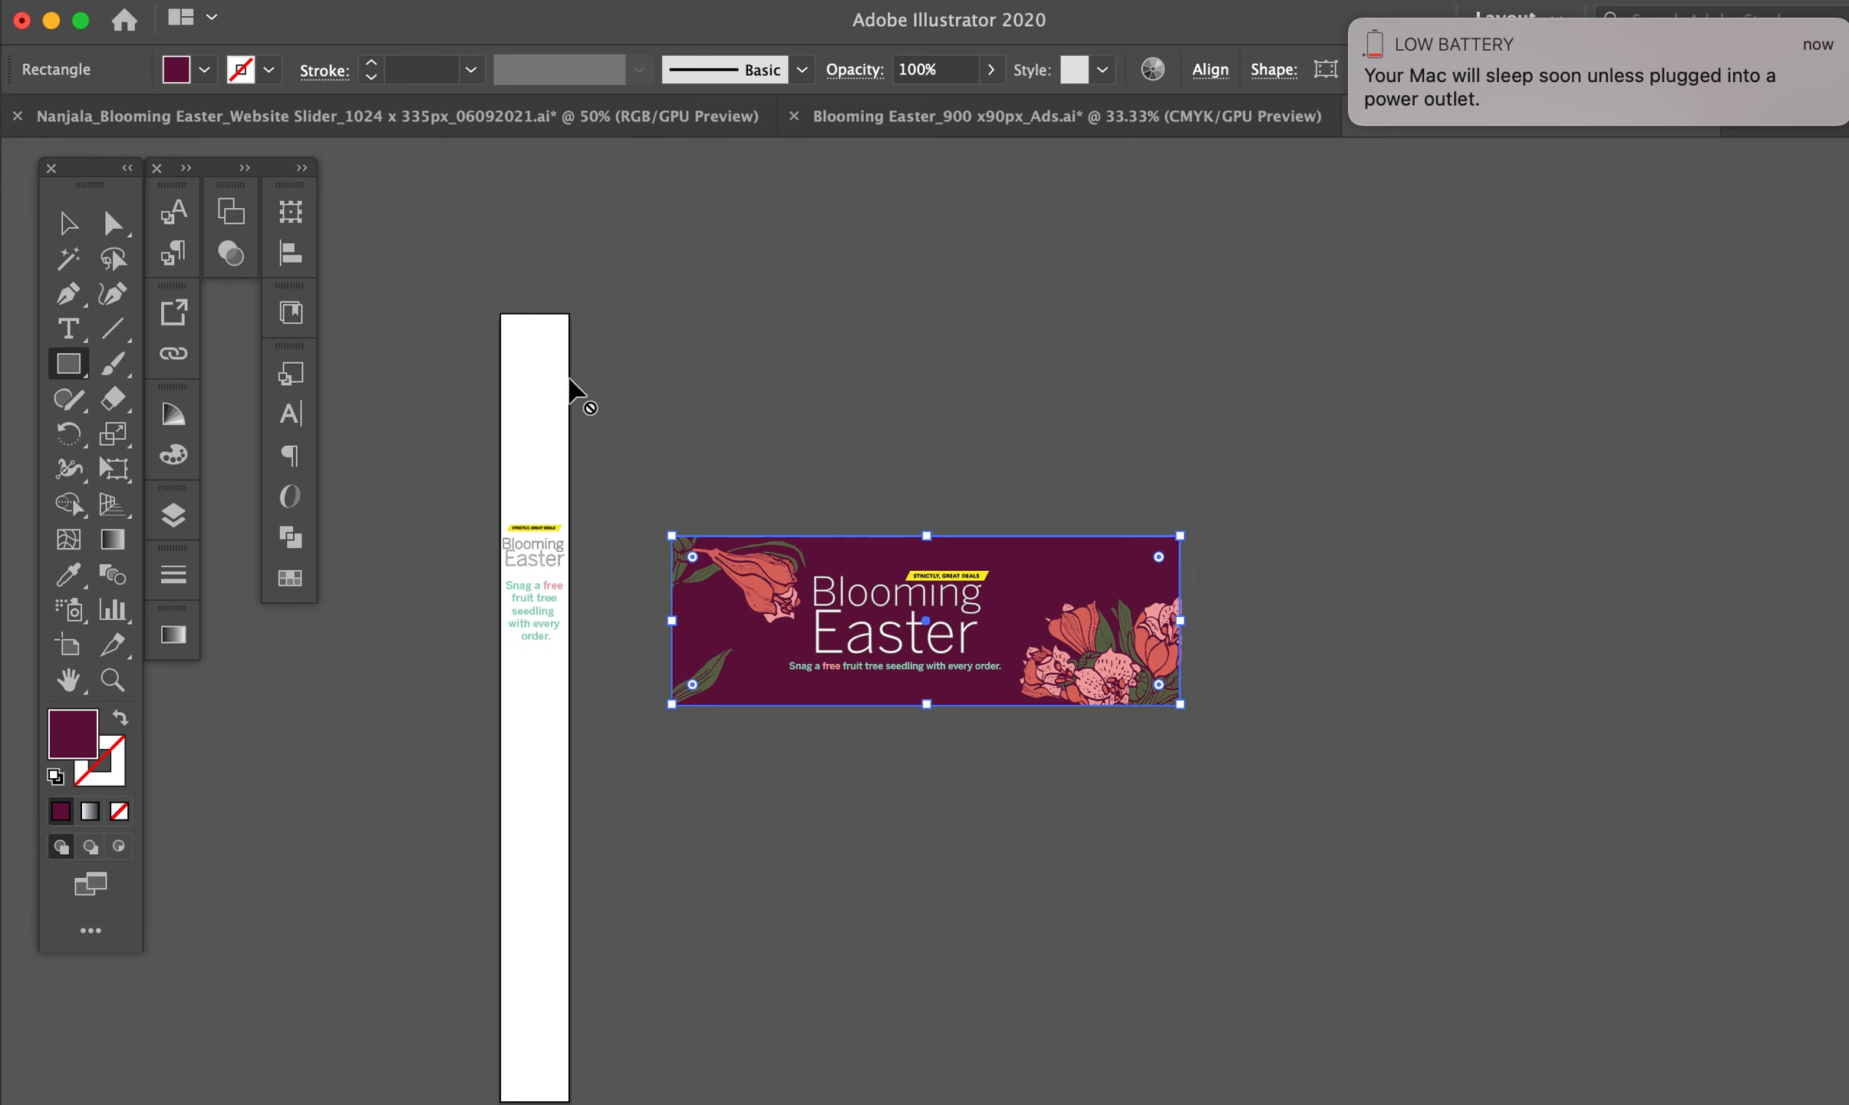
{"action": "left_click", "coordinate": [568, 378]}
{"action": "type", "text": "90"}
{"action": "key", "text": "Tab"}
{"action": "type", "text": "1024"}
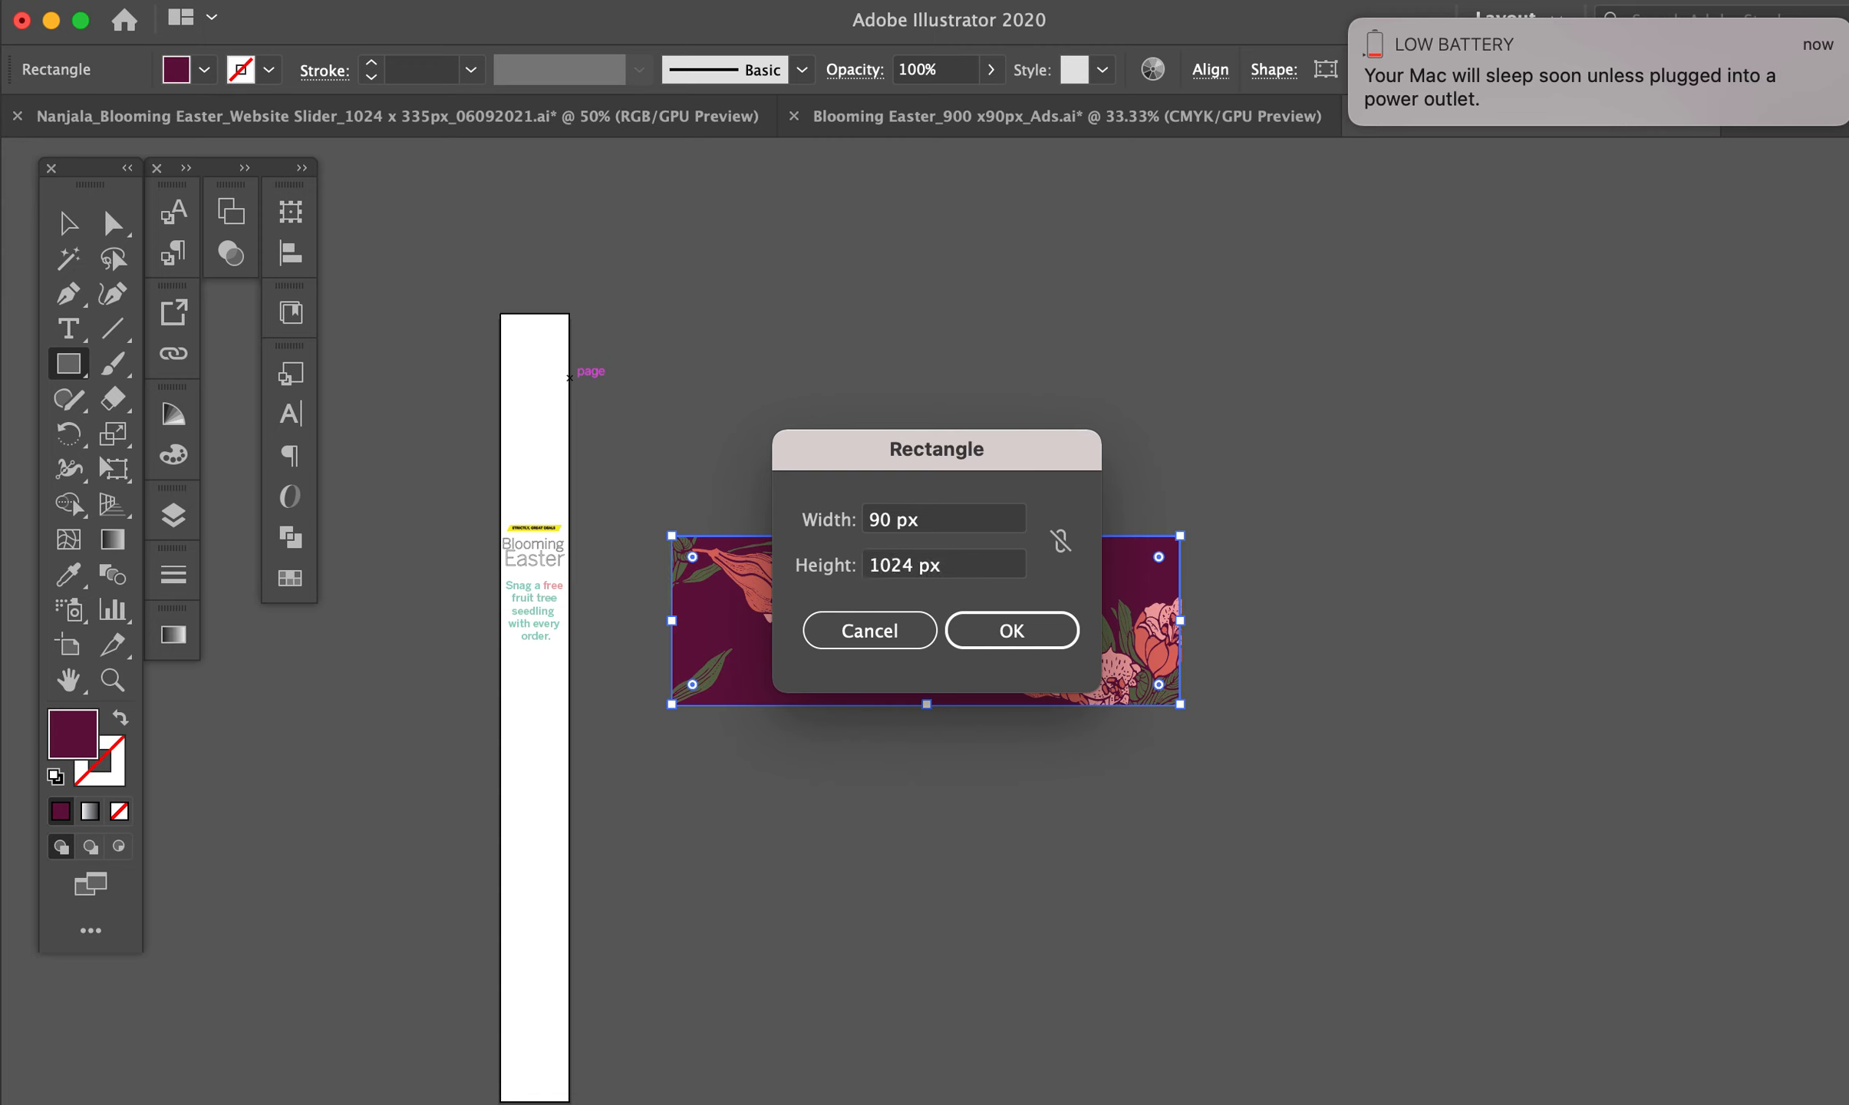
{"action": "key", "text": "Return"}
Fit the burgundy rectangle exactly over the narrow artboard and place it behind the text
{"action": "left_click", "coordinate": [68, 223]}
{"action": "left_click_drag", "start_coordinate": [580, 444], "coordinate": [522, 378]}
{"action": "left_click_drag", "start_coordinate": [529, 393], "coordinate": [529, 392]}
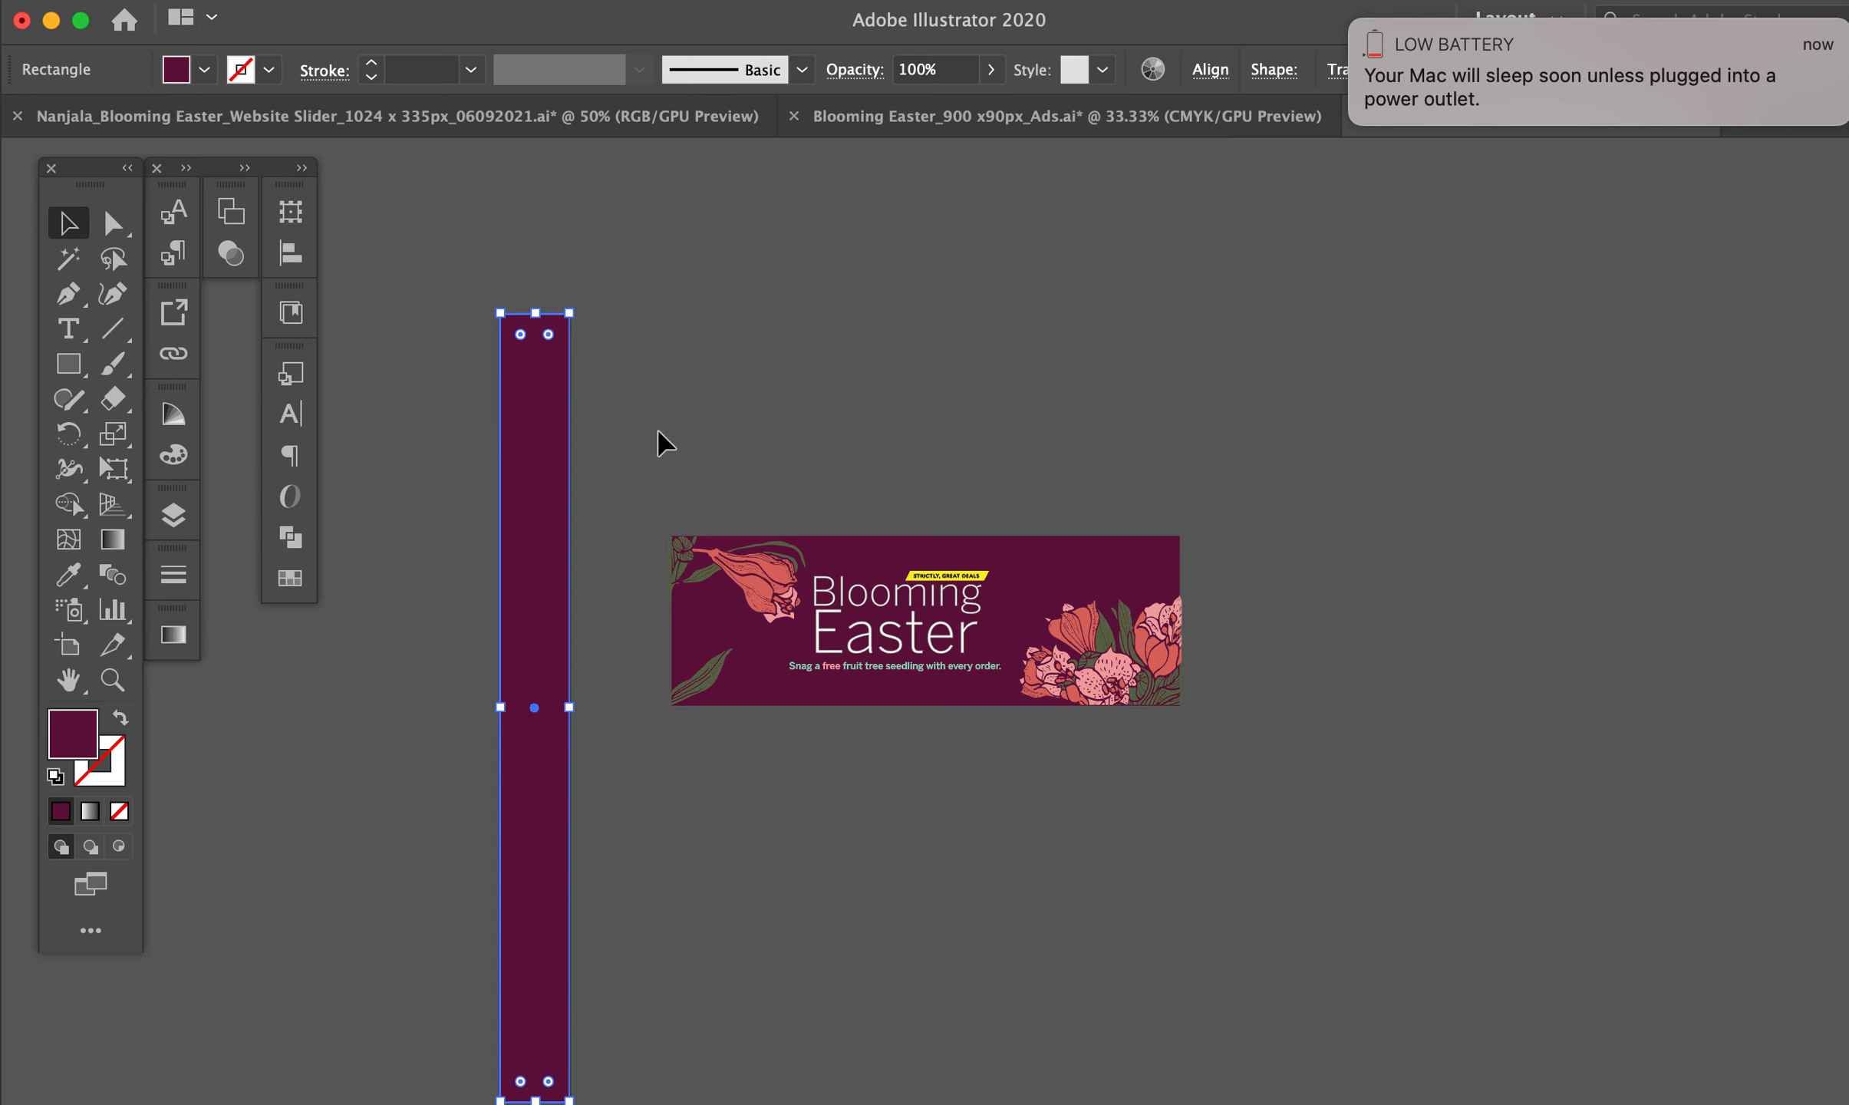
{"action": "left_click", "coordinate": [701, 448]}
{"action": "left_click_drag", "start_coordinate": [586, 515], "coordinate": [781, 432]}
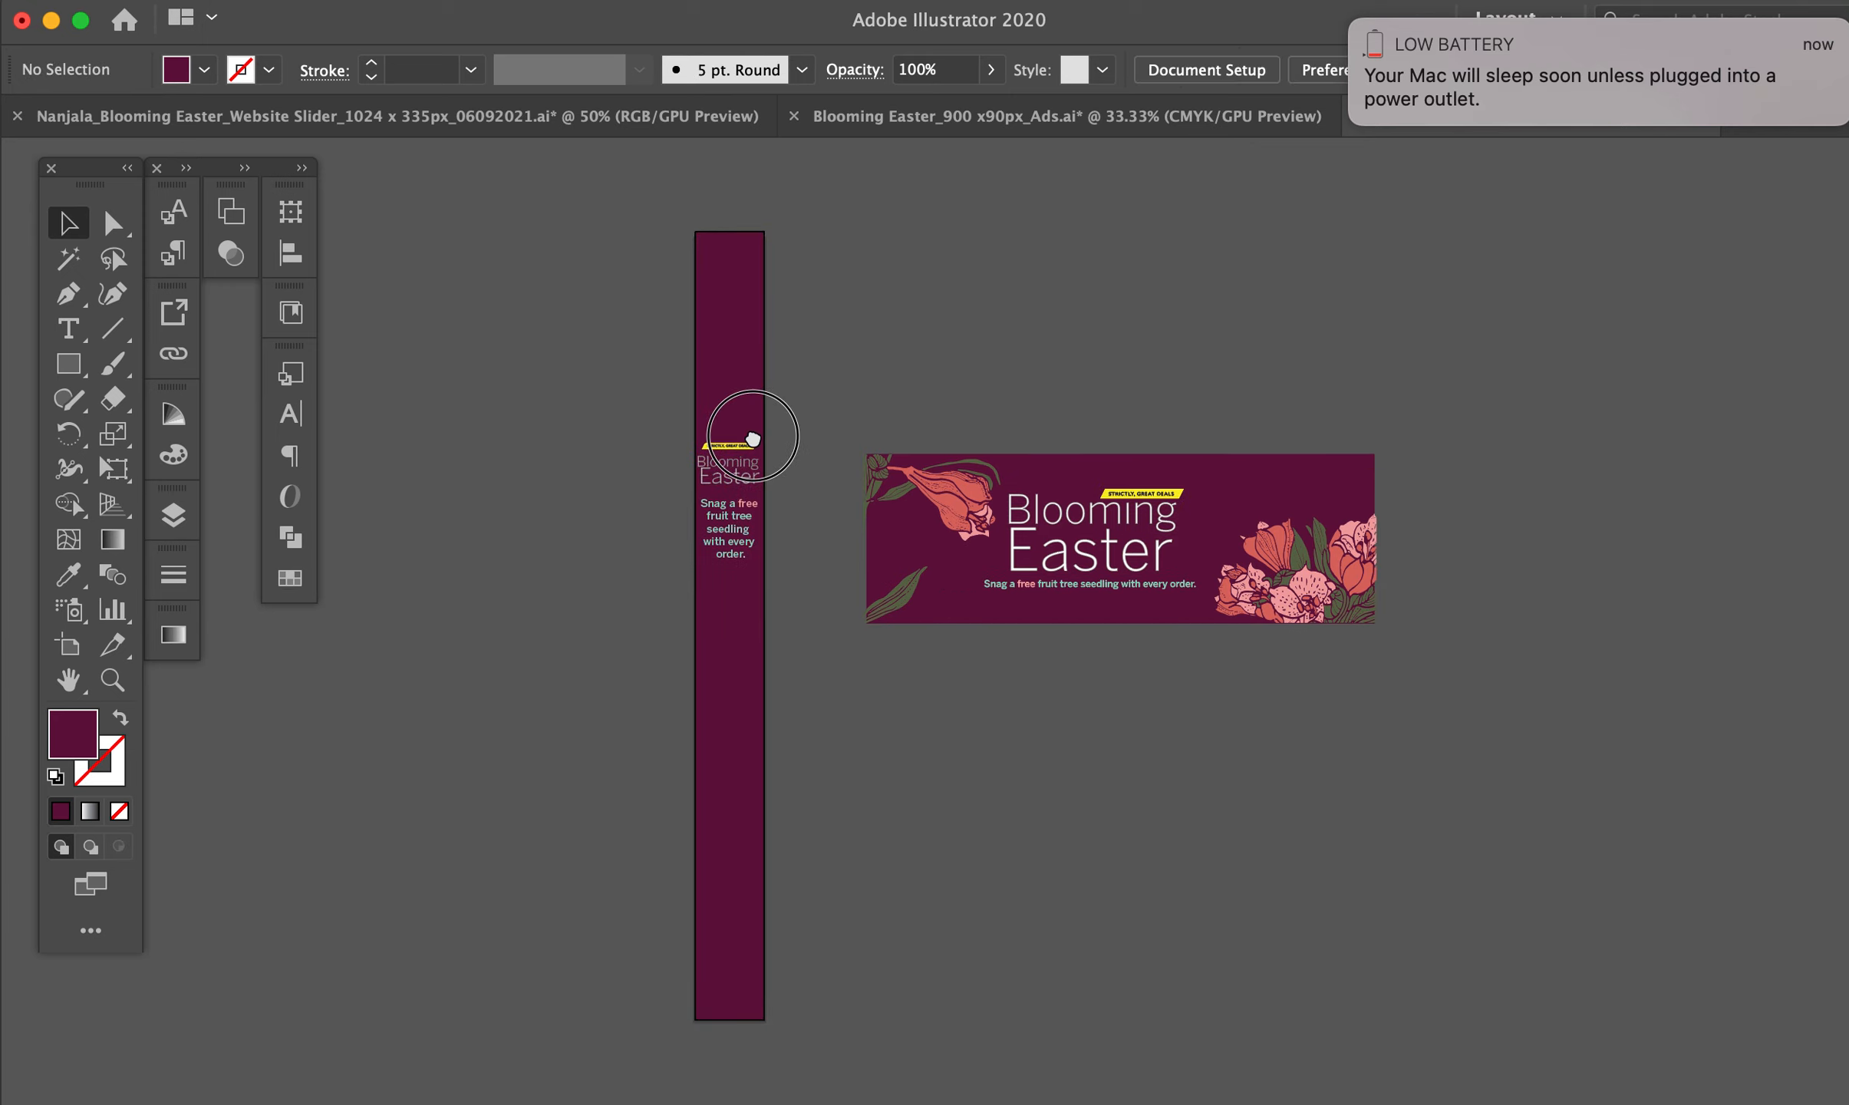
{"action": "left_click_drag", "start_coordinate": [572, 301], "coordinate": [753, 340]}
Group the banner text, center it vertically on the burgundy rectangle, and move both back onto the artboard
{"action": "left_click_drag", "start_coordinate": [643, 389], "coordinate": [766, 563]}
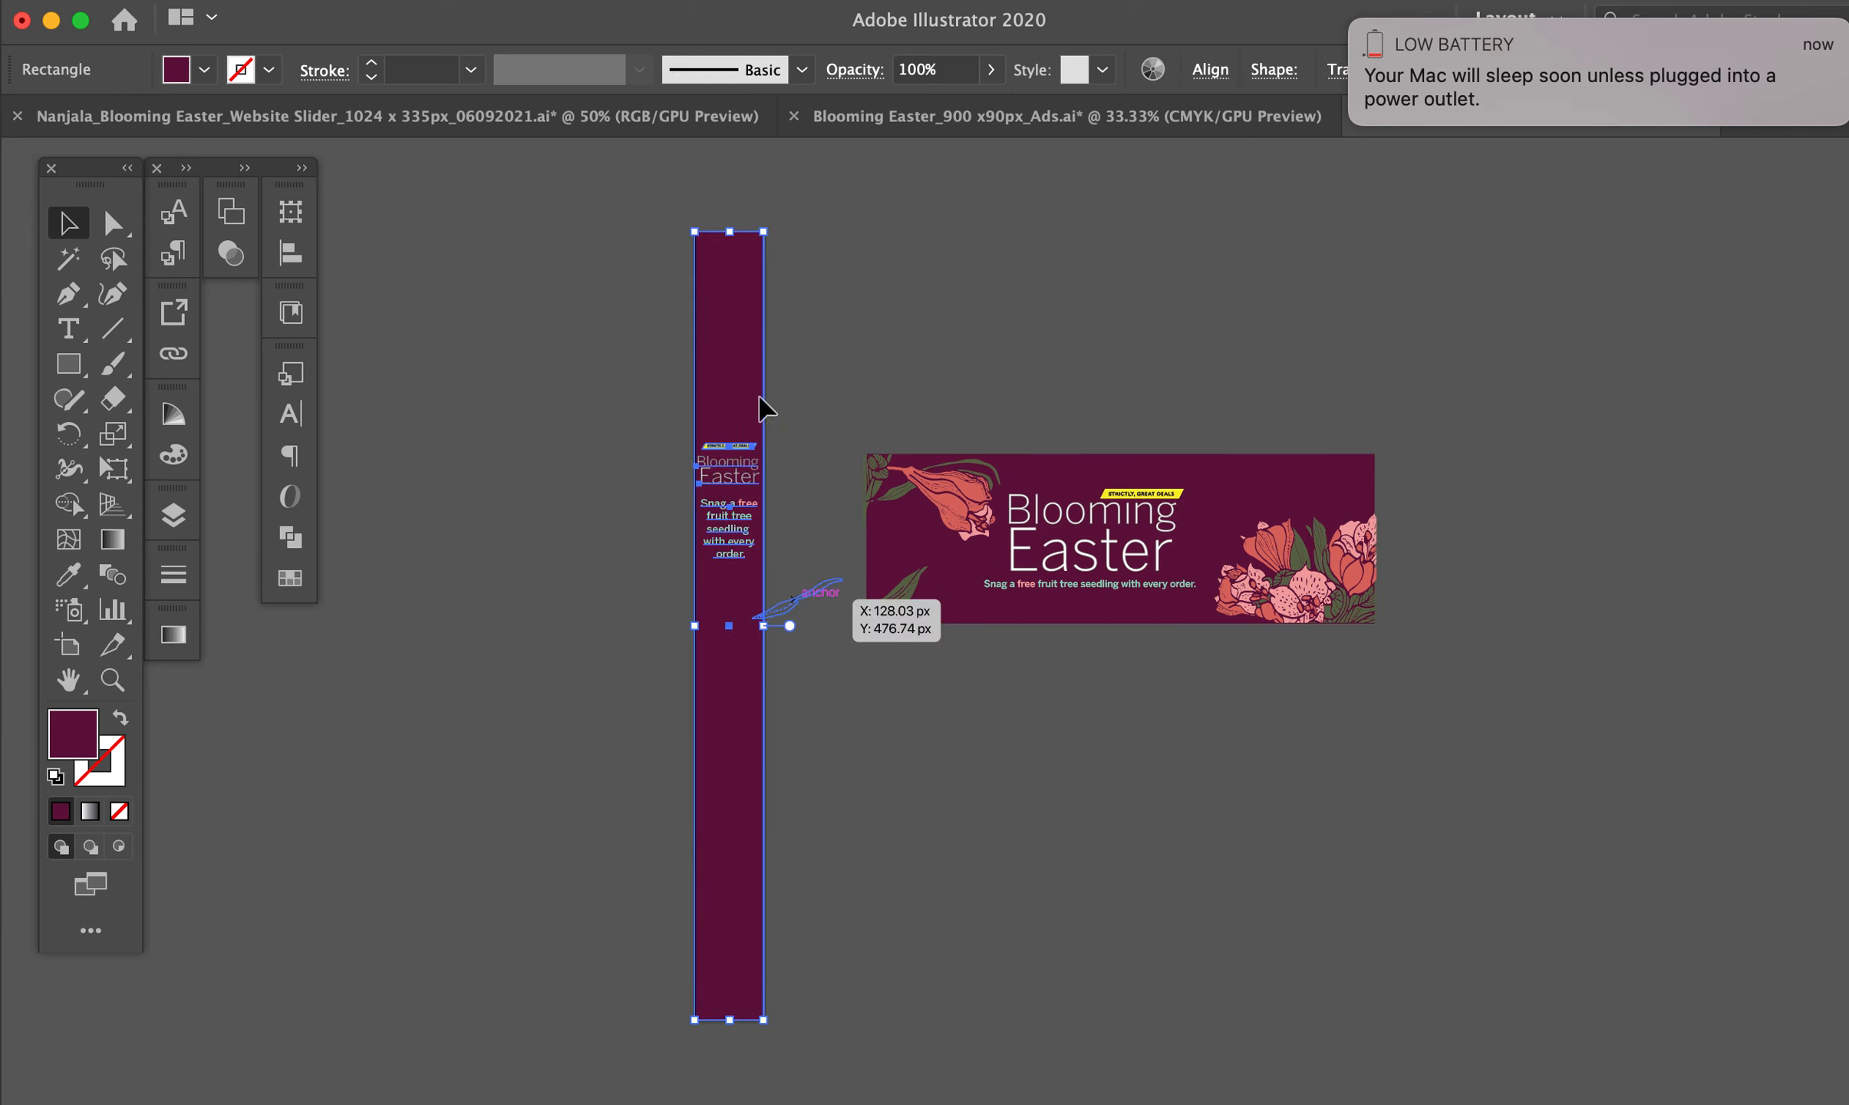
{"action": "left_click", "coordinate": [760, 417], "text": "shift"}
{"action": "key", "text": "super+g"}
{"action": "left_click", "coordinate": [733, 350], "text": "shift"}
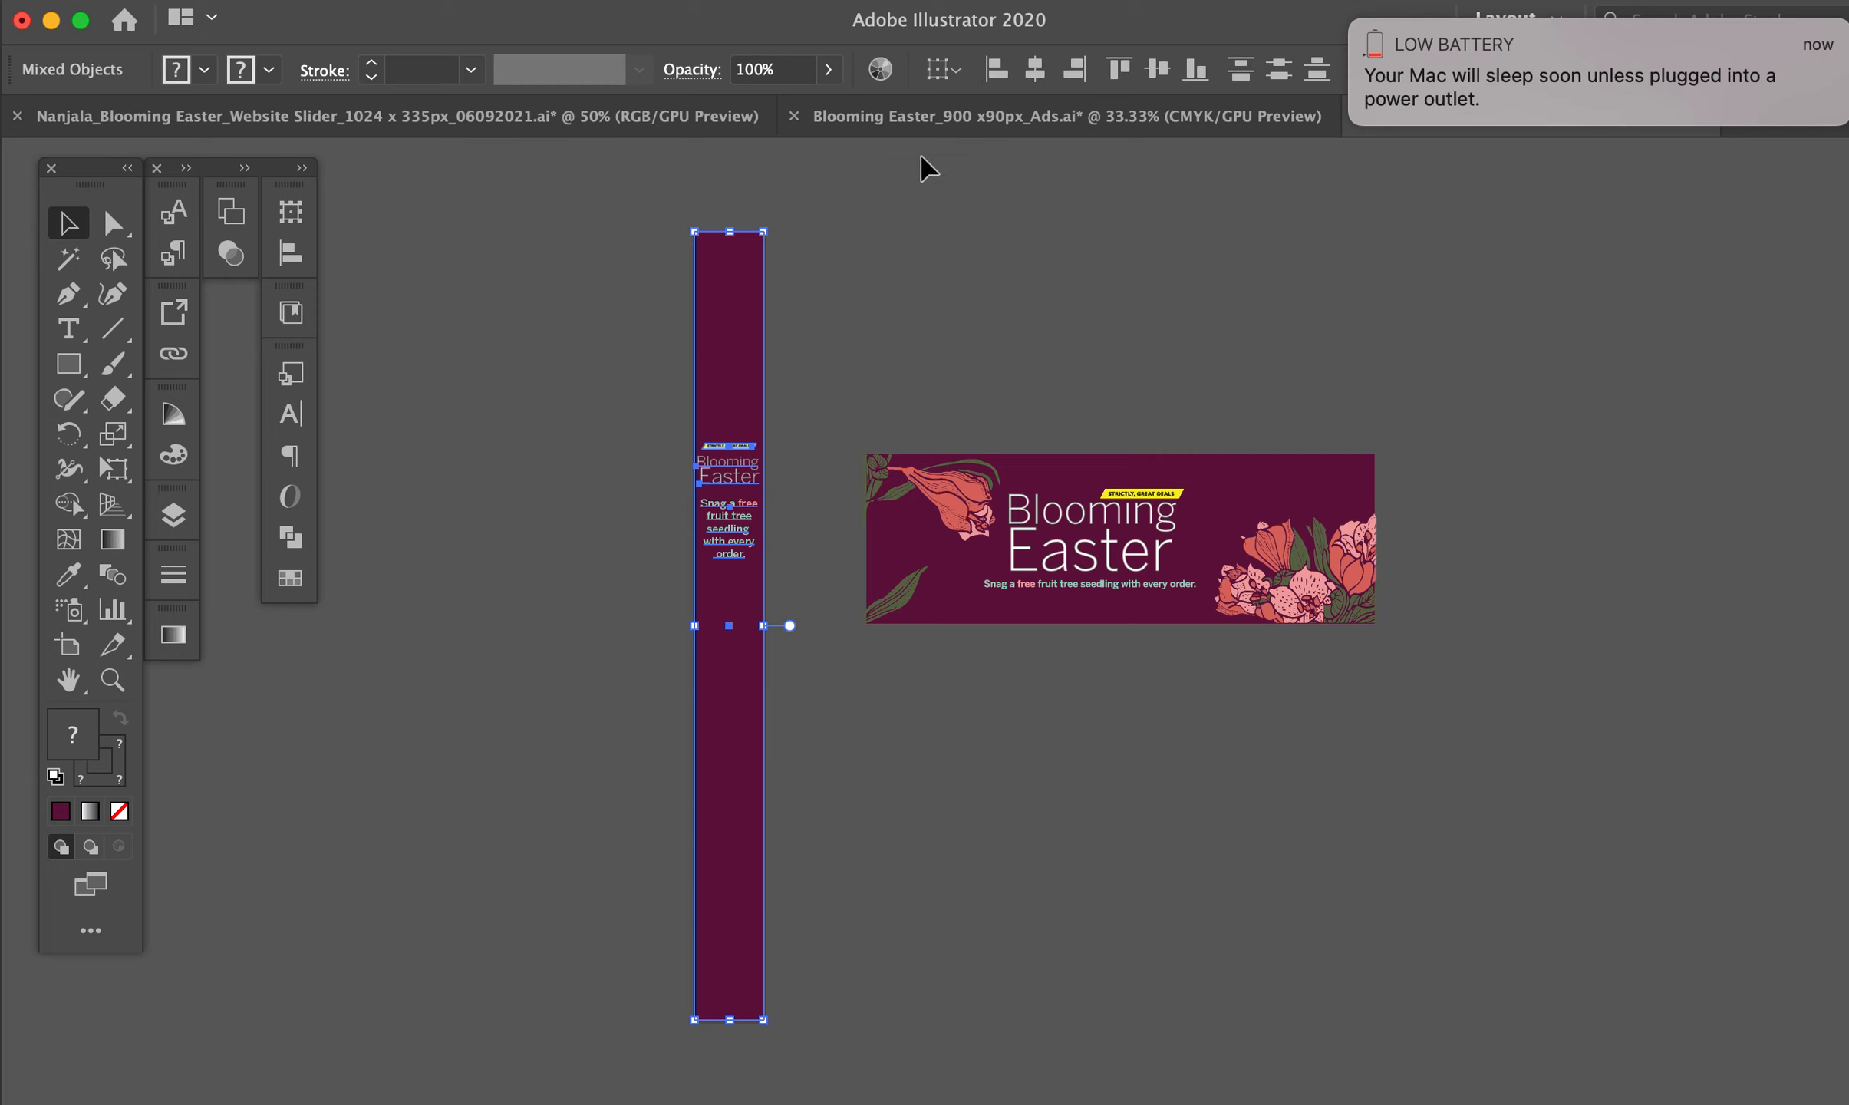
{"action": "left_click", "coordinate": [1156, 69]}
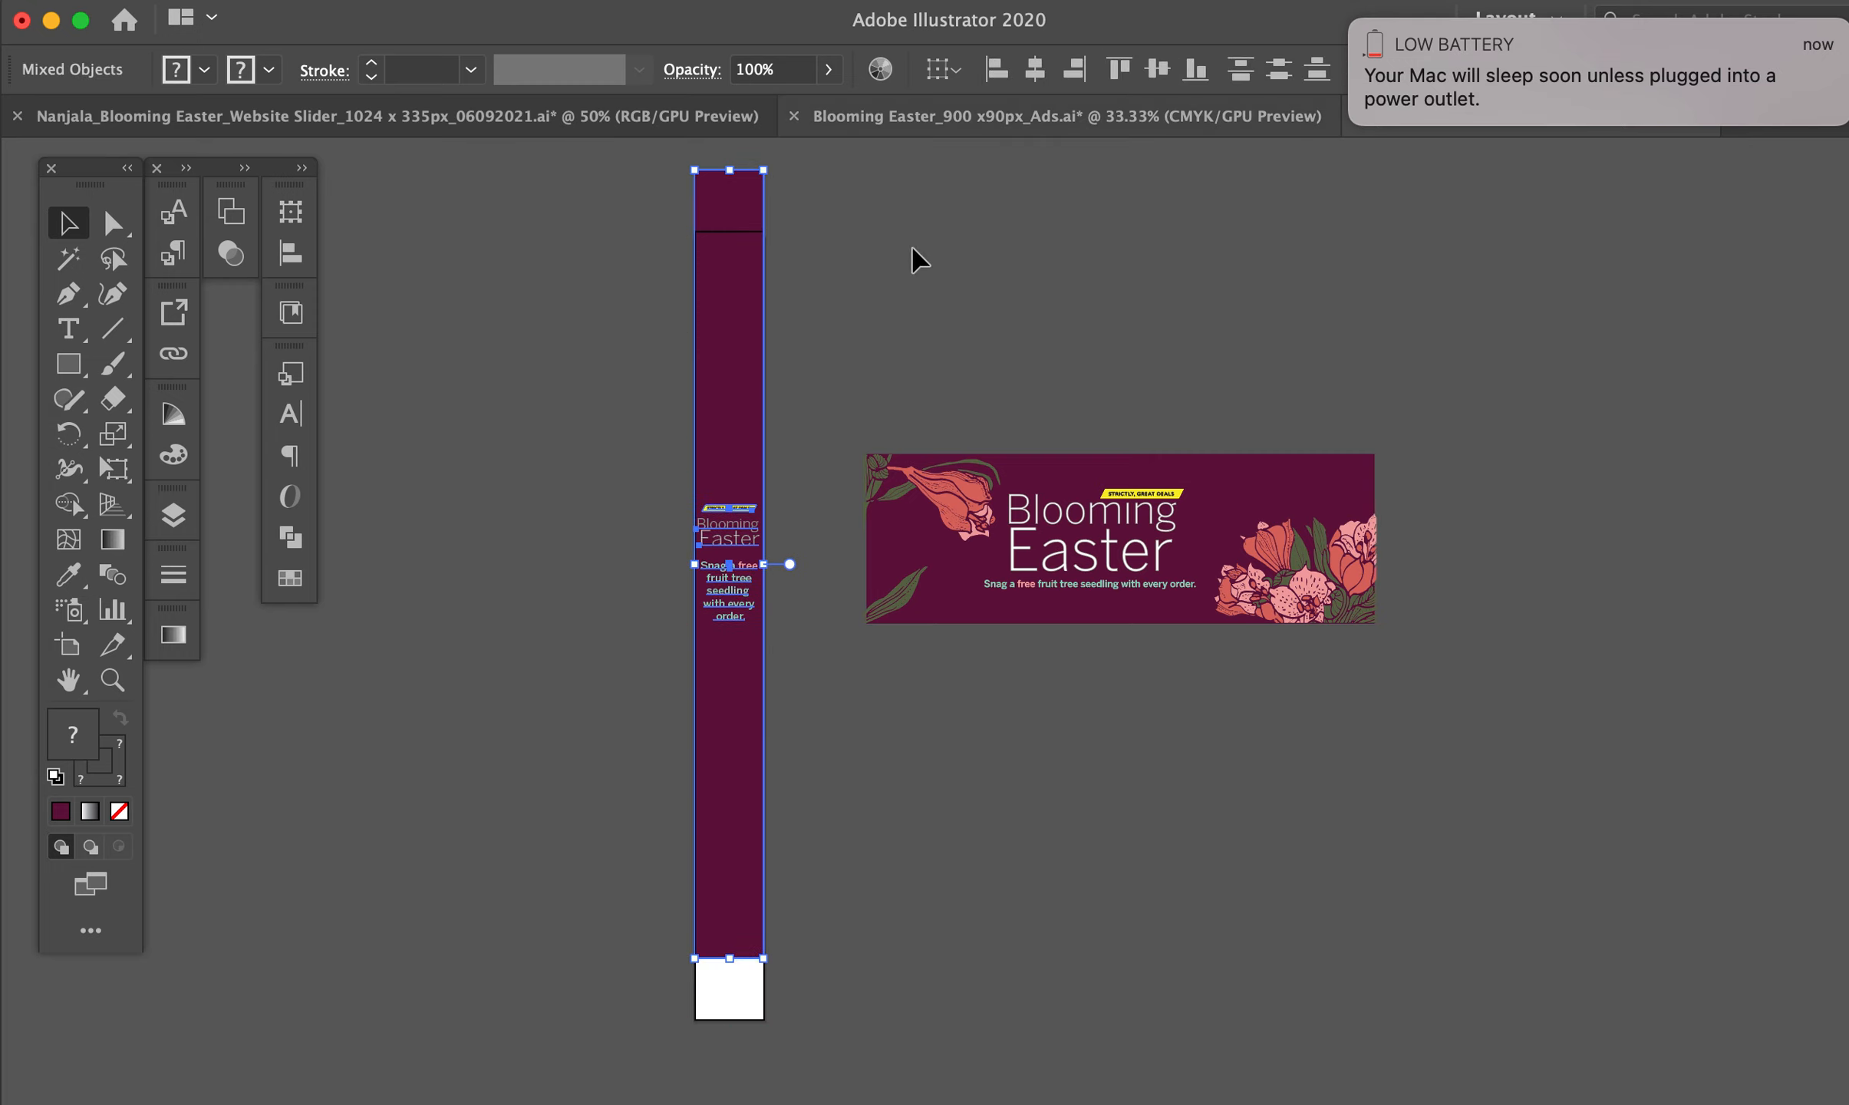
{"action": "left_click_drag", "start_coordinate": [741, 198], "coordinate": [744, 254]}
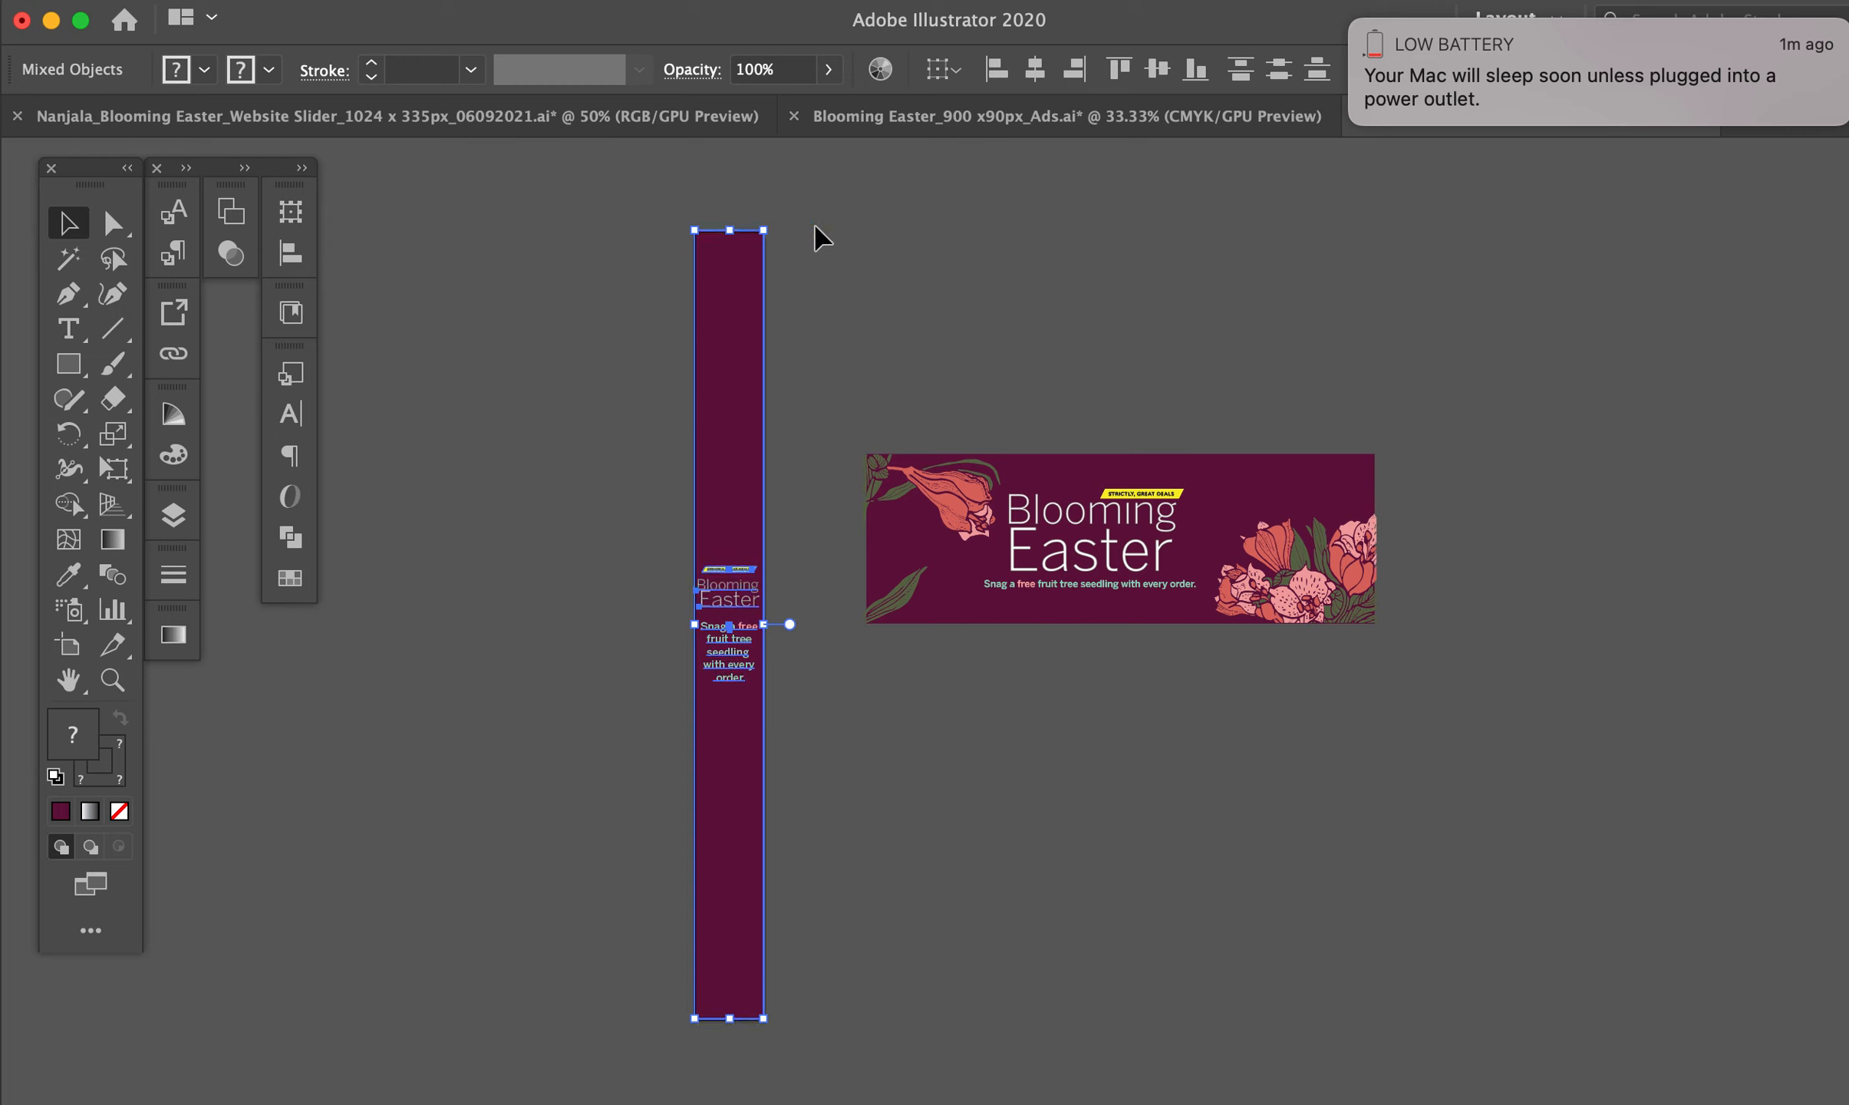
Ungroup the label, headline and tagline on the narrow banner
{"action": "left_click", "coordinate": [578, 372]}
{"action": "left_click", "coordinate": [743, 681]}
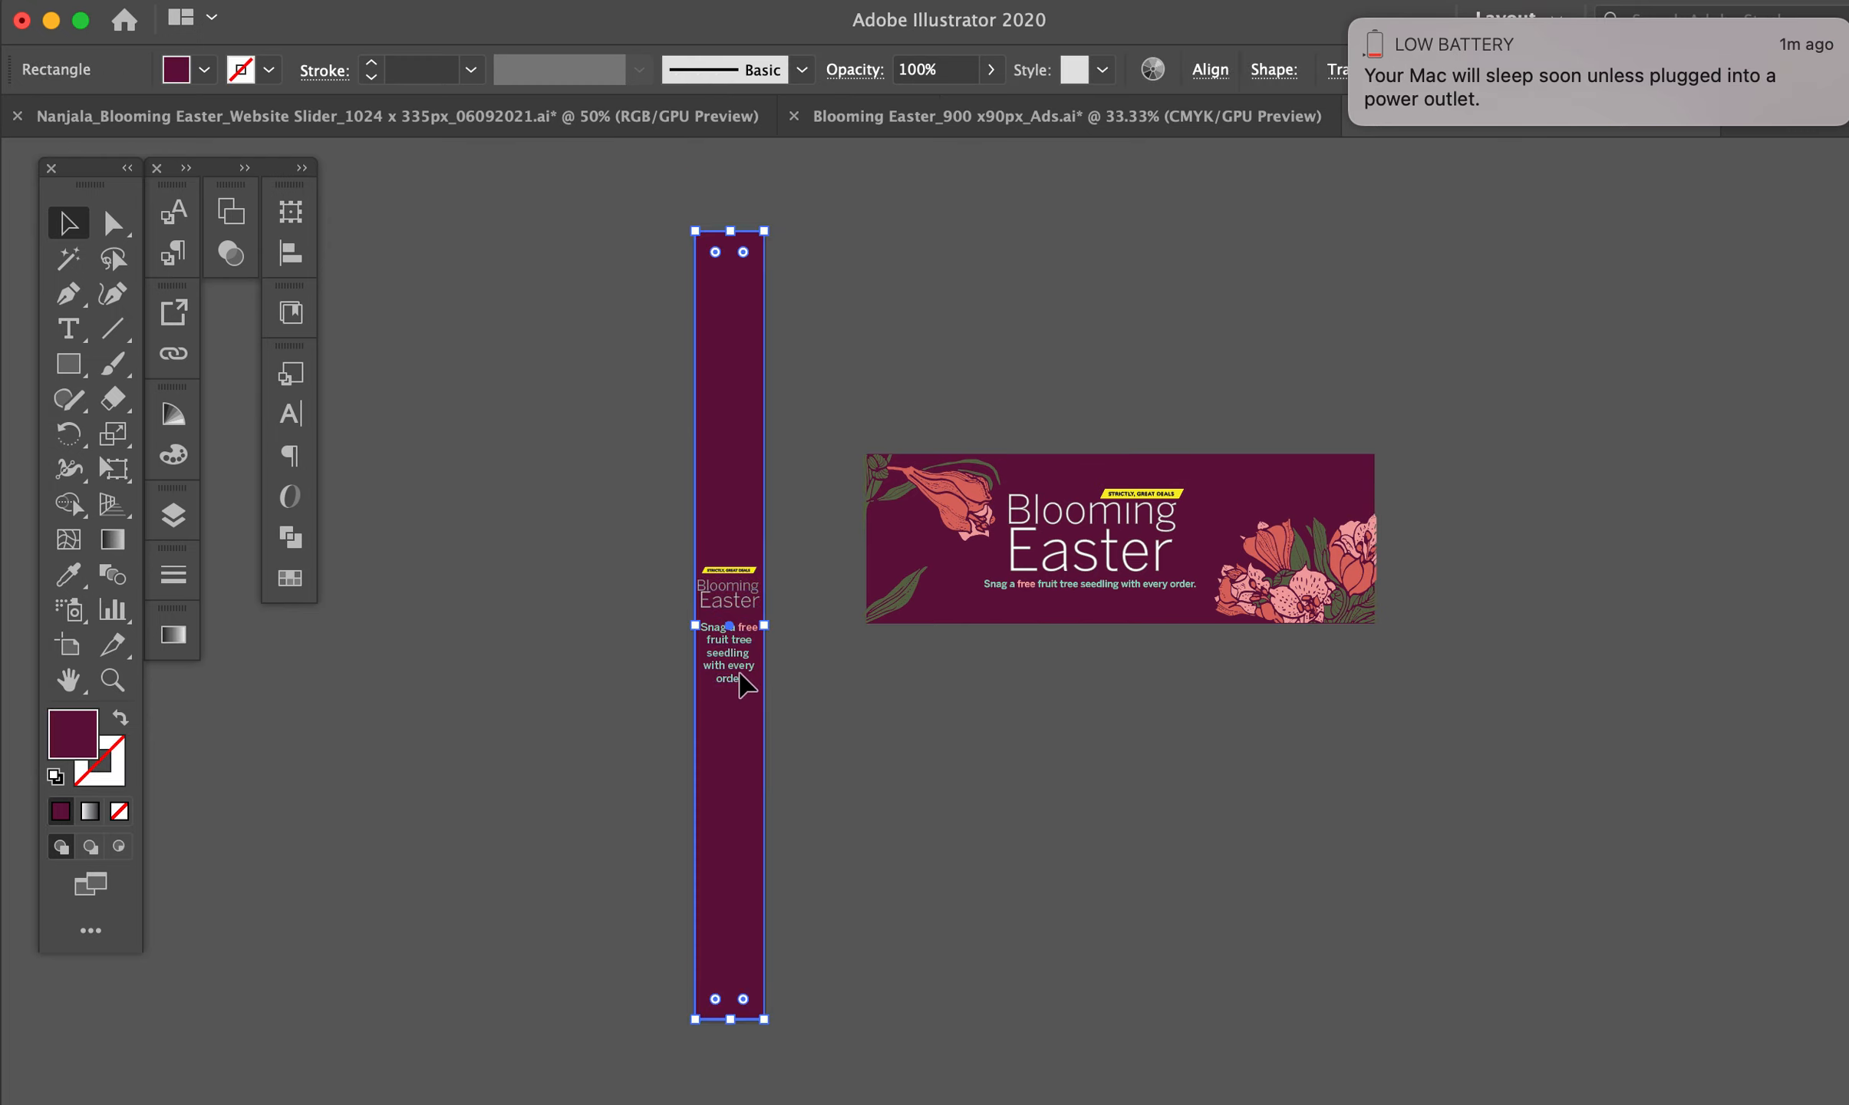
{"action": "left_click", "coordinate": [742, 677]}
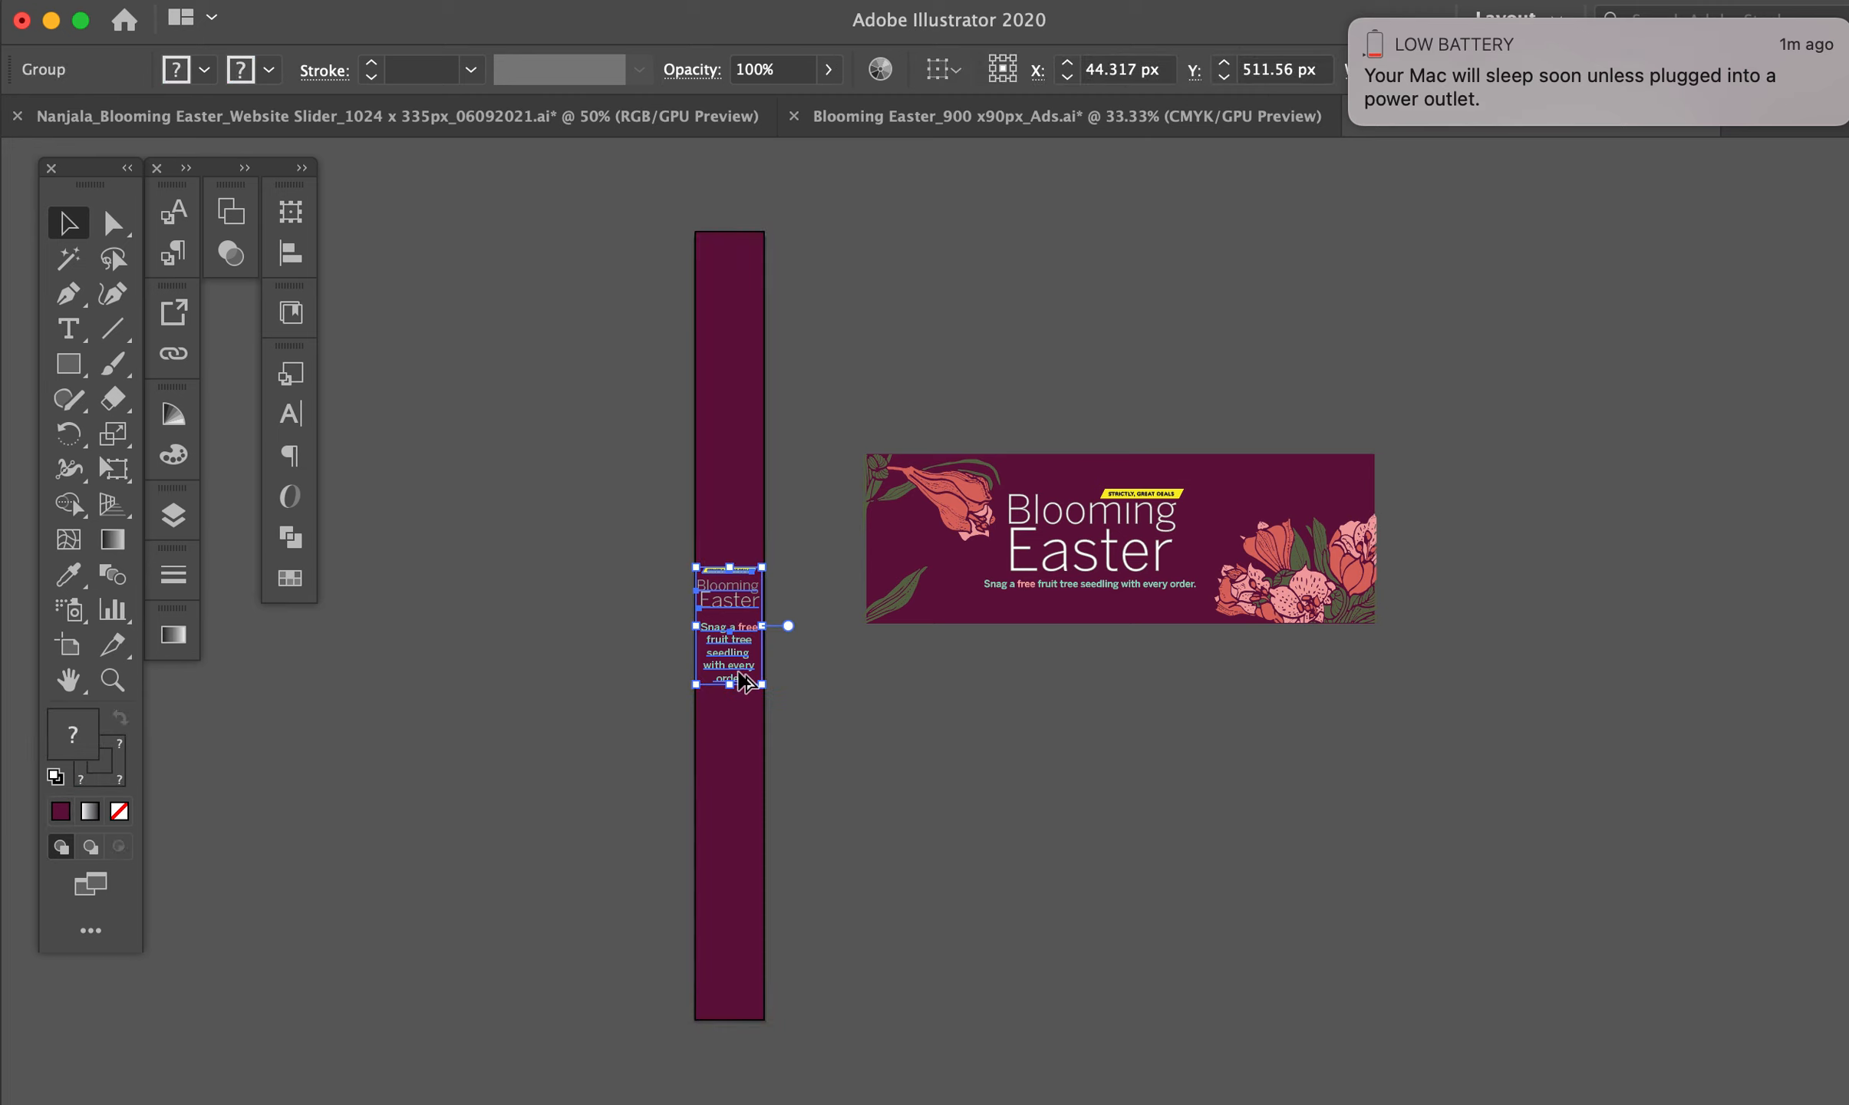
{"action": "right_click", "coordinate": [733, 658]}
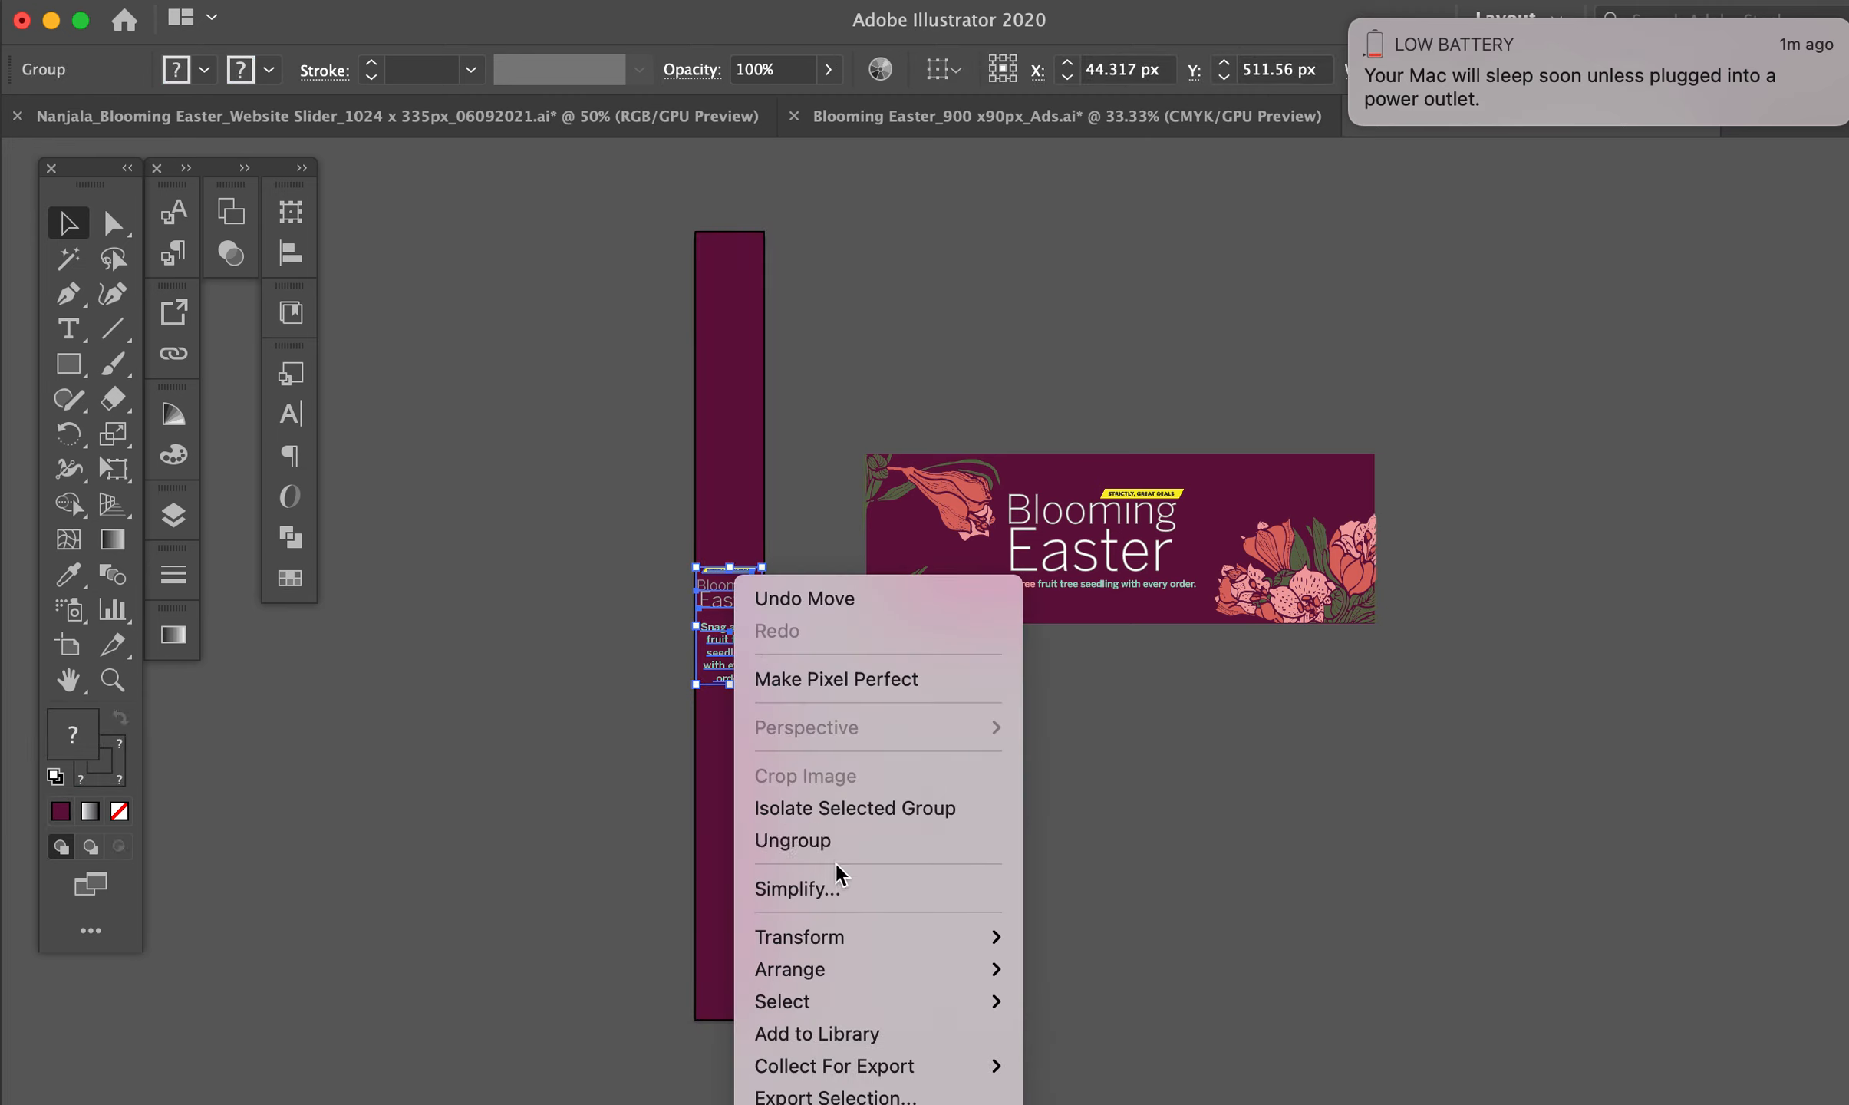
{"action": "key", "text": "Return"}
{"action": "left_click", "coordinate": [660, 681]}
Increase the line spacing of the five-line tagline on the narrow banner
{"action": "left_click", "coordinate": [732, 653]}
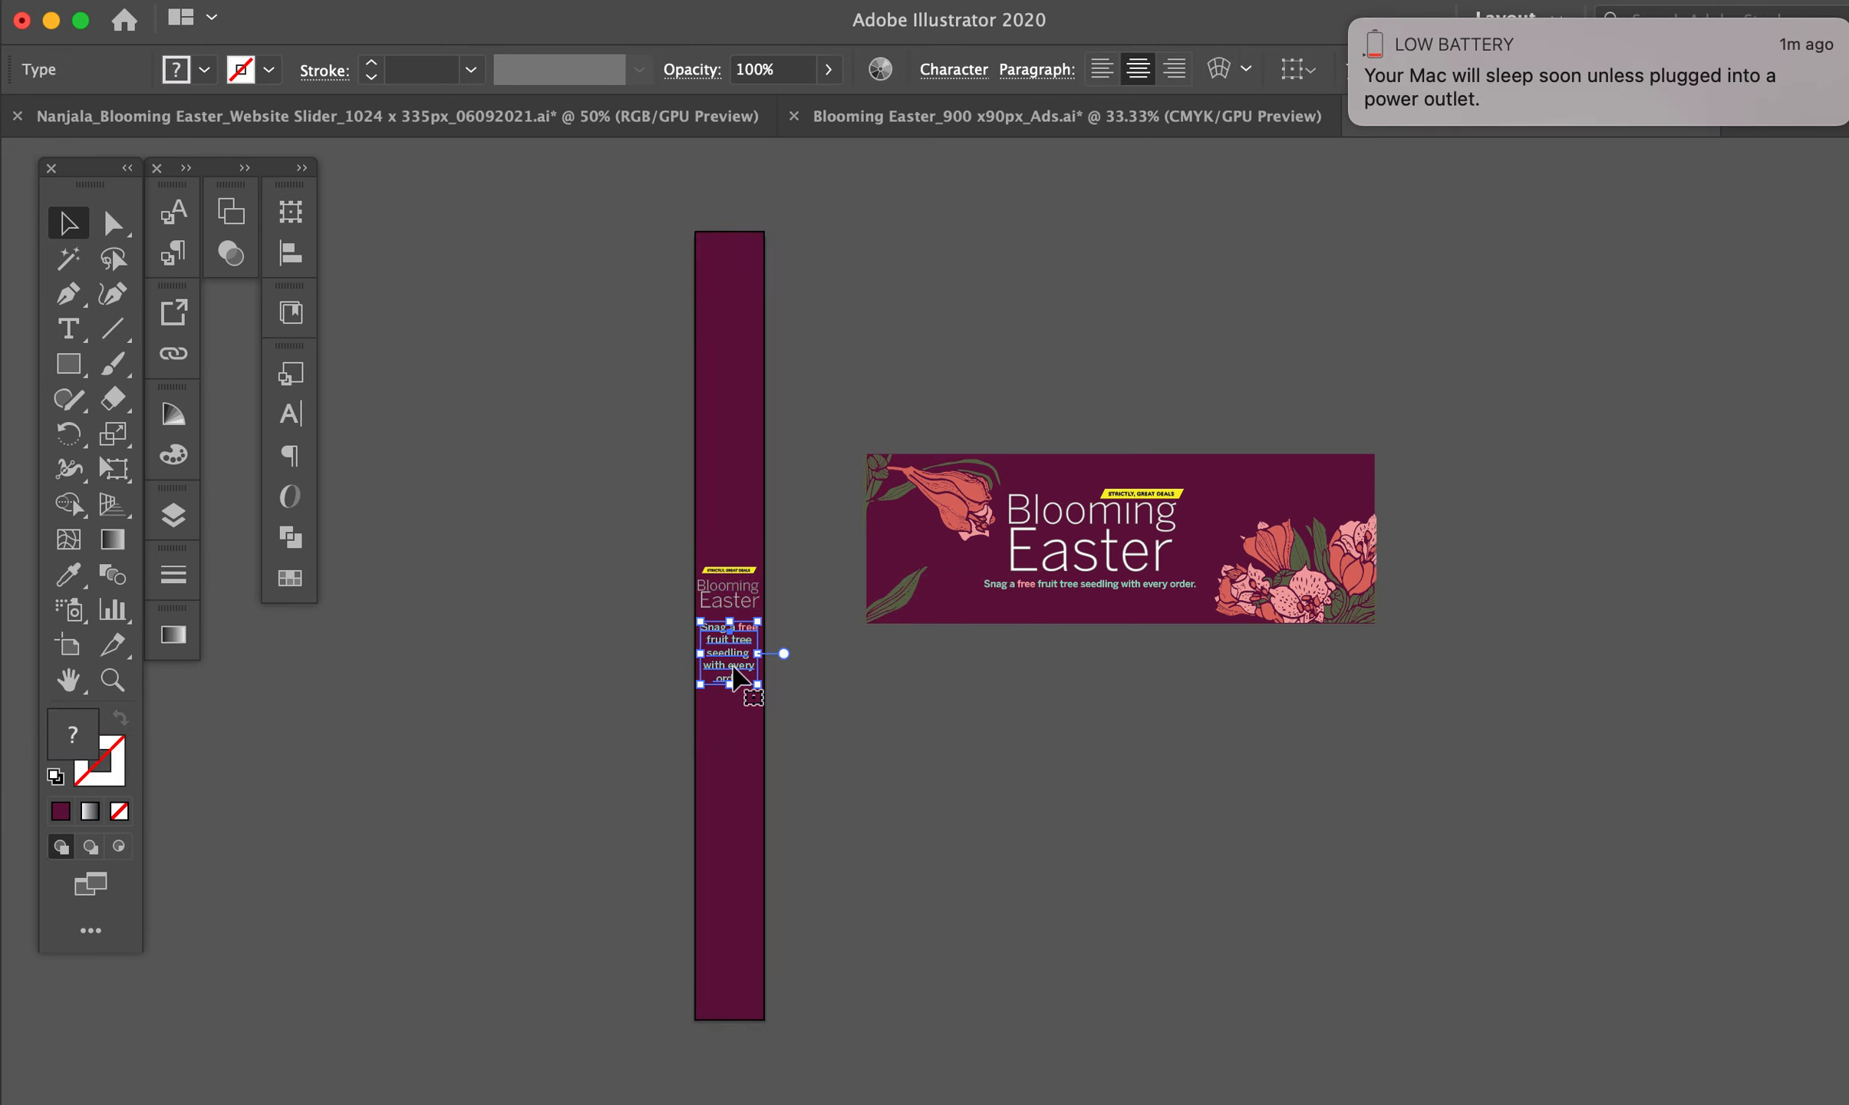
{"action": "key", "text": "alt+Down"}
{"action": "key", "text": "alt+Down"}
{"action": "key", "text": "alt+Down"}
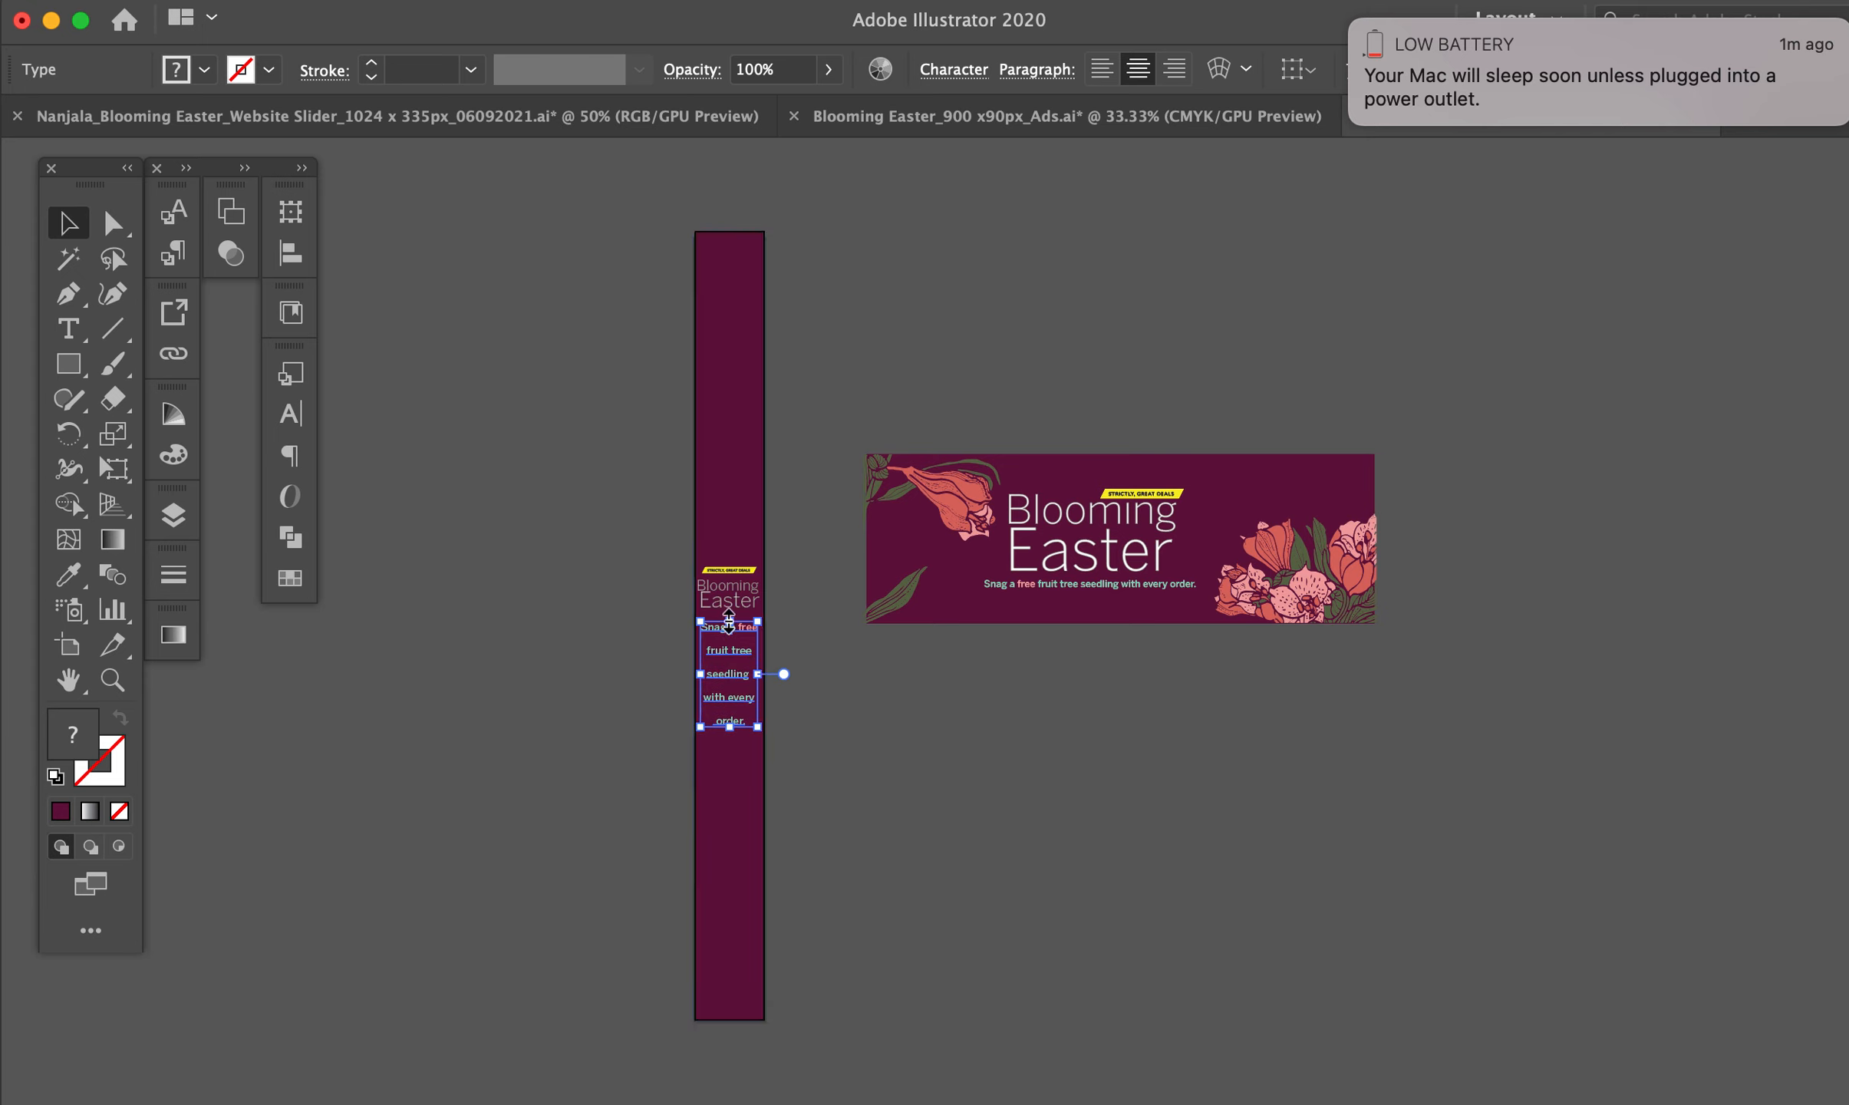
Move the "STRICTLY, GREAT DEALS" text and its yellow shape above the headline and enlarge them well beyond the narrow banner's width
{"action": "left_click", "coordinate": [743, 583]}
{"action": "key", "text": "super+equal"}
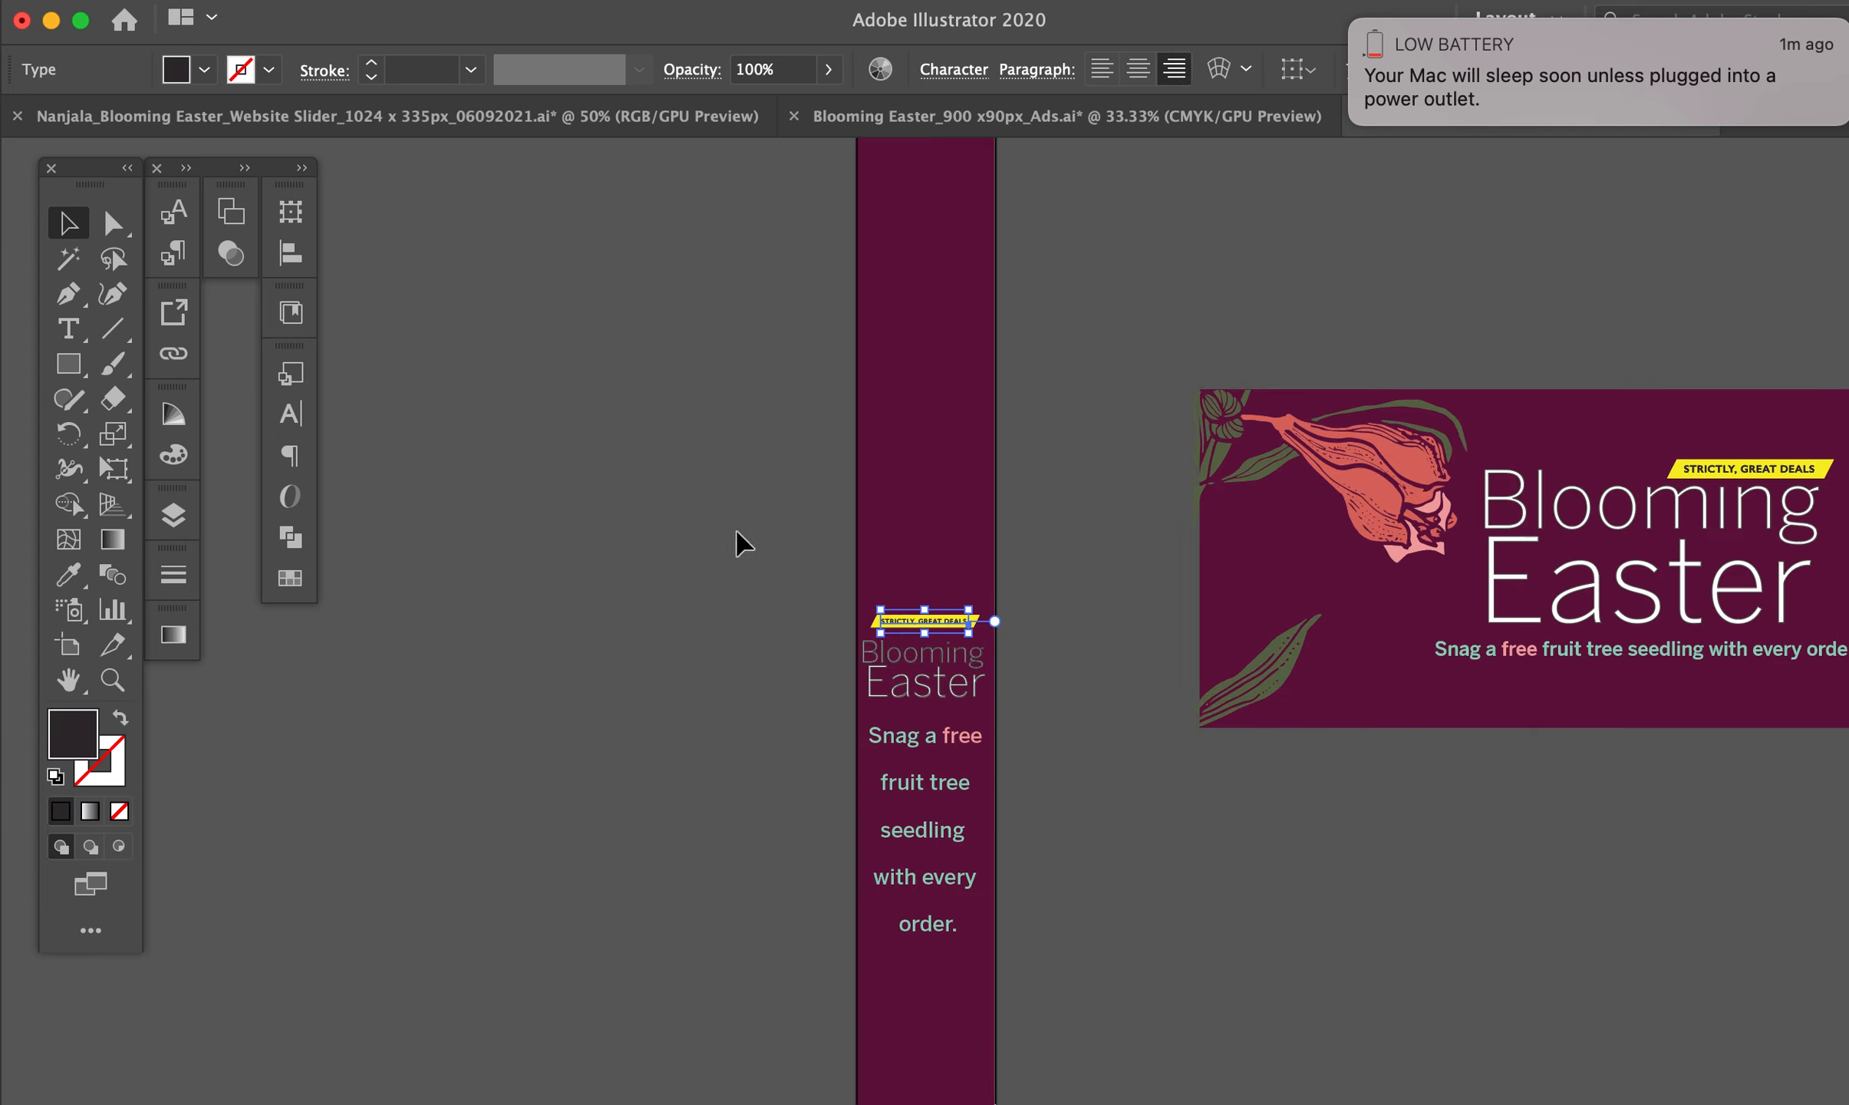
{"action": "left_click", "coordinate": [879, 620], "text": "shift"}
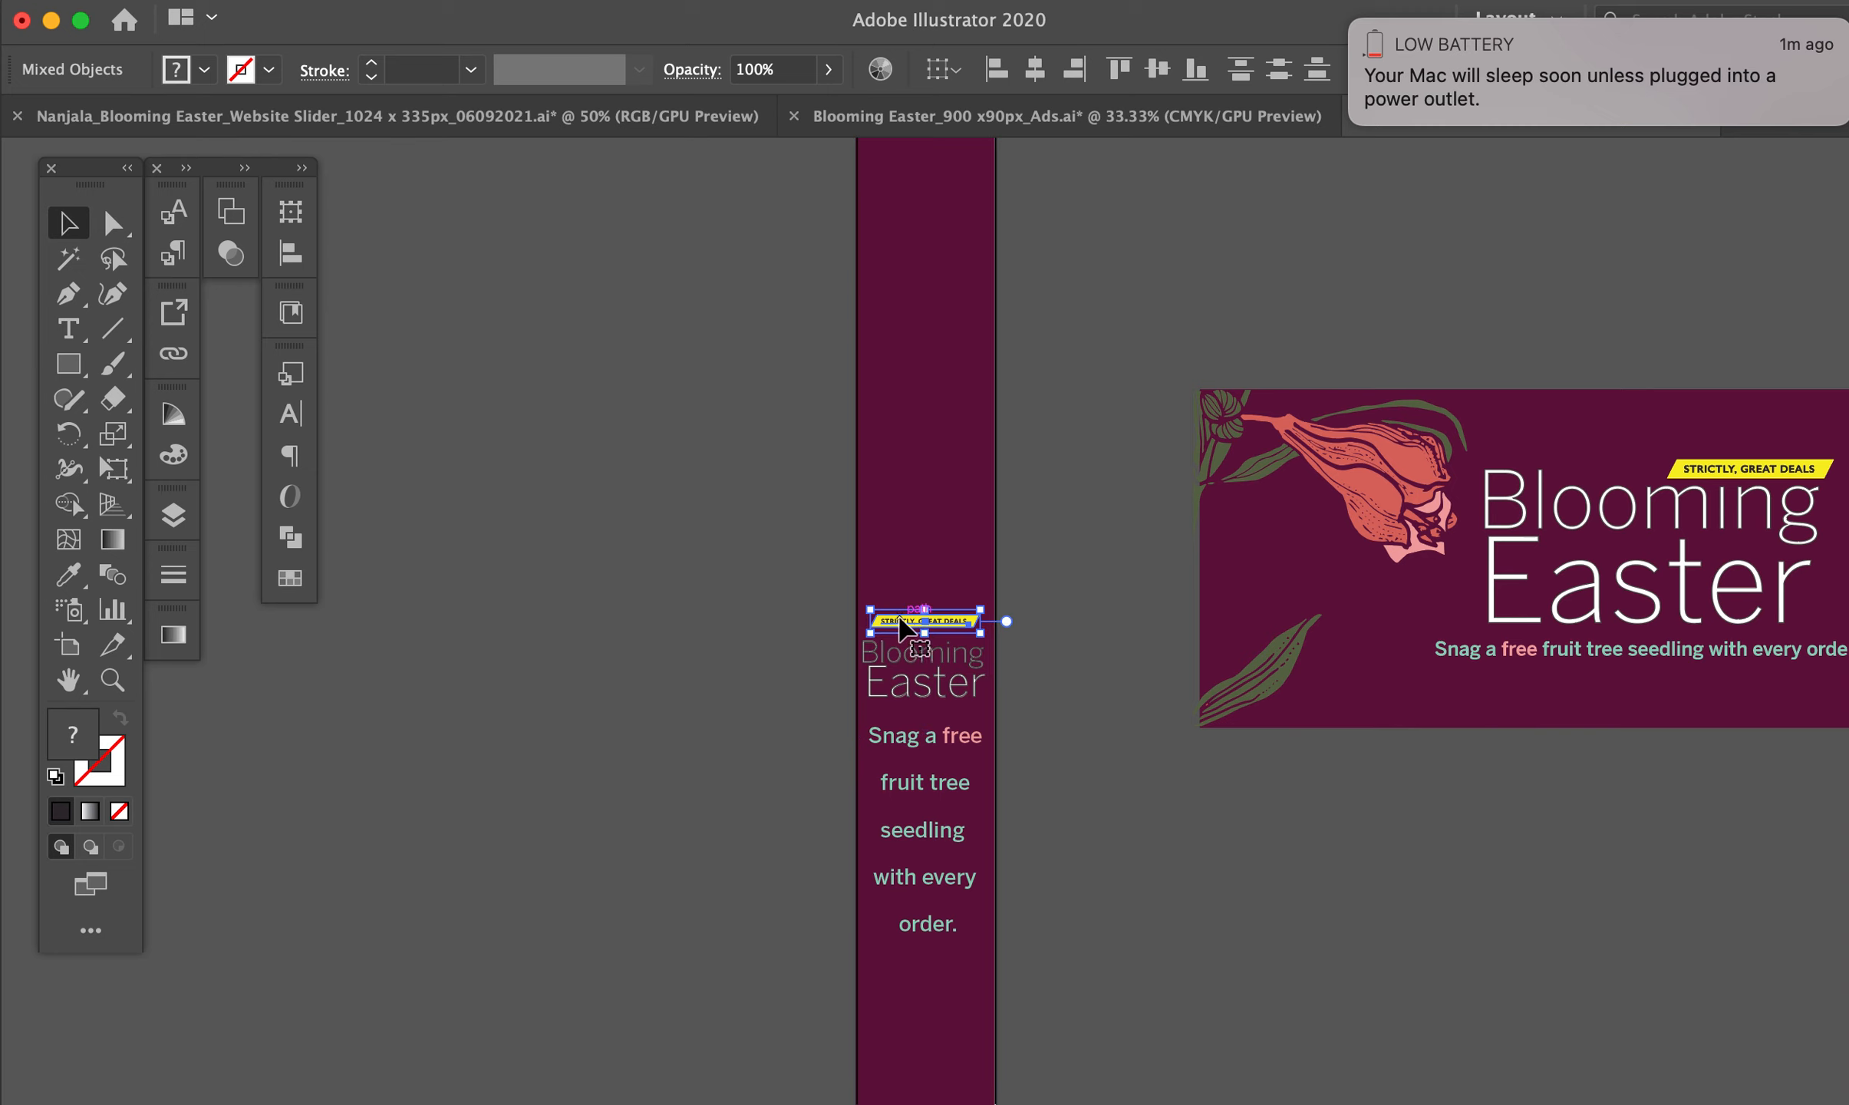
{"action": "left_click_drag", "start_coordinate": [902, 625], "coordinate": [1273, 583]}
{"action": "left_click", "coordinate": [833, 522]}
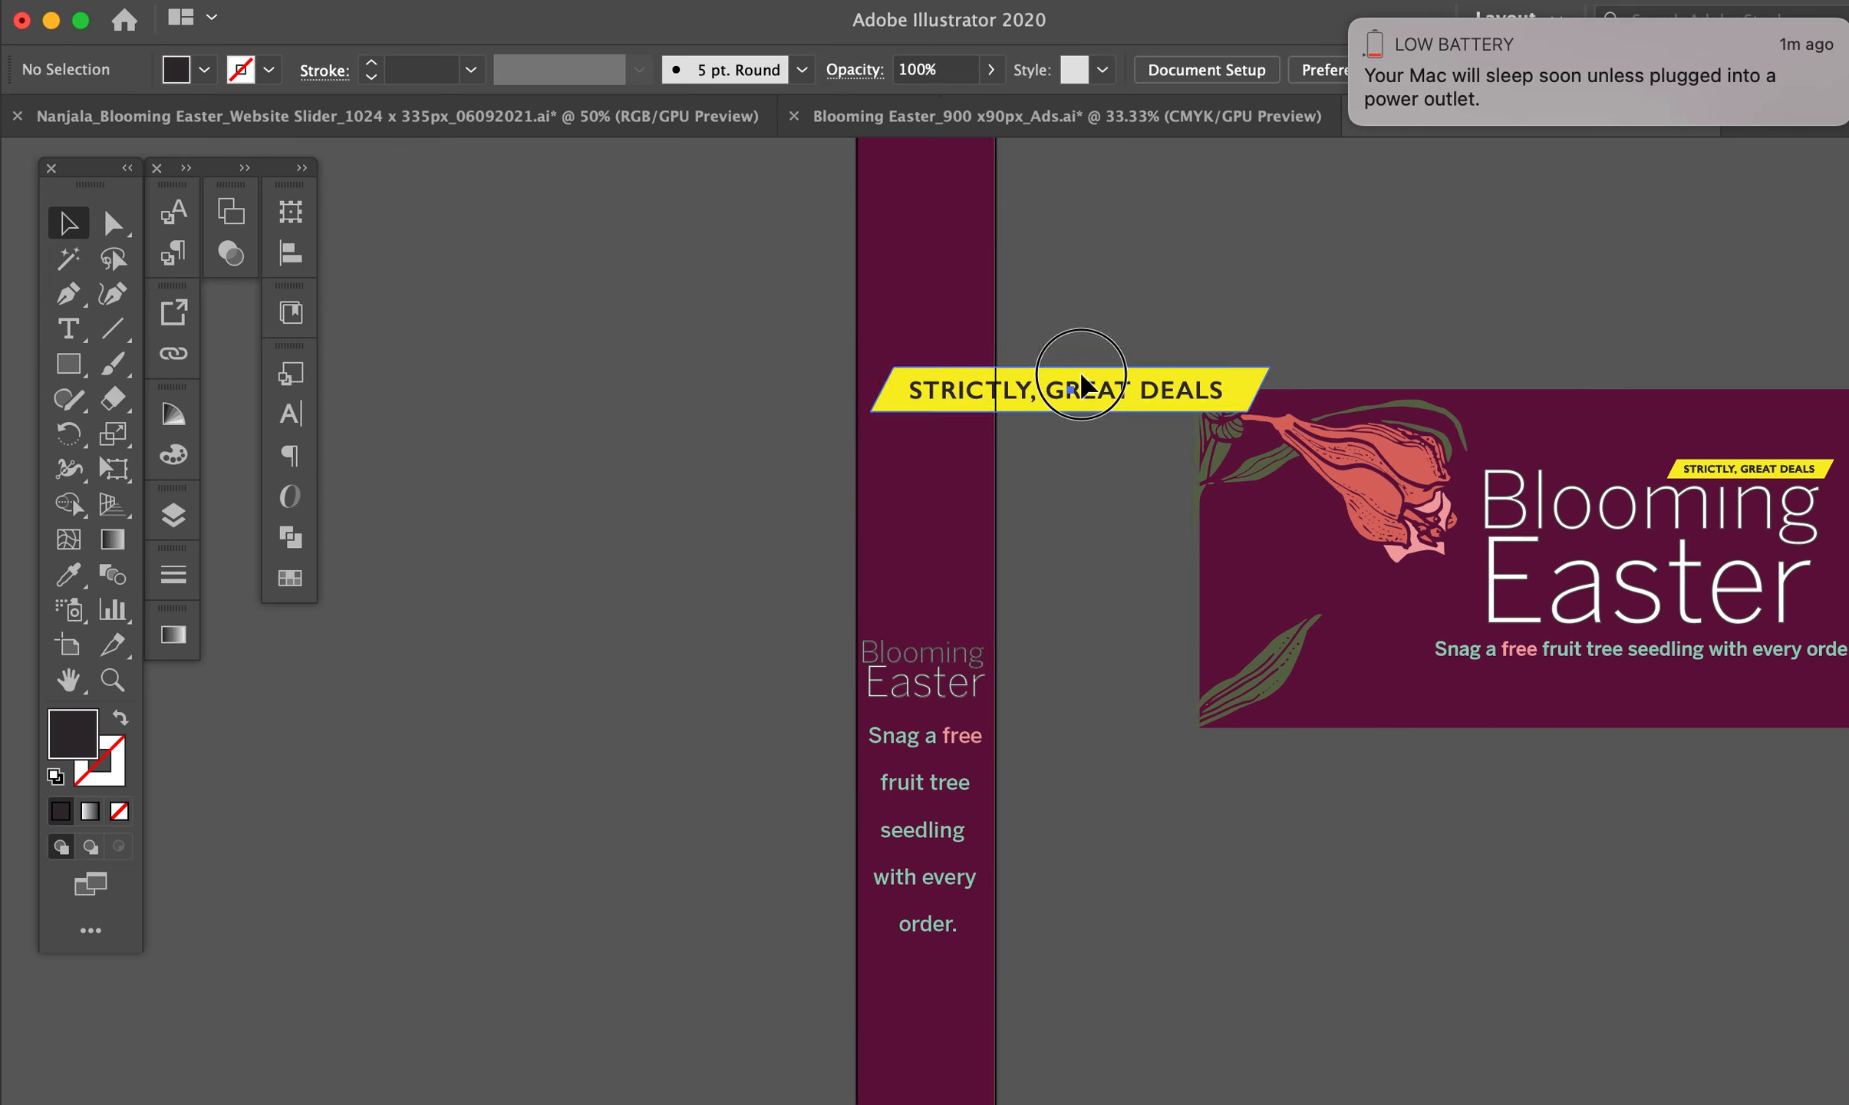
Break the yellow label's text into three lines: STRICTLY, / GREAT / DEALS
{"action": "left_click", "coordinate": [1081, 374]}
{"action": "left_click", "coordinate": [1036, 463]}
{"action": "left_click", "coordinate": [1114, 387]}
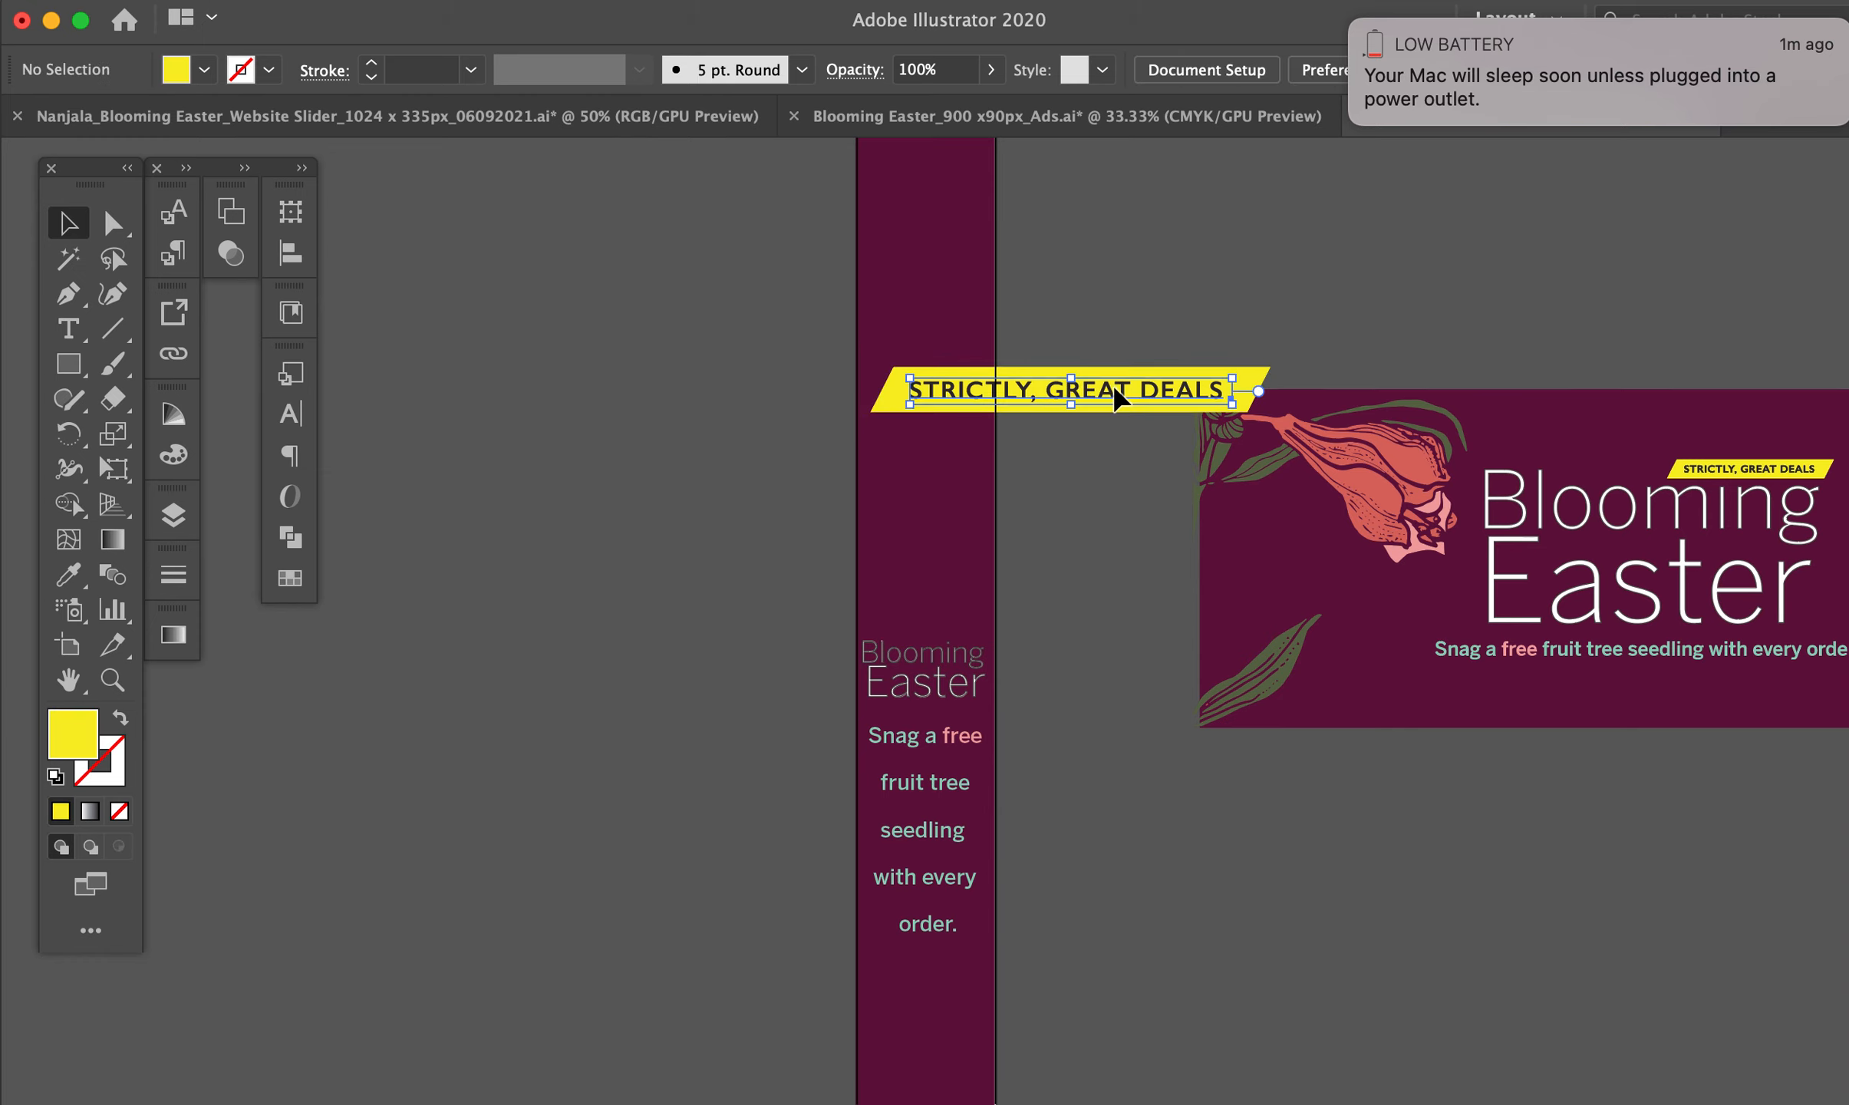
{"action": "double_click", "coordinate": [1048, 390]}
{"action": "key", "text": "Return"}
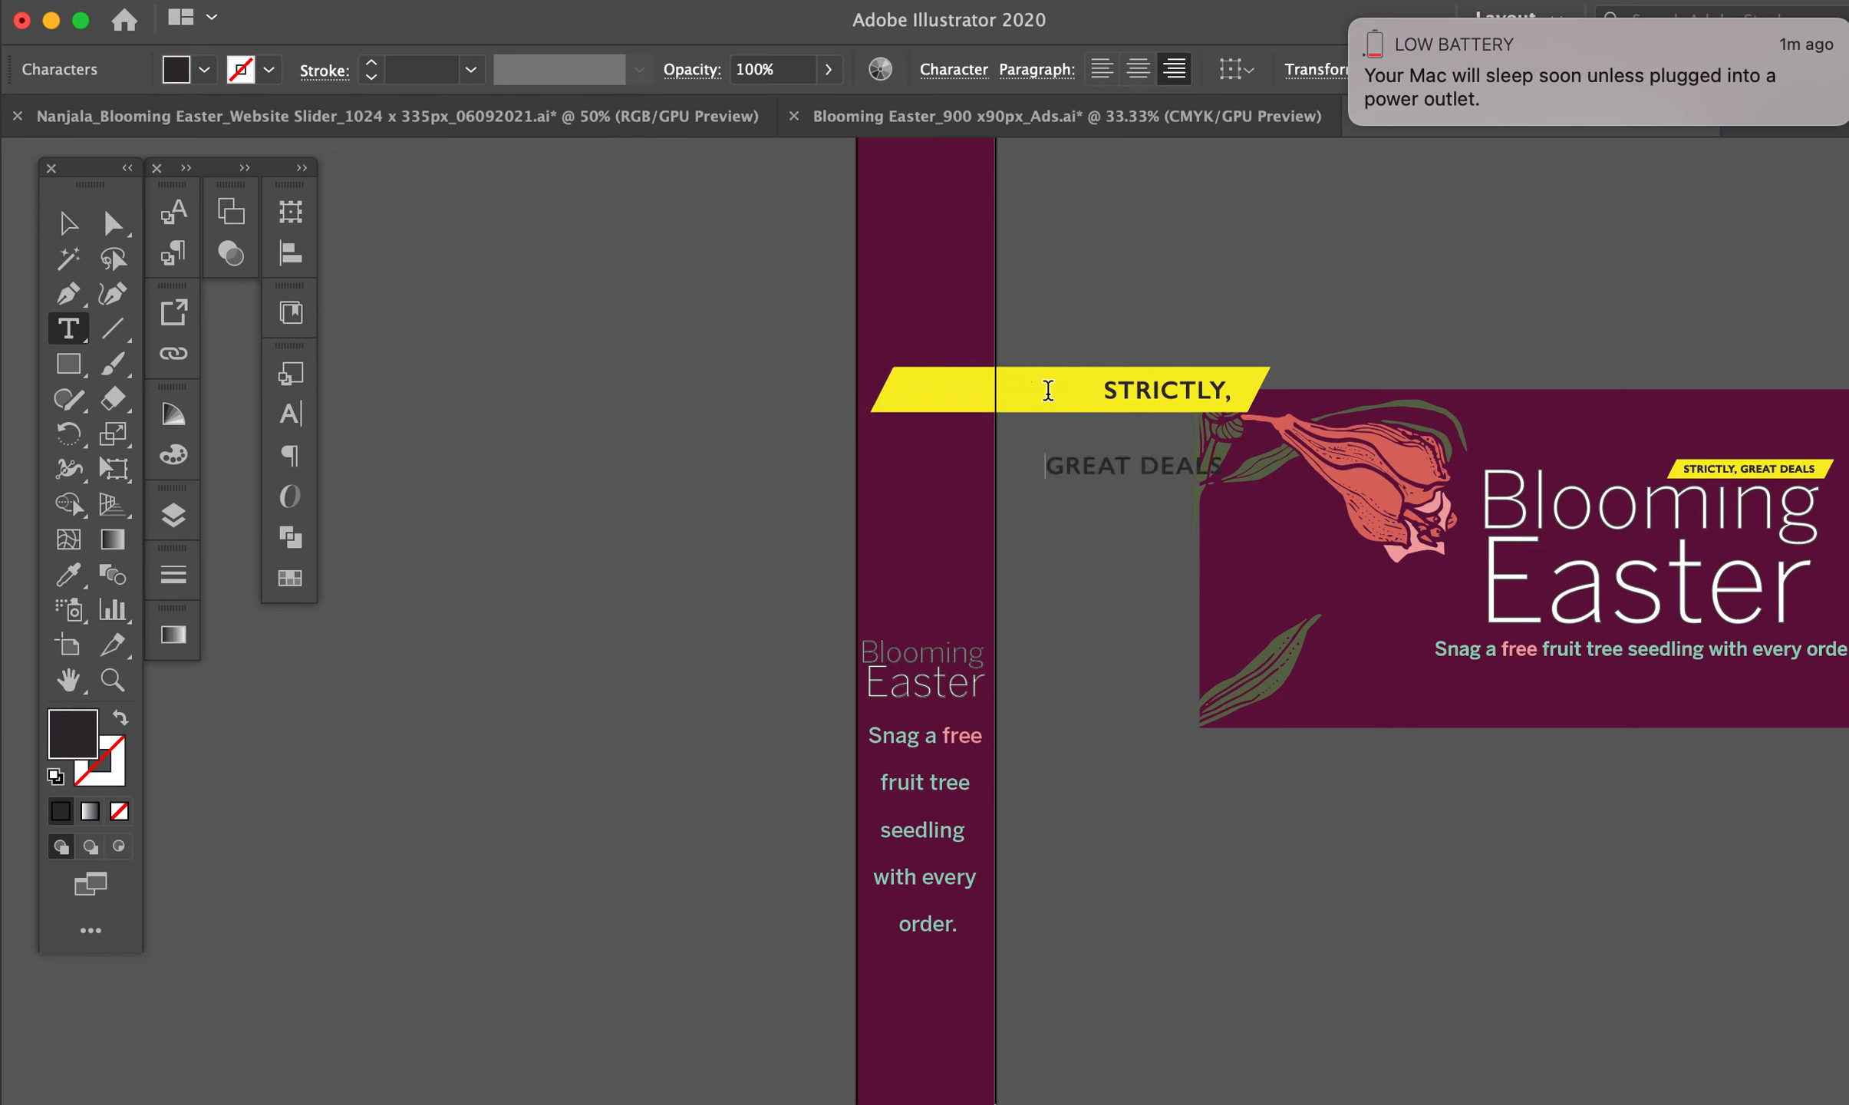
{"action": "key", "text": "Return"}
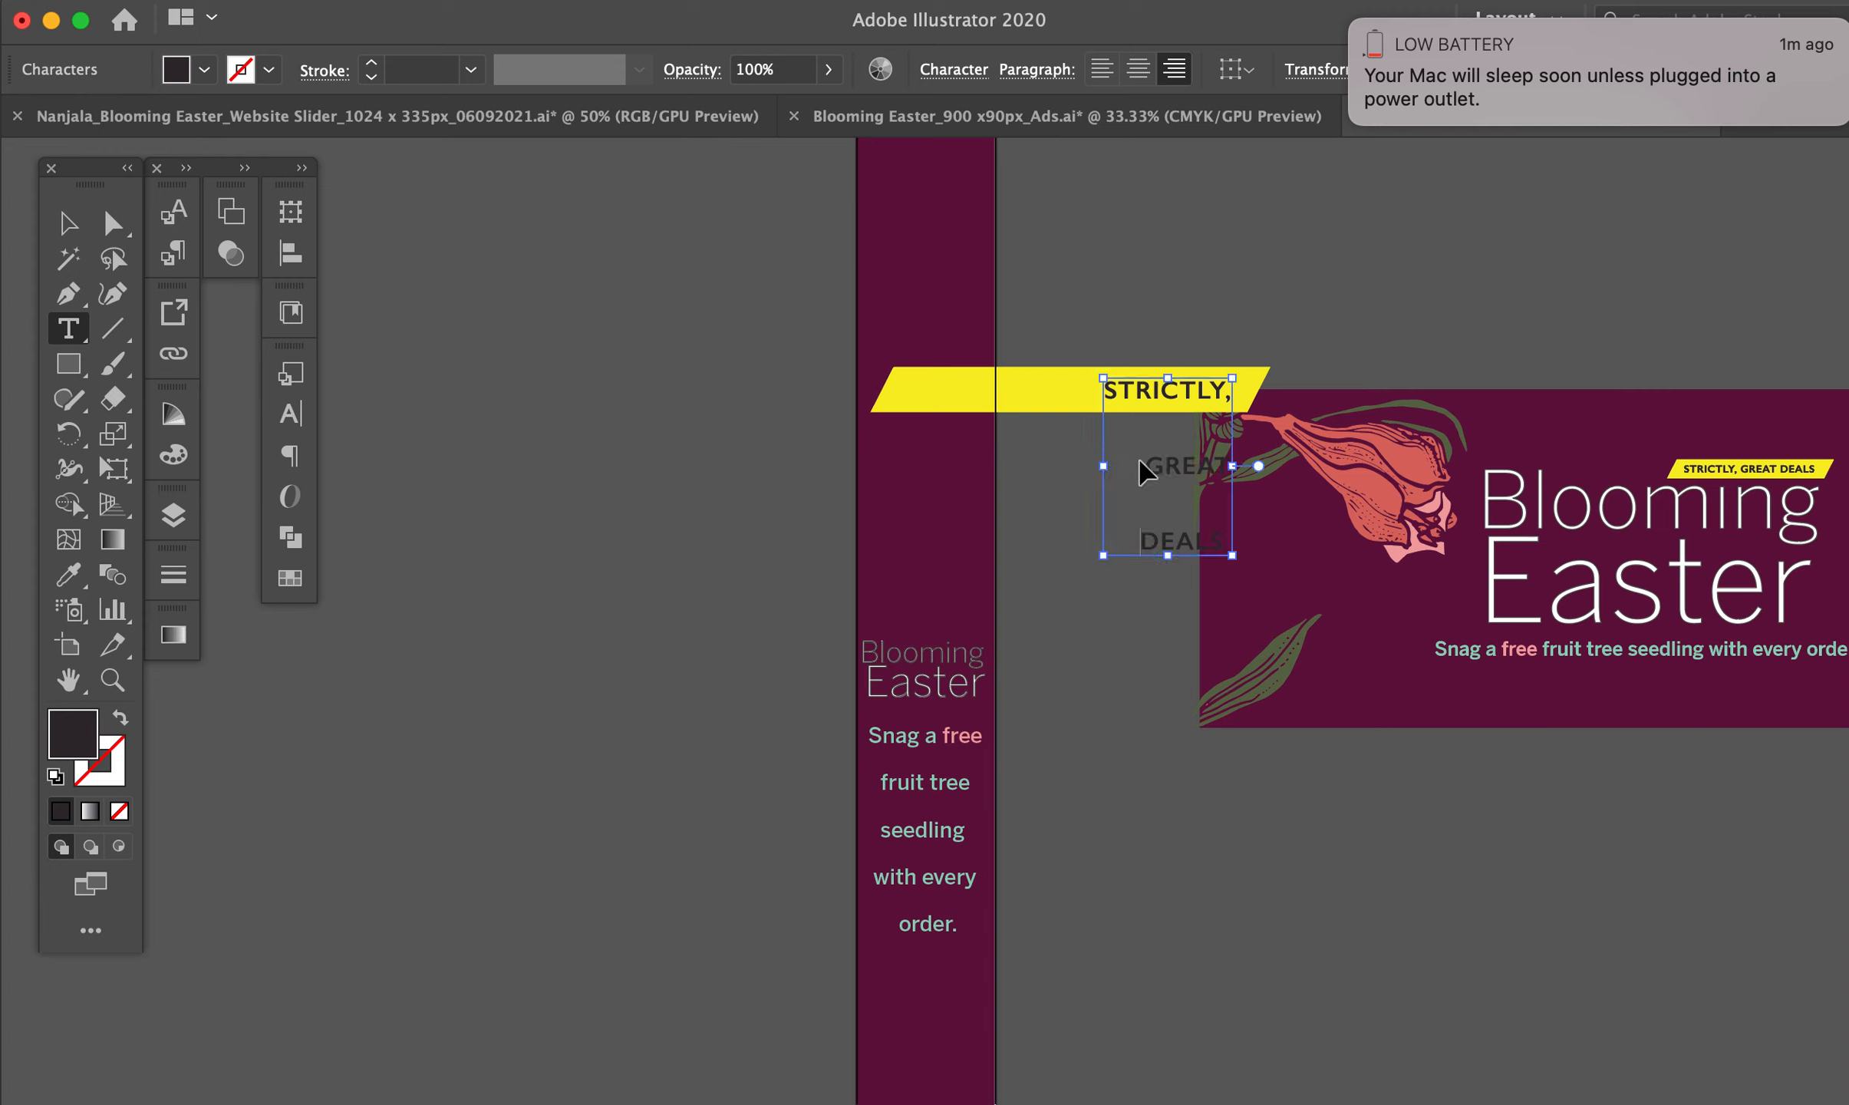
Tighten the line spacing of the three-line label text, move it over the narrow banner and scale it down to fit the width
{"action": "key", "text": "super+a"}
{"action": "key", "text": "alt+Up"}
{"action": "key", "text": "alt+Up"}
{"action": "key", "text": "alt+Up"}
{"action": "key", "text": "alt+Up"}
{"action": "key", "text": "alt+Up"}
{"action": "key", "text": "alt+Up"}
{"action": "key", "text": "alt+Up"}
{"action": "key", "text": "alt+Up"}
{"action": "key", "text": "alt+Up"}
{"action": "key", "text": "alt+Up"}
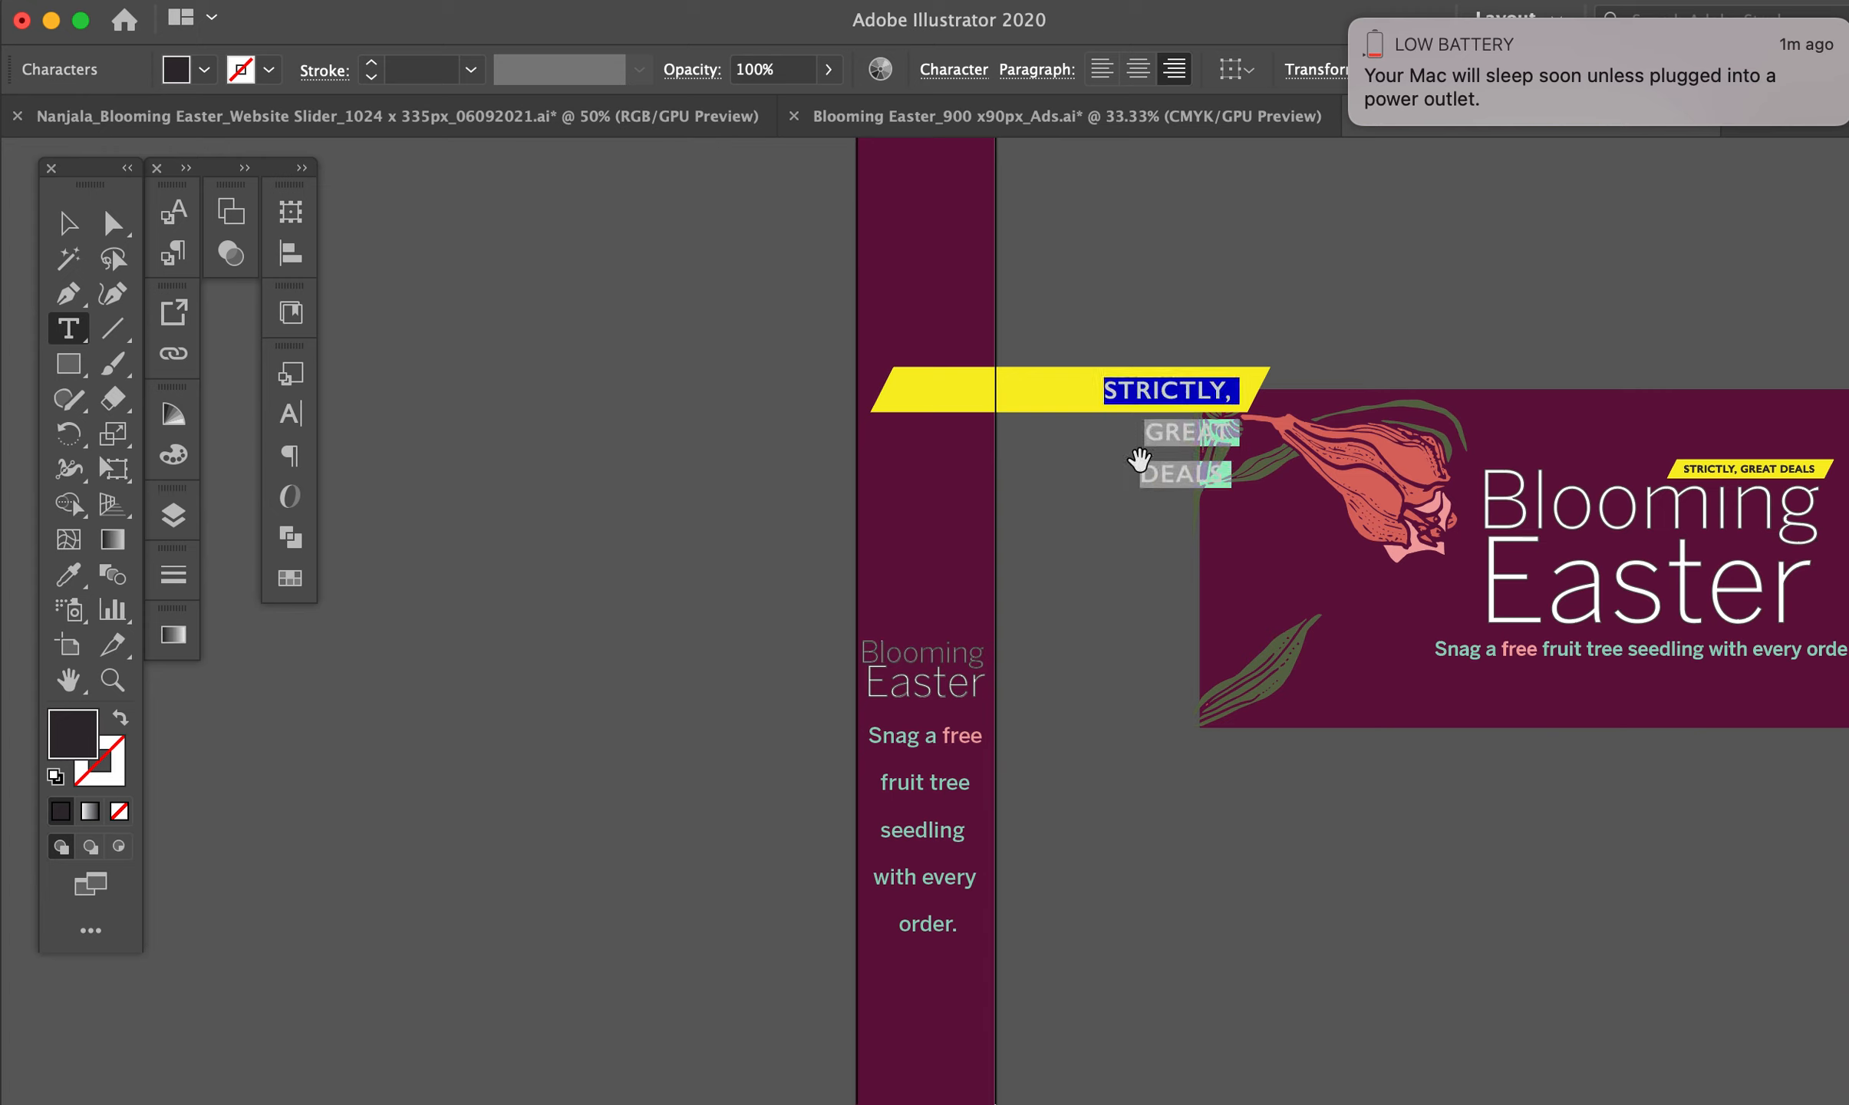
{"action": "key", "text": "Escape"}
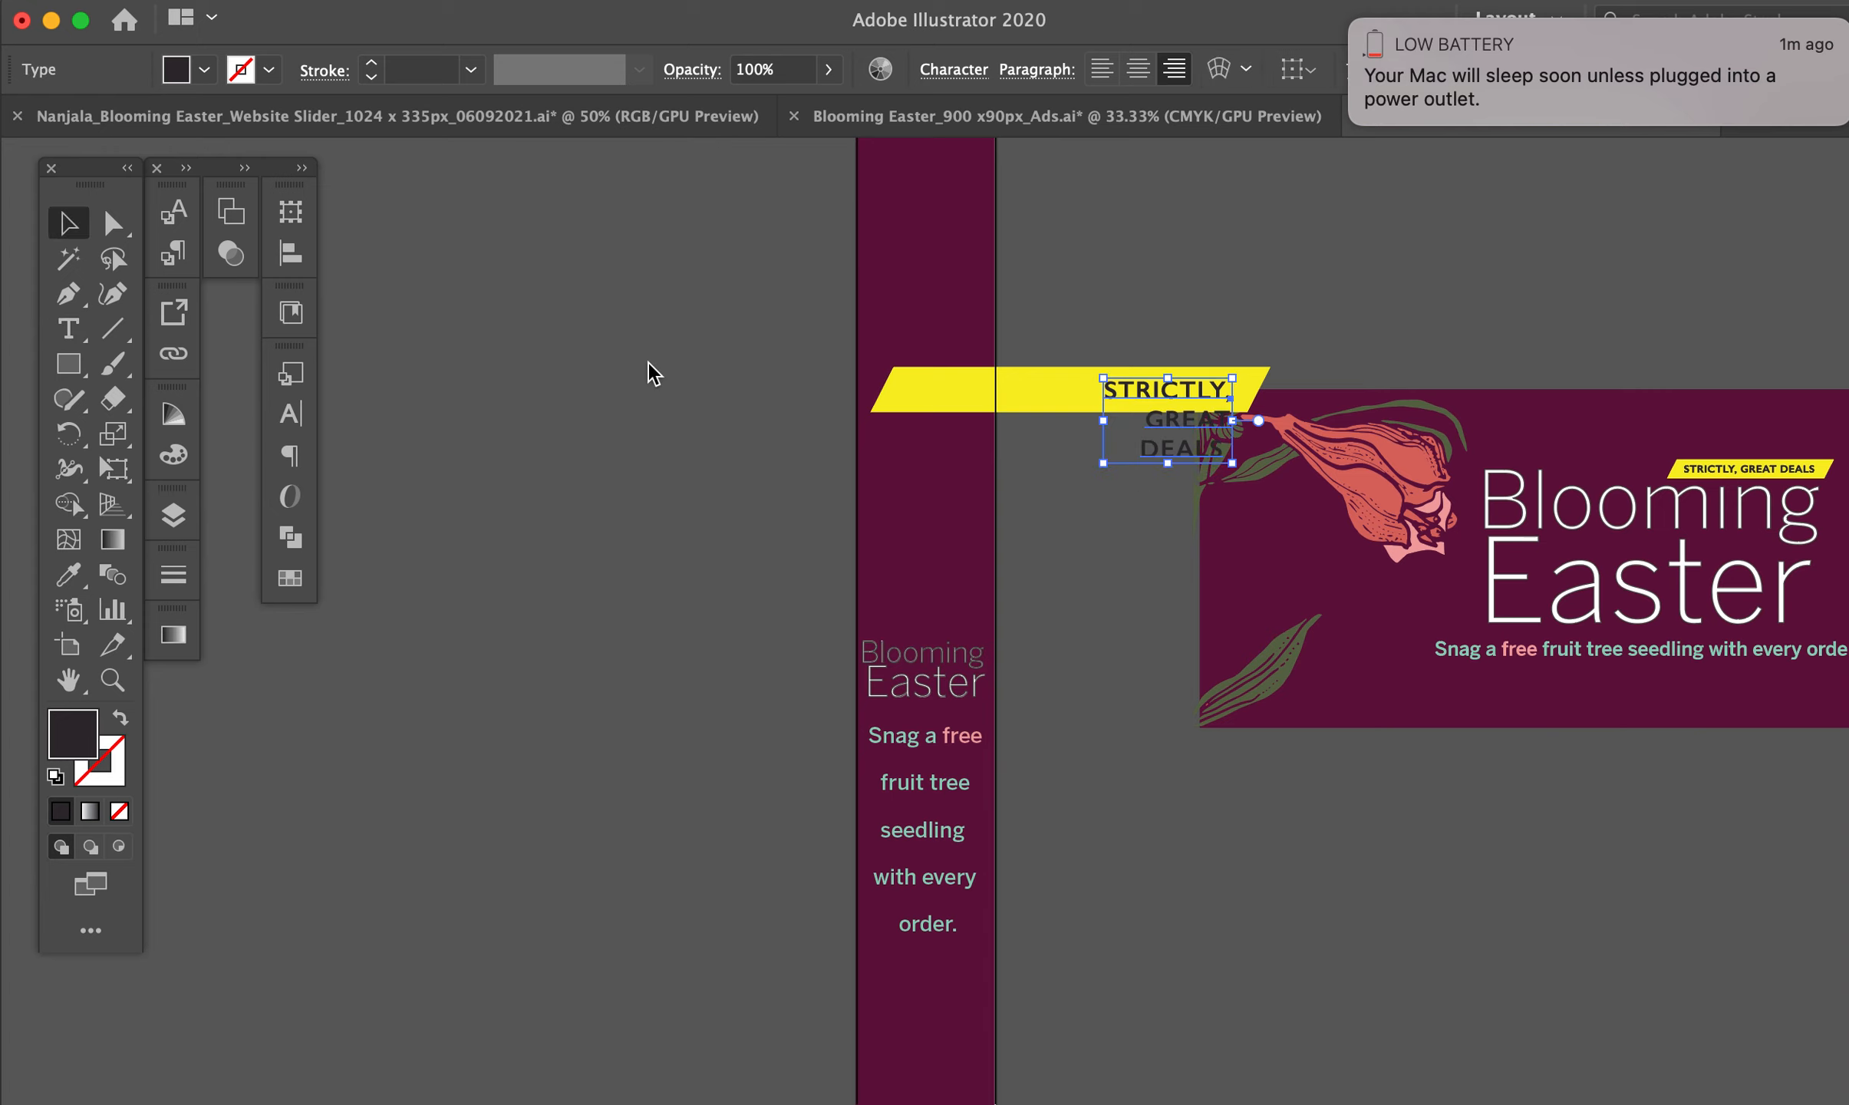
{"action": "left_click_drag", "start_coordinate": [1143, 396], "coordinate": [930, 395]}
{"action": "left_click_drag", "start_coordinate": [1011, 464], "coordinate": [982, 429]}
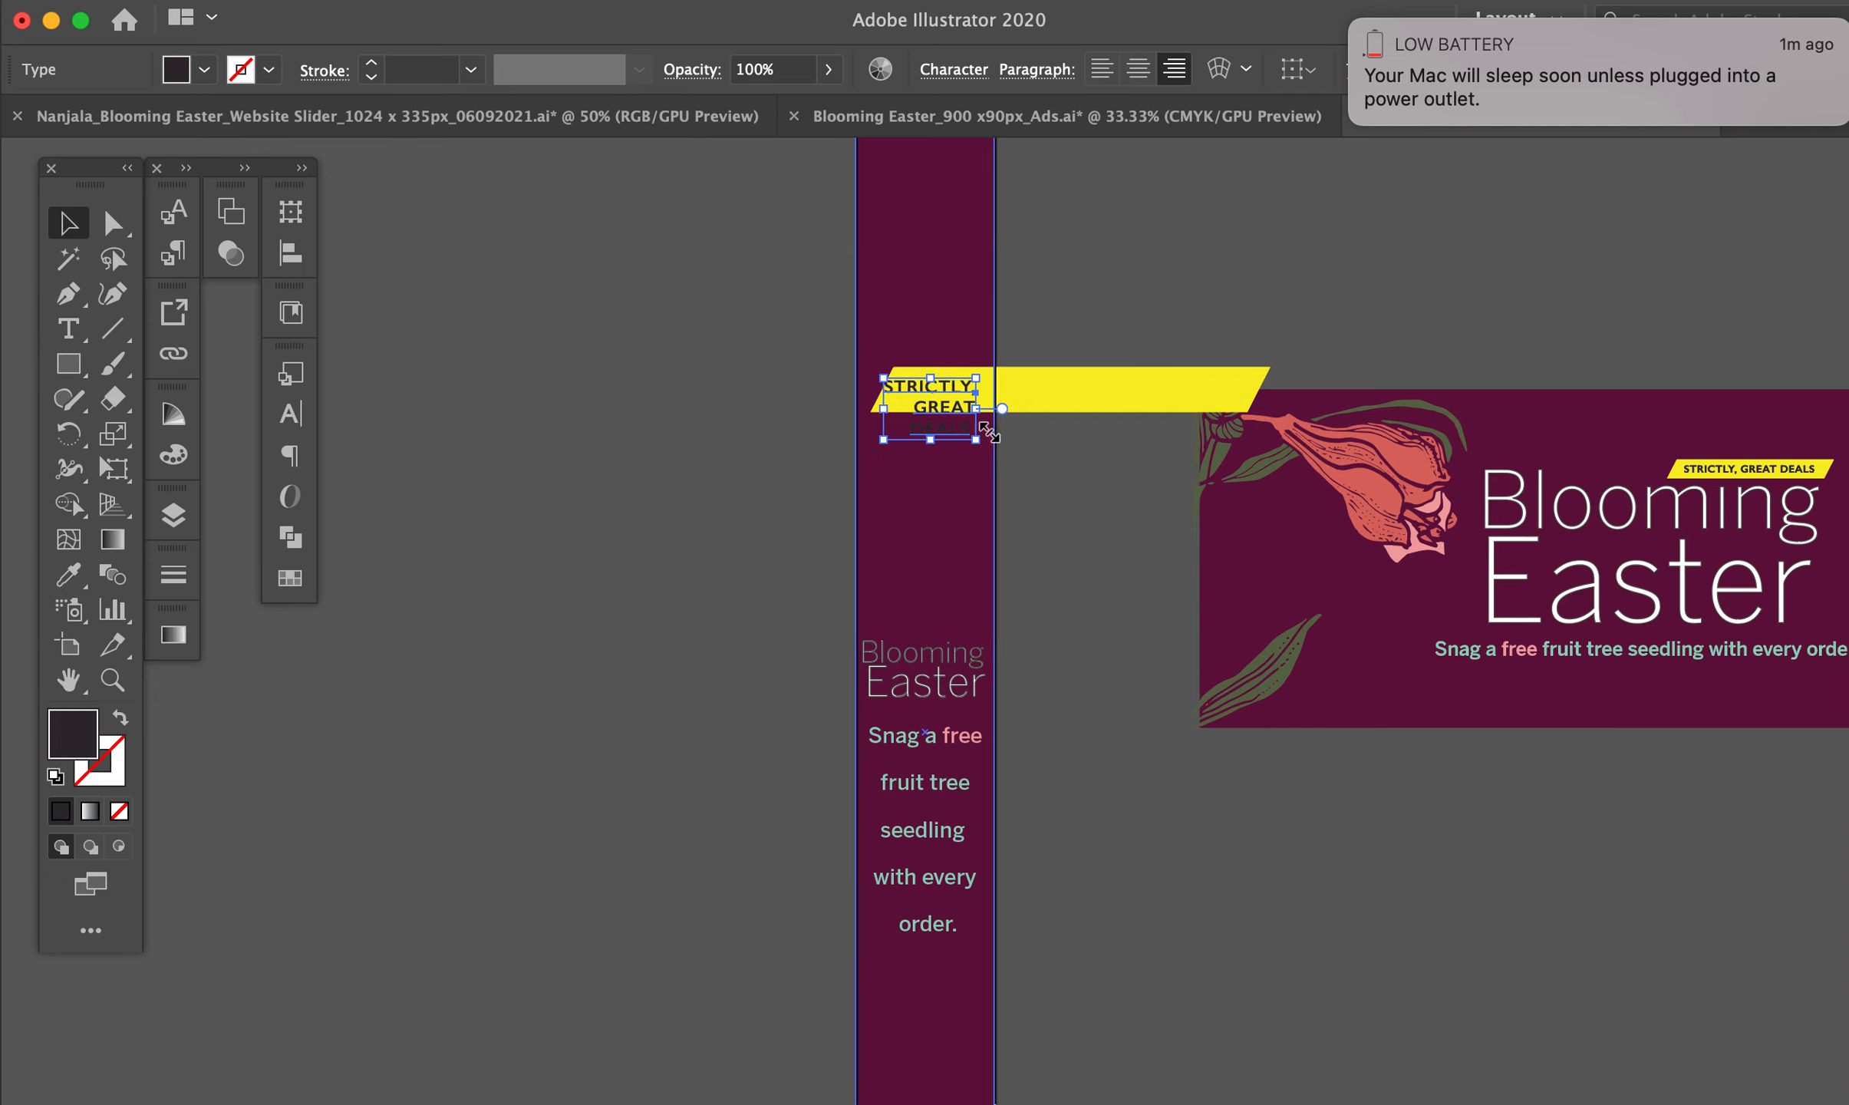
Extend the yellow shape's lower edge downward to back all three text lines, and center the label text vertically on it
{"action": "left_click", "coordinate": [1048, 404]}
{"action": "left_click", "coordinate": [113, 223]}
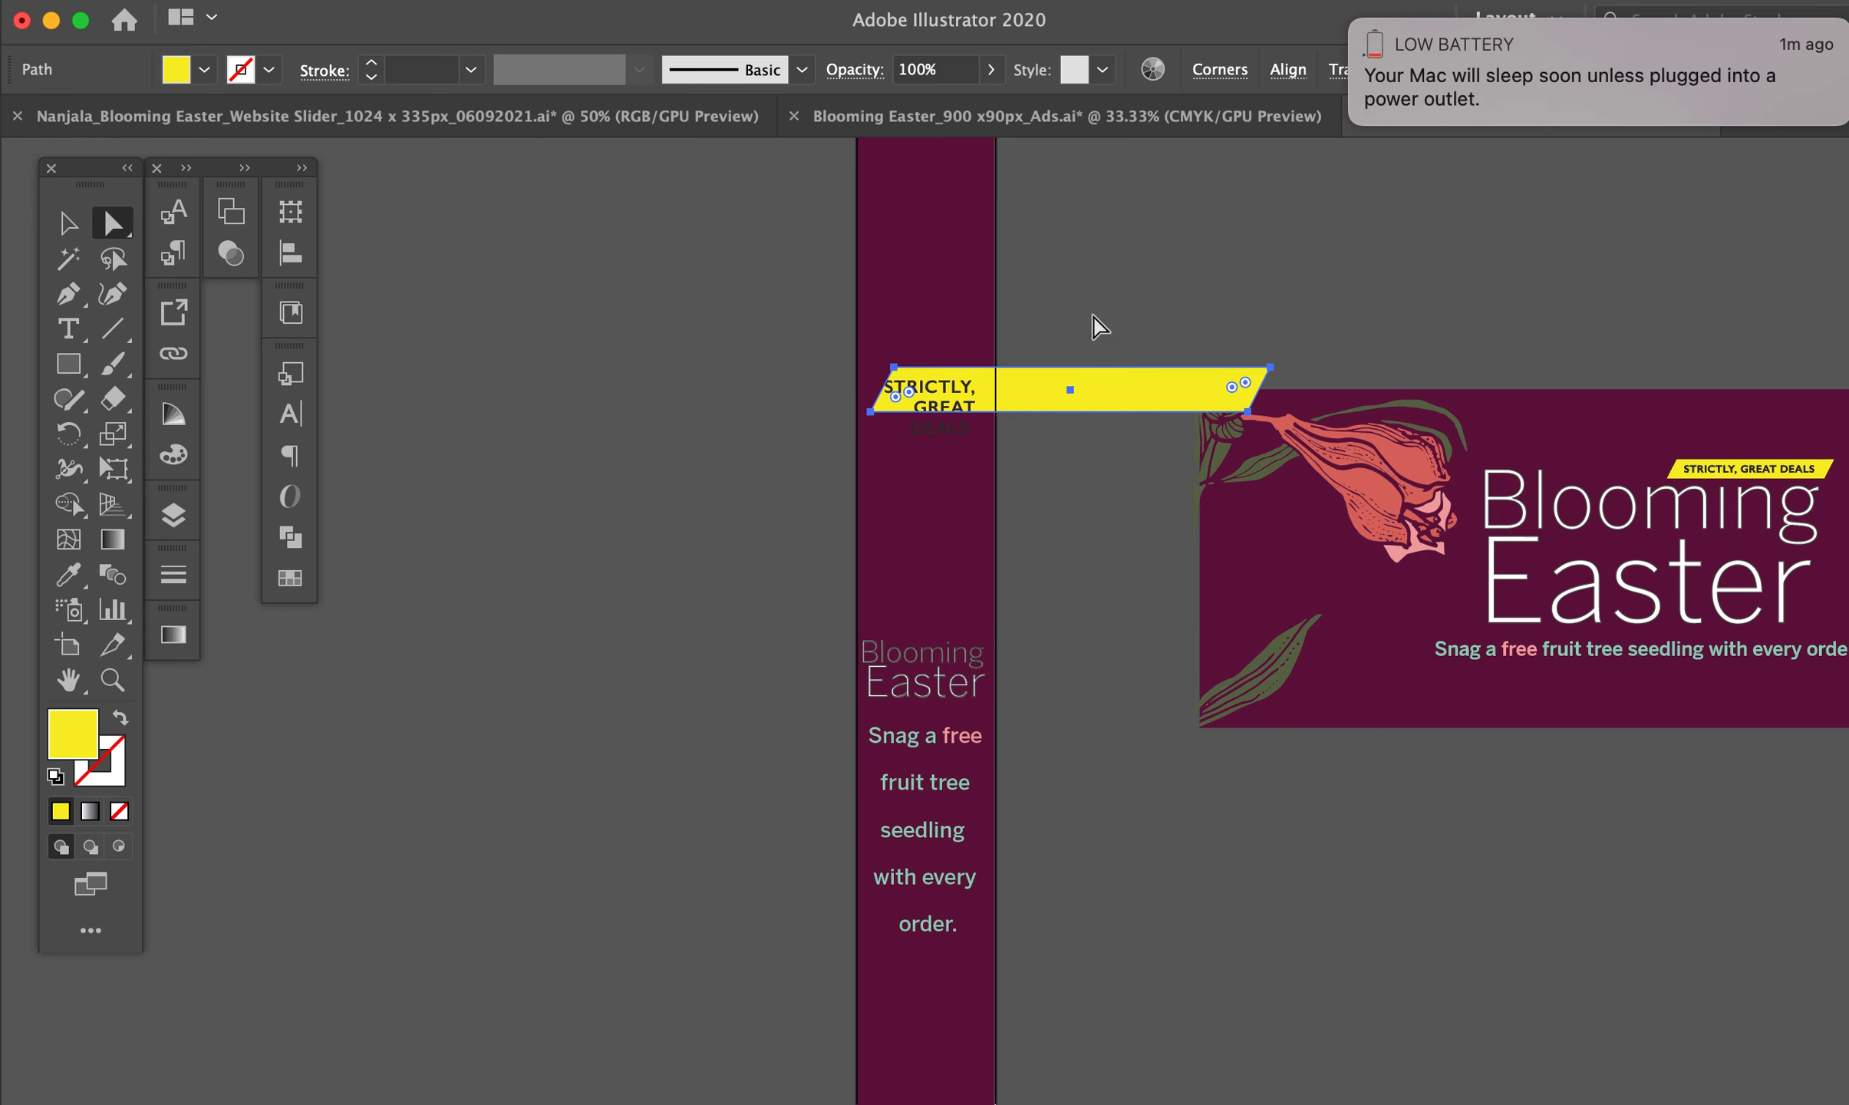
{"action": "left_click", "coordinate": [1086, 345]}
{"action": "left_click_drag", "start_coordinate": [1055, 412], "coordinate": [1017, 486]}
{"action": "left_click", "coordinate": [550, 455]}
{"action": "left_click", "coordinate": [68, 223]}
{"action": "left_click", "coordinate": [948, 432]}
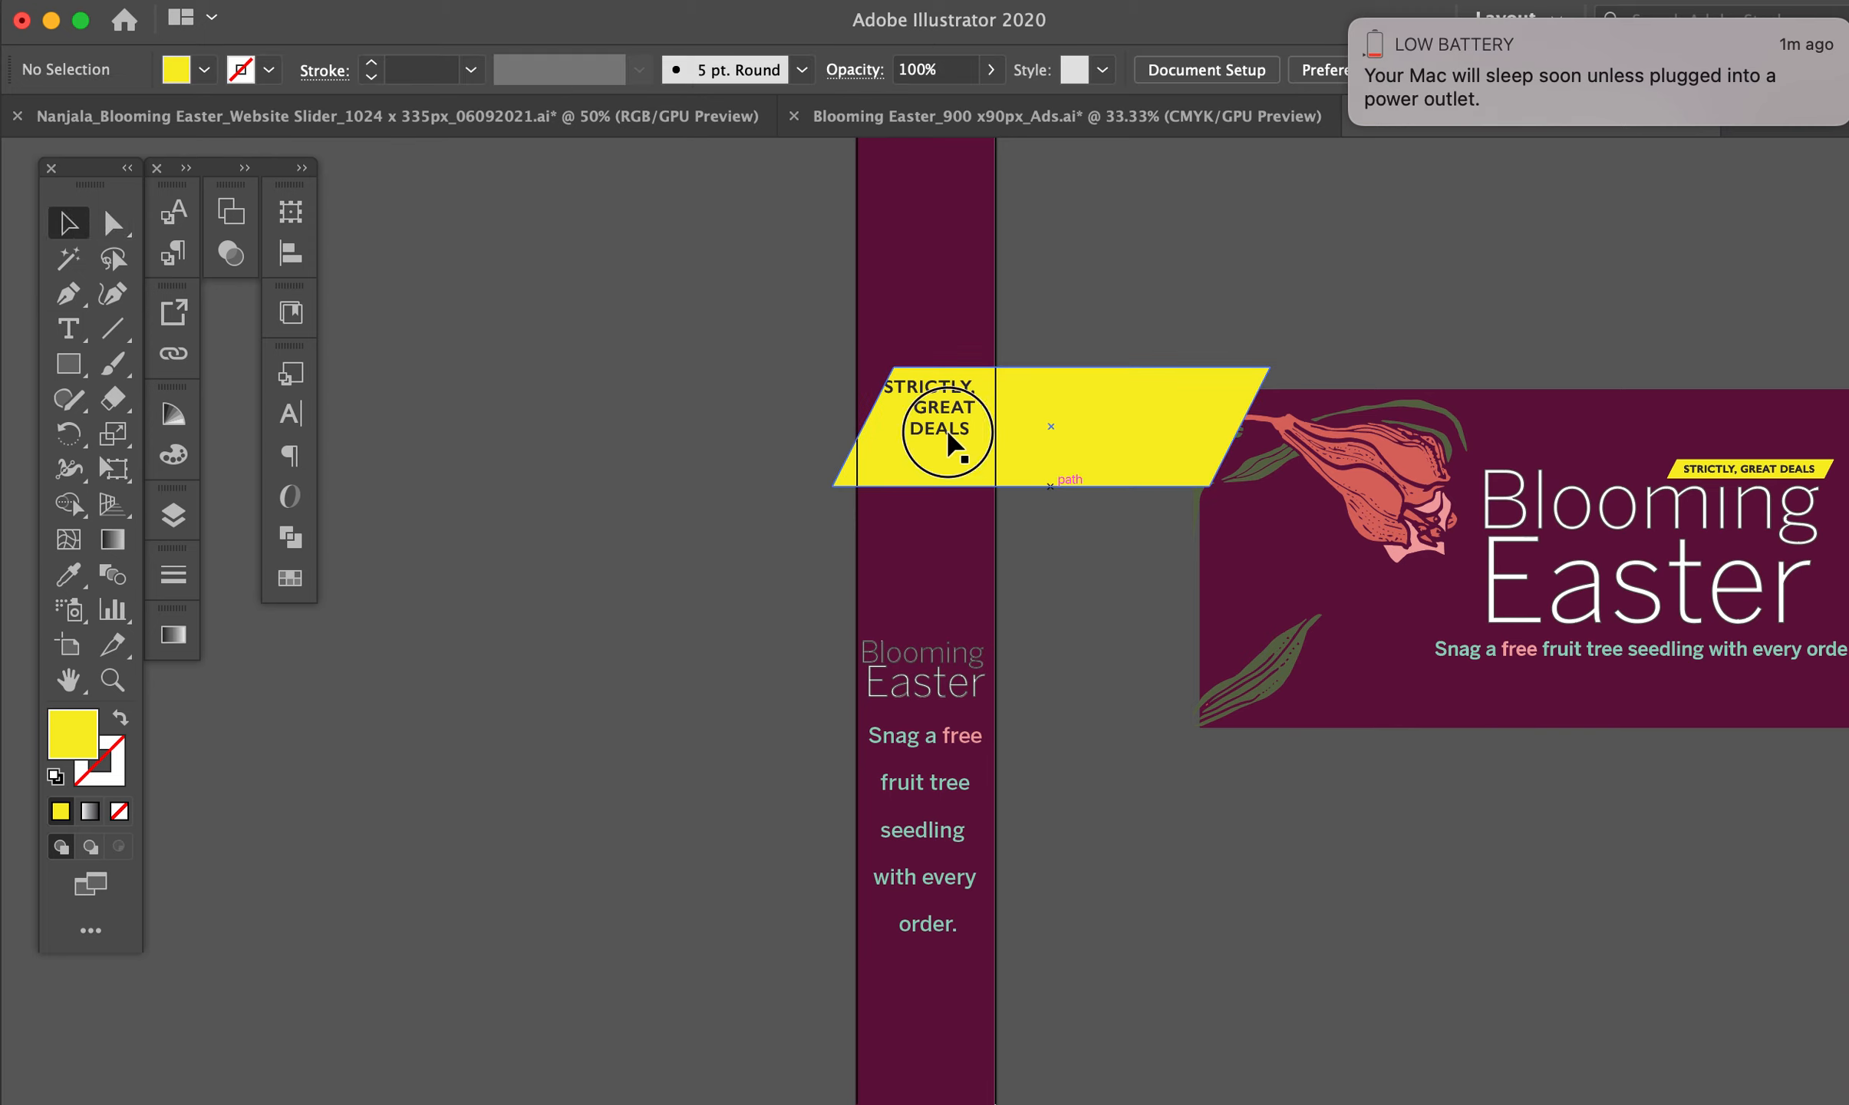
{"action": "left_click_drag", "start_coordinate": [960, 405], "coordinate": [962, 433]}
{"action": "left_click", "coordinate": [1079, 304]}
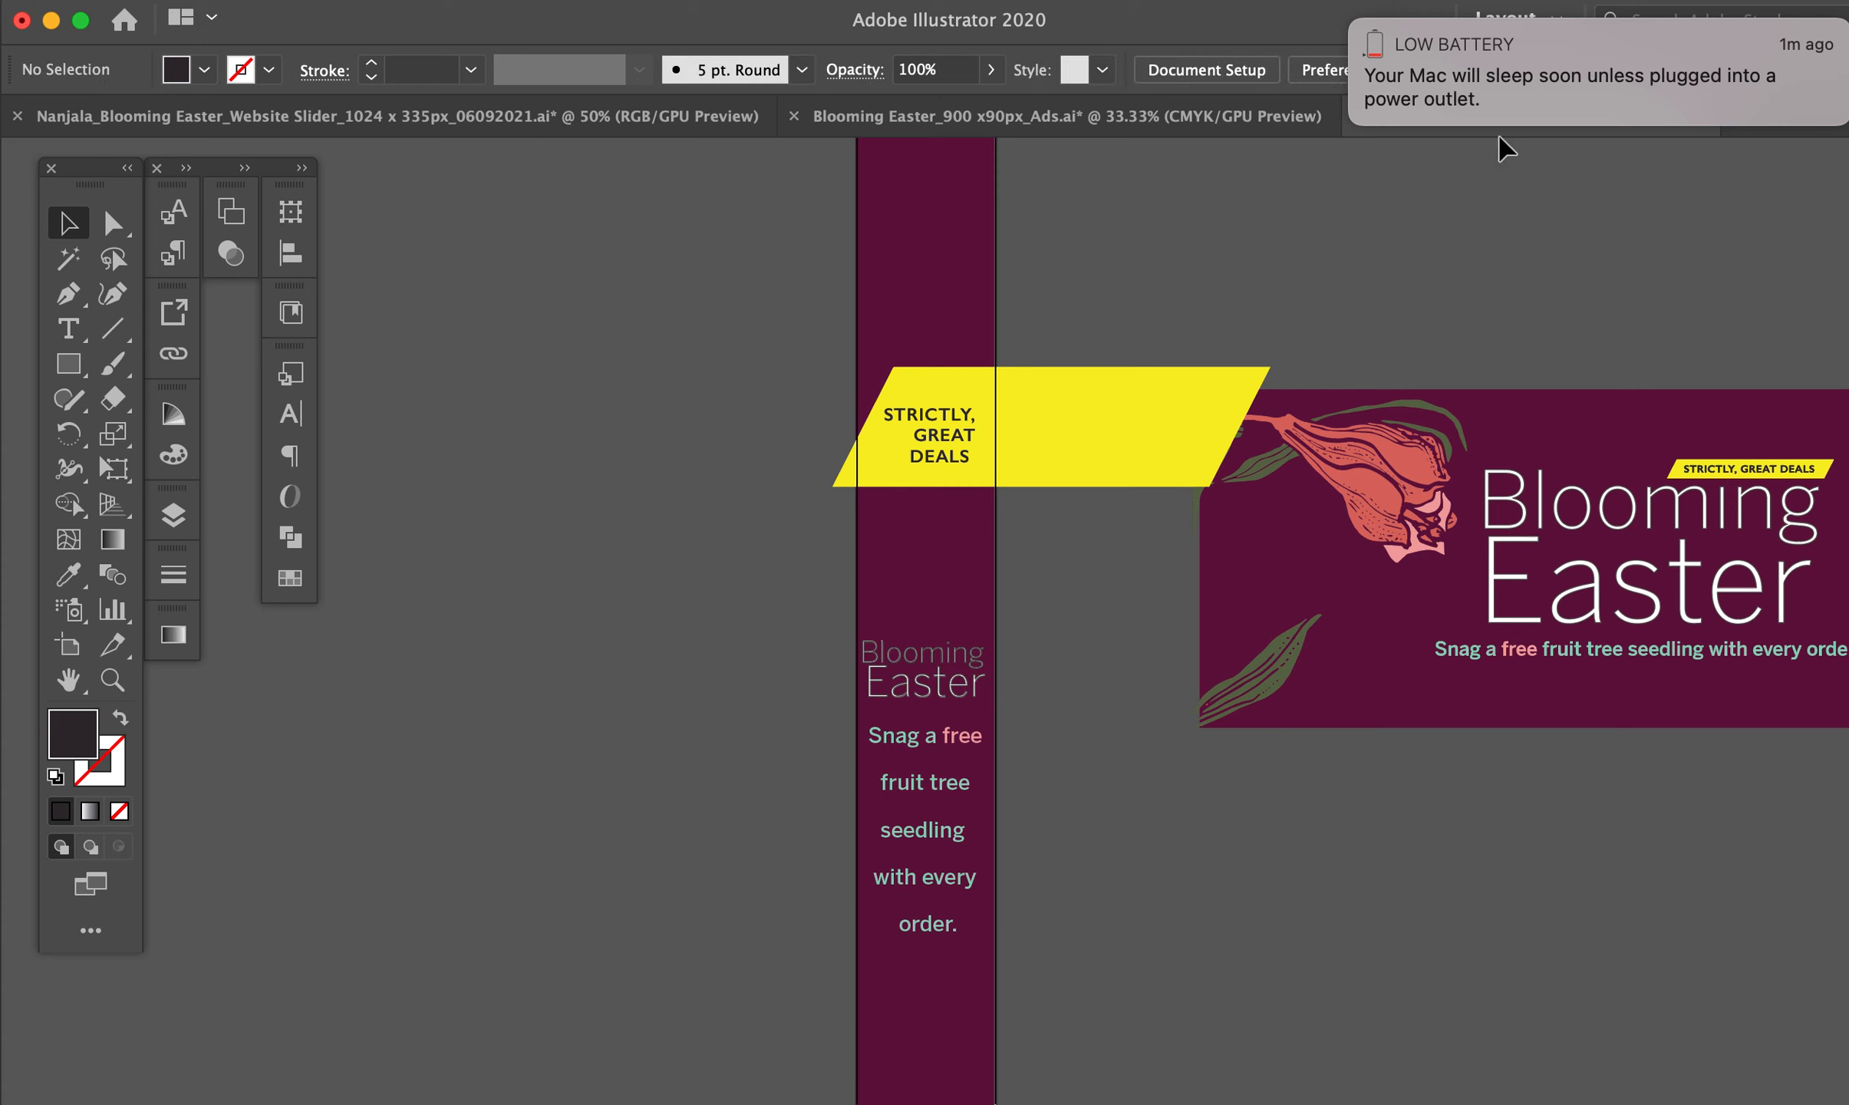
Clip the yellow shape to the narrow banner's edges with a copy of the burgundy rectangle, keeping it behind the label text
{"action": "left_click", "coordinate": [1353, 23]}
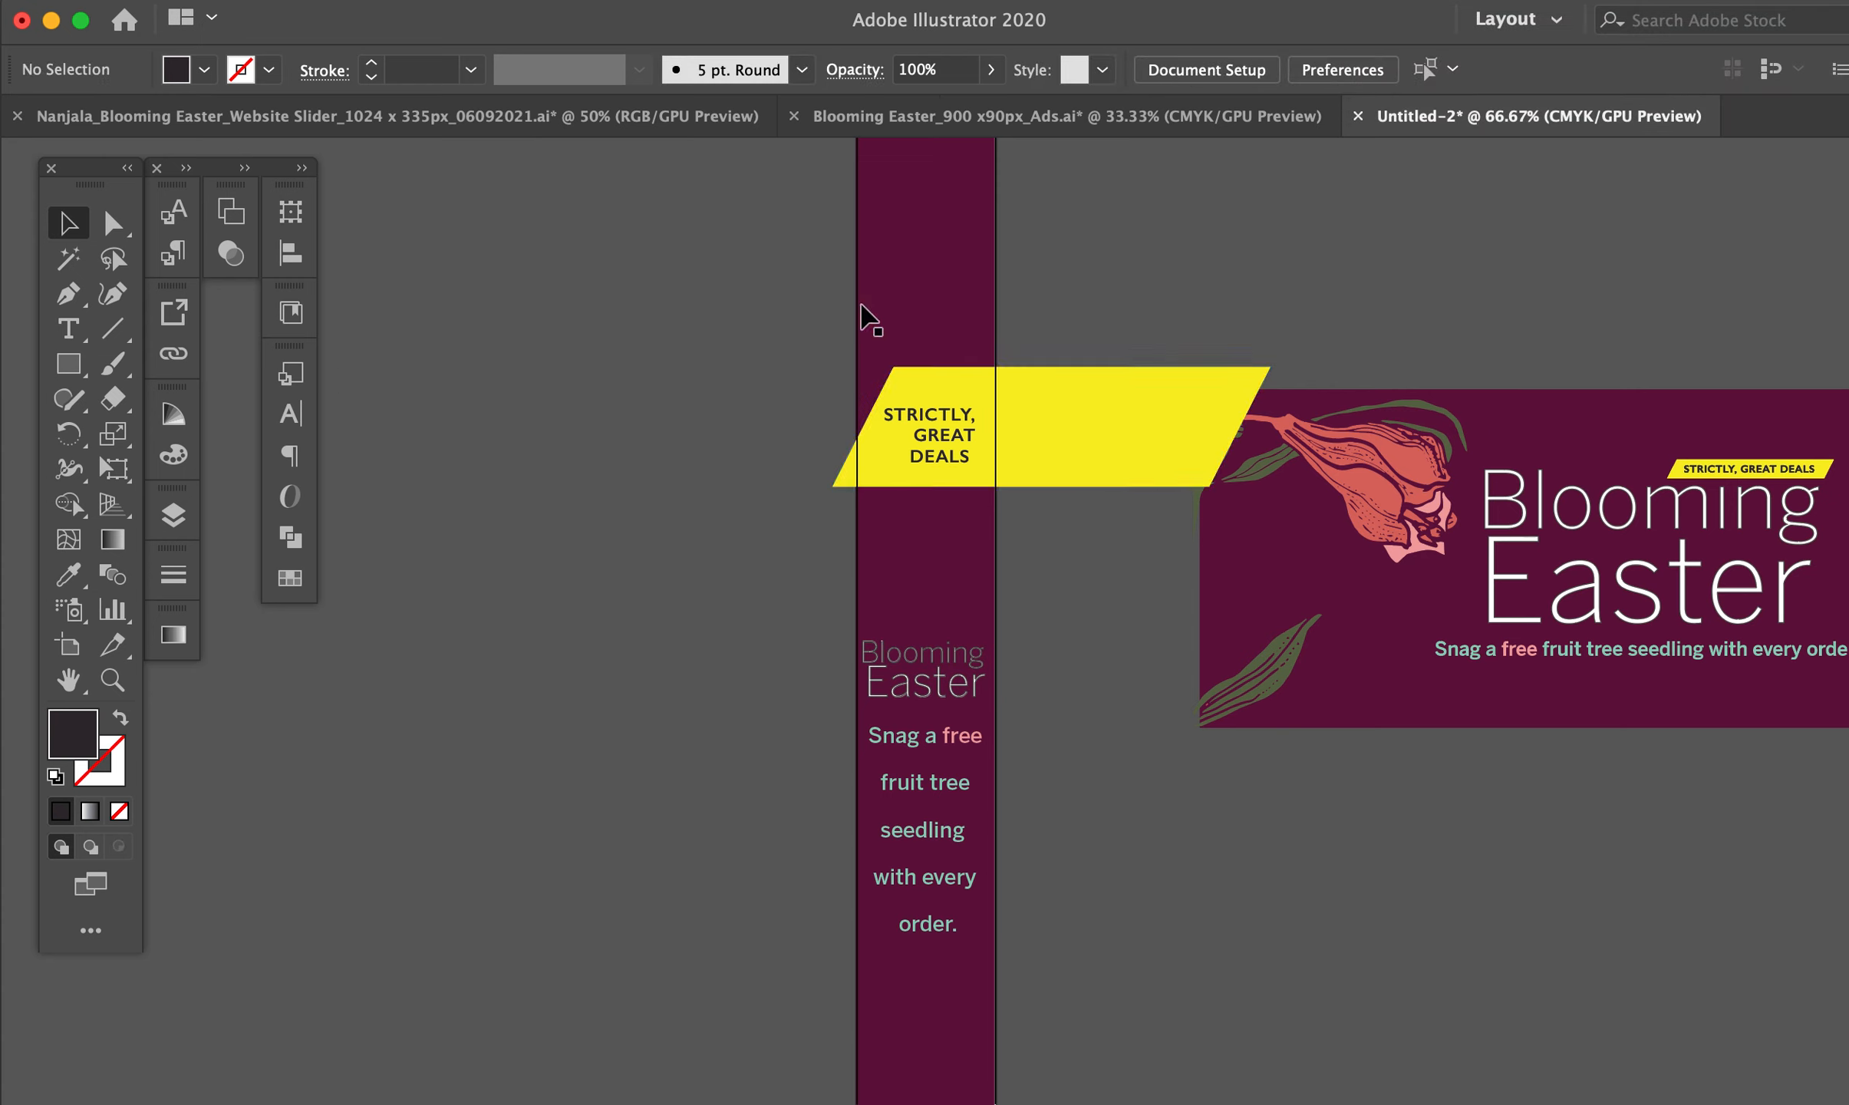
{"action": "left_click", "coordinate": [871, 310]}
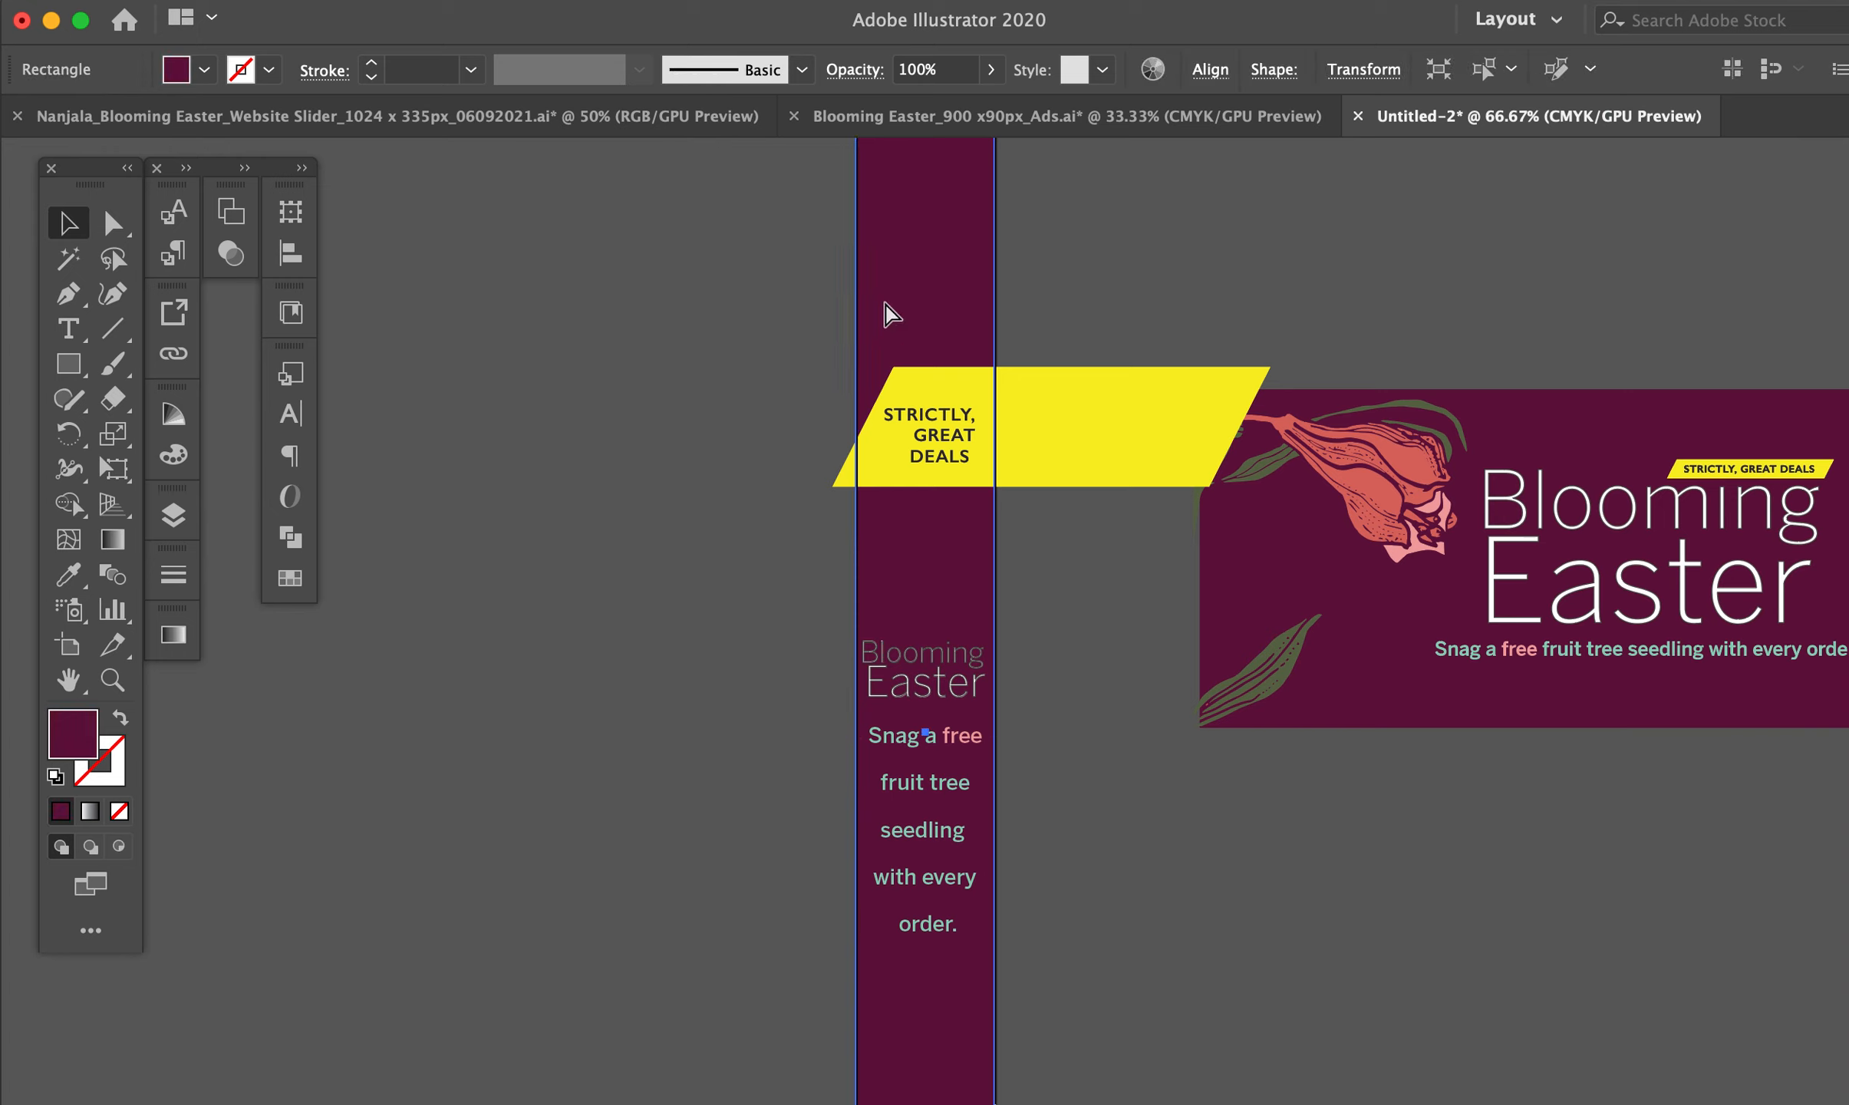
{"action": "key", "text": "super+v"}
{"action": "left_click", "coordinate": [1062, 391], "text": "shift"}
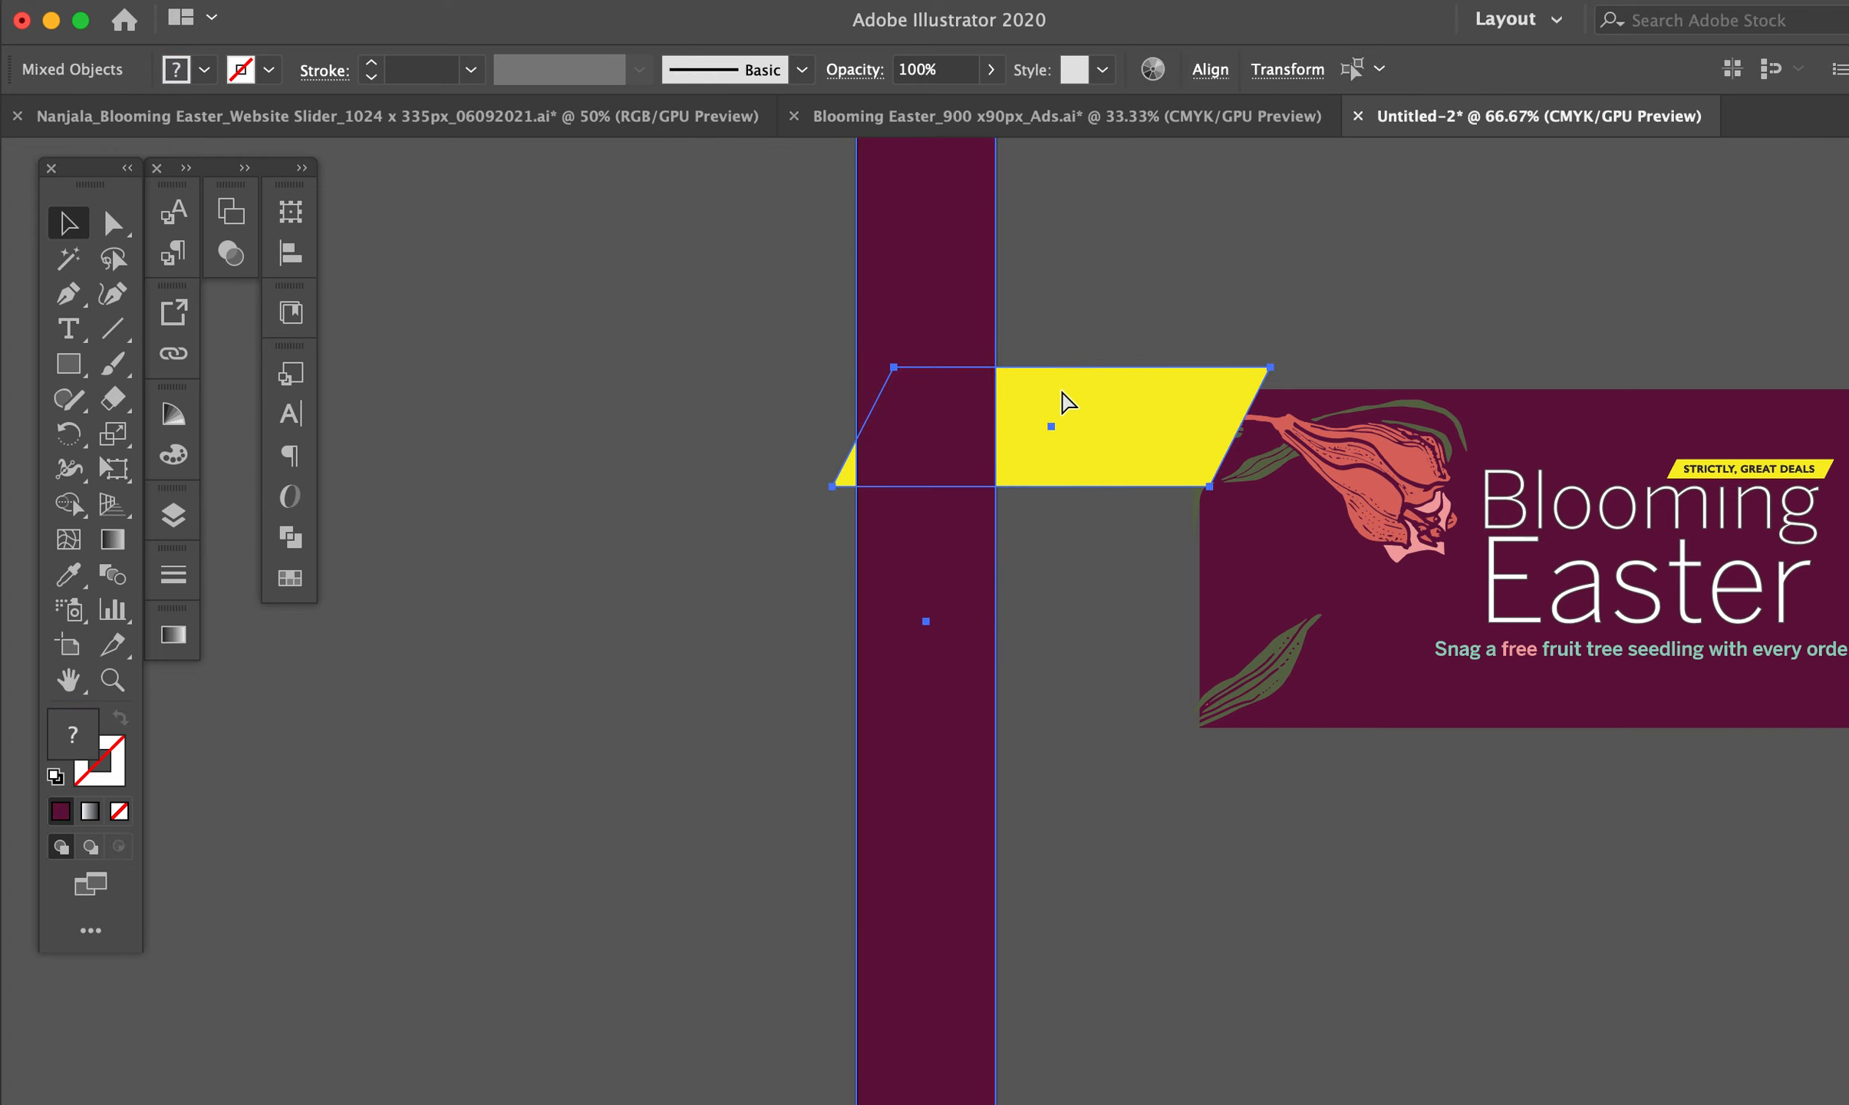
{"action": "key", "text": "super+7"}
{"action": "key", "text": "super+shift+bracketleft"}
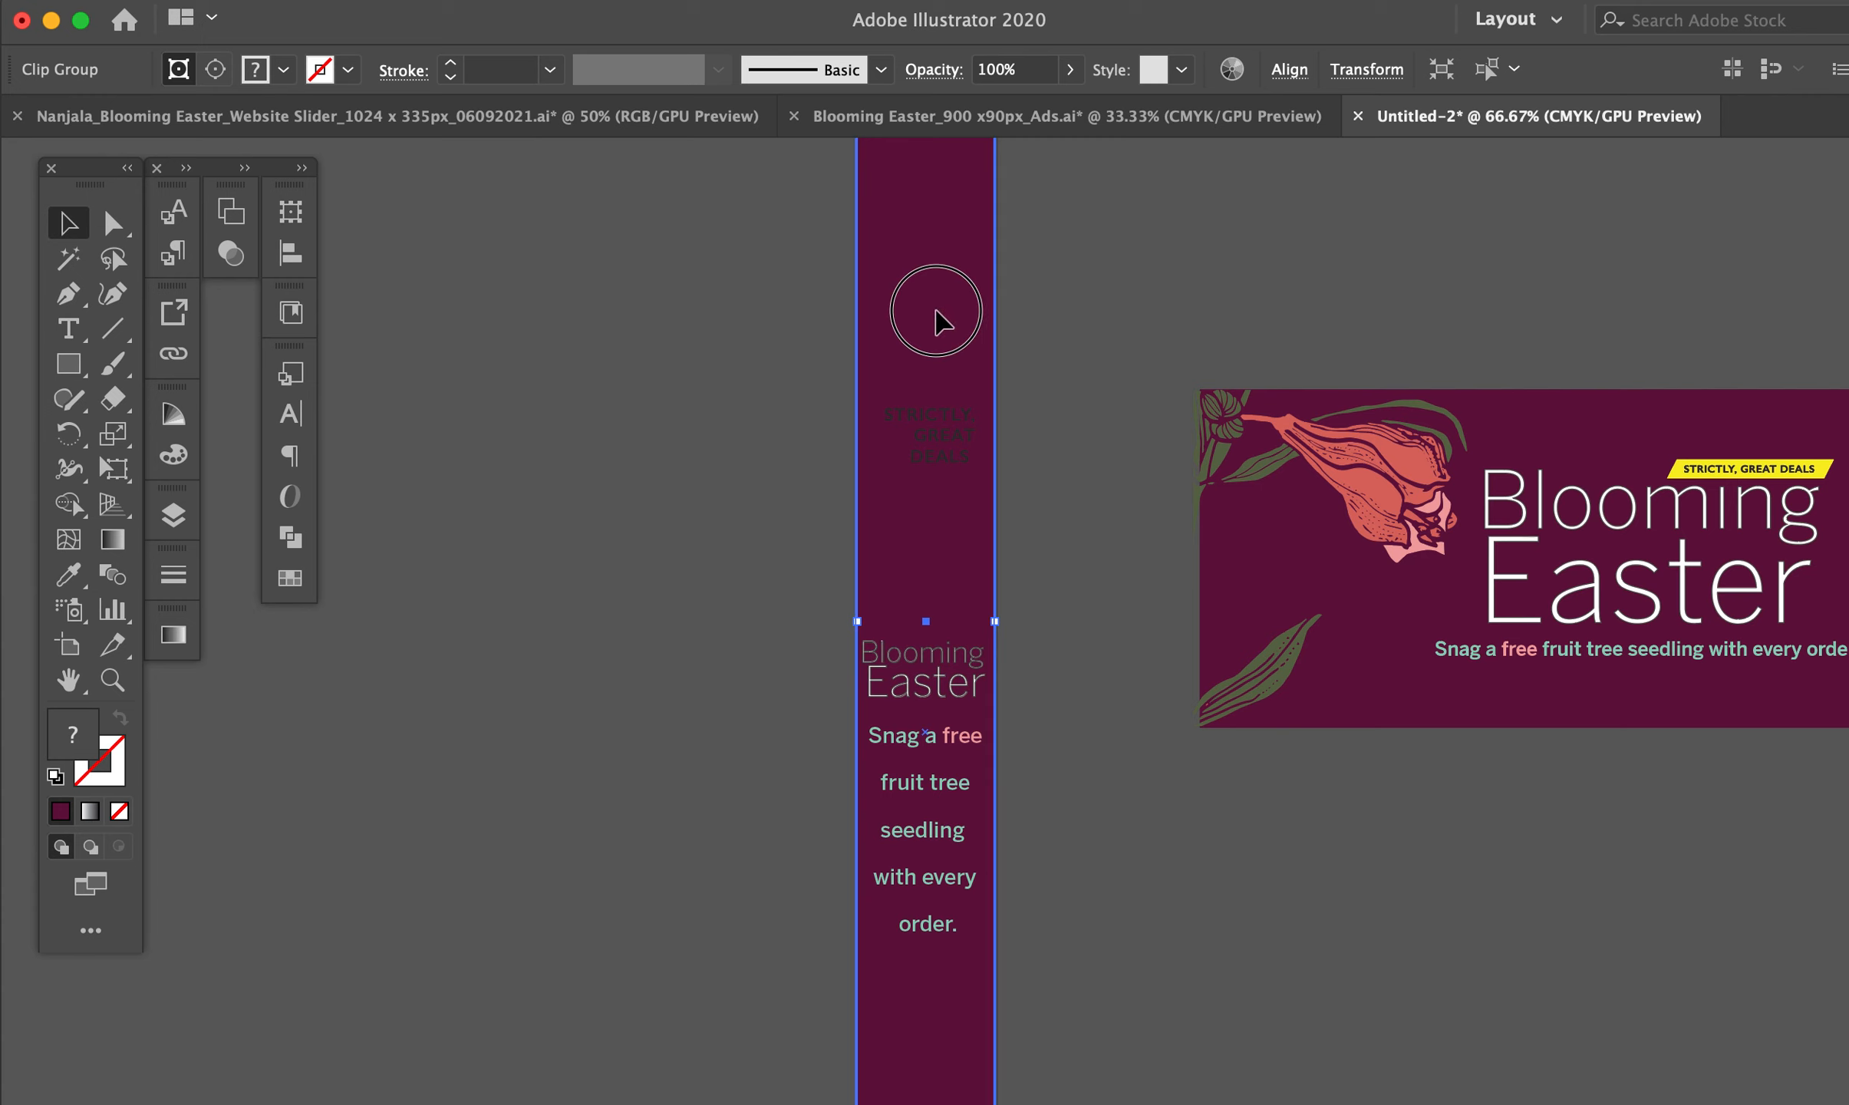
{"action": "left_click", "coordinate": [936, 311]}
{"action": "key", "text": "super+shift+bracketleft"}
{"action": "left_click", "coordinate": [669, 495]}
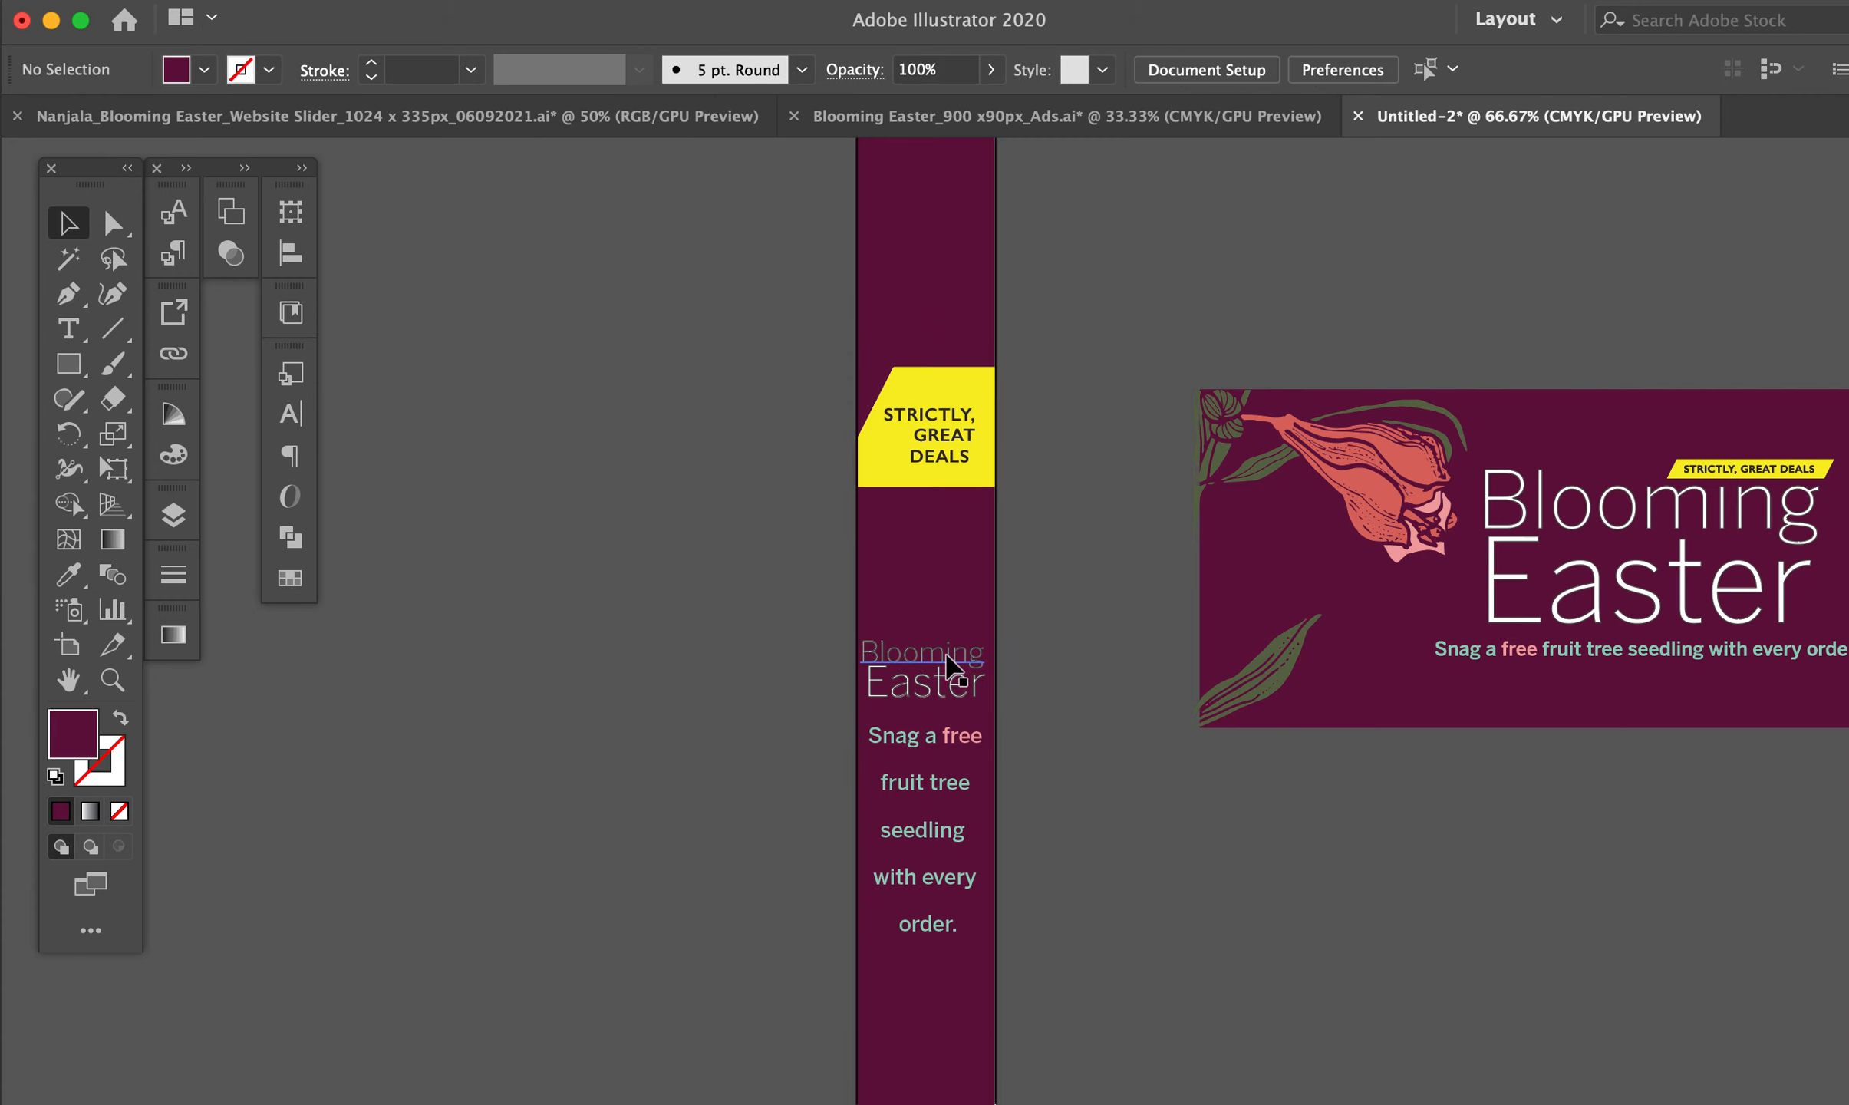
Remove the stroke from the Blooming and Easter headline text on the narrow banner
{"action": "left_click", "coordinate": [959, 665]}
{"action": "left_click", "coordinate": [956, 694], "text": "shift"}
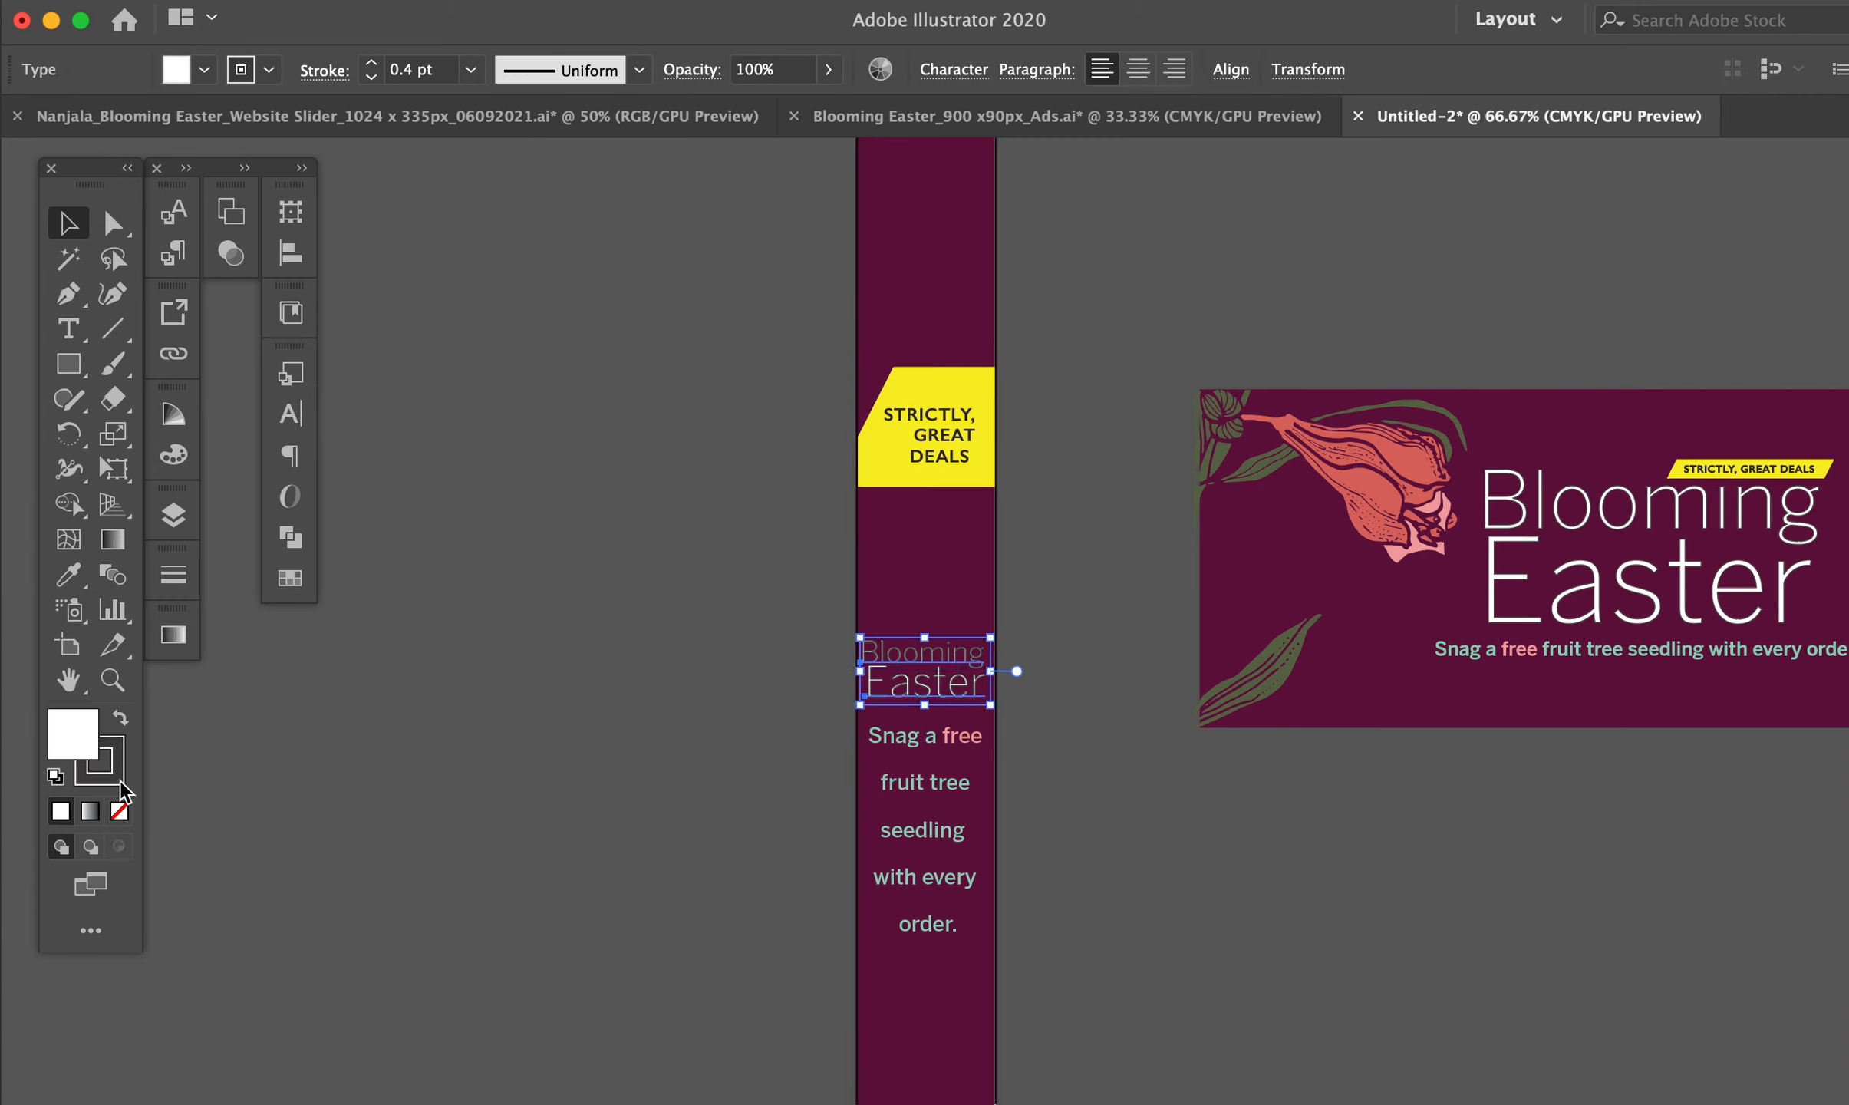
{"action": "left_click", "coordinate": [121, 782]}
{"action": "left_click", "coordinate": [120, 811]}
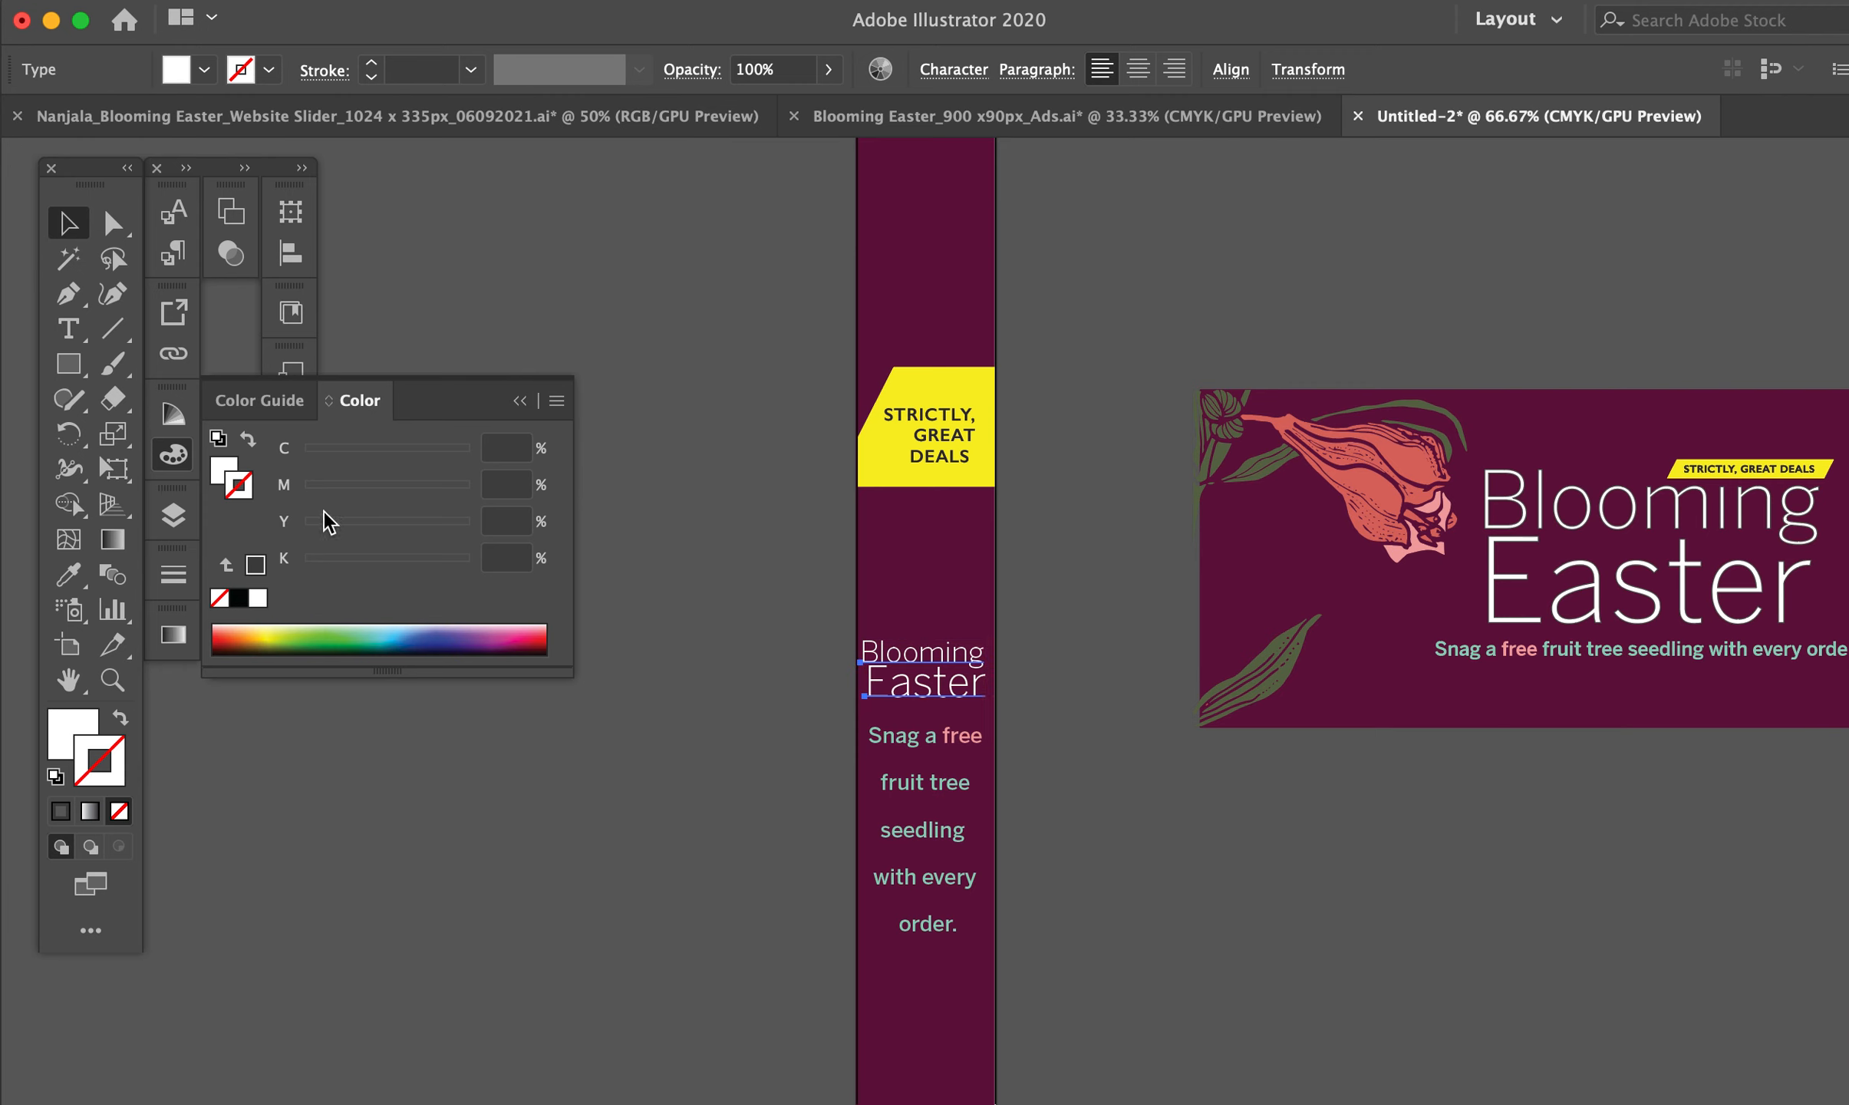
Change the headline's font to BentonSans Regular
{"action": "key", "text": "super+t"}
{"action": "left_click", "coordinate": [652, 451]}
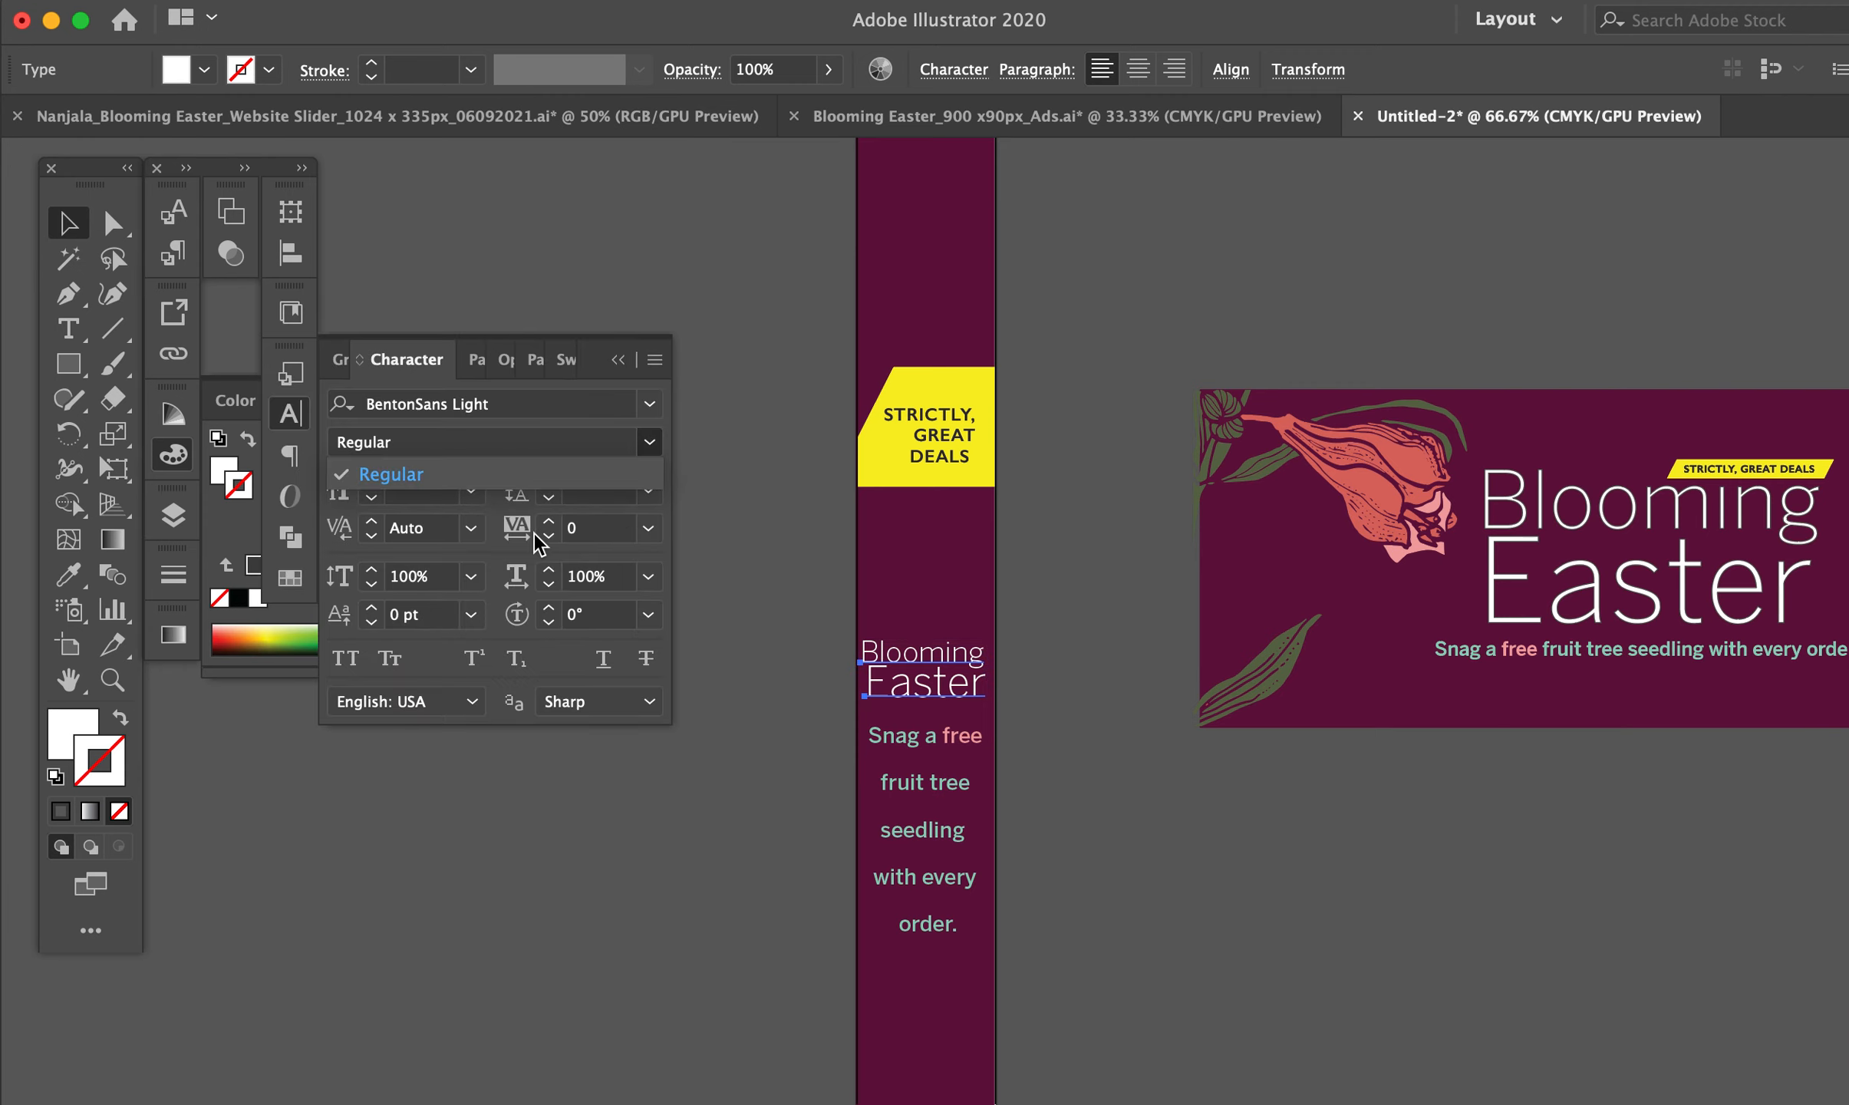
{"action": "left_click", "coordinate": [589, 405]}
{"action": "left_click", "coordinate": [649, 404]}
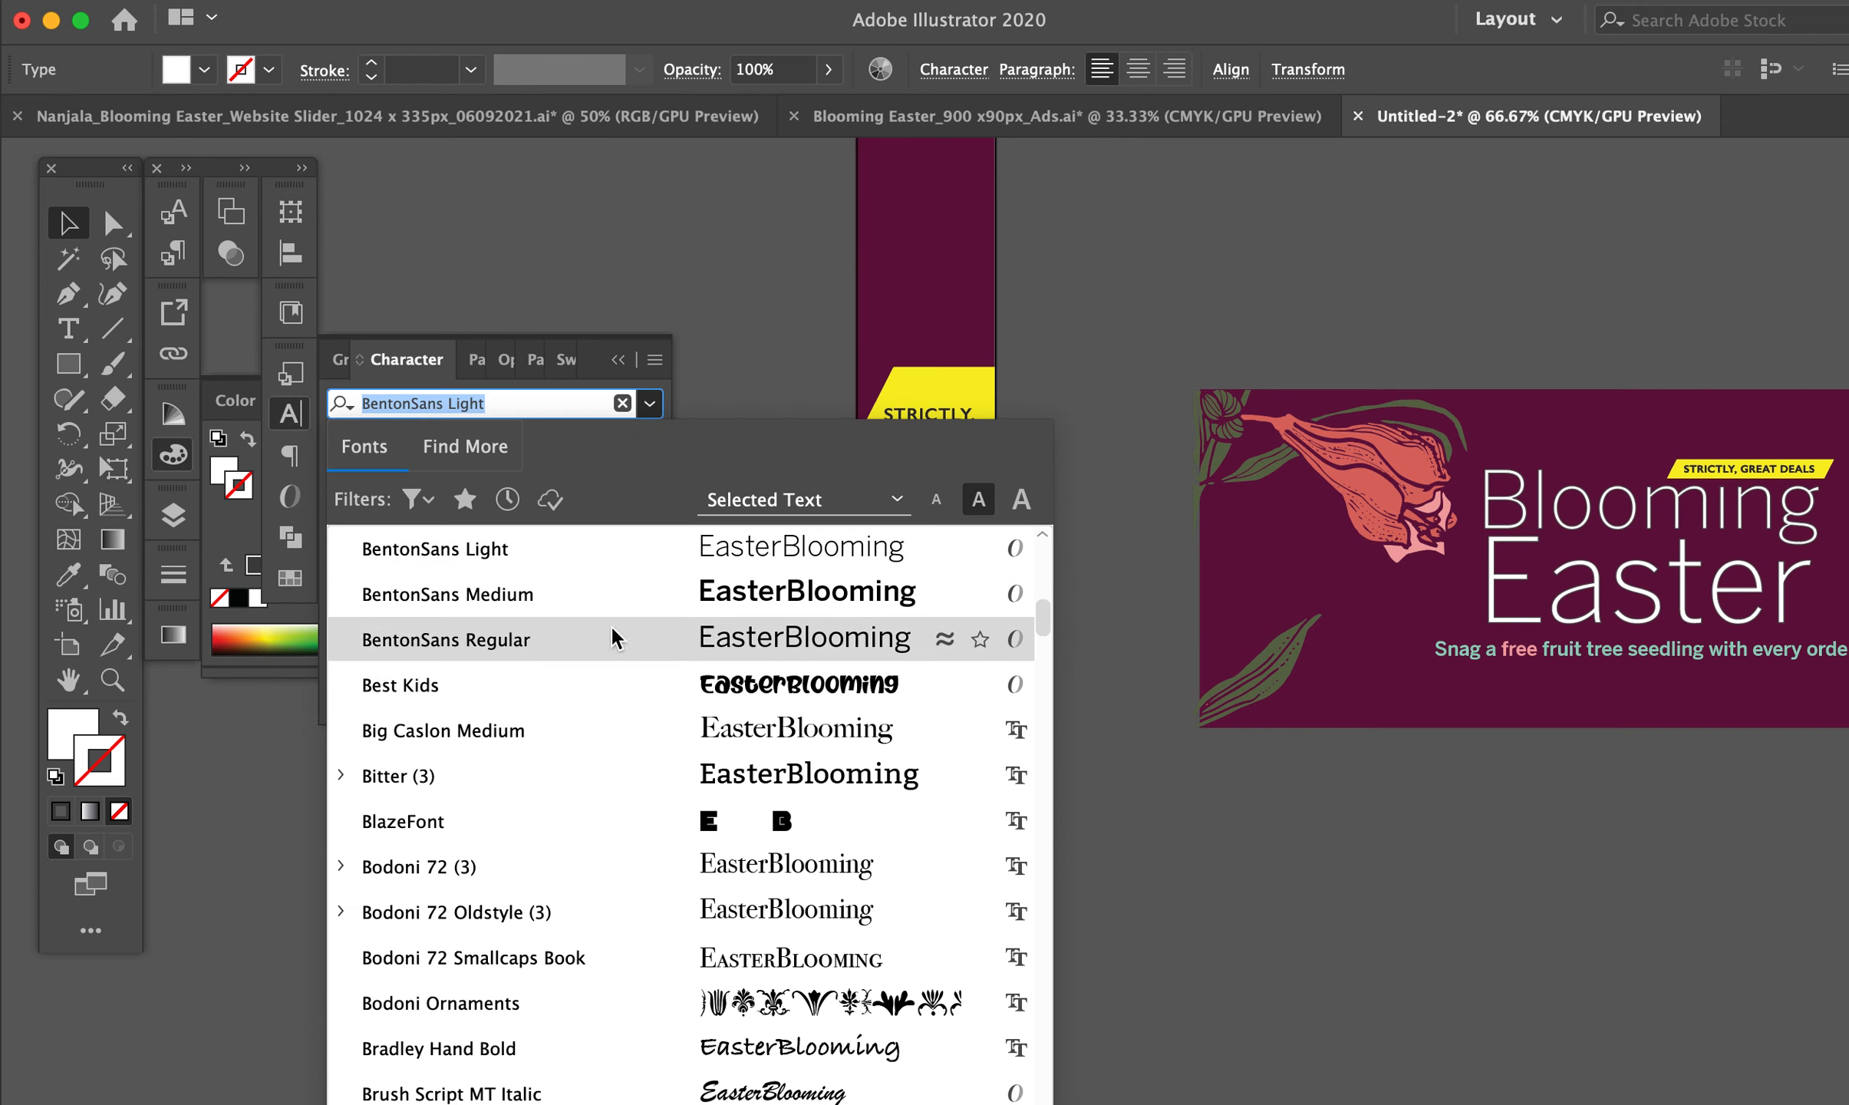
{"action": "left_click", "coordinate": [794, 421]}
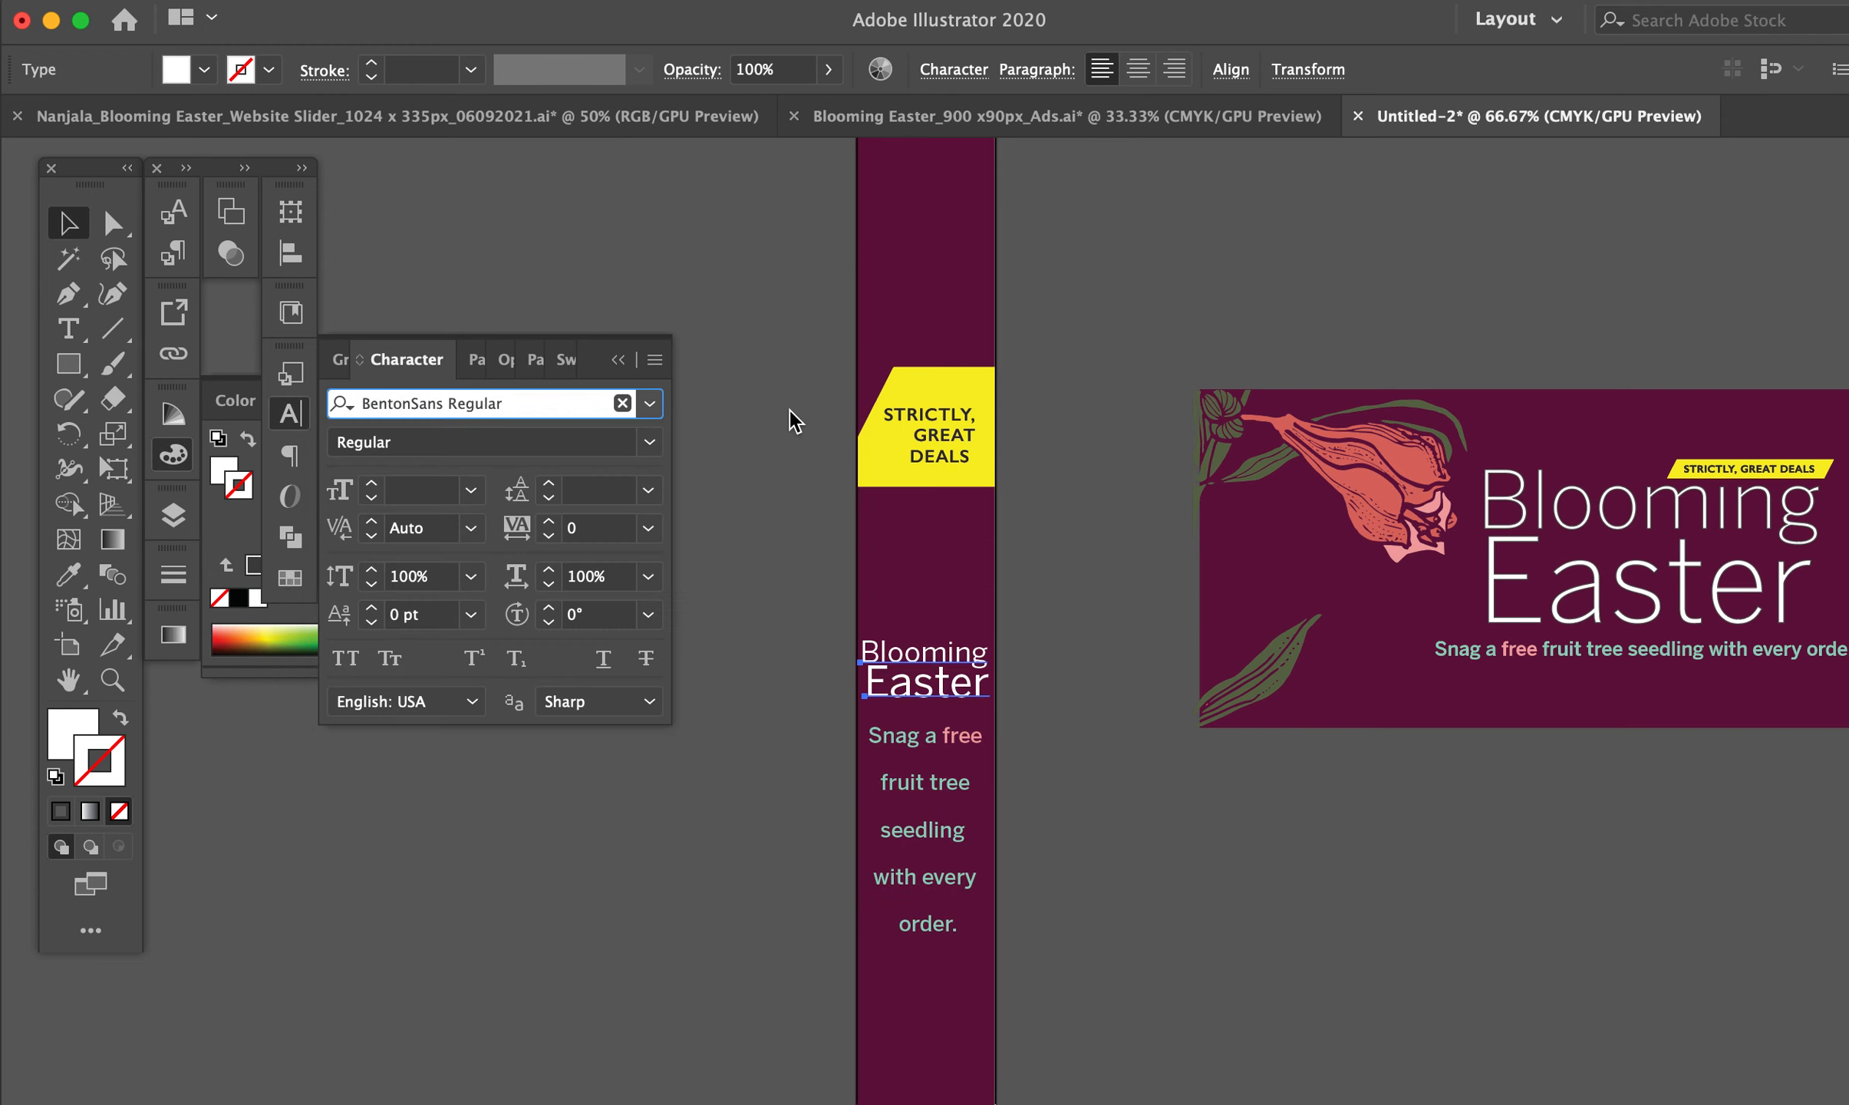
Move Blooming, Easter and the tagline up beneath the yellow label, leaving more space between the two headline words
{"action": "left_click", "coordinate": [838, 586]}
{"action": "left_click", "coordinate": [947, 665]}
{"action": "mouse_move", "coordinate": [948, 666]}
{"action": "left_mouse_down"}
{"action": "mouse_move", "coordinate": [949, 607]}
{"action": "mouse_move", "coordinate": [952, 689]}
{"action": "left_mouse_up"}
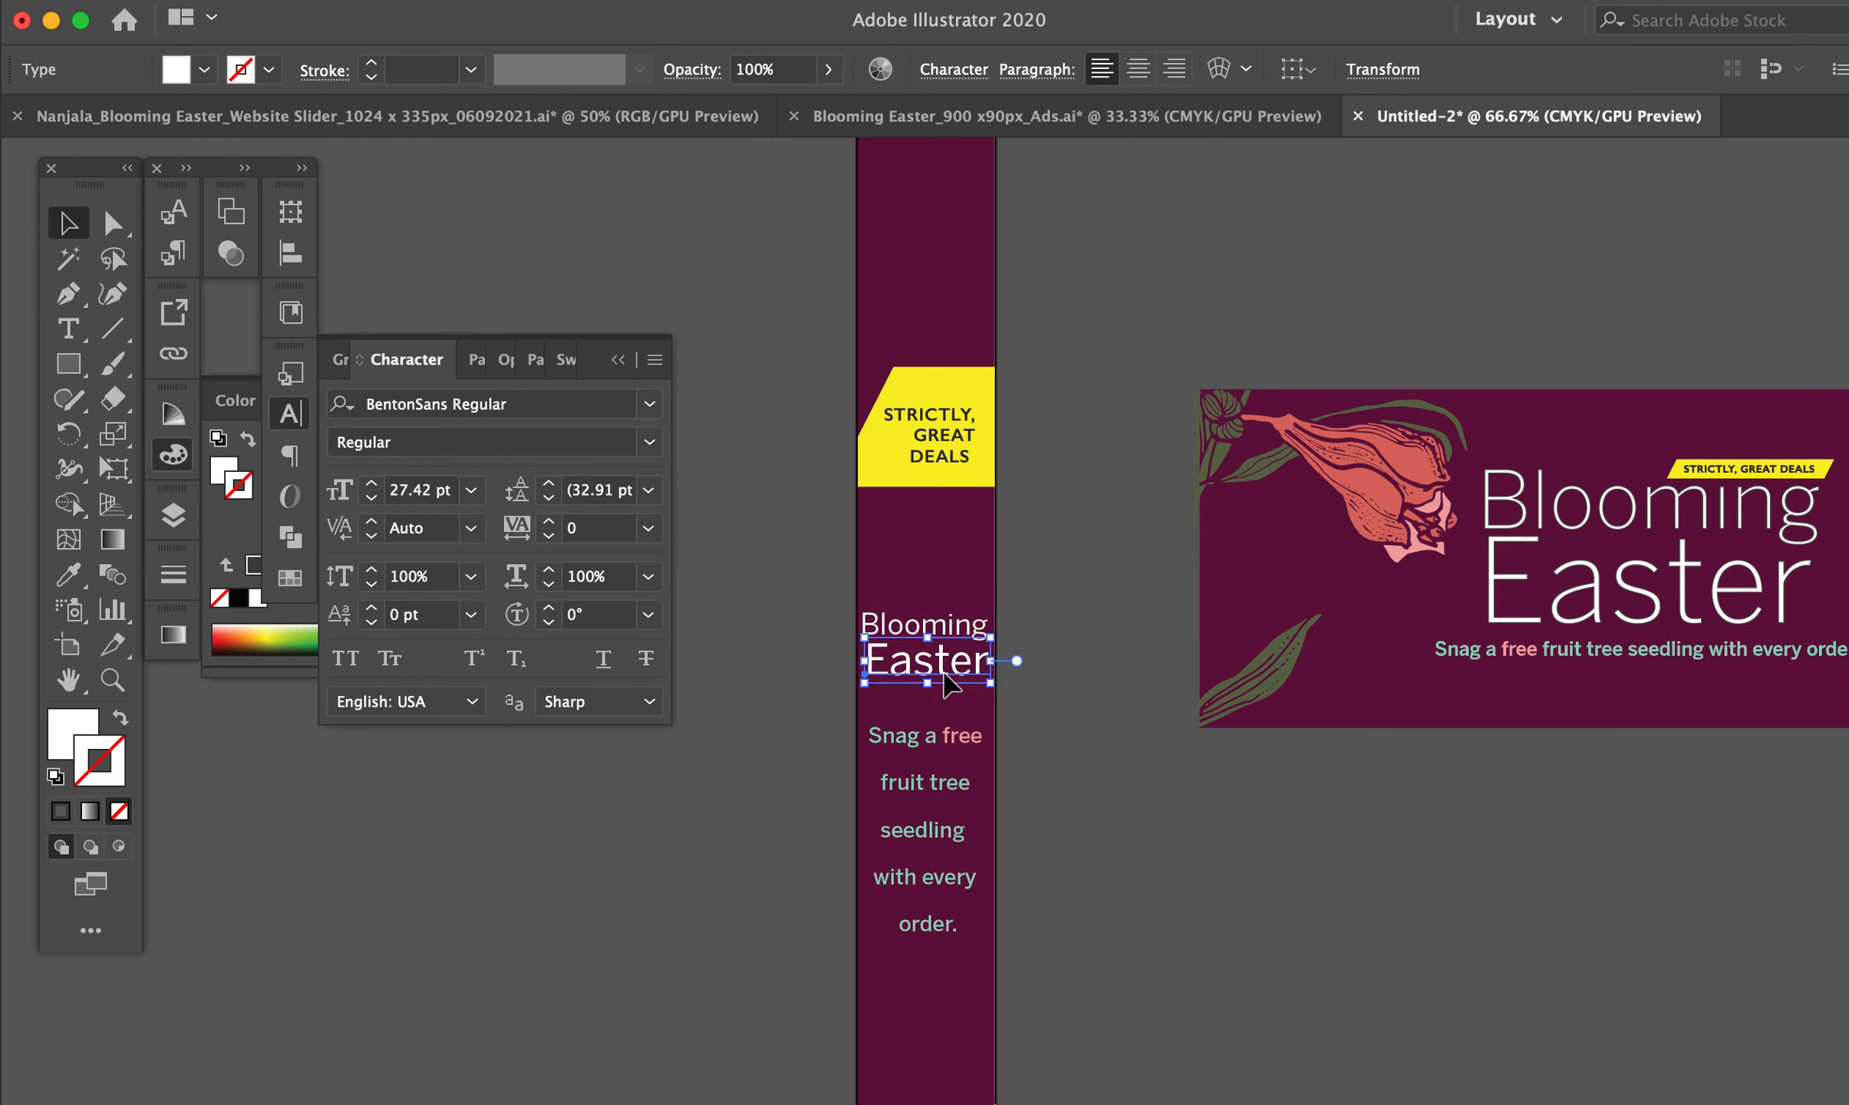
{"action": "left_click", "coordinate": [959, 450]}
{"action": "left_click", "coordinate": [954, 375], "text": "shift"}
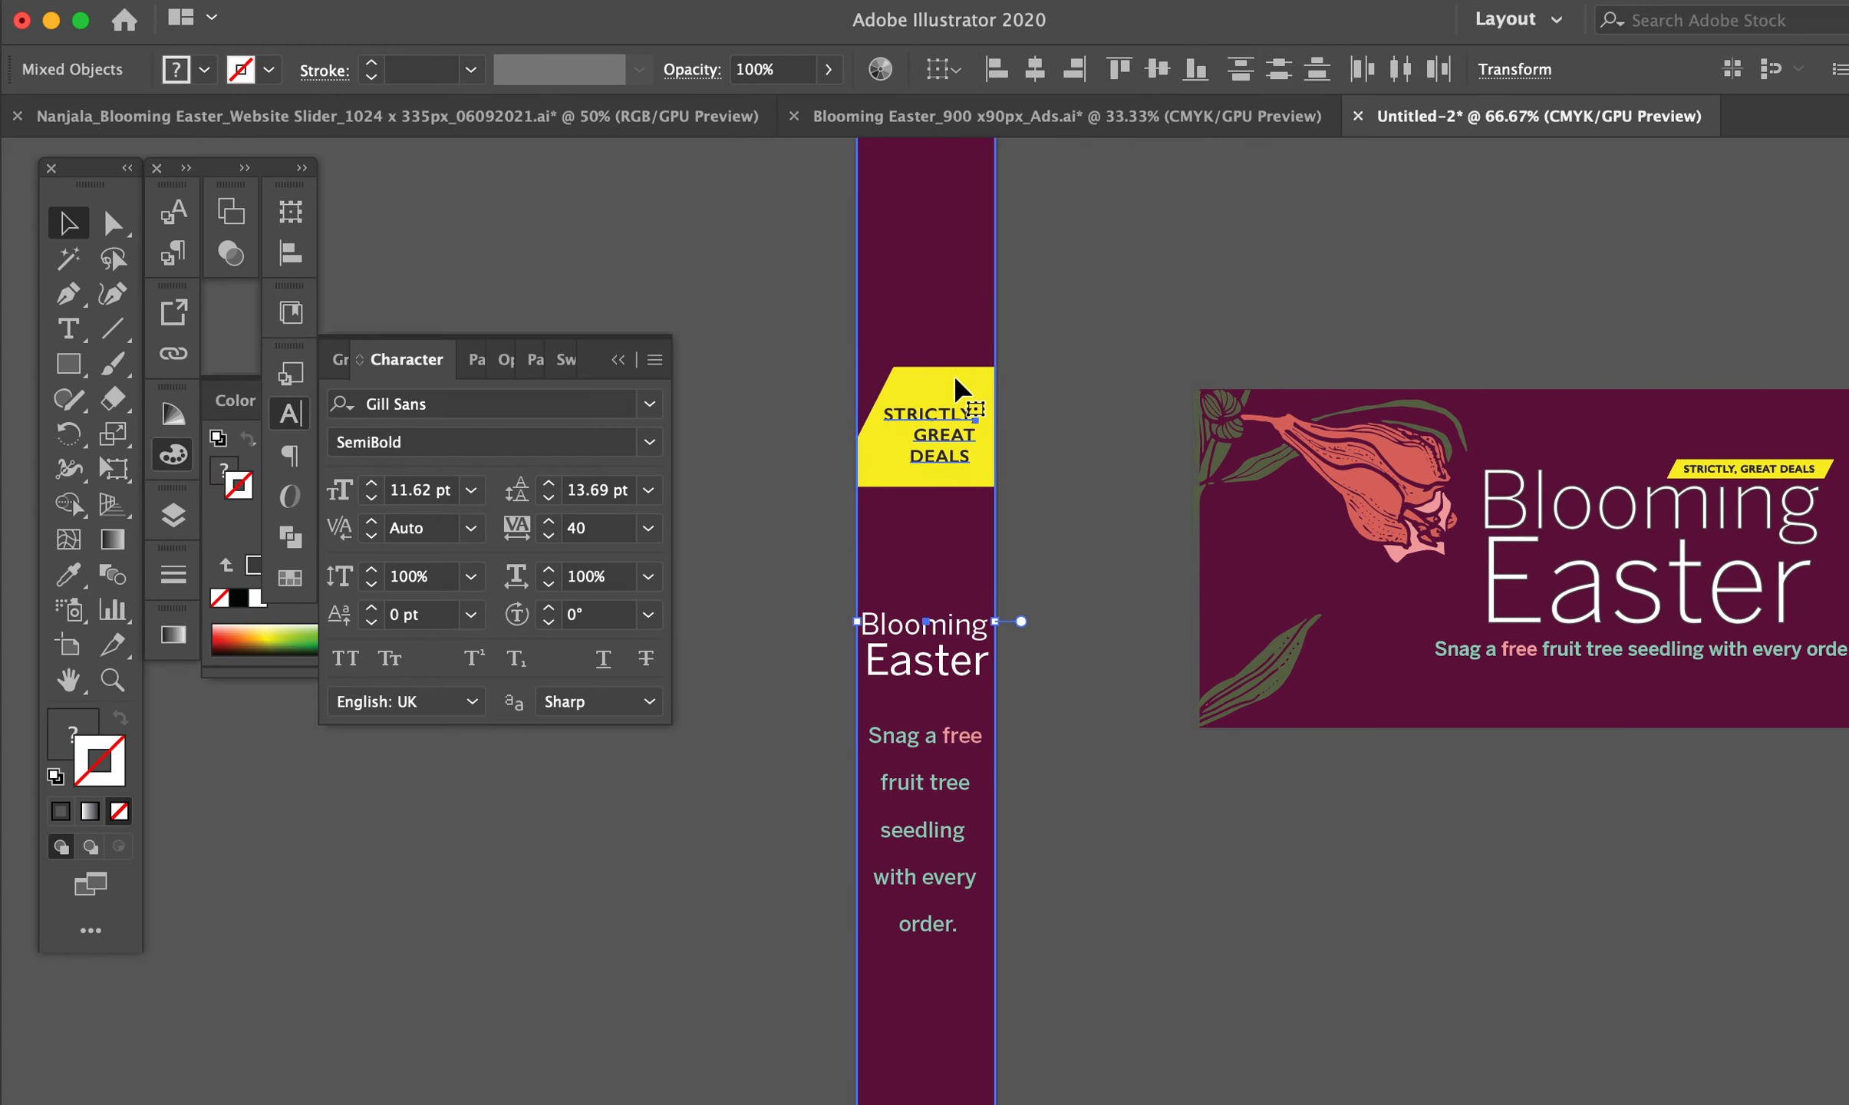
{"action": "left_click_drag", "start_coordinate": [950, 636], "coordinate": [952, 546]}
{"action": "left_click_drag", "start_coordinate": [926, 662], "coordinate": [928, 588]}
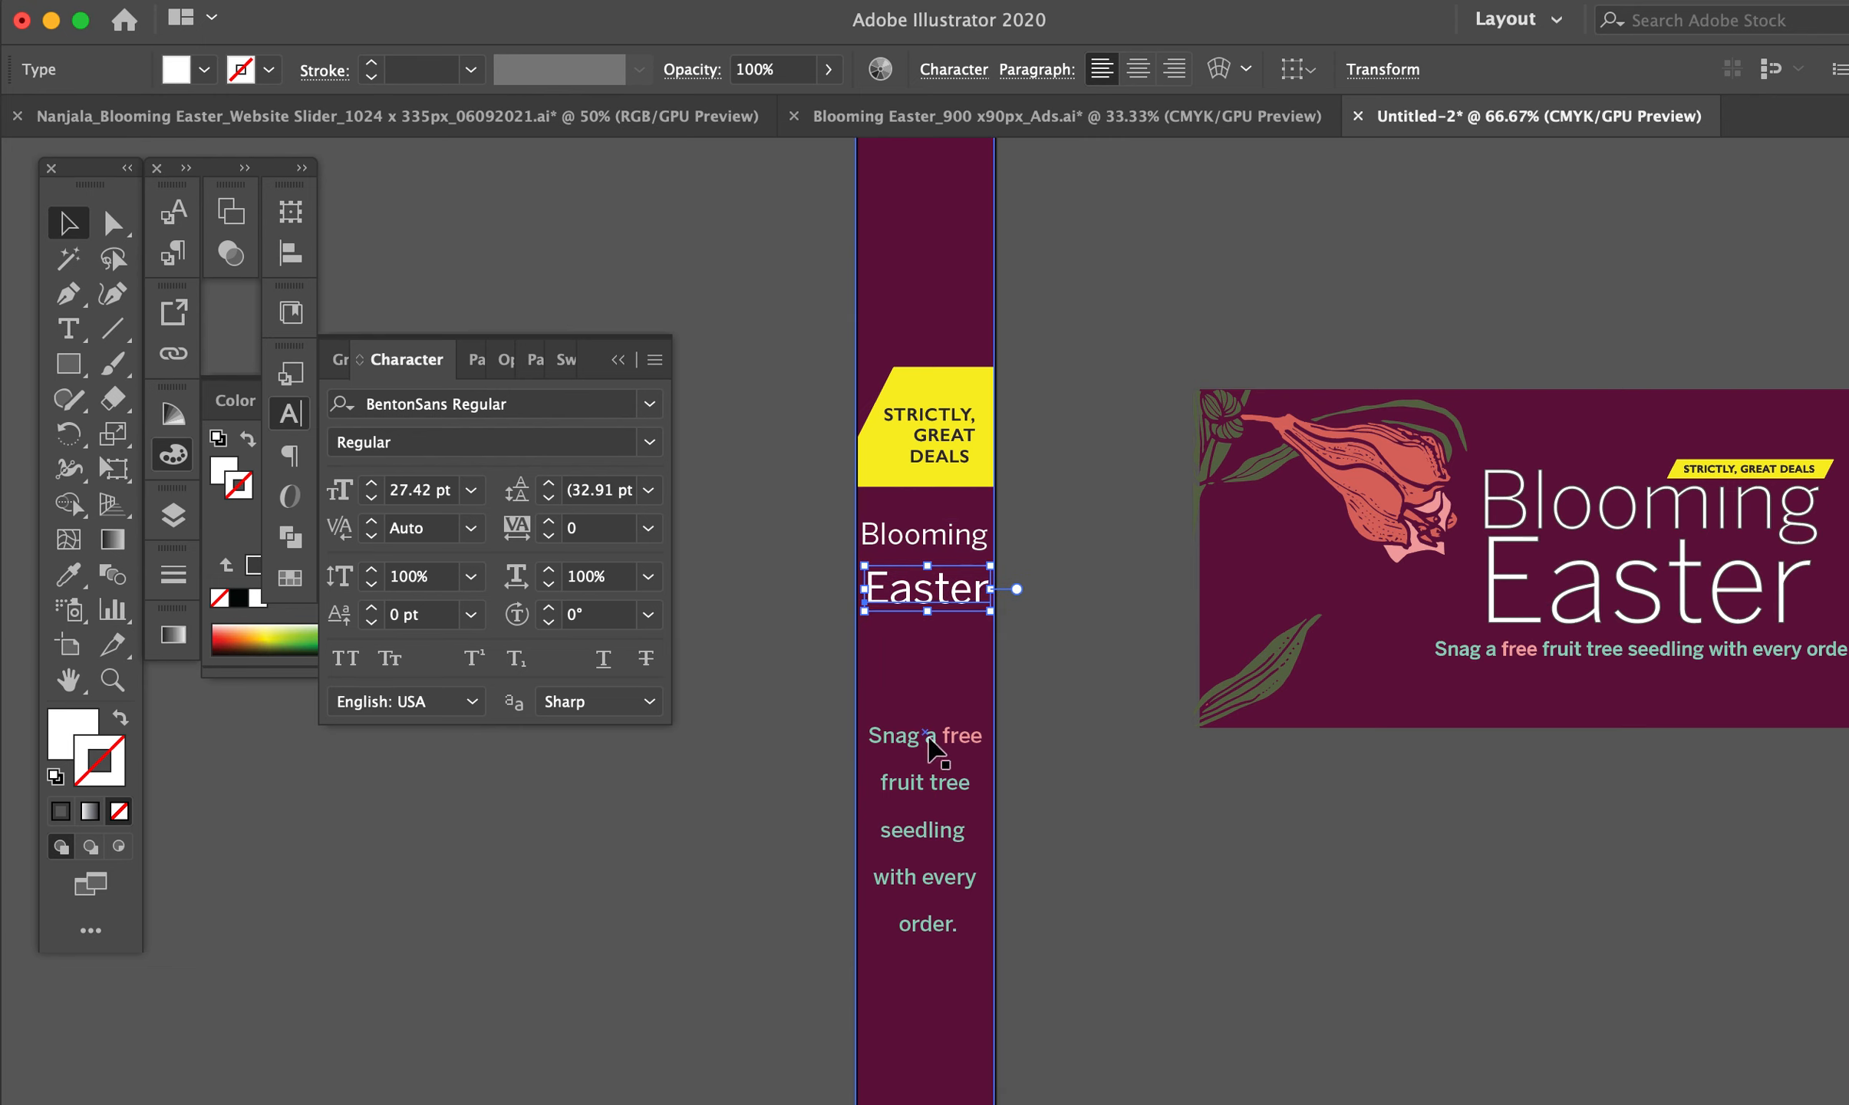
{"action": "left_click_drag", "start_coordinate": [930, 746], "coordinate": [1037, 665]}
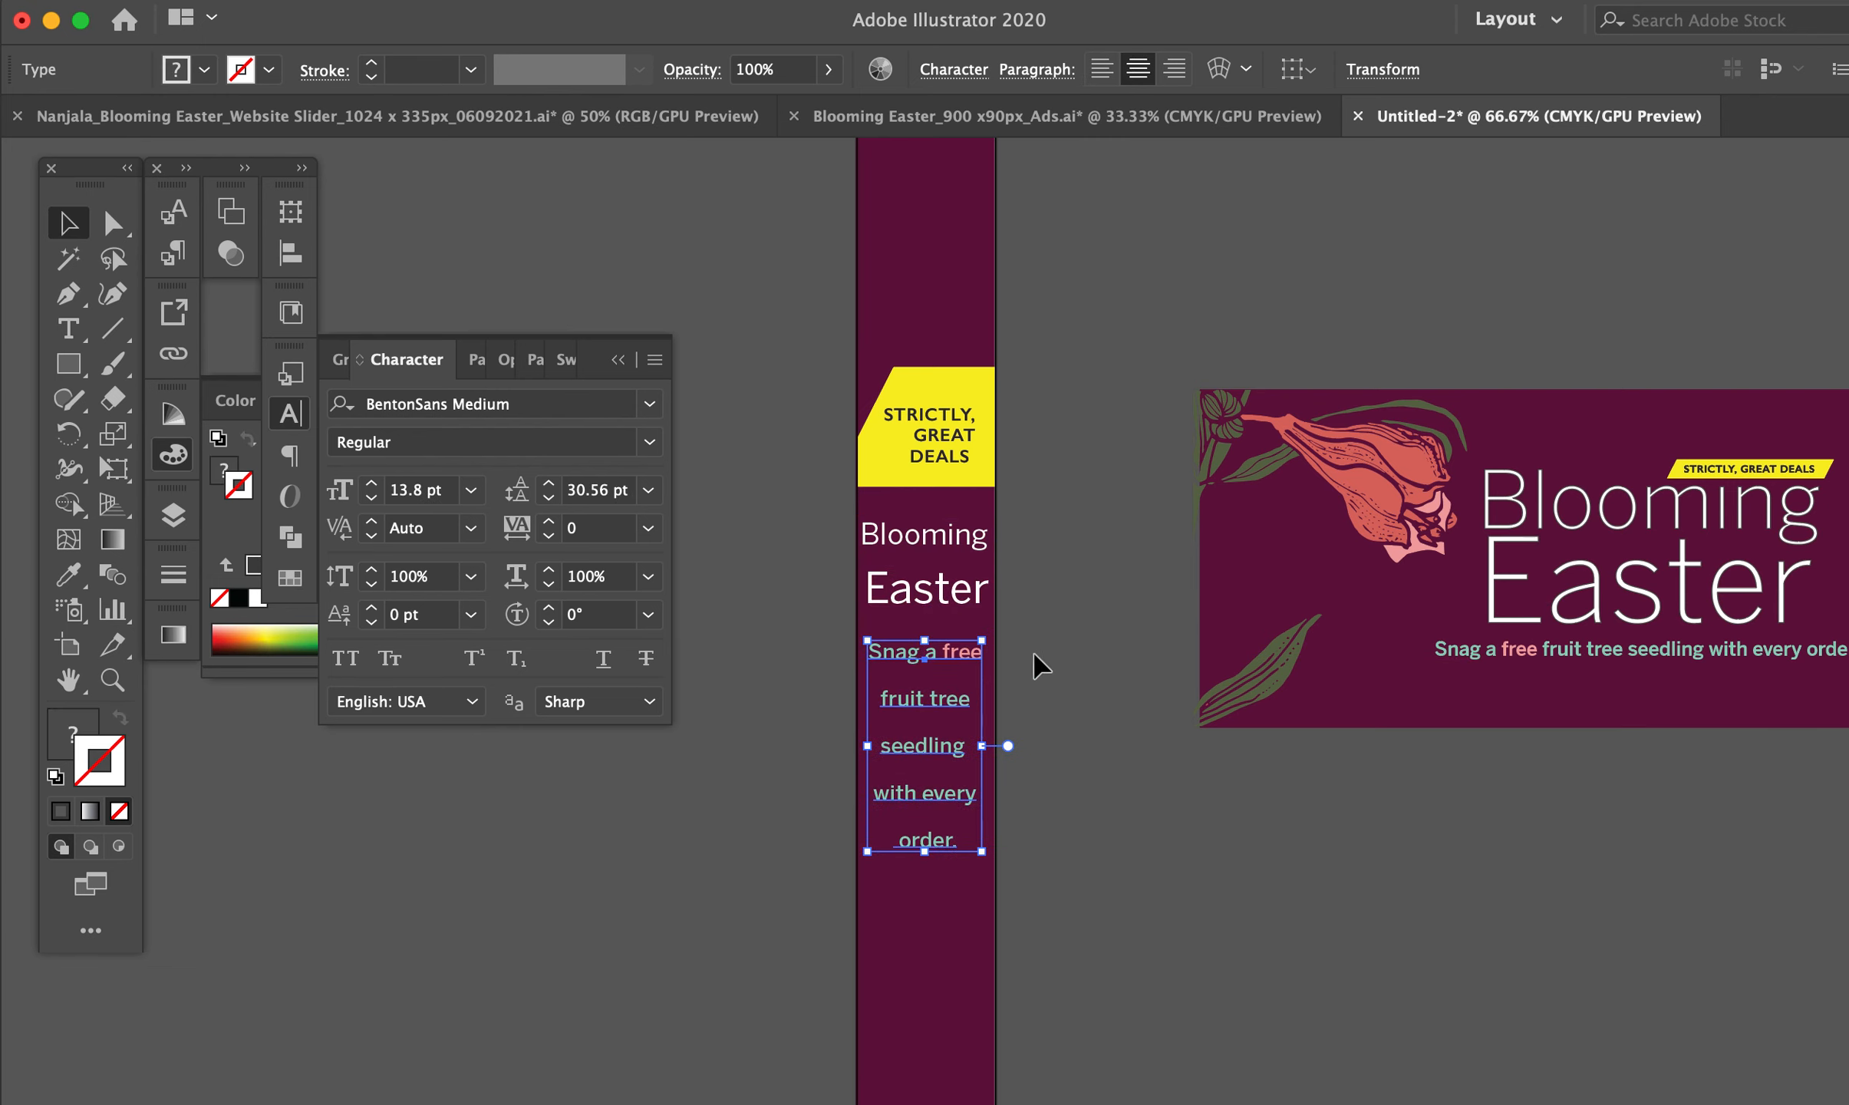
{"action": "left_click", "coordinate": [1040, 660]}
Move the single-flower artwork with leaves from the wide banner to above the yellow label on the narrow banner and scale it down
{"action": "key", "text": "super+minus"}
{"action": "key", "text": "super+minus"}
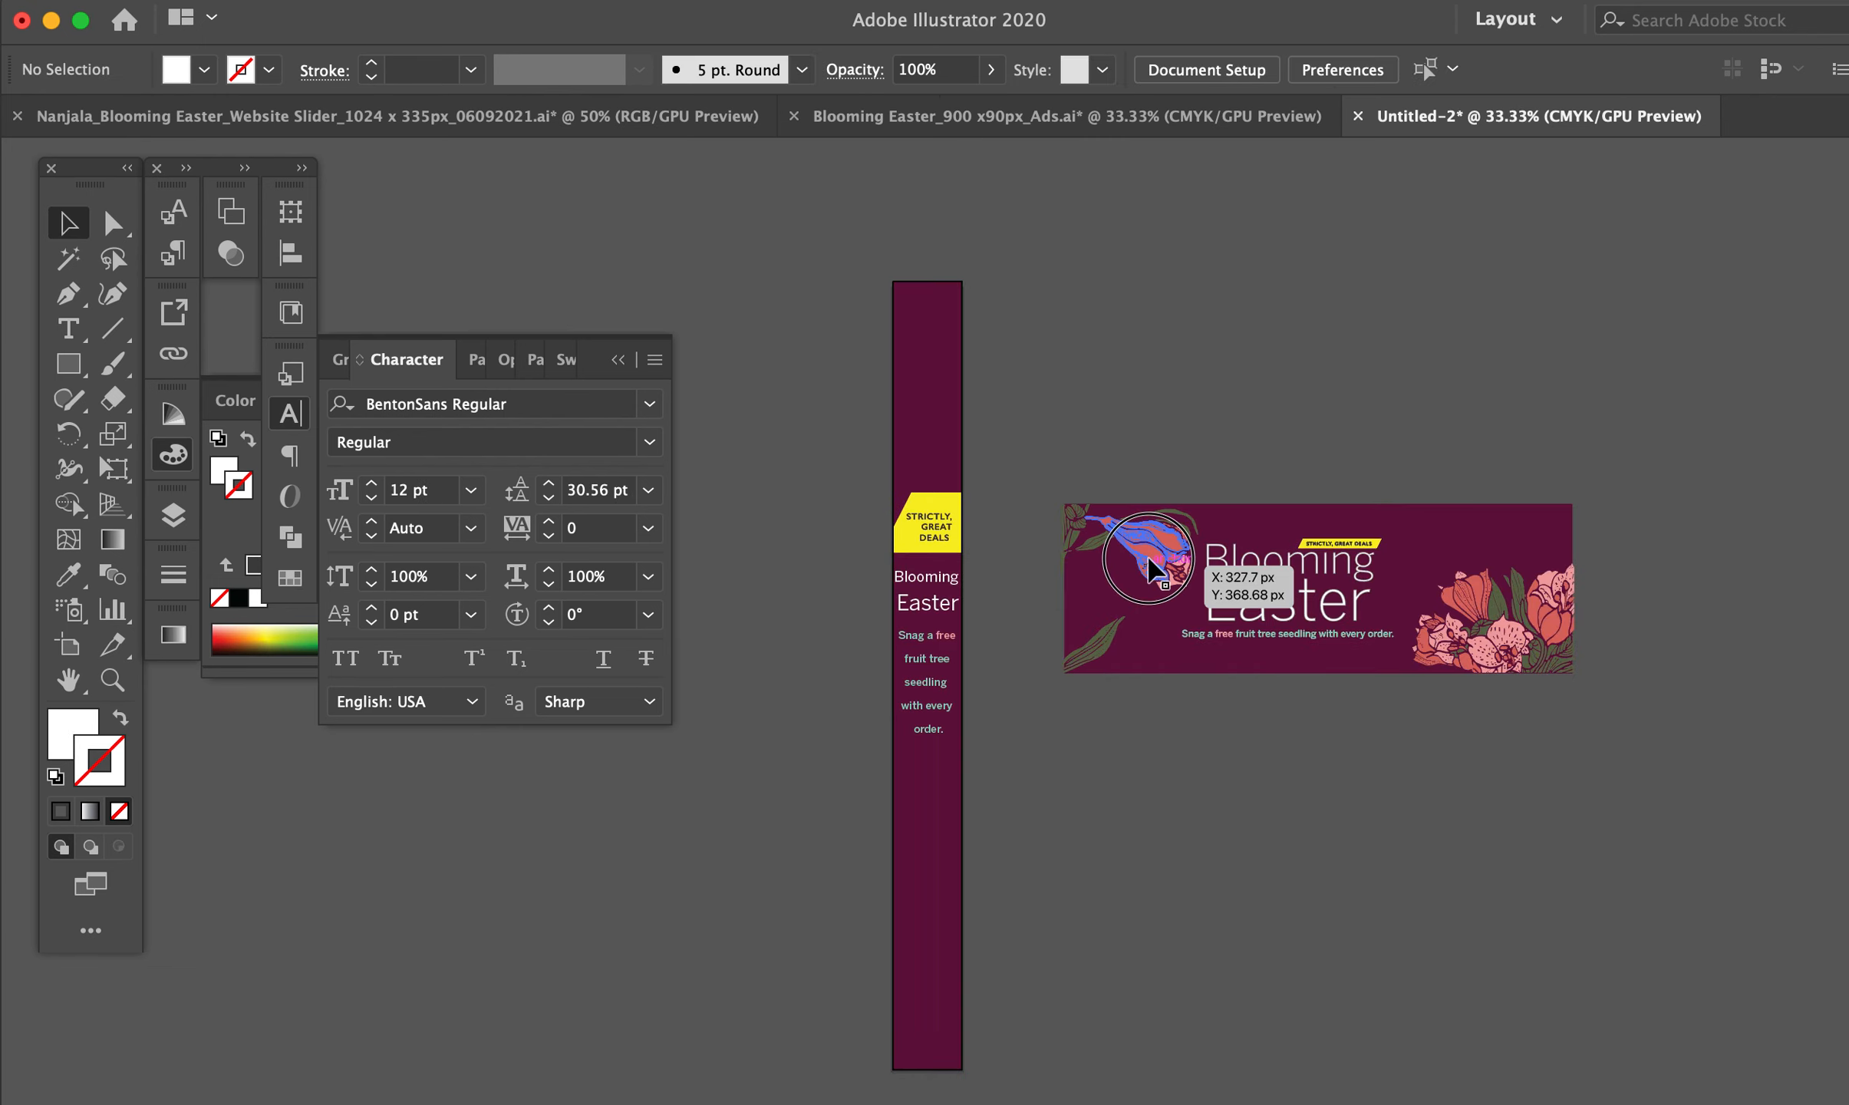
{"action": "left_click_drag", "start_coordinate": [1149, 569], "coordinate": [940, 408]}
{"action": "left_click_drag", "start_coordinate": [853, 313], "coordinate": [886, 353]}
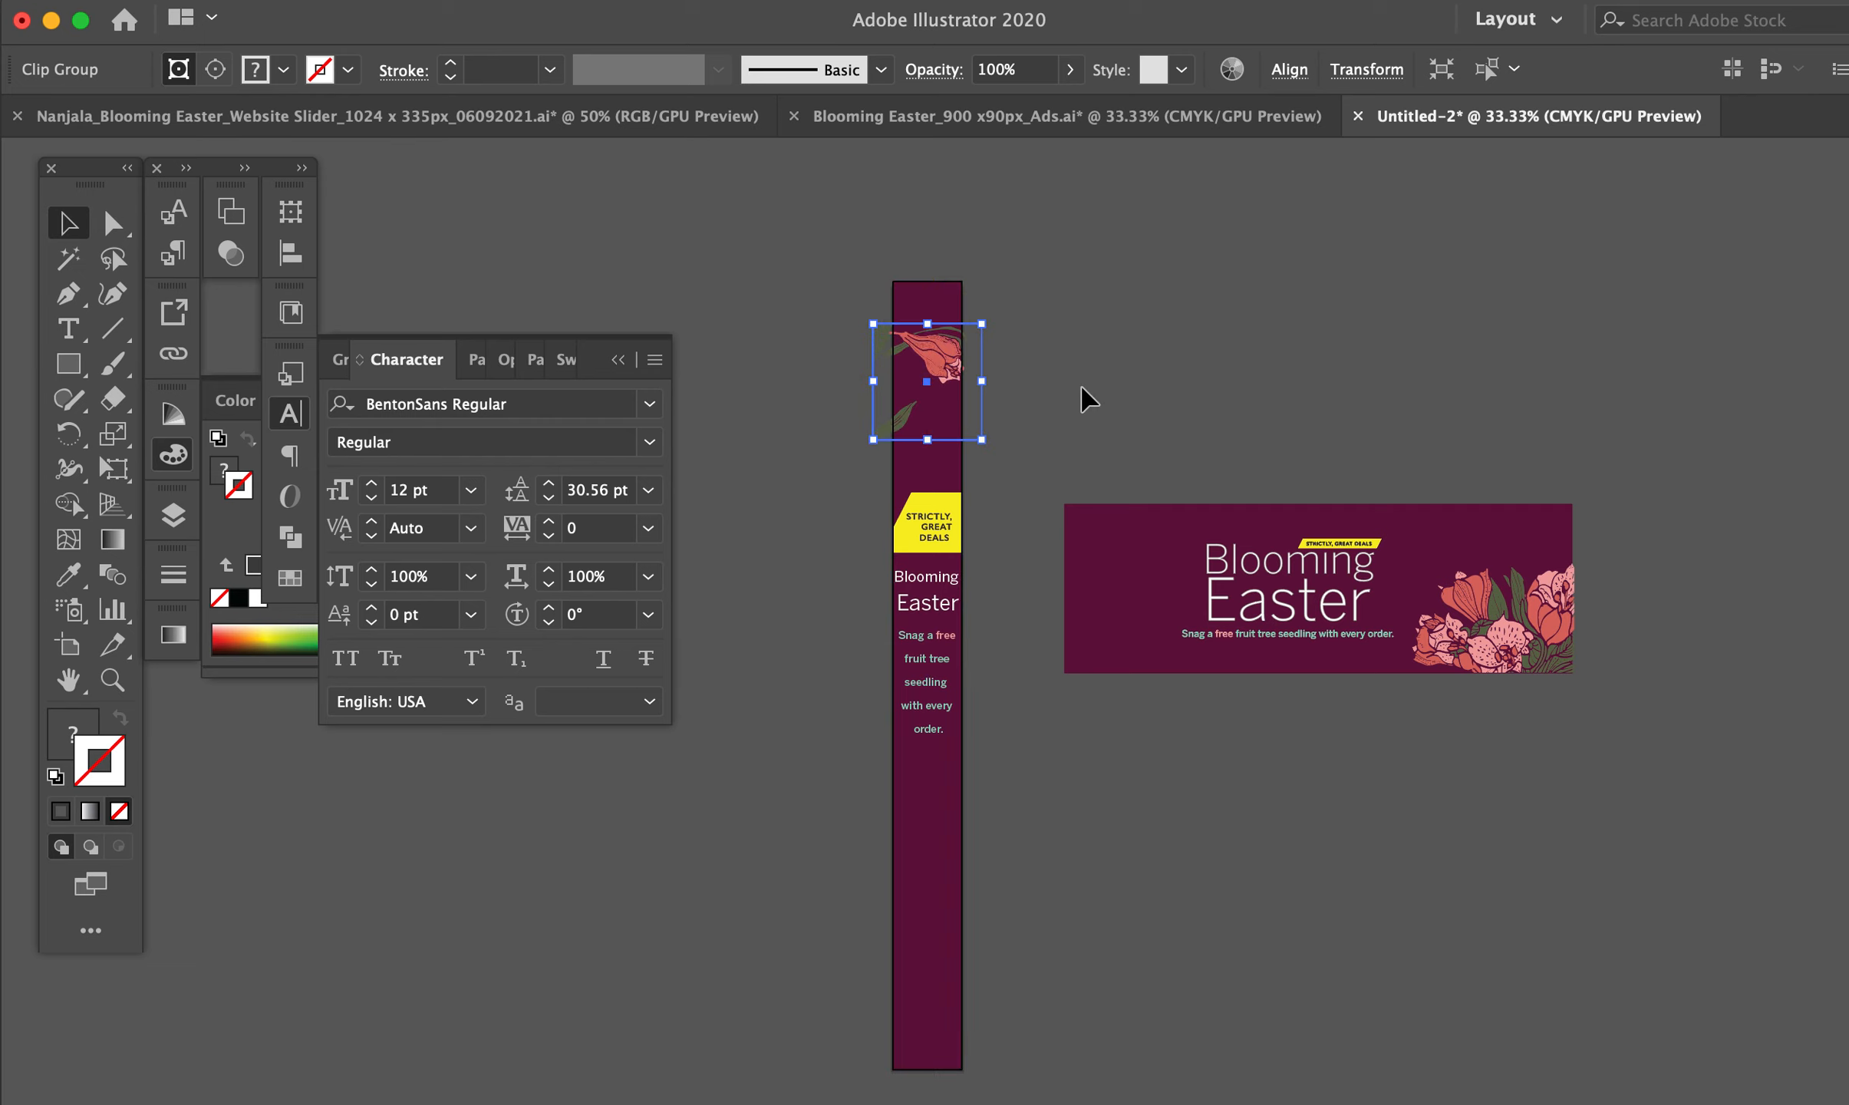
{"action": "left_click", "coordinate": [1137, 396]}
Place the wide banner's flower bouquet below the narrow banner's tagline and release its clipping mask
{"action": "left_click_drag", "start_coordinate": [1519, 625], "coordinate": [971, 805]}
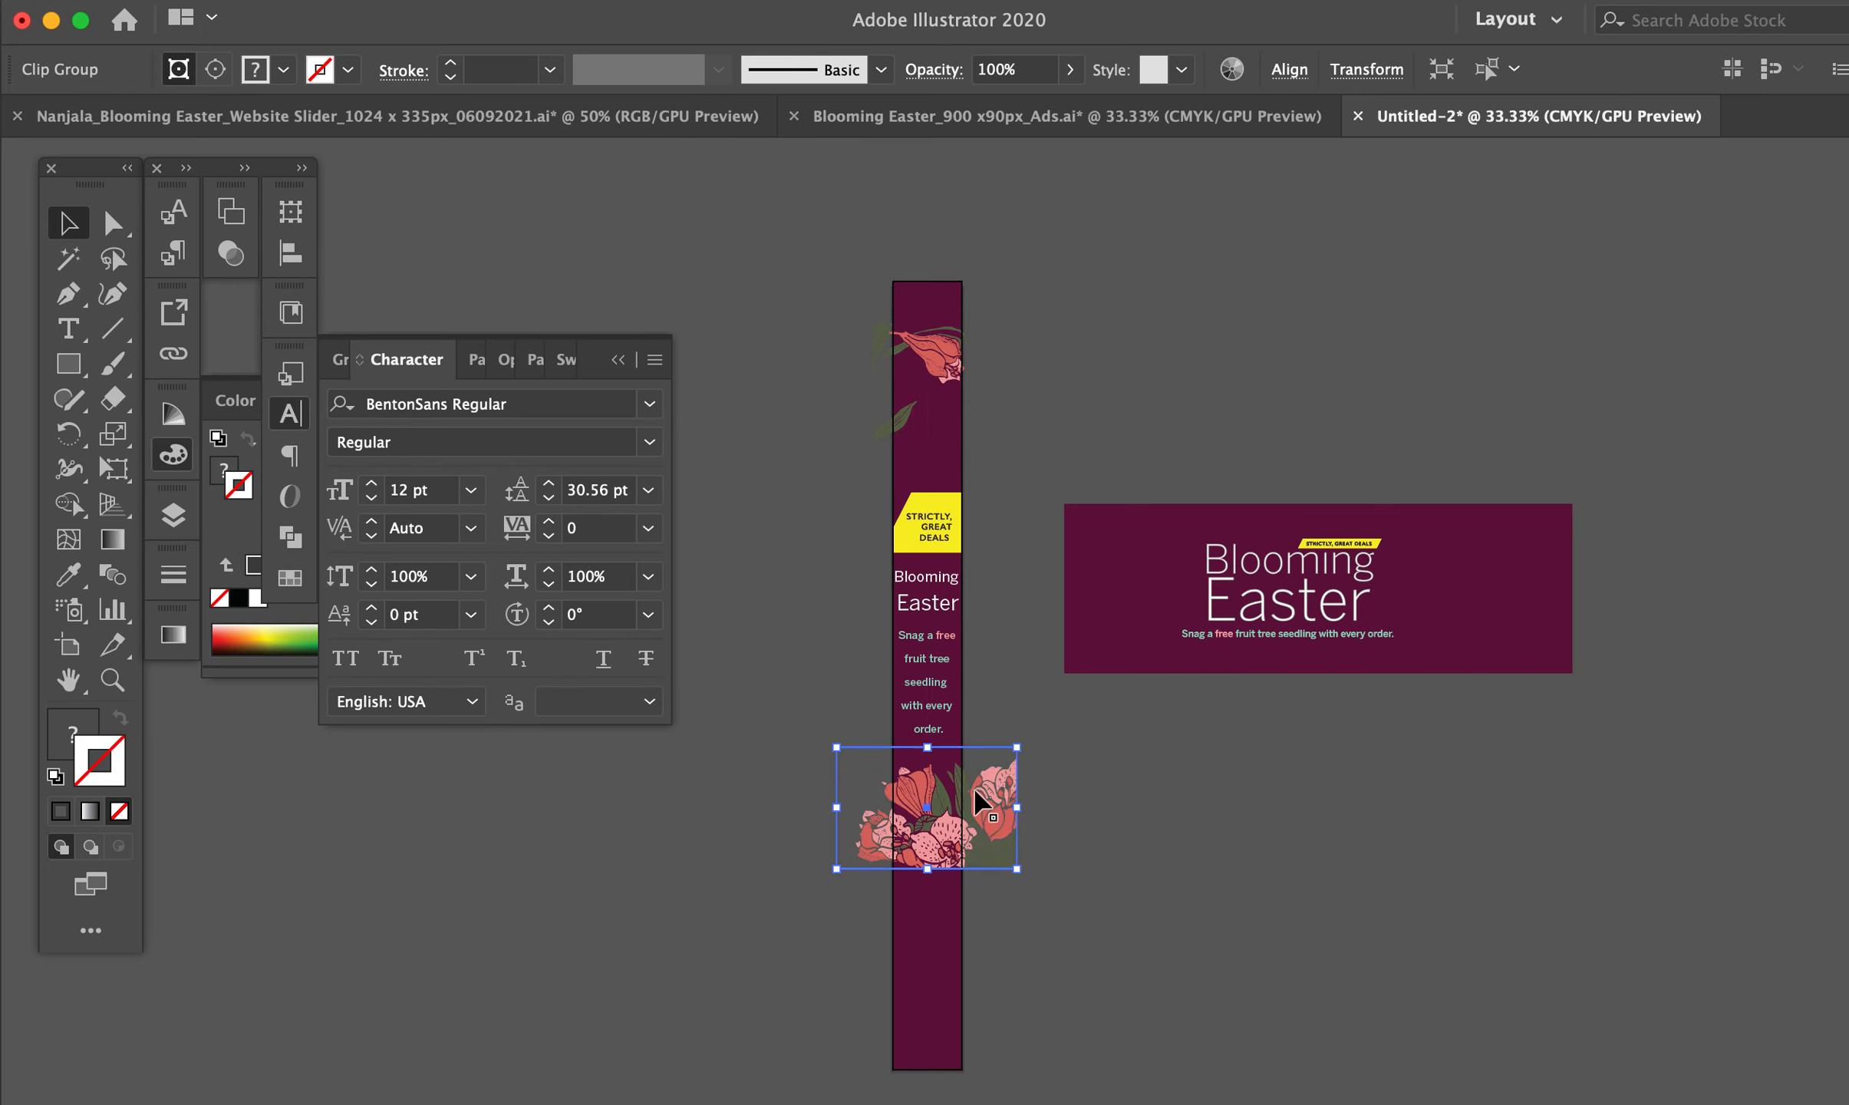
{"action": "right_click", "coordinate": [973, 805]}
{"action": "left_click", "coordinate": [1063, 841]}
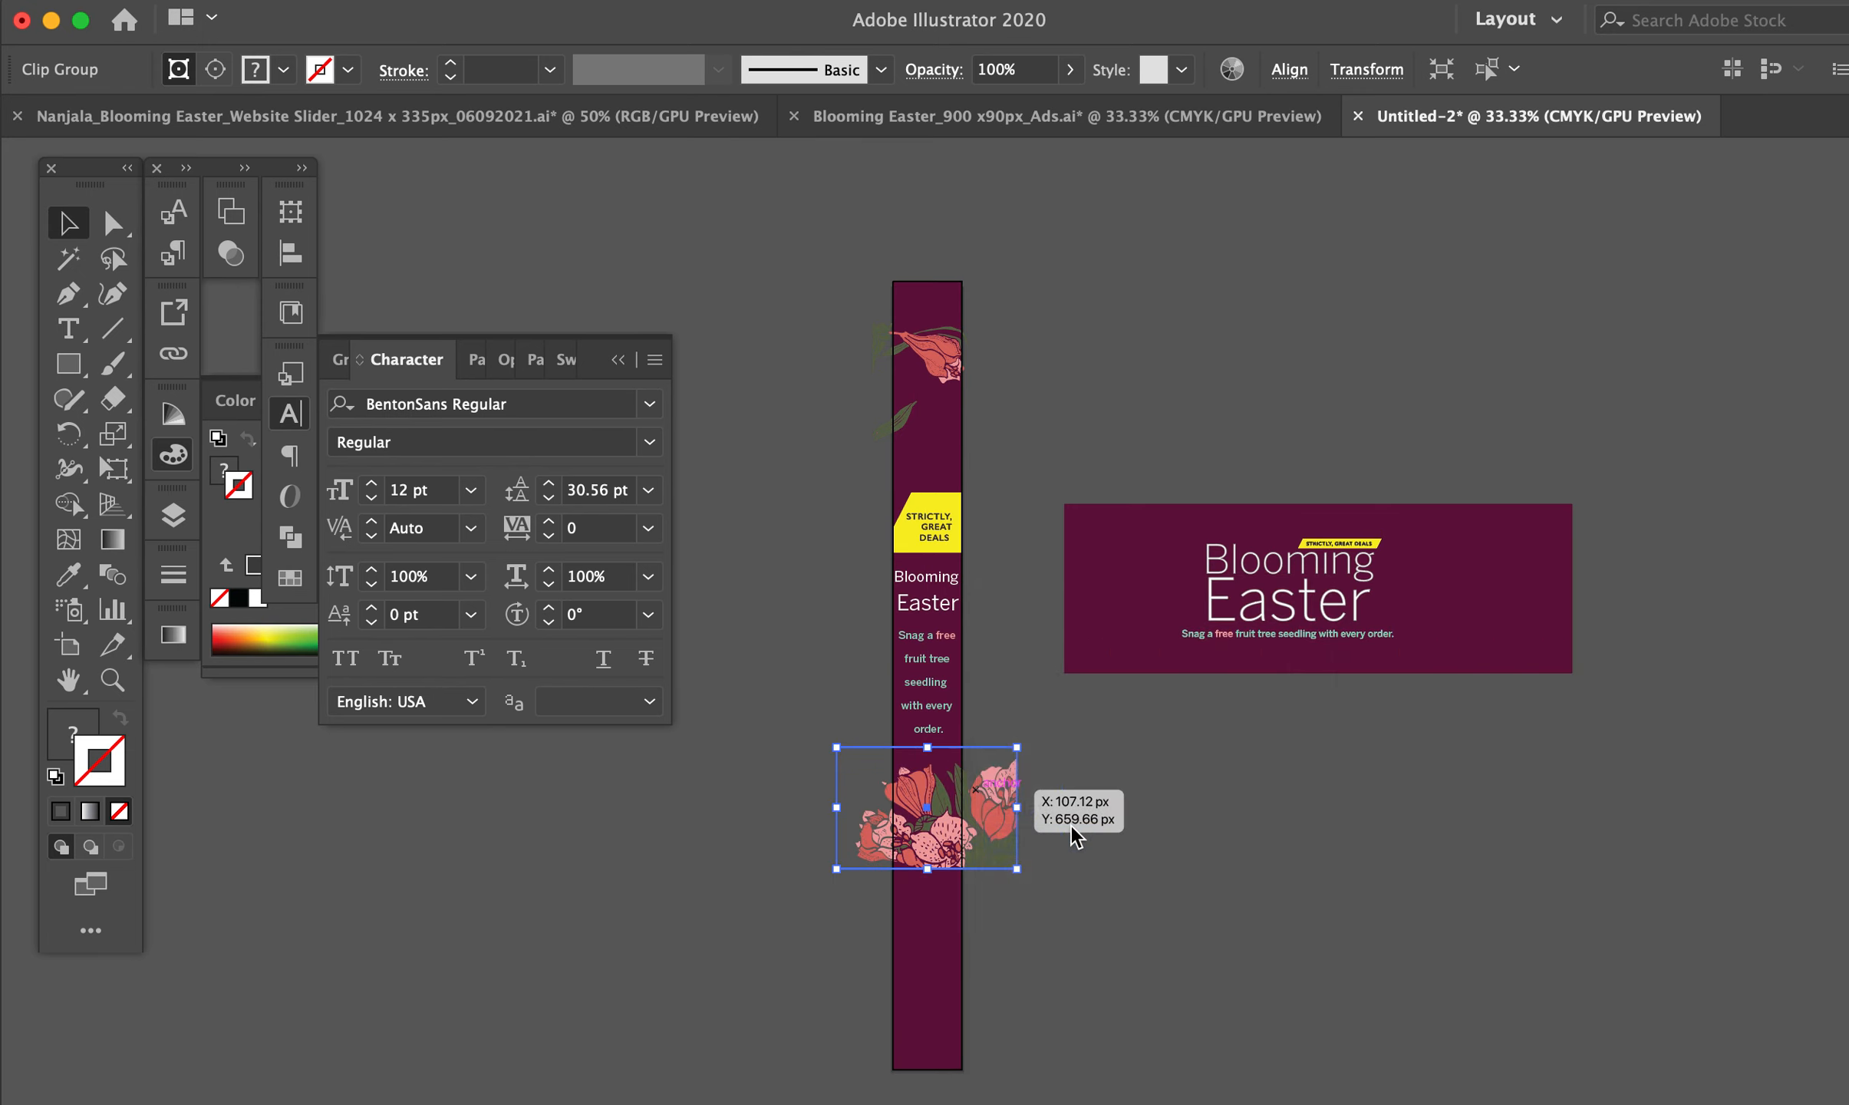
Delete the remaining wide banner artwork beside the narrow artboard
{"action": "left_click_drag", "start_coordinate": [1138, 838], "coordinate": [1112, 641]}
{"action": "left_click_drag", "start_coordinate": [1214, 260], "coordinate": [1380, 546]}
{"action": "key", "text": "Delete"}
{"action": "left_click_drag", "start_coordinate": [1193, 391], "coordinate": [1192, 576]}
Clip the flower artwork to the narrow banner's edges, using a burgundy rectangle brought to the front as the mask
{"action": "left_click", "coordinate": [904, 863]}
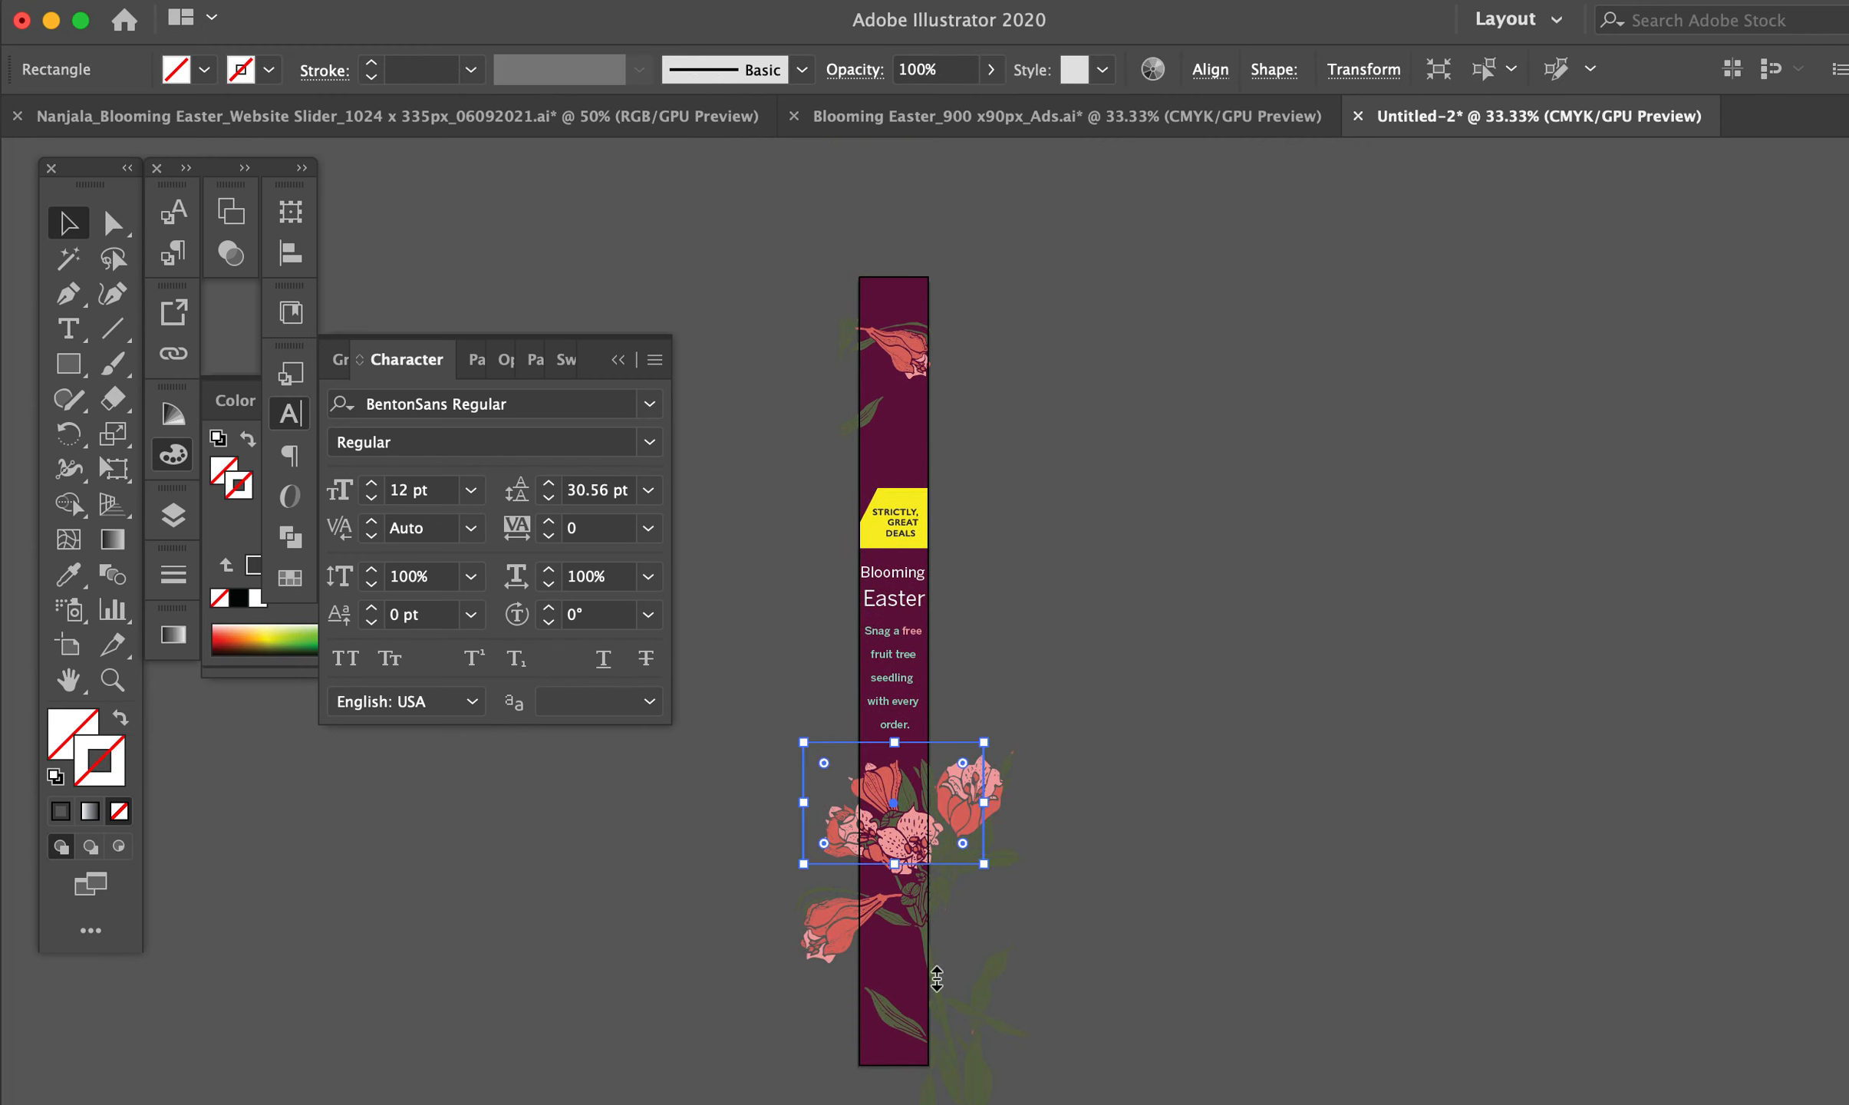
{"action": "left_click", "coordinate": [962, 916]}
{"action": "left_click_drag", "start_coordinate": [927, 926], "coordinate": [938, 400]}
{"action": "left_click", "coordinate": [890, 293]}
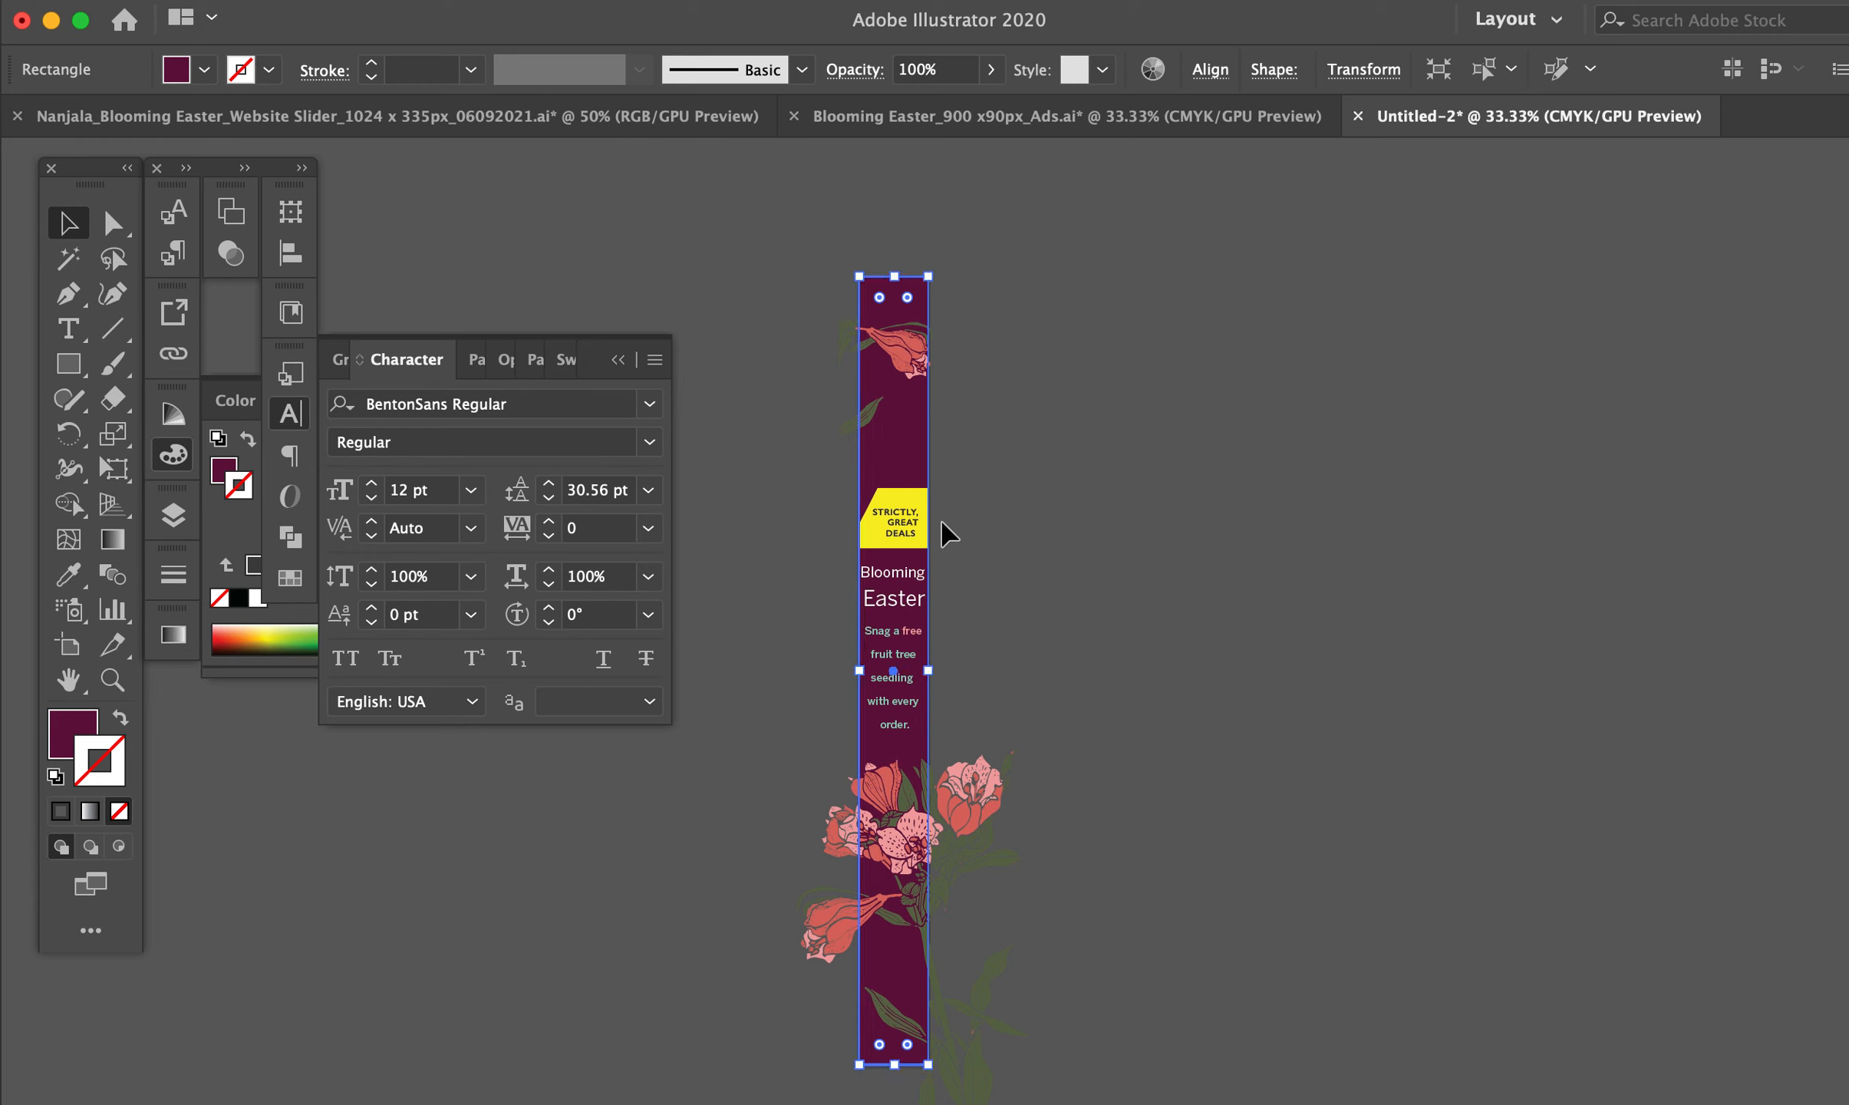
{"action": "key", "text": "super+shift+bracketright"}
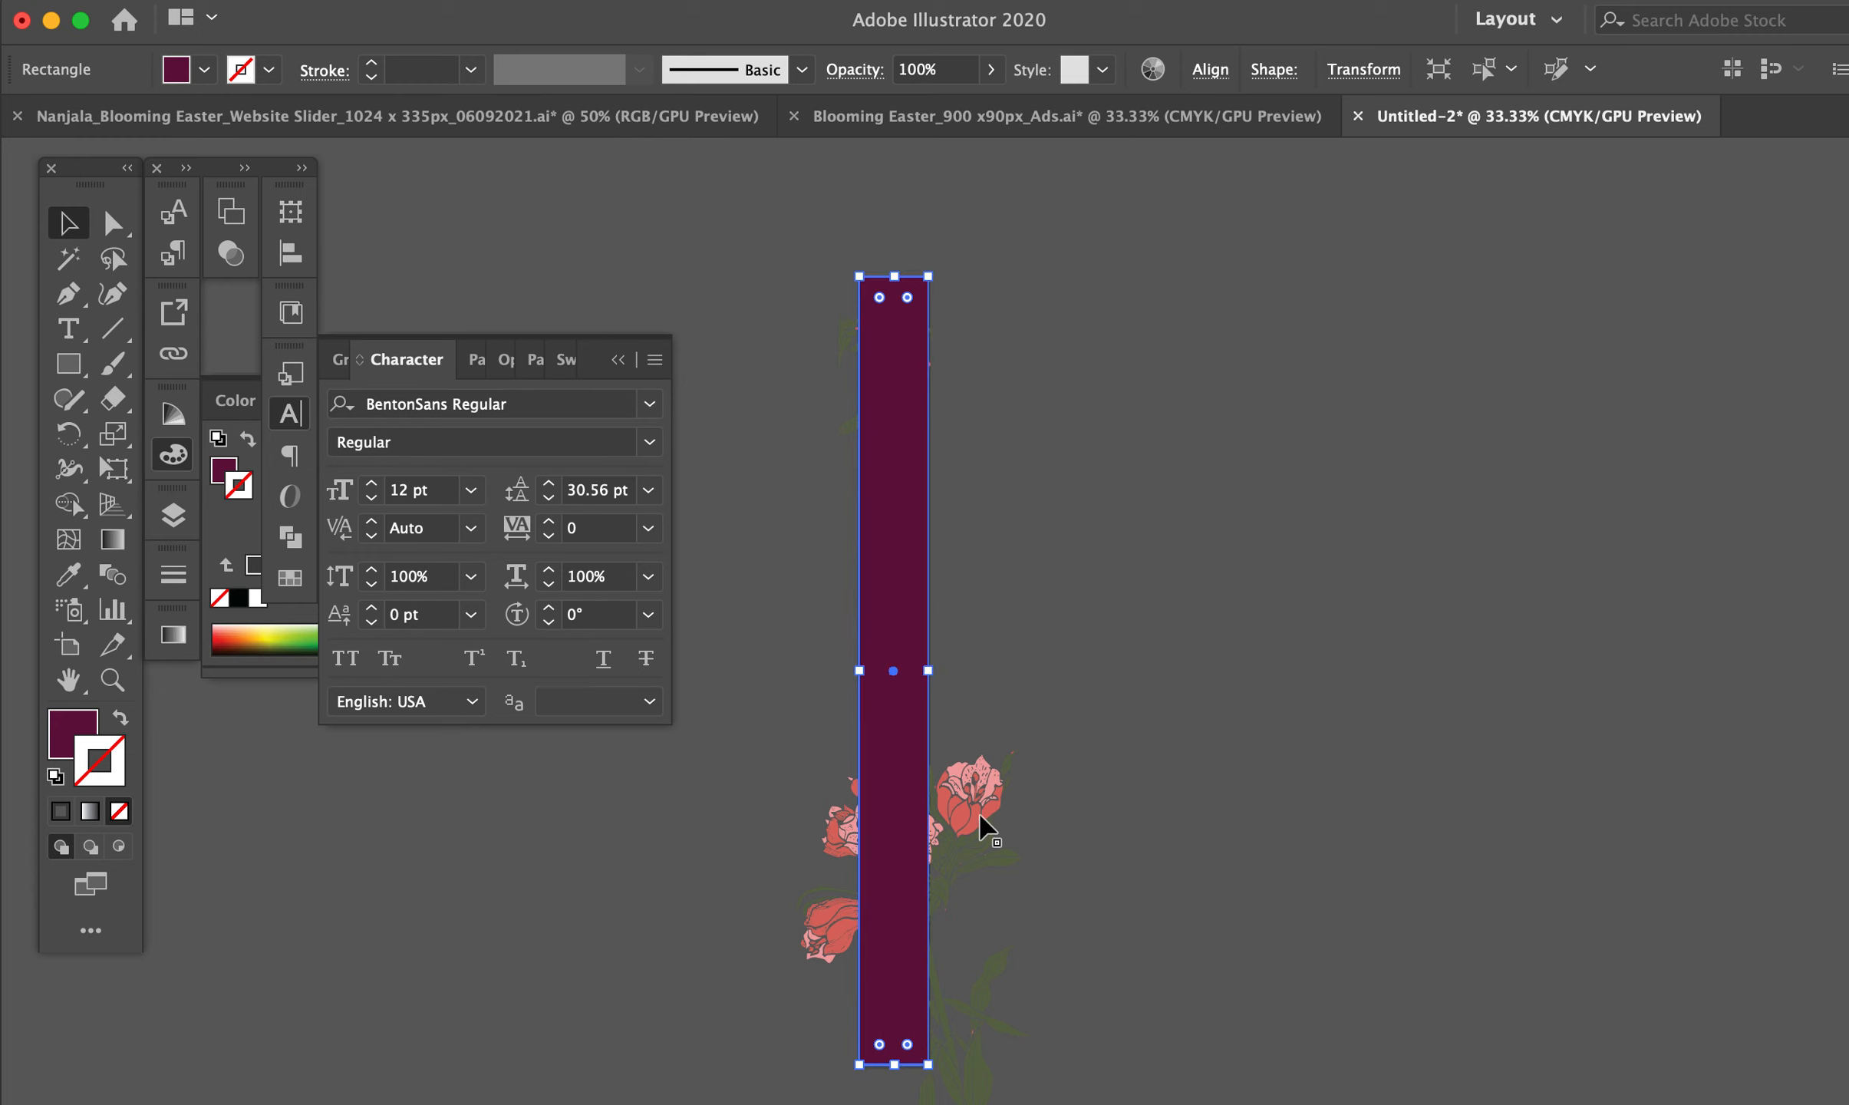
{"action": "left_click", "coordinate": [976, 810], "text": "shift"}
{"action": "key", "text": "super+7"}
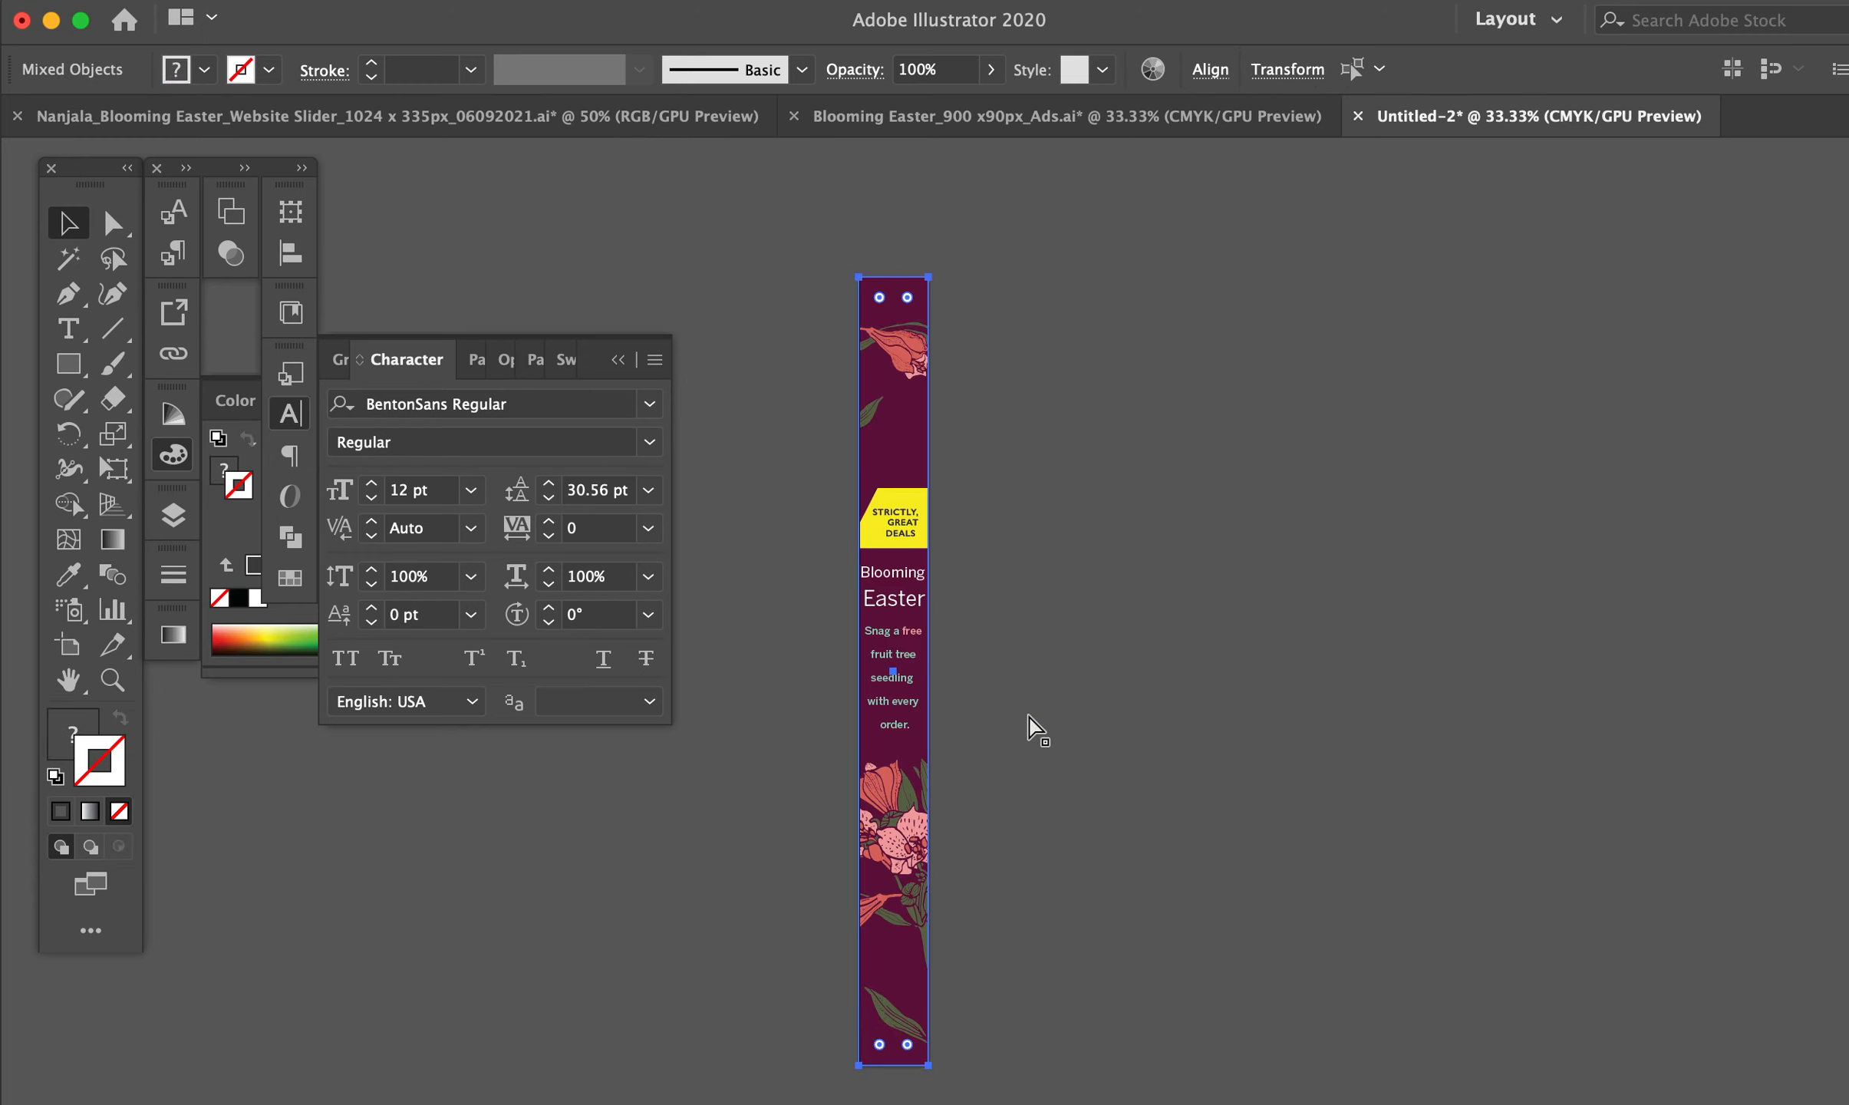
{"action": "left_click", "coordinate": [1080, 689]}
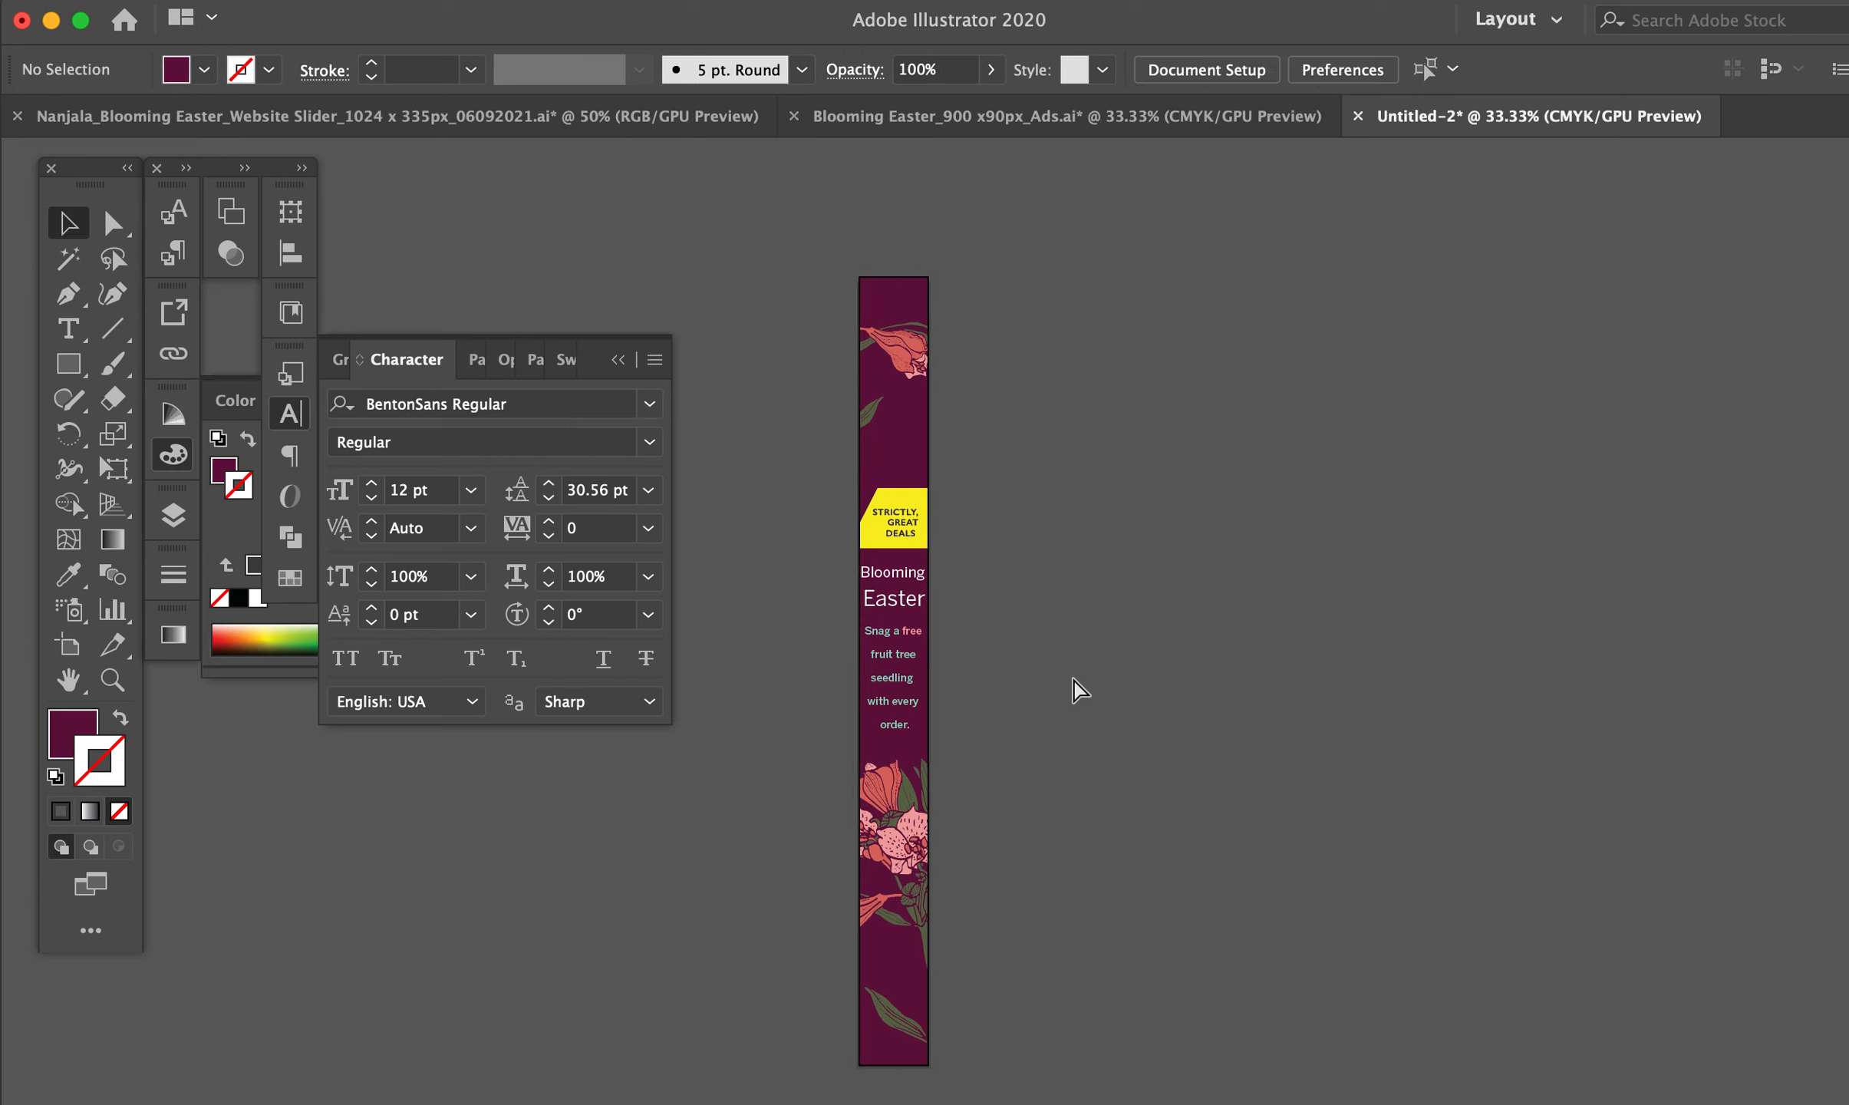
Review the narrow banner's layout up close with the interface panels hidden
{"action": "key", "text": "super+equal"}
{"action": "key", "text": "Tab"}
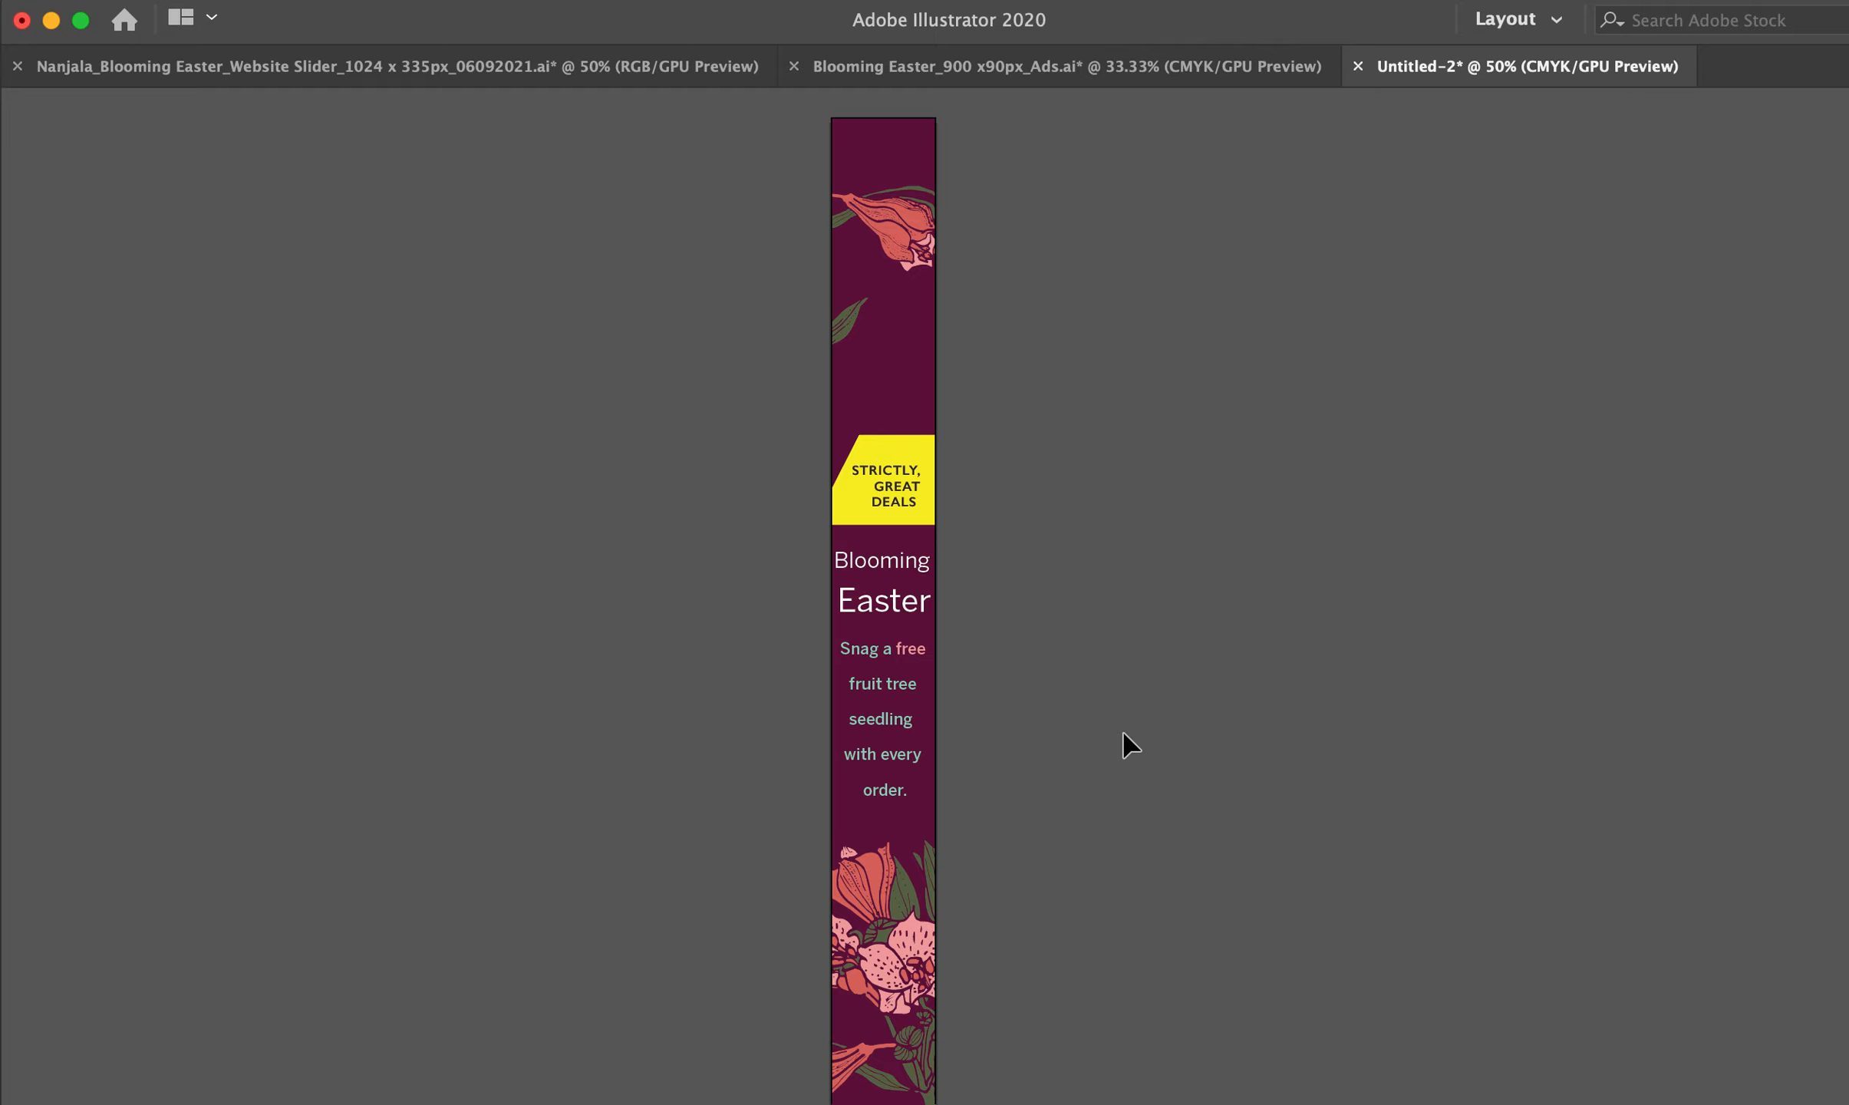
{"action": "left_click", "coordinate": [1194, 728]}
{"action": "mouse_move", "coordinate": [919, 638]}
{"action": "left_mouse_down"}
{"action": "mouse_move", "coordinate": [921, 500]}
{"action": "mouse_move", "coordinate": [897, 666]}
{"action": "left_mouse_up"}
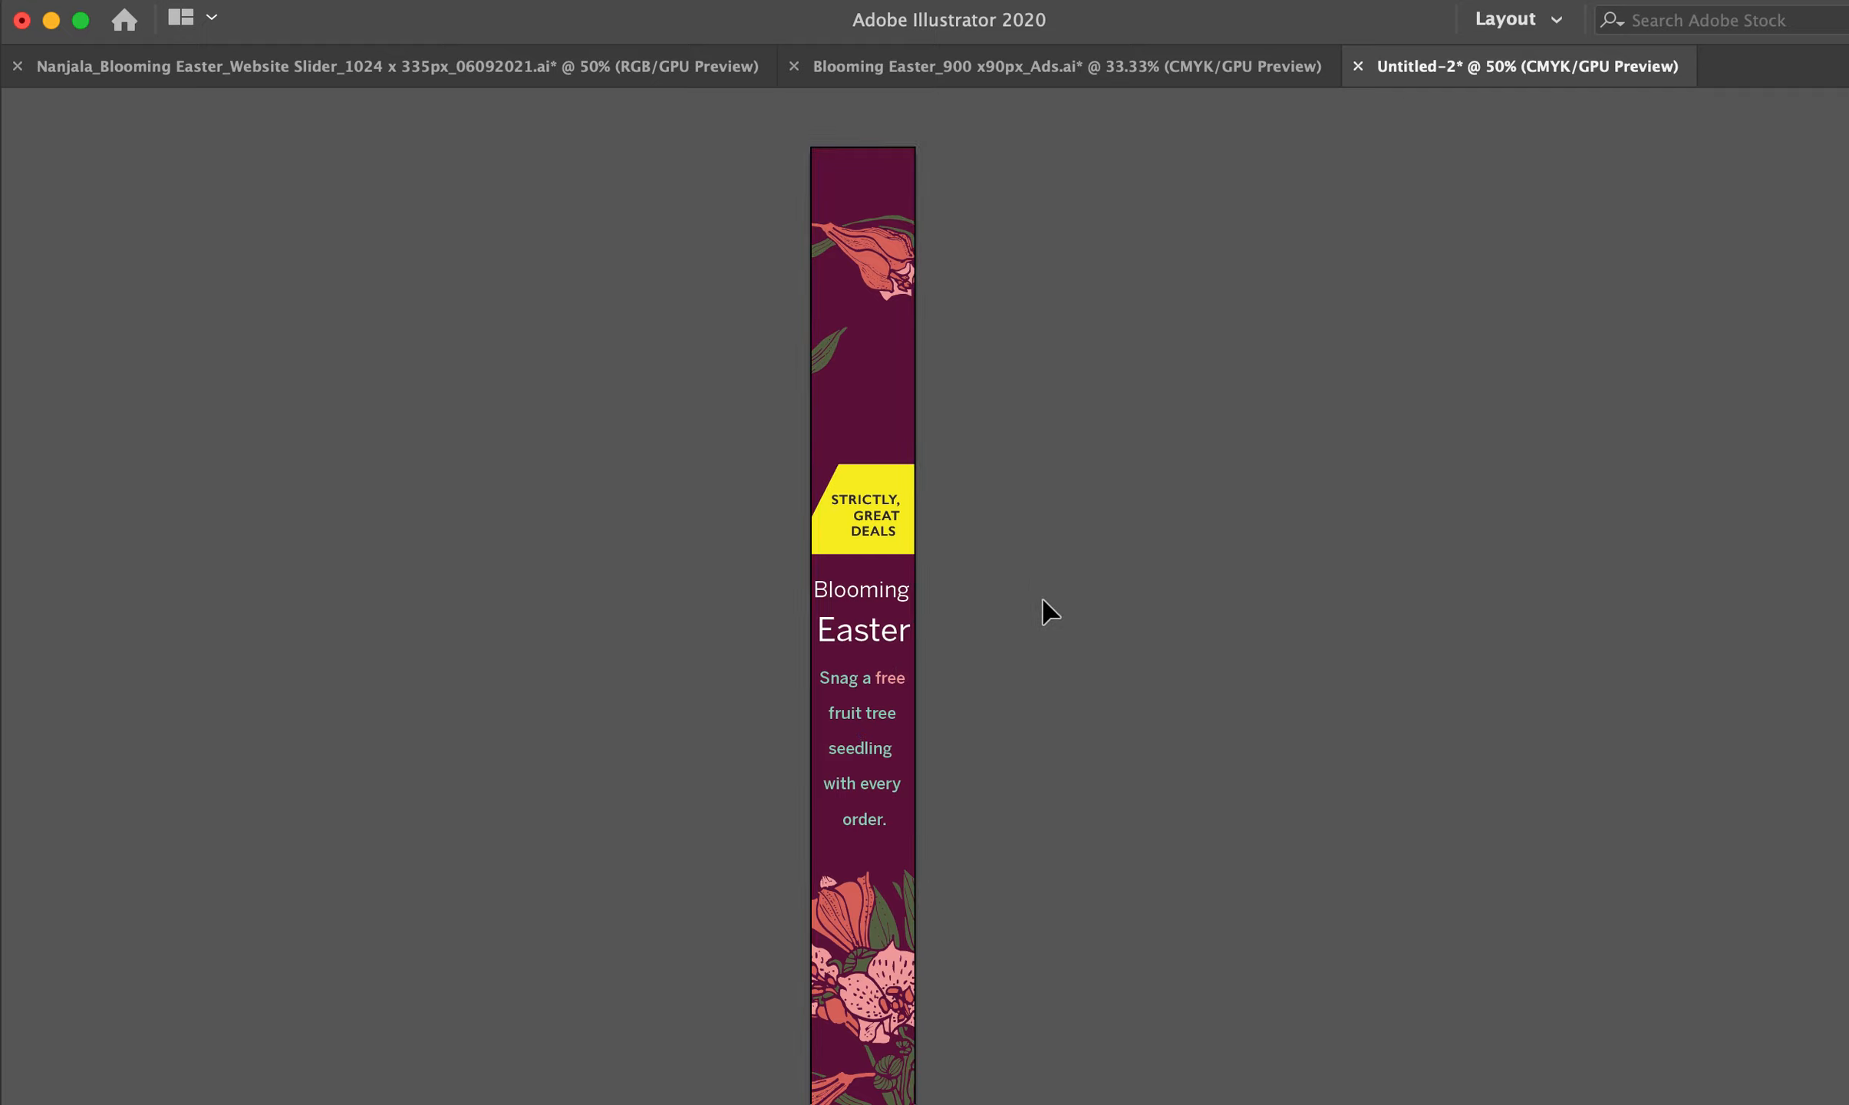
{"action": "scroll", "coordinate": [1042, 600], "scroll_direction": "right", "scroll_amount": 1}
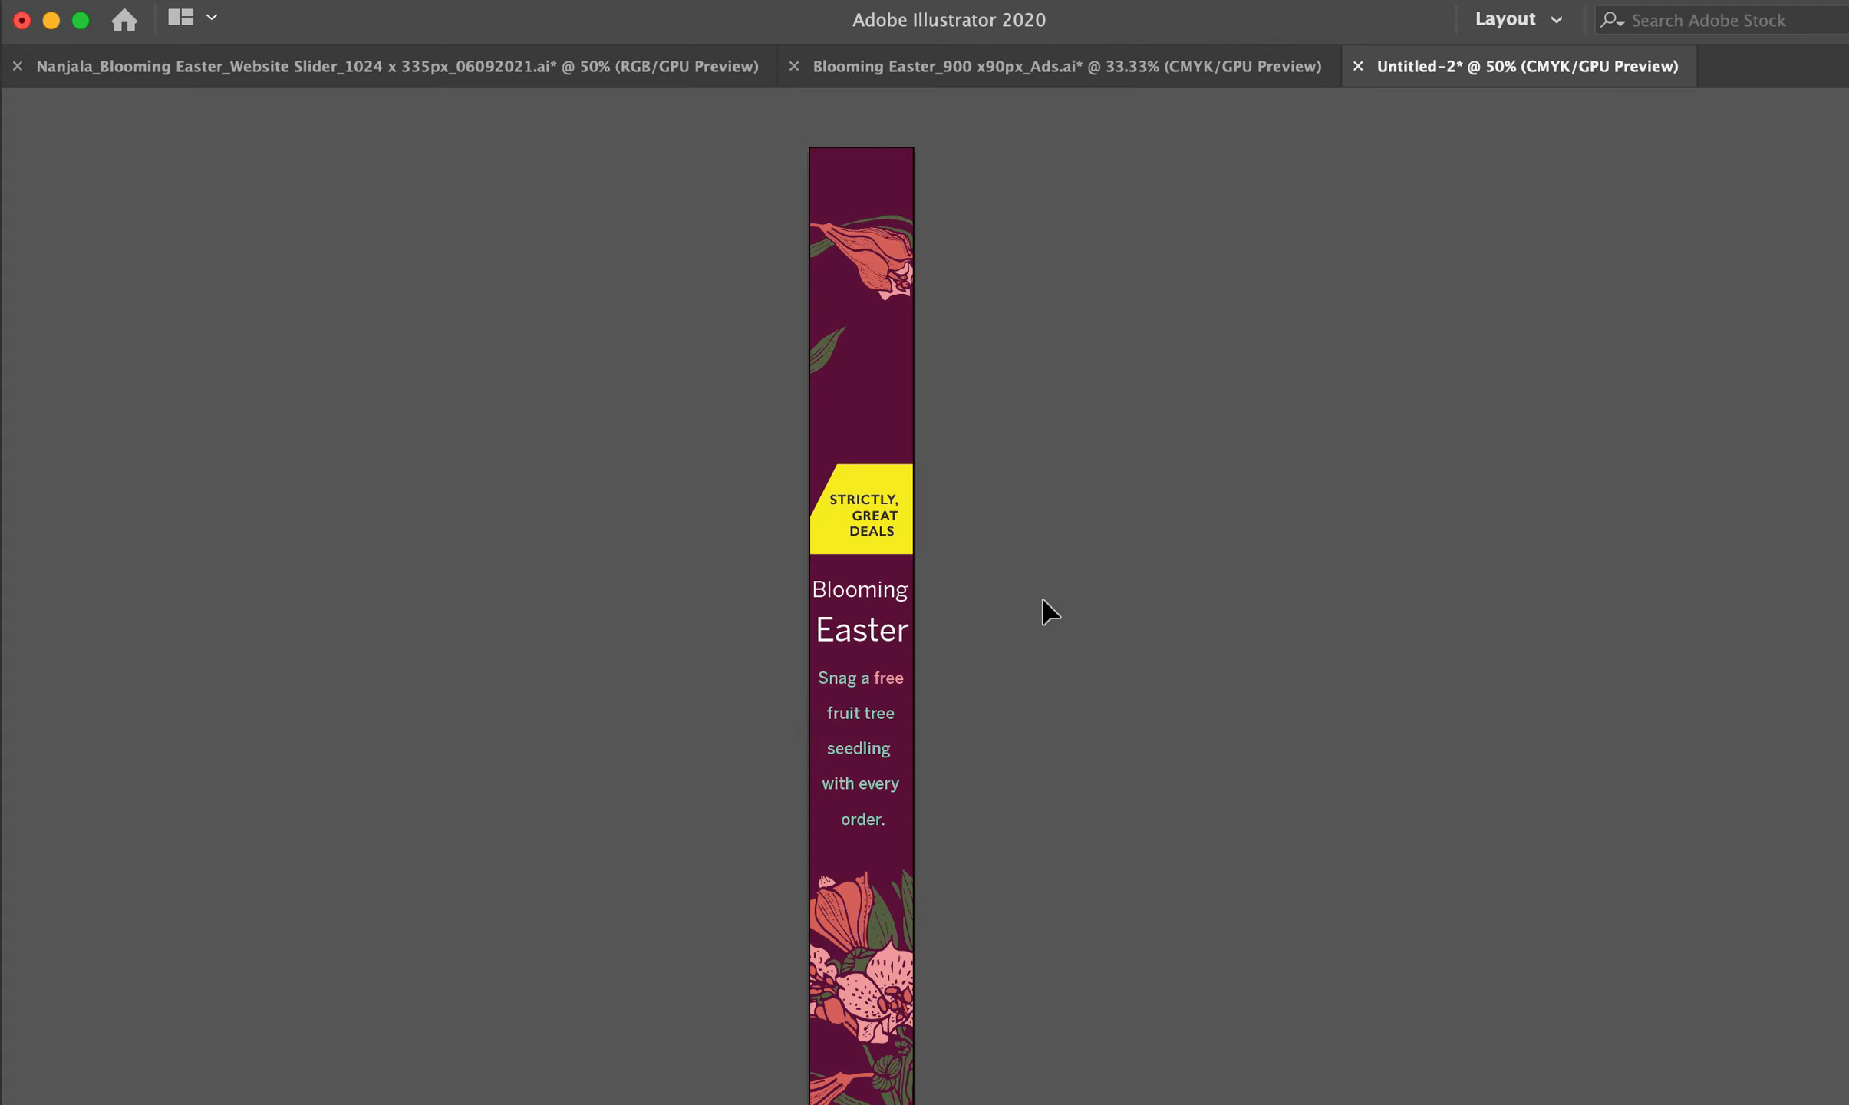